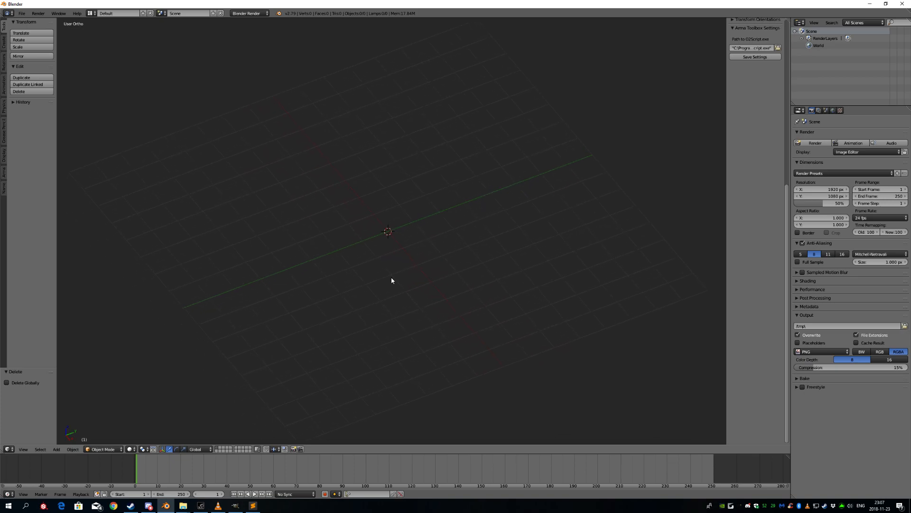
Add a cube mesh to the empty scene and enter Edit Mode on it.
{"action": "scroll", "coordinate": [391, 279], "scroll_direction": "down", "scroll_amount": 3}
{"action": "middle_click_drag", "start_coordinate": [404, 300], "coordinate": [391, 287]}
{"action": "key", "text": "shift+a"}
{"action": "mouse_move", "coordinate": [425, 266]}
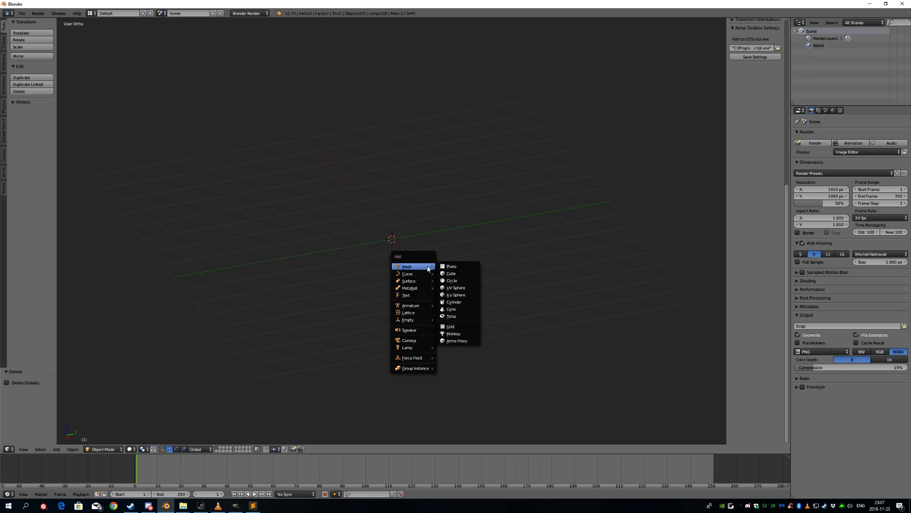
{"action": "left_click", "coordinate": [455, 274]}
{"action": "middle_click_drag", "start_coordinate": [437, 269], "coordinate": [366, 264]}
{"action": "key", "text": "Tab"}
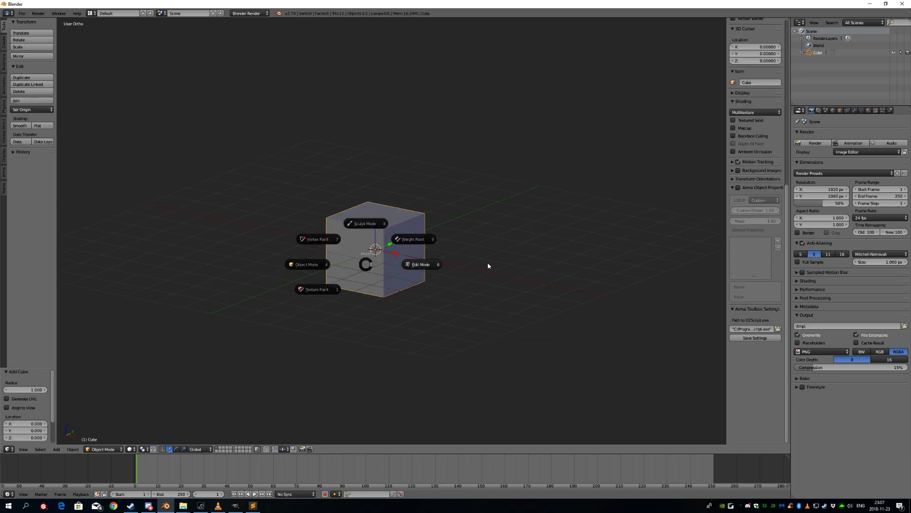
{"action": "left_click", "coordinate": [454, 266]}
Select the cube's side face facing the positive X axis and delete that face.
{"action": "middle_click_drag", "start_coordinate": [429, 263], "coordinate": [264, 459]}
{"action": "middle_click_drag", "start_coordinate": [342, 366], "coordinate": [372, 321]}
{"action": "scroll", "coordinate": [381, 326], "scroll_direction": "down", "scroll_amount": 4}
{"action": "scroll", "coordinate": [372, 320], "scroll_direction": "up", "scroll_amount": 4}
{"action": "scroll", "coordinate": [372, 321], "scroll_direction": "up", "scroll_amount": 1}
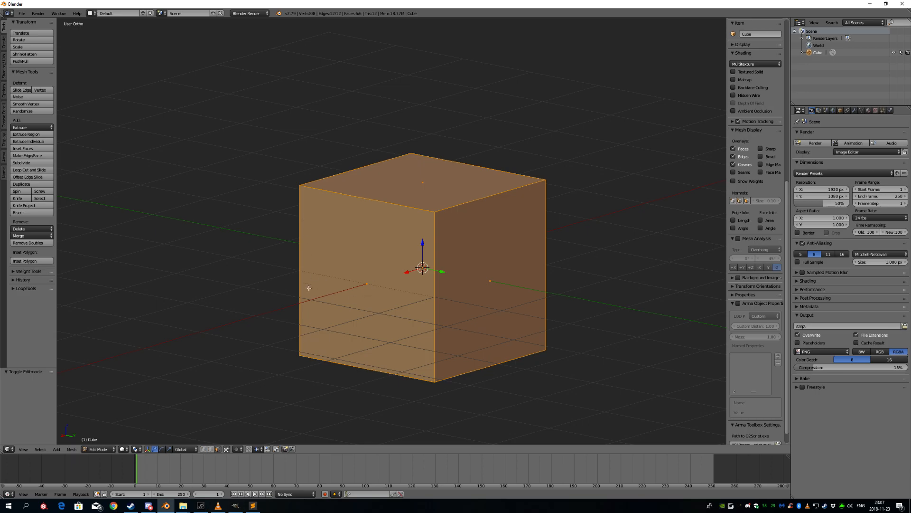
{"action": "middle_click_drag", "start_coordinate": [330, 280], "coordinate": [390, 305]}
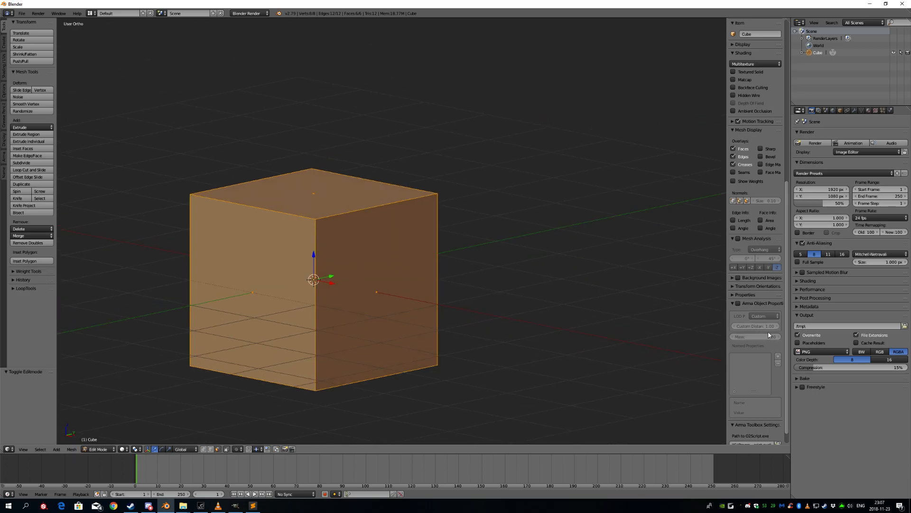
{"action": "middle_click_drag", "start_coordinate": [427, 340], "coordinate": [387, 312]}
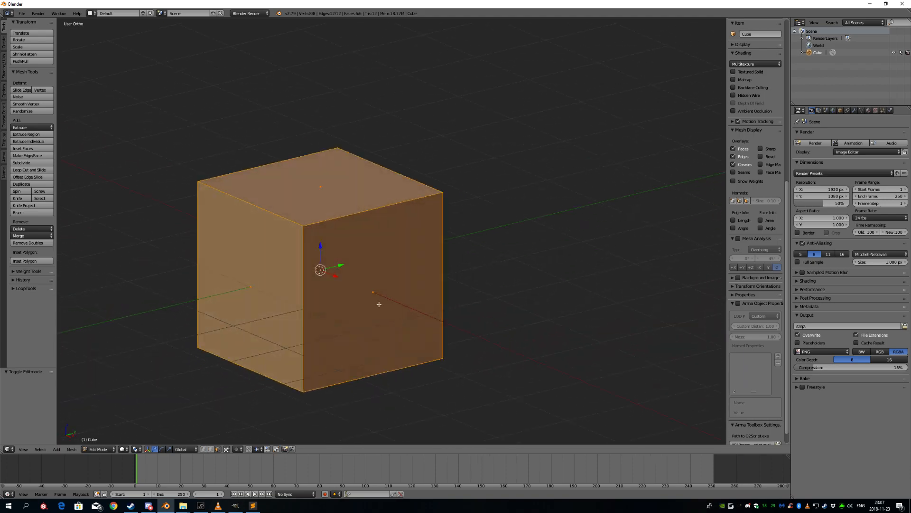
{"action": "right_click", "coordinate": [407, 329]}
{"action": "scroll", "coordinate": [408, 329], "scroll_direction": "down", "scroll_amount": 4}
{"action": "mouse_move", "coordinate": [426, 337]}
{"action": "middle_mouse_down"}
{"action": "mouse_move", "coordinate": [478, 298]}
{"action": "mouse_move", "coordinate": [403, 338]}
{"action": "mouse_move", "coordinate": [424, 339]}
{"action": "middle_mouse_up"}
{"action": "scroll", "coordinate": [424, 339], "scroll_direction": "up", "scroll_amount": 4}
{"action": "key", "text": "x"}
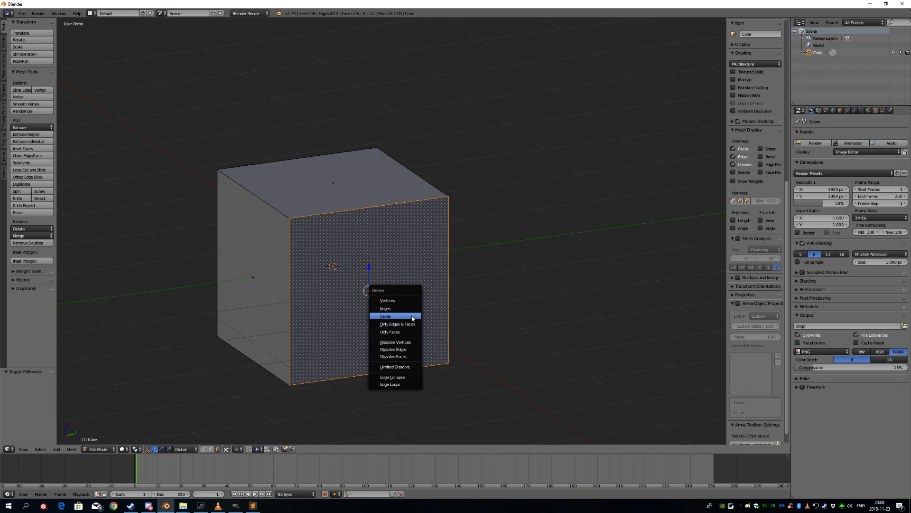
{"action": "left_click", "coordinate": [412, 316]}
{"action": "middle_click_drag", "start_coordinate": [412, 328], "coordinate": [389, 332]}
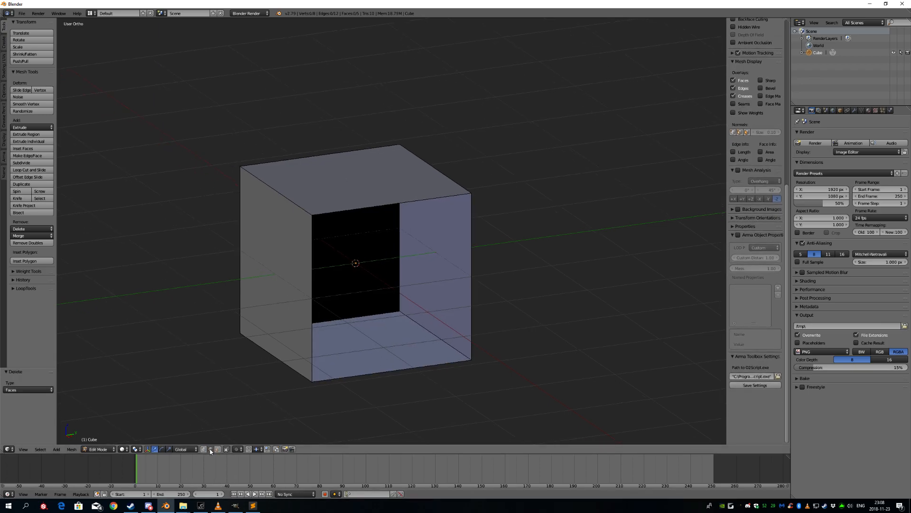
Select the edge loop around the cube's opening, extrude it in place and scale it inward to form a frame.
{"action": "scroll", "coordinate": [411, 372], "scroll_direction": "down", "scroll_amount": 2}
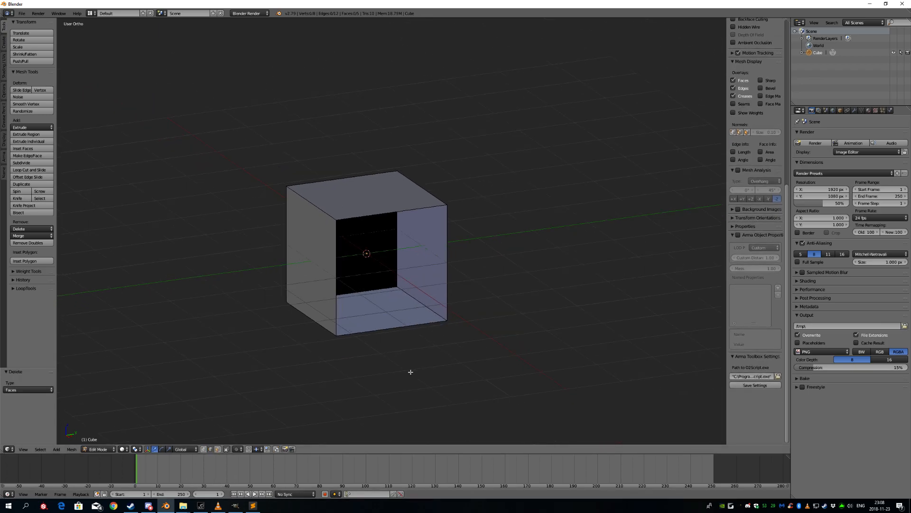
{"action": "right_click", "coordinate": [395, 327], "text": "alt"}
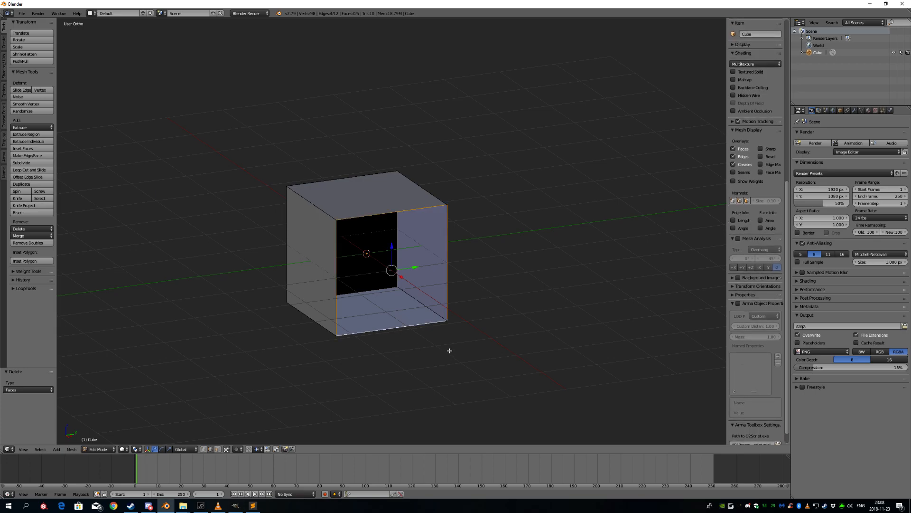
{"action": "middle_click_drag", "start_coordinate": [498, 369], "coordinate": [485, 392]}
{"action": "key", "text": "e"}
{"action": "right_click", "coordinate": [505, 364]}
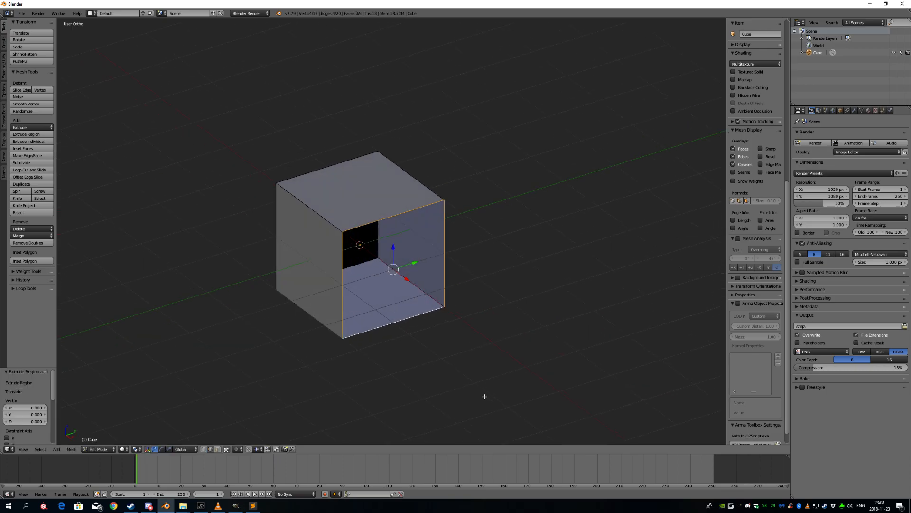
{"action": "key", "text": "s"}
{"action": "left_click", "coordinate": [451, 321]}
Extrude the inner edge loop in place and move it along the X axis into the cube to form a recess.
{"action": "middle_click_drag", "start_coordinate": [450, 322], "coordinate": [478, 329]}
{"action": "key", "text": "e"}
{"action": "right_click", "coordinate": [456, 291]}
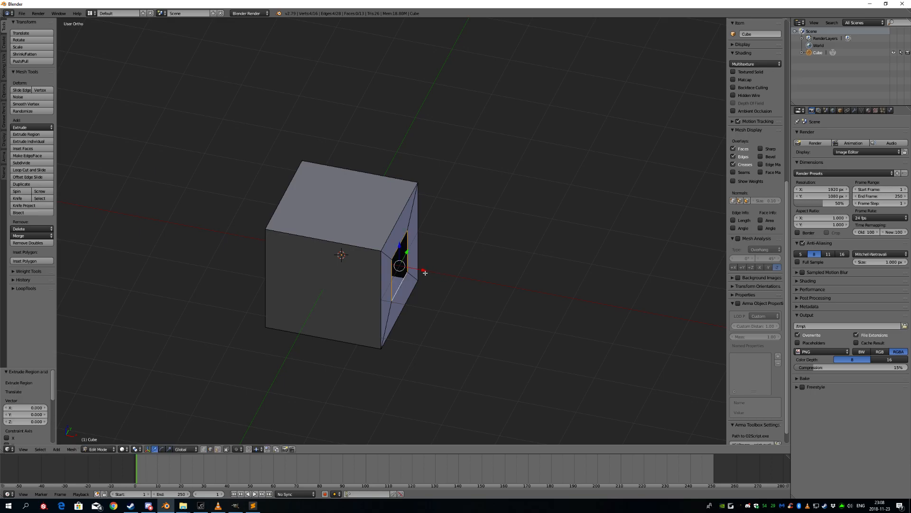
{"action": "key", "text": "g"}
{"action": "key", "text": "x"}
{"action": "left_click", "coordinate": [419, 297]}
Fill the back of the recess with a face and deselect the mesh.
{"action": "mouse_move", "coordinate": [419, 297]}
{"action": "middle_mouse_down"}
{"action": "mouse_move", "coordinate": [421, 308]}
{"action": "mouse_move", "coordinate": [393, 284]}
{"action": "mouse_move", "coordinate": [379, 305]}
{"action": "mouse_move", "coordinate": [422, 305]}
{"action": "middle_mouse_up"}
{"action": "key", "text": "f"}
{"action": "key", "text": "a"}
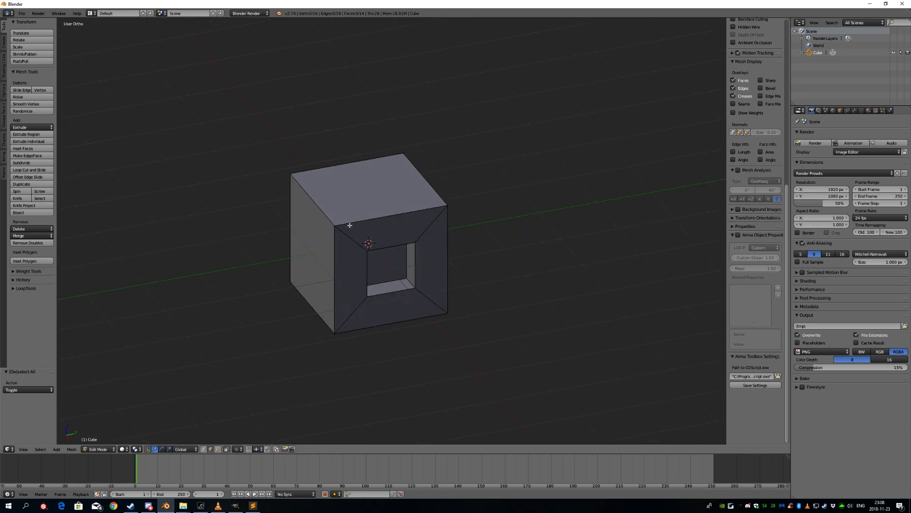
Select the whole linked mesh and unwrap it with Smart UV Project using an island margin of 0.02.
{"action": "middle_click_drag", "start_coordinate": [330, 229], "coordinate": [418, 252]}
{"action": "key", "text": "l"}
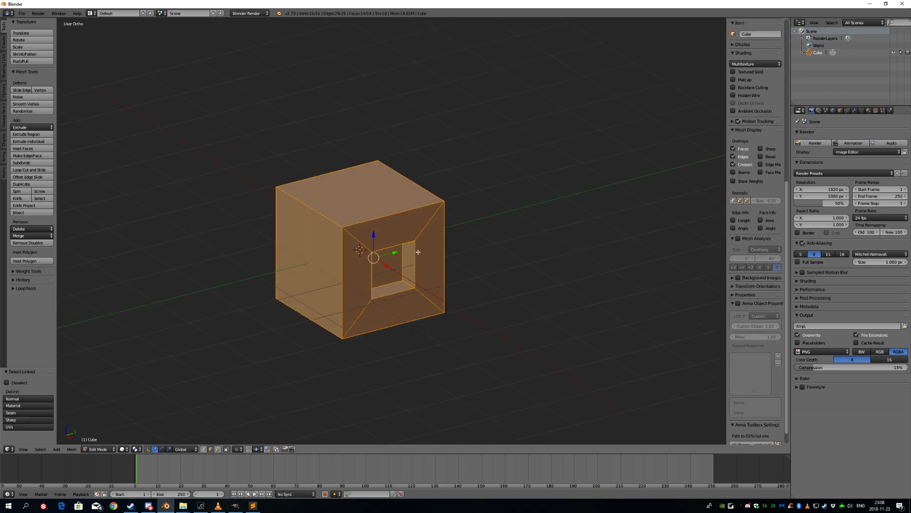
{"action": "key", "text": "u"}
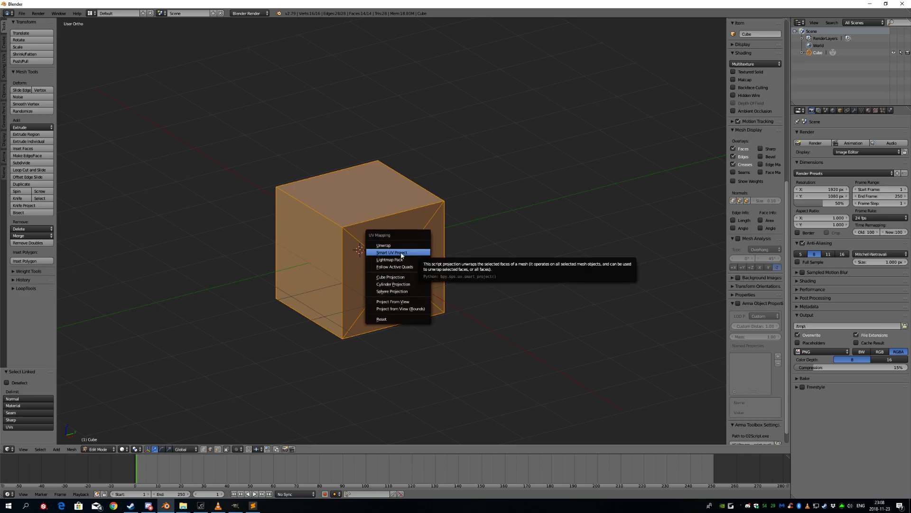
{"action": "left_click", "coordinate": [402, 253]}
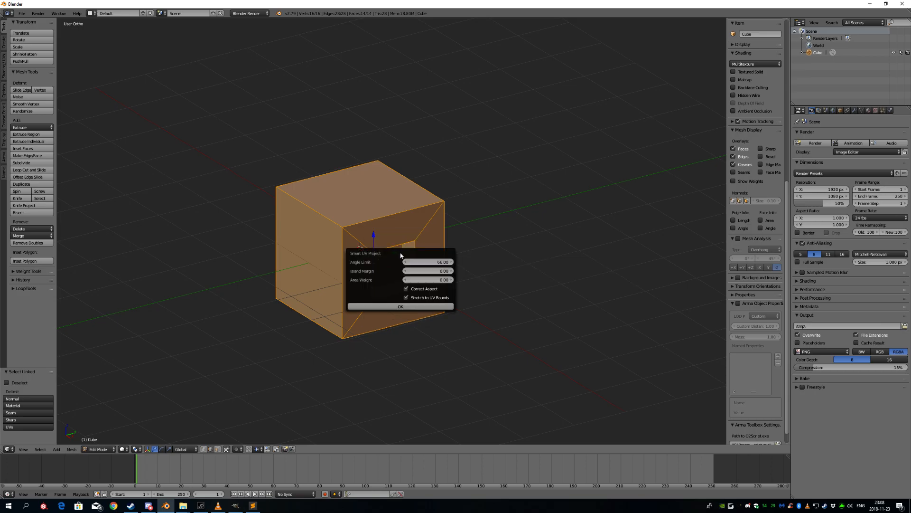
{"action": "left_click", "coordinate": [438, 271]}
{"action": "key", "text": "Return"}
{"action": "left_click", "coordinate": [437, 308]}
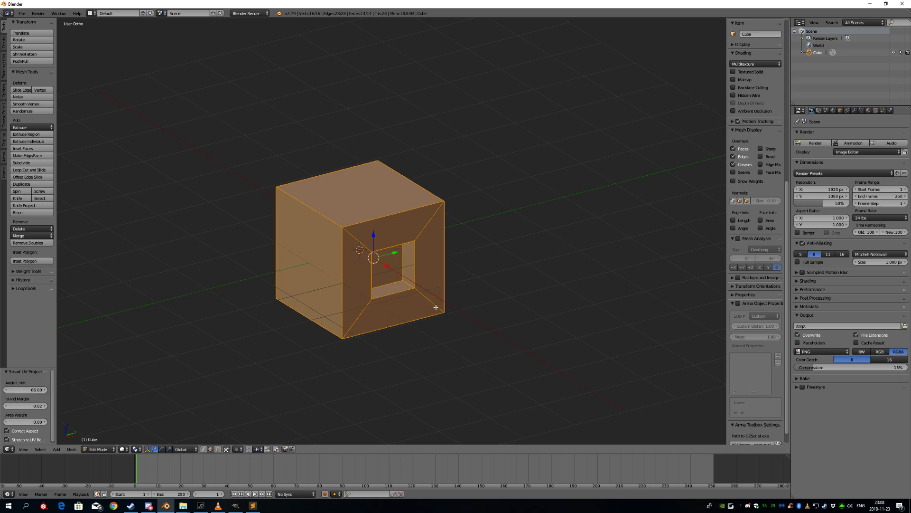
Split the 3D view in two, hide the new view's side shelves and turn it into a UV/Image Editor.
{"action": "left_click_drag", "start_coordinate": [724, 21], "coordinate": [418, 33]}
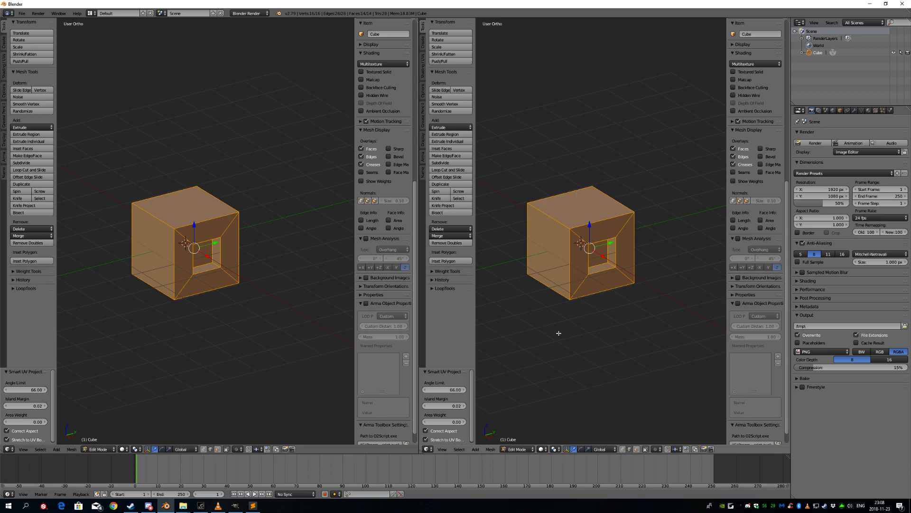
{"action": "key", "text": "n"}
{"action": "key", "text": "t"}
{"action": "left_click", "coordinate": [427, 449]}
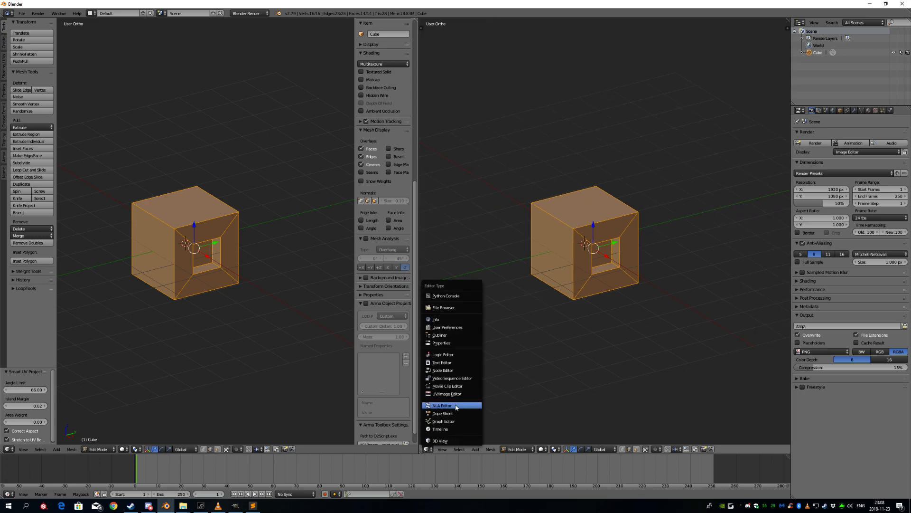
{"action": "left_click", "coordinate": [453, 394]}
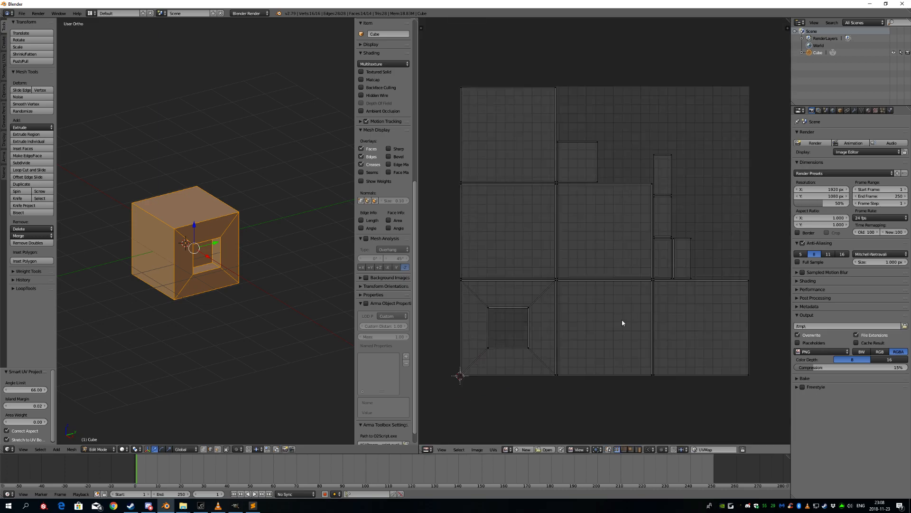
Examine the unwrapped UV layout and the recessed cube up close.
{"action": "scroll", "coordinate": [622, 321], "scroll_direction": "up", "scroll_amount": 1}
{"action": "scroll", "coordinate": [589, 317], "scroll_direction": "down", "scroll_amount": 1}
{"action": "scroll", "coordinate": [596, 318], "scroll_direction": "up", "scroll_amount": 2}
{"action": "scroll", "coordinate": [600, 314], "scroll_direction": "down", "scroll_amount": 2}
{"action": "scroll", "coordinate": [609, 275], "scroll_direction": "down", "scroll_amount": 2}
{"action": "scroll", "coordinate": [566, 298], "scroll_direction": "up", "scroll_amount": 3}
{"action": "scroll", "coordinate": [551, 308], "scroll_direction": "down", "scroll_amount": 1}
{"action": "middle_click_drag", "start_coordinate": [219, 267], "coordinate": [242, 293]}
{"action": "scroll", "coordinate": [241, 294], "scroll_direction": "up", "scroll_amount": 4}
{"action": "scroll", "coordinate": [617, 337], "scroll_direction": "down", "scroll_amount": 2}
{"action": "scroll", "coordinate": [622, 351], "scroll_direction": "up", "scroll_amount": 3}
{"action": "scroll", "coordinate": [628, 364], "scroll_direction": "down", "scroll_amount": 1}
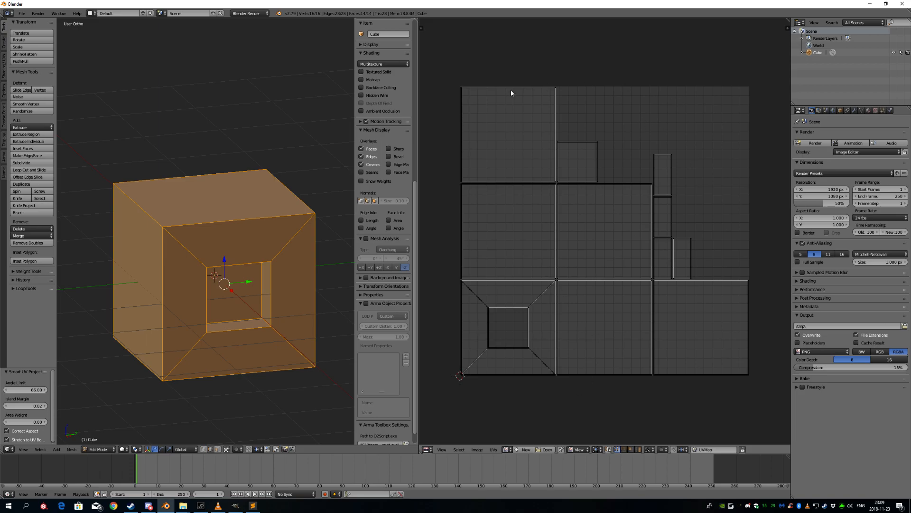
Create a new blank image for the cube's UV layout.
{"action": "left_click", "coordinate": [525, 450]}
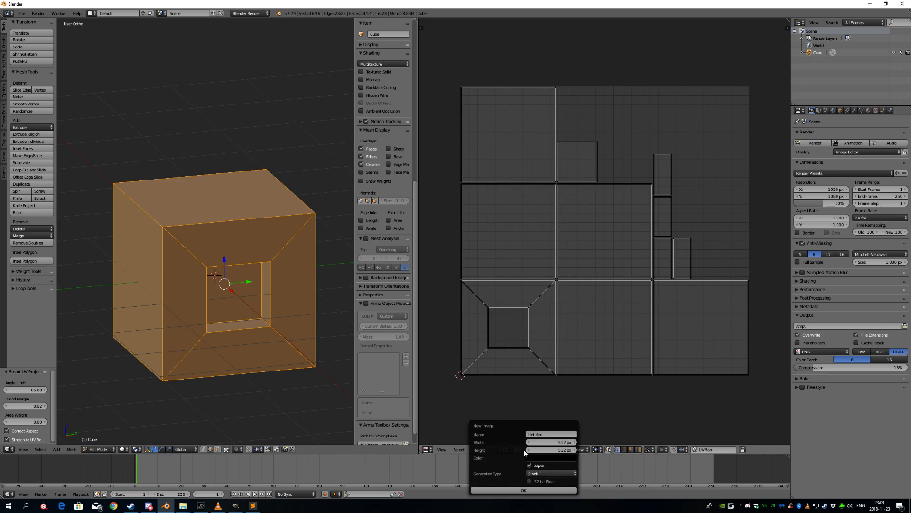
{"action": "left_click", "coordinate": [557, 442]}
{"action": "left_click", "coordinate": [538, 491]}
{"action": "left_click", "coordinate": [539, 492]}
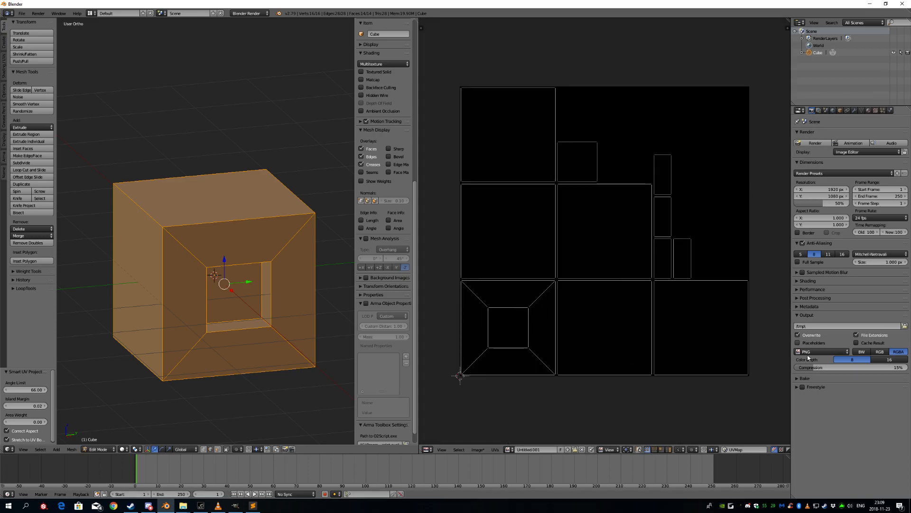
Expand the Bake settings and set the bake margin to 2 px.
{"action": "left_click", "coordinate": [798, 378]}
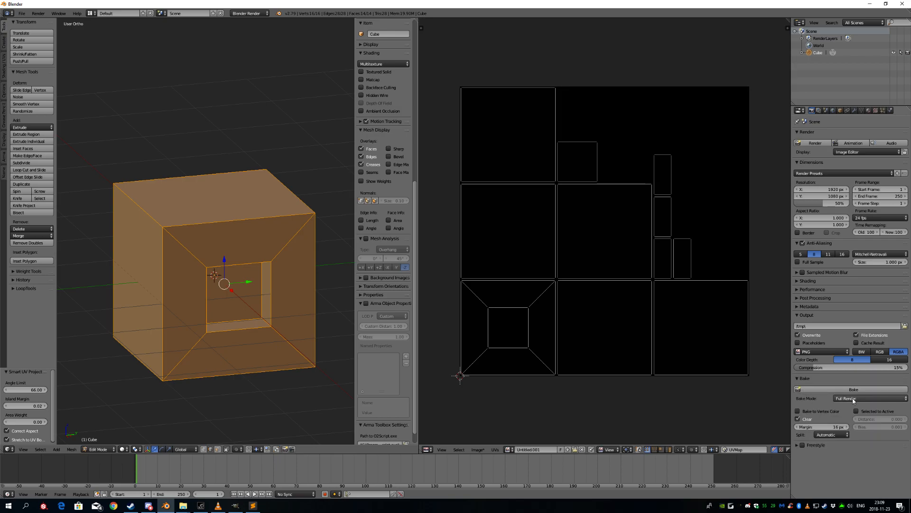
{"action": "left_click", "coordinate": [819, 428]}
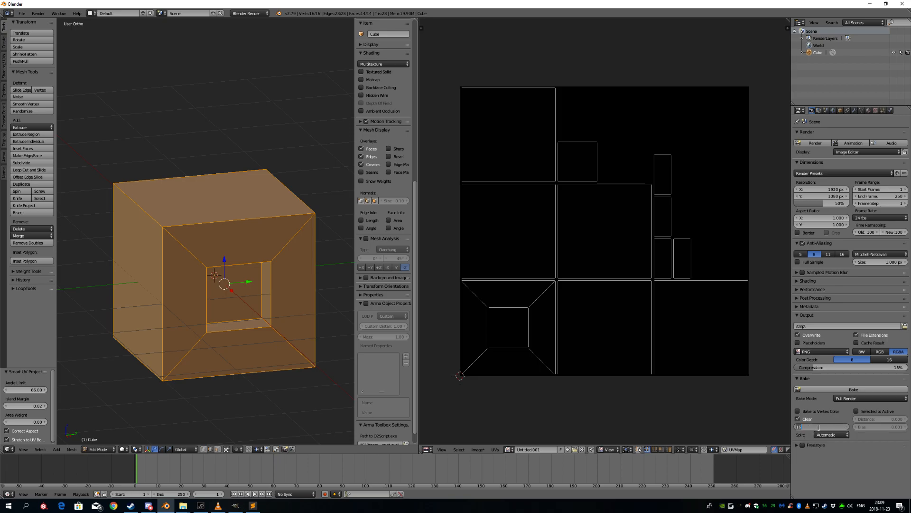
{"action": "type", "text": "2"}
{"action": "key", "text": "Return"}
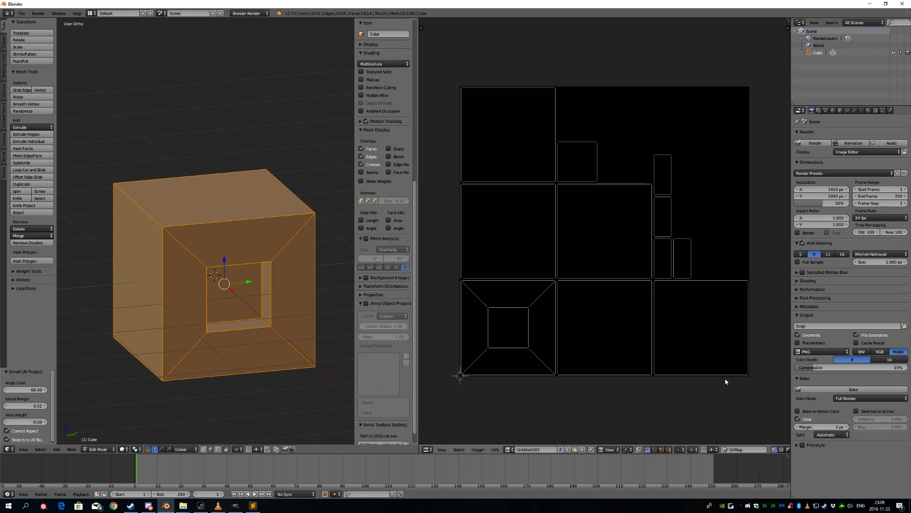
Set the bake mode to Ambient Occlusion and bake it to the new image.
{"action": "scroll", "coordinate": [661, 288], "scroll_direction": "up", "scroll_amount": 5}
{"action": "scroll", "coordinate": [643, 320], "scroll_direction": "down", "scroll_amount": 5}
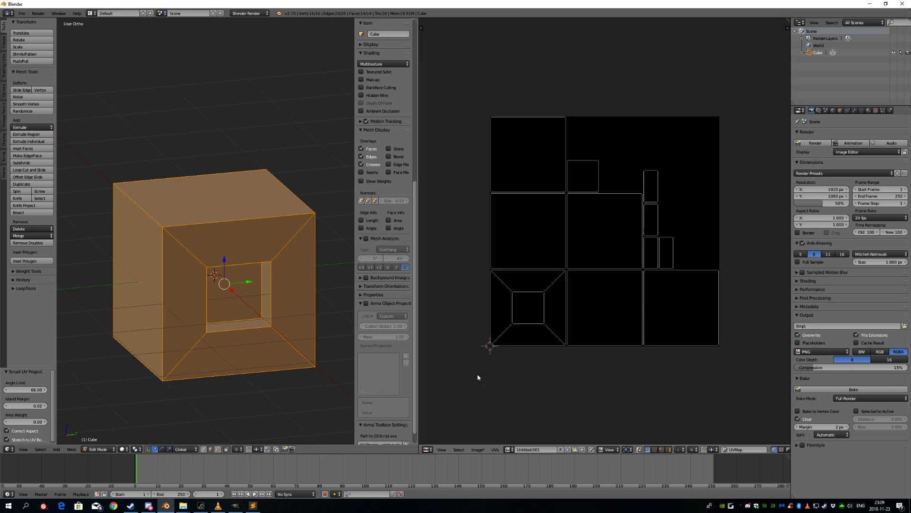
{"action": "scroll", "coordinate": [625, 340], "scroll_direction": "up", "scroll_amount": 1}
{"action": "scroll", "coordinate": [712, 339], "scroll_direction": "down", "scroll_amount": 1}
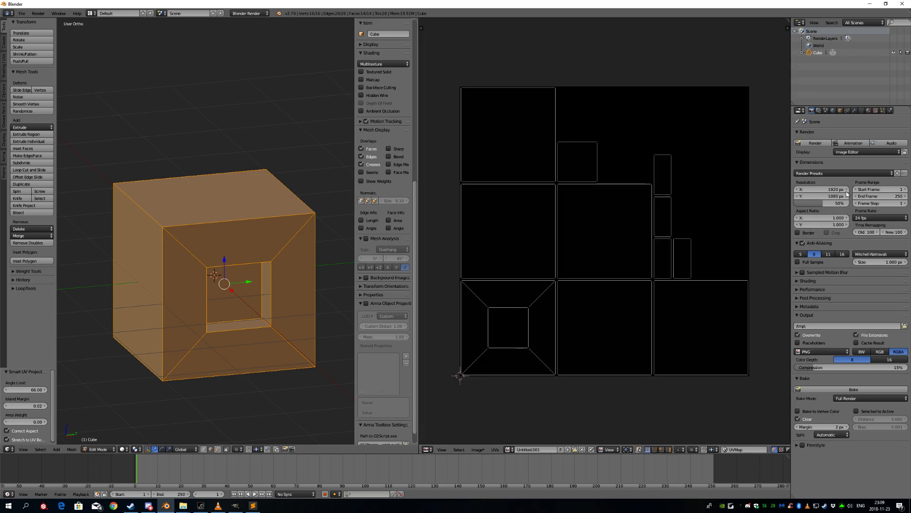
{"action": "left_click", "coordinate": [859, 398]}
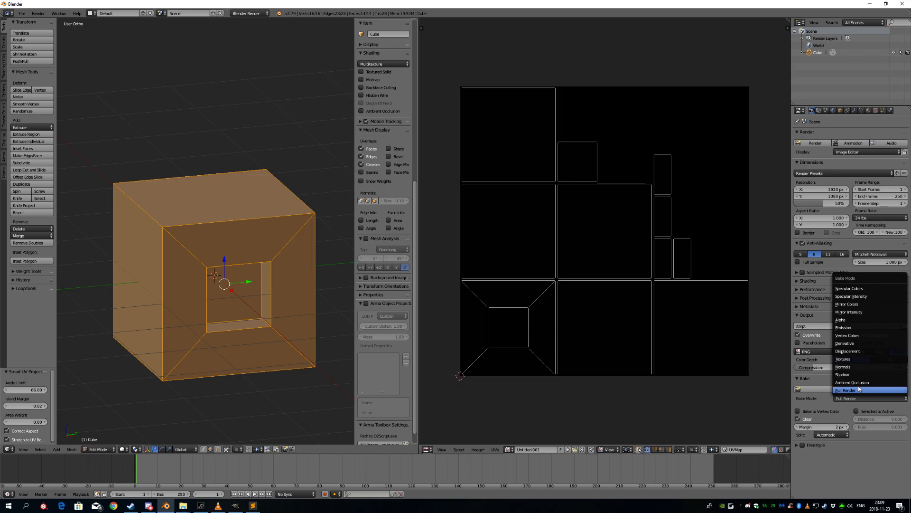
{"action": "left_click", "coordinate": [860, 382]}
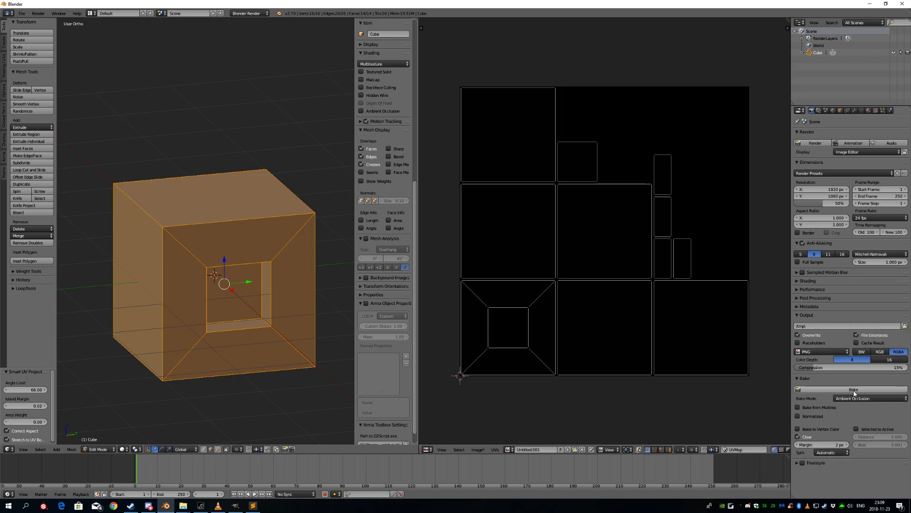
{"action": "left_click", "coordinate": [855, 391]}
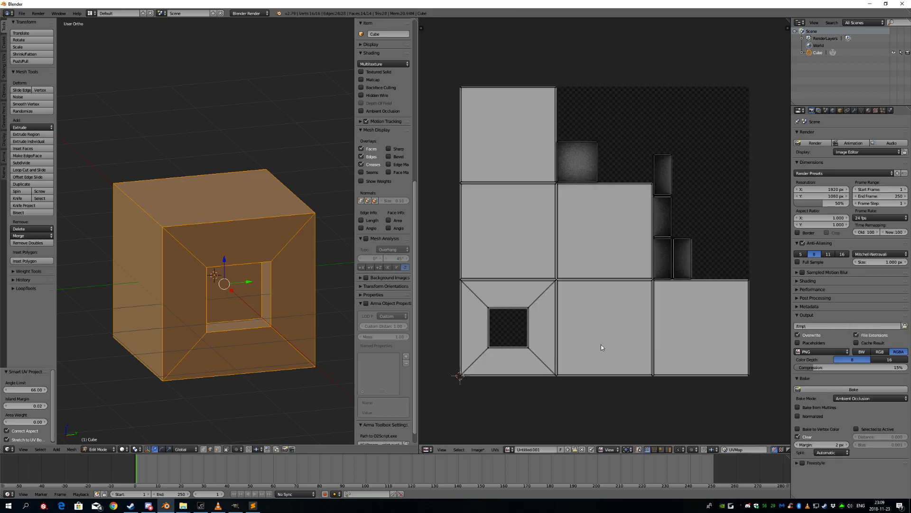
Inspect the baked ambient occlusion texture and show the World settings with the Gather sampling options.
{"action": "scroll", "coordinate": [697, 301], "scroll_direction": "up", "scroll_amount": 3}
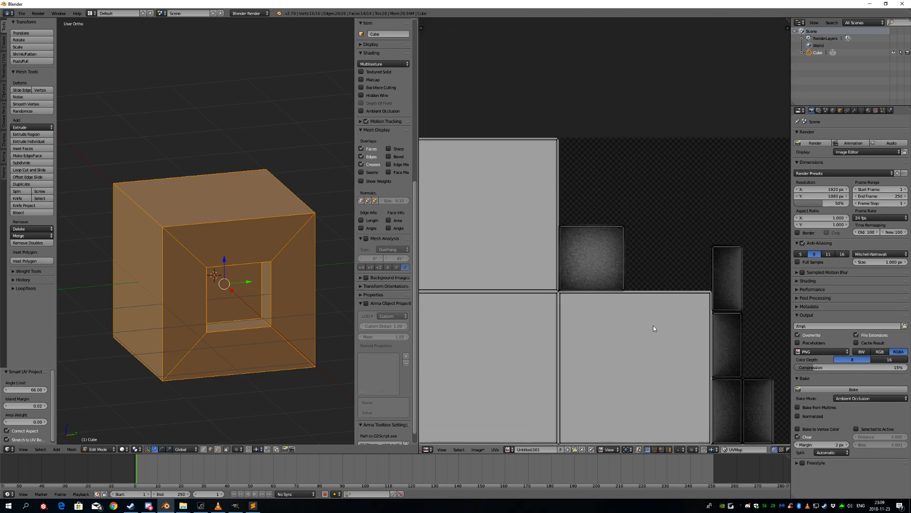
{"action": "scroll", "coordinate": [600, 328], "scroll_direction": "up", "scroll_amount": 5}
{"action": "scroll", "coordinate": [552, 233], "scroll_direction": "down", "scroll_amount": 5}
{"action": "left_click", "coordinate": [833, 110]}
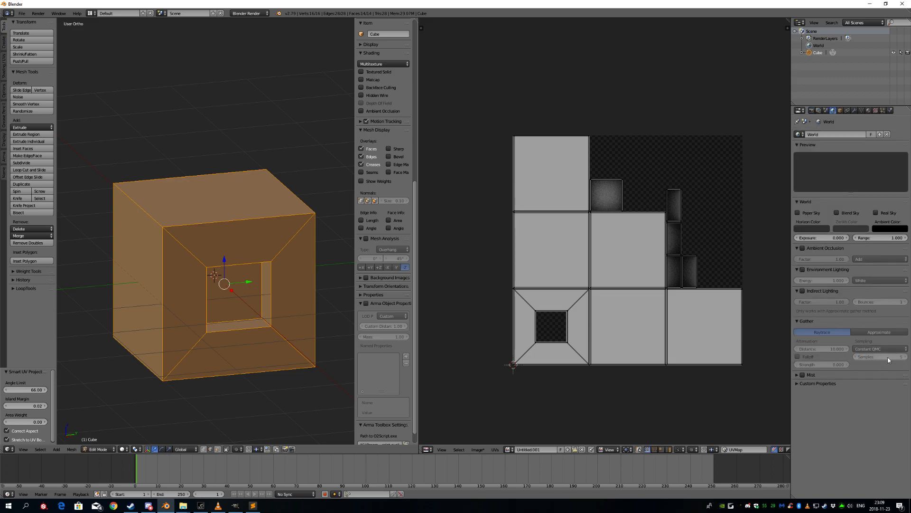
{"action": "scroll", "coordinate": [646, 284], "scroll_direction": "up", "scroll_amount": 2}
{"action": "scroll", "coordinate": [653, 340], "scroll_direction": "down", "scroll_amount": 3}
{"action": "scroll", "coordinate": [648, 342], "scroll_direction": "up", "scroll_amount": 3}
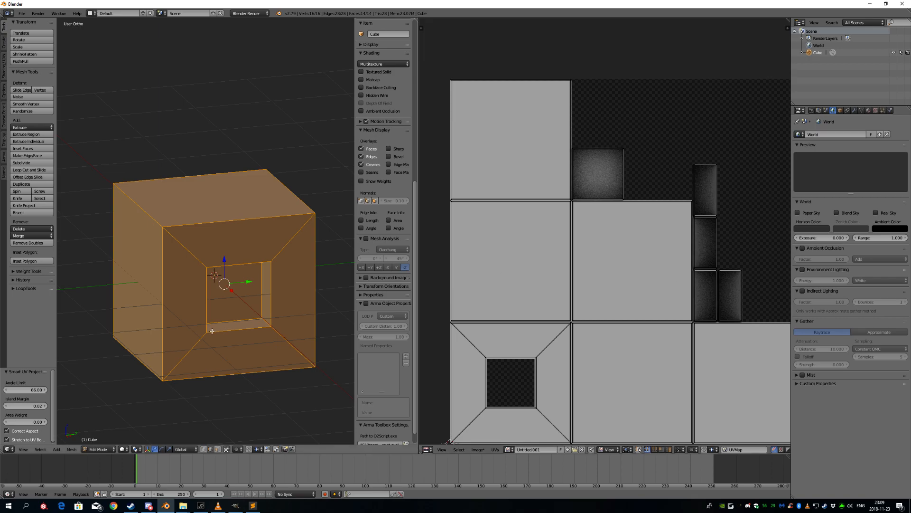
{"action": "scroll", "coordinate": [228, 326], "scroll_direction": "down", "scroll_amount": 3}
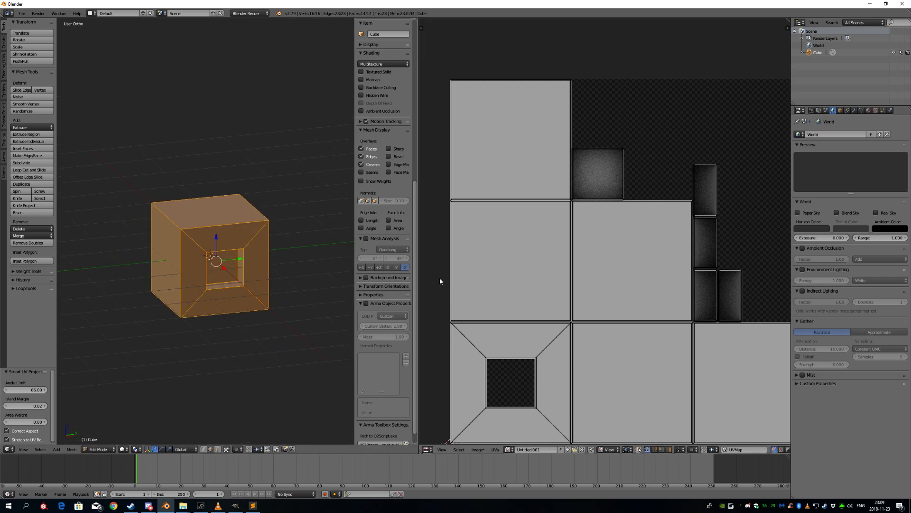
Set the 3D viewport to Texture shading and return the cube to Object Mode.
{"action": "left_click_drag", "start_coordinate": [419, 274], "coordinate": [477, 276]}
{"action": "middle_click_drag", "start_coordinate": [255, 306], "coordinate": [280, 307]}
{"action": "key", "text": "z"}
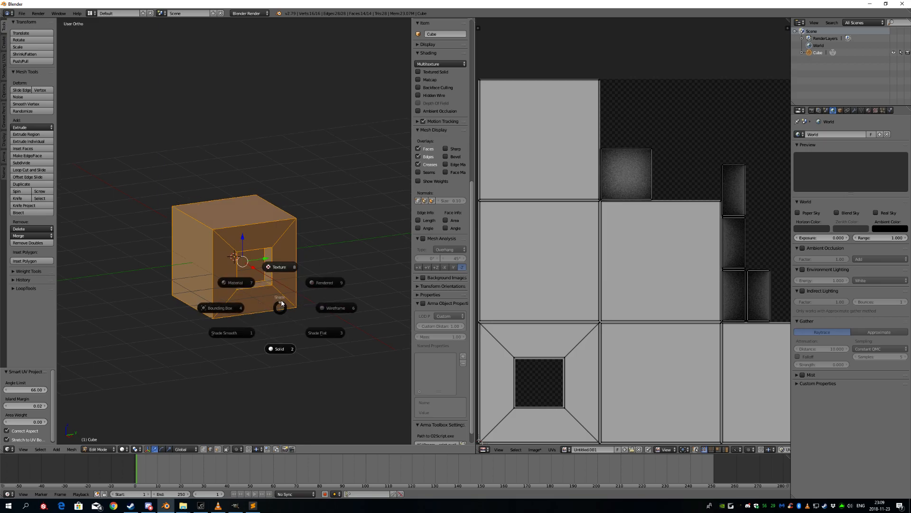
{"action": "left_click", "coordinate": [282, 267]}
{"action": "key", "text": "Tab"}
{"action": "mouse_move", "coordinate": [281, 268]}
{"action": "middle_mouse_down"}
{"action": "mouse_move", "coordinate": [264, 292]}
{"action": "mouse_move", "coordinate": [278, 277]}
{"action": "mouse_move", "coordinate": [222, 292]}
{"action": "mouse_move", "coordinate": [256, 302]}
{"action": "mouse_move", "coordinate": [249, 289]}
{"action": "mouse_move", "coordinate": [279, 273]}
{"action": "middle_mouse_up"}
Examine the baked shading in the cube's recess and the corresponding areas of the baked image.
{"action": "scroll", "coordinate": [256, 302], "scroll_direction": "up", "scroll_amount": 4}
{"action": "scroll", "coordinate": [267, 303], "scroll_direction": "down", "scroll_amount": 4}
{"action": "middle_click_drag", "start_coordinate": [267, 306], "coordinate": [286, 309]}
{"action": "scroll", "coordinate": [200, 293], "scroll_direction": "up", "scroll_amount": 3}
{"action": "scroll", "coordinate": [275, 305], "scroll_direction": "down", "scroll_amount": 2}
{"action": "scroll", "coordinate": [505, 433], "scroll_direction": "down", "scroll_amount": 1}
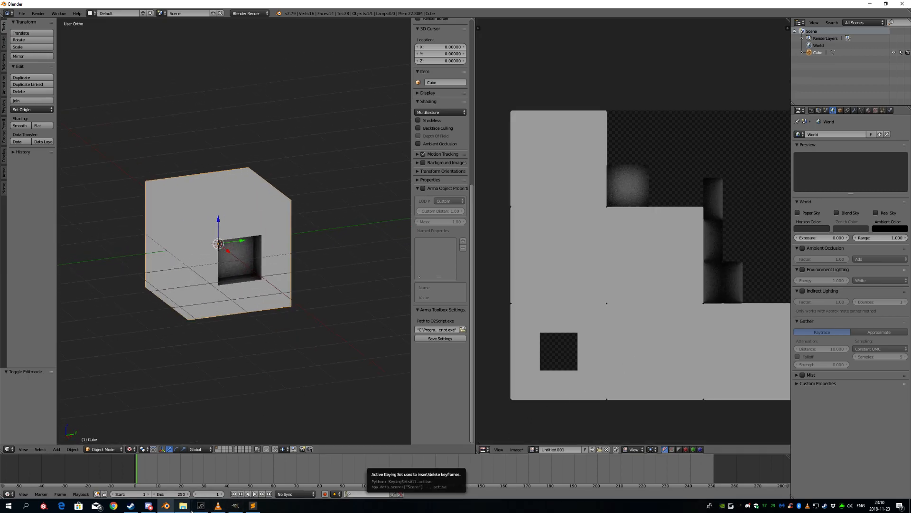
{"action": "scroll", "coordinate": [631, 399], "scroll_direction": "down", "scroll_amount": 2}
{"action": "scroll", "coordinate": [647, 377], "scroll_direction": "up", "scroll_amount": 2}
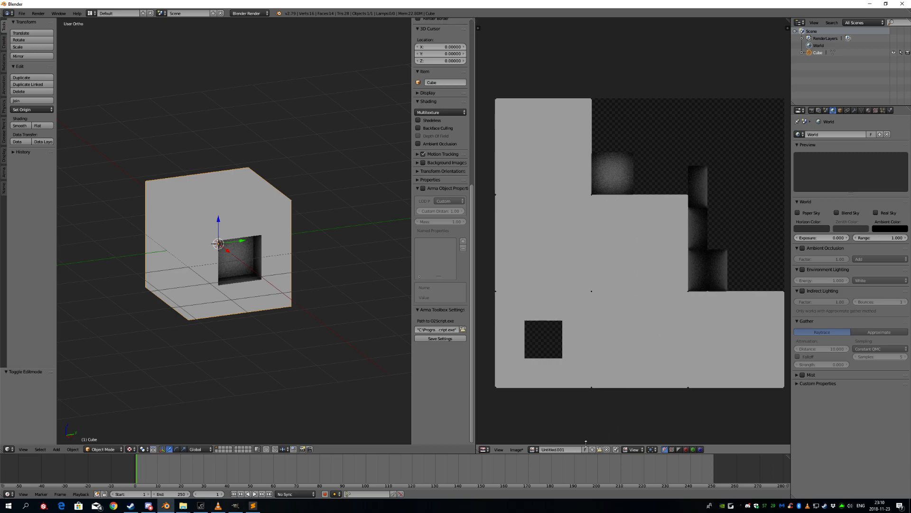
Start saving the baked image as a file, and open the P:\myBox\data folder in File Explorer with icon previews.
{"action": "left_click", "coordinate": [516, 449]}
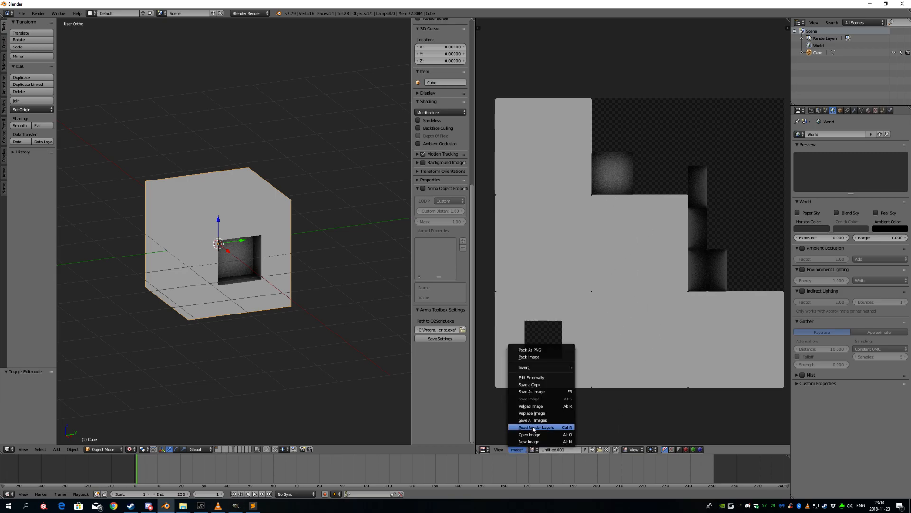
{"action": "left_click", "coordinate": [532, 391]}
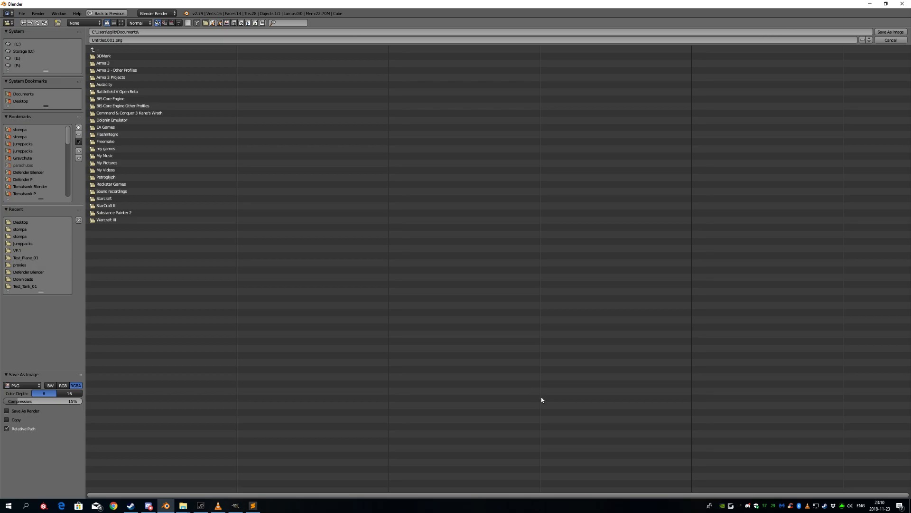
{"action": "mouse_move", "coordinate": [183, 506]}
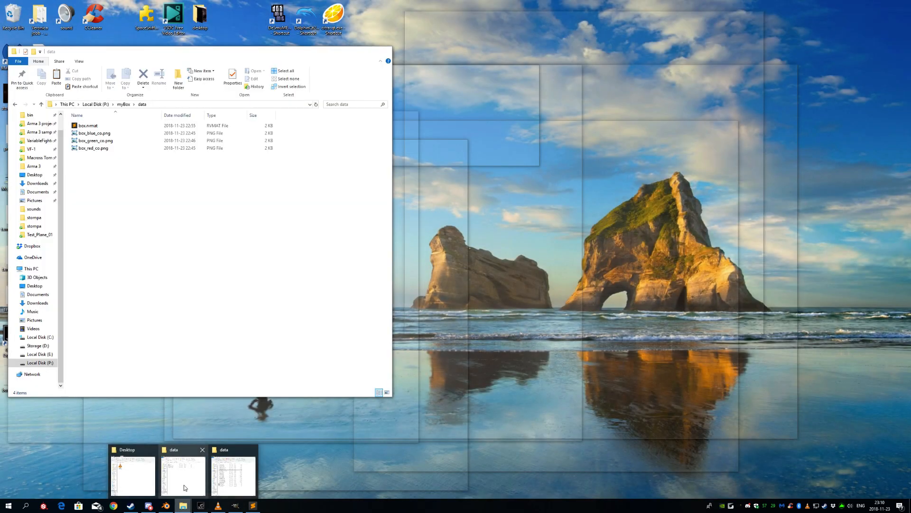
{"action": "left_click", "coordinate": [184, 487]}
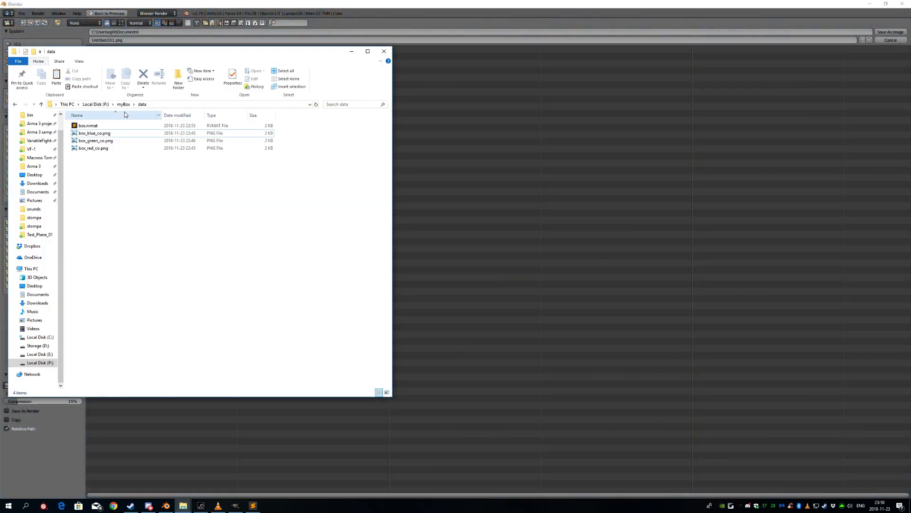
{"action": "left_click", "coordinate": [98, 105]}
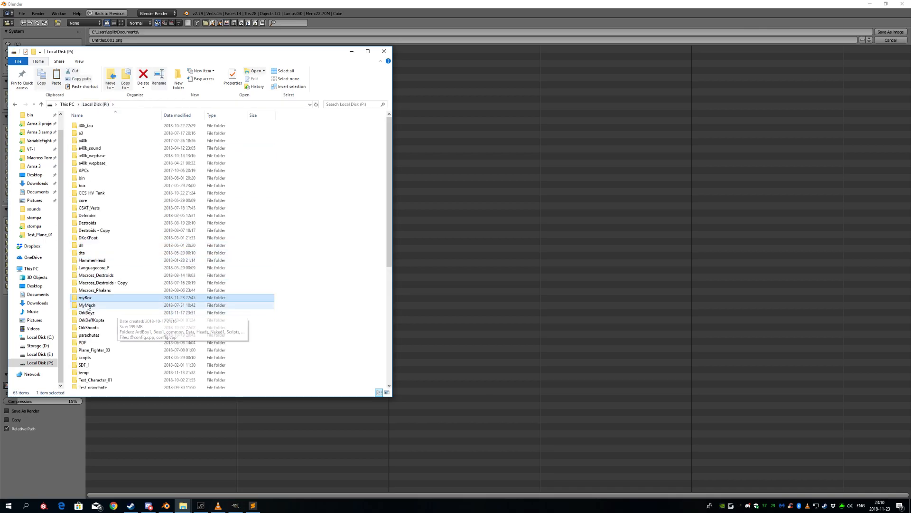
{"action": "left_click", "coordinate": [283, 305]}
{"action": "double_click", "coordinate": [92, 299]}
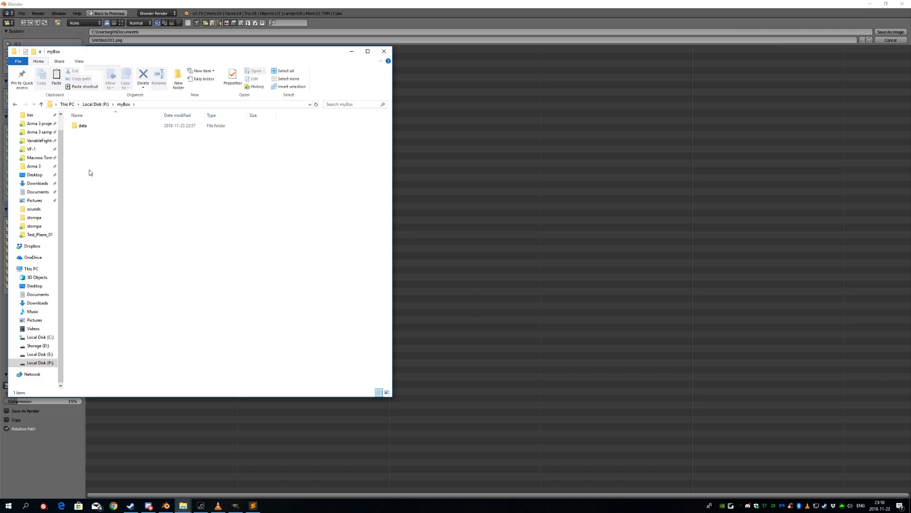
{"action": "double_click", "coordinate": [85, 126]}
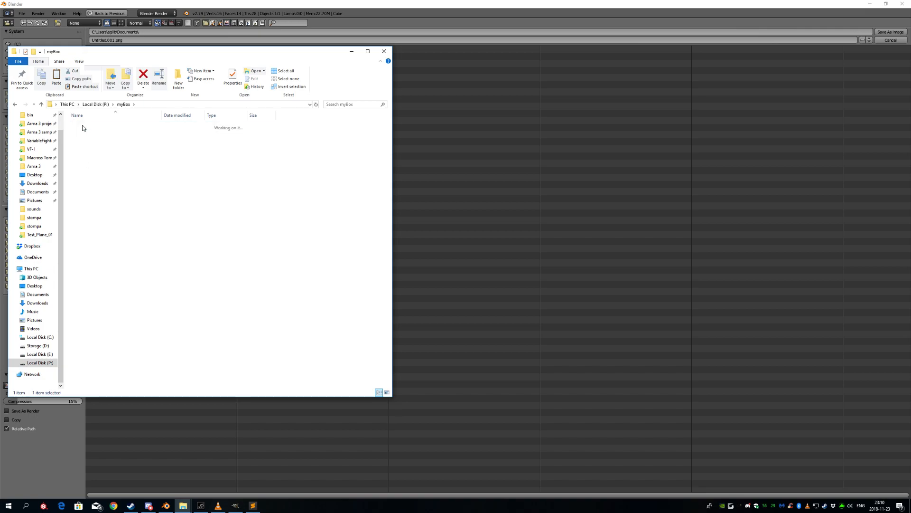
{"action": "left_click_drag", "start_coordinate": [252, 179], "coordinate": [126, 123]}
{"action": "left_click", "coordinate": [126, 175]}
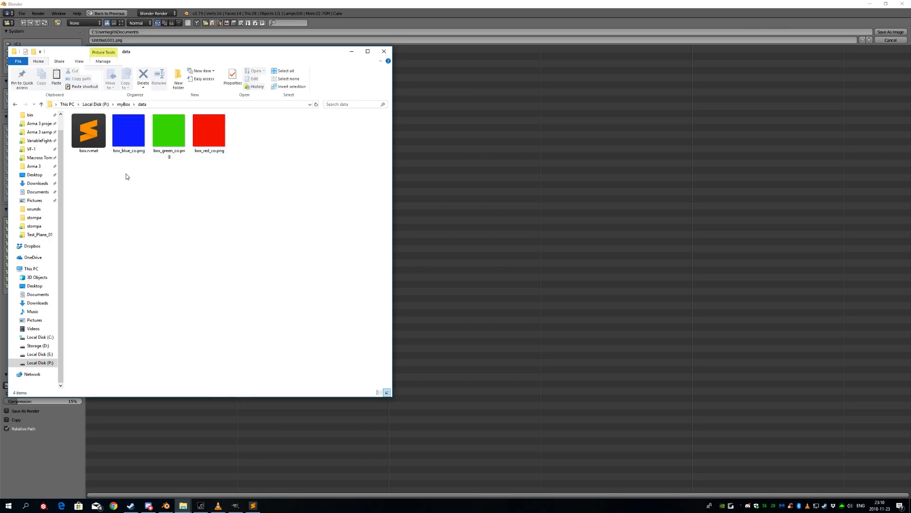
Copy the data folder's path and set it as the save location for the baked image.
{"action": "left_click_drag", "start_coordinate": [208, 57], "coordinate": [321, 150]}
{"action": "left_click", "coordinate": [285, 198]}
{"action": "key", "text": "ctrl+c"}
{"action": "left_click", "coordinate": [145, 32]}
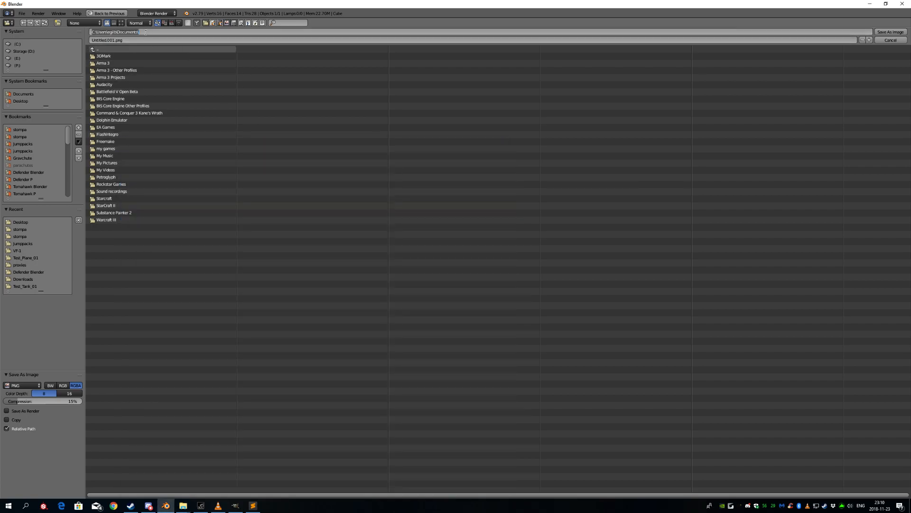
{"action": "key", "text": "ctrl+v"}
{"action": "key", "text": "Return"}
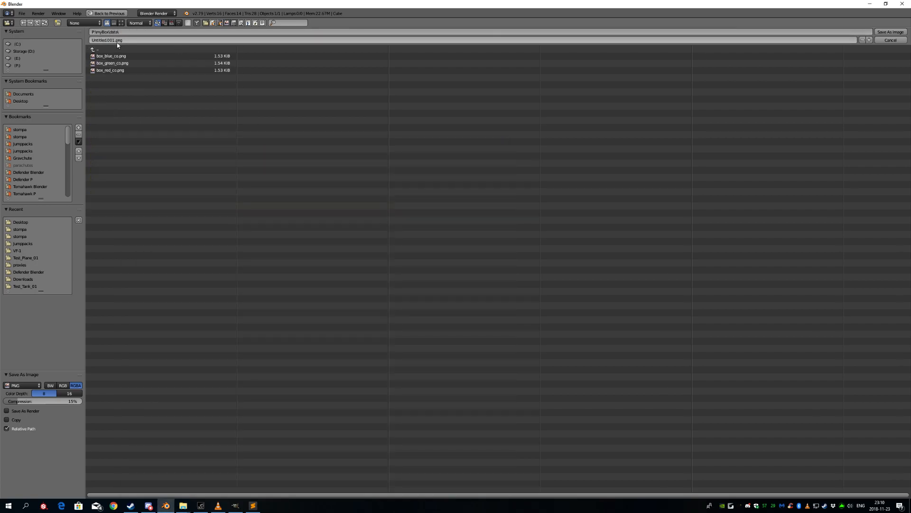
Save the baked image as box_green_as.png, adapting the name of the existing box_green_co.png.
{"action": "left_click", "coordinate": [119, 63]}
{"action": "left_click", "coordinate": [115, 40]}
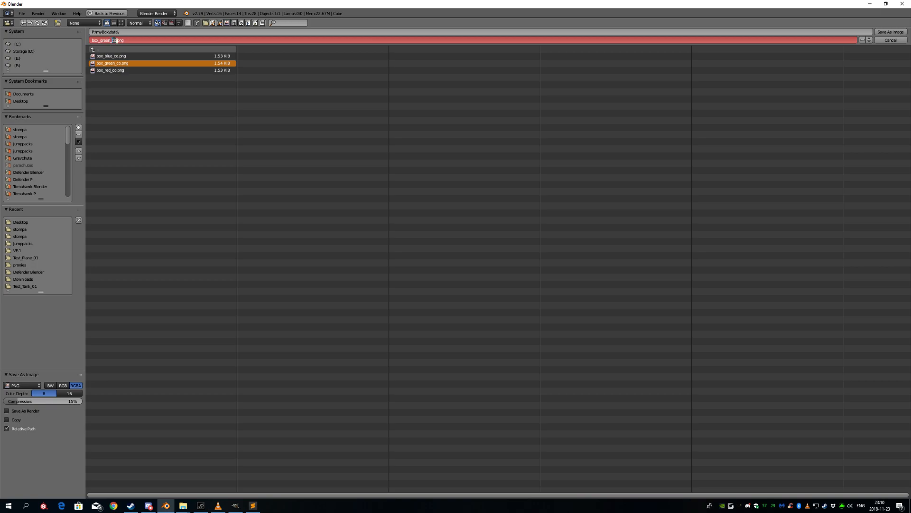
{"action": "left_click", "coordinate": [886, 32]}
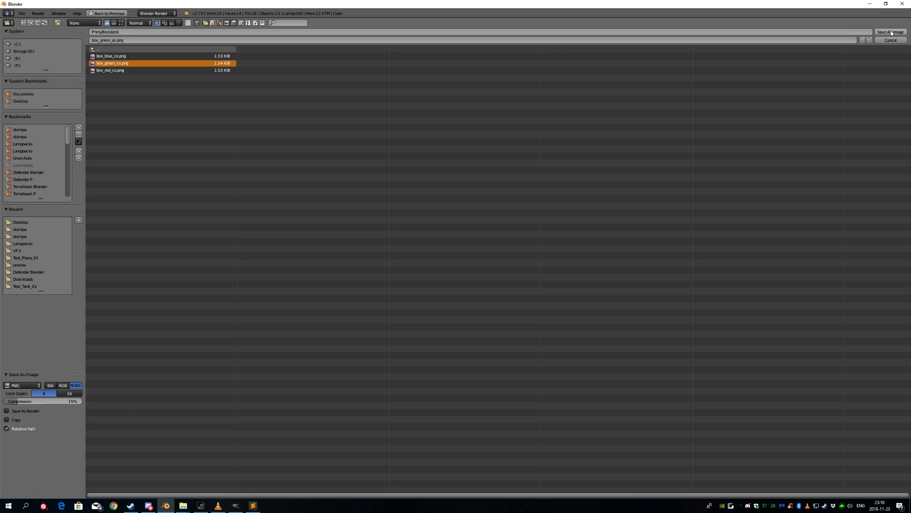
{"action": "left_click", "coordinate": [891, 33]}
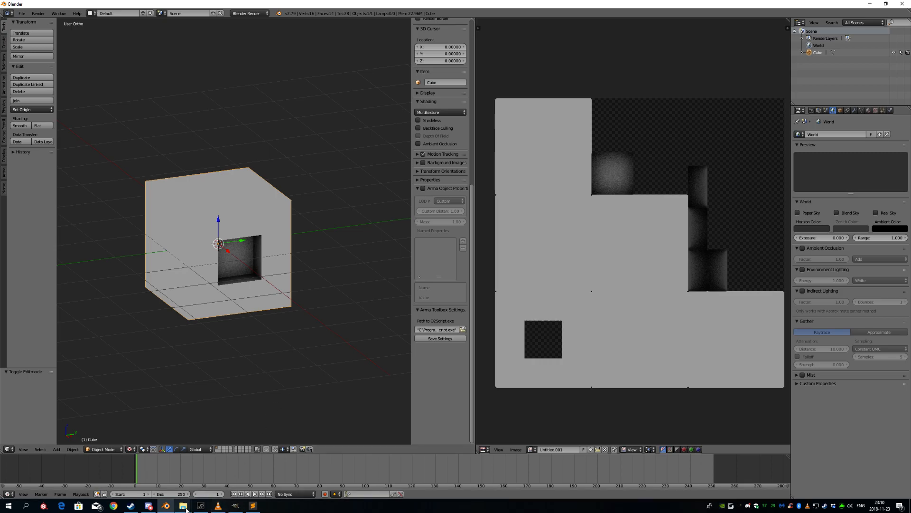
Switch to File Explorer and compare the file names of the saved bake and the green colour texture in the data folder.
{"action": "left_click", "coordinate": [185, 506]}
{"action": "left_click", "coordinate": [212, 441]}
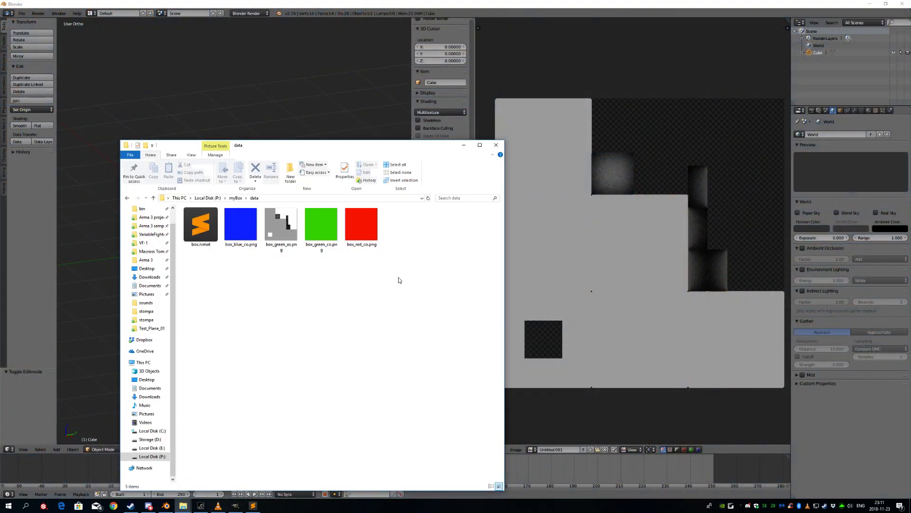
{"action": "left_click", "coordinate": [379, 227]}
{"action": "left_click", "coordinate": [328, 249]}
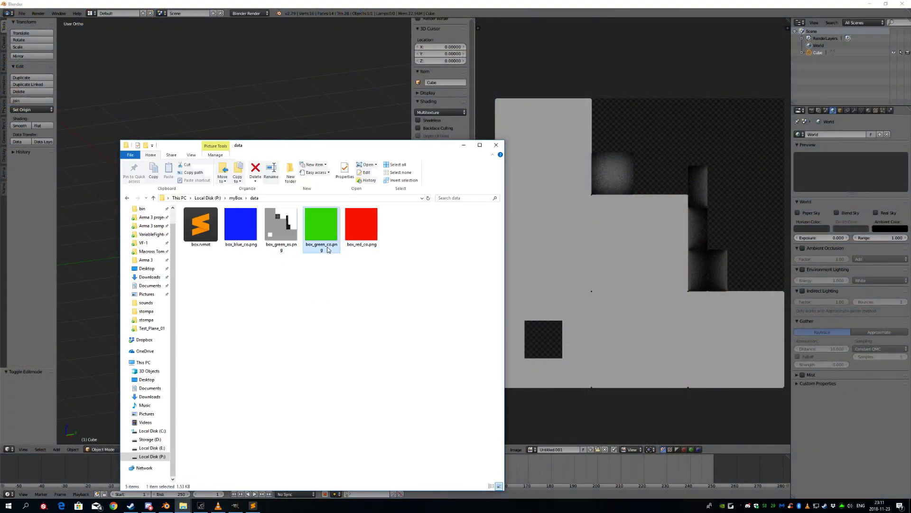
{"action": "left_click", "coordinate": [329, 247]}
{"action": "left_click", "coordinate": [329, 245]}
{"action": "key", "text": "Return"}
{"action": "left_click", "coordinate": [370, 340]}
{"action": "left_click_drag", "start_coordinate": [365, 147], "coordinate": [274, 130]}
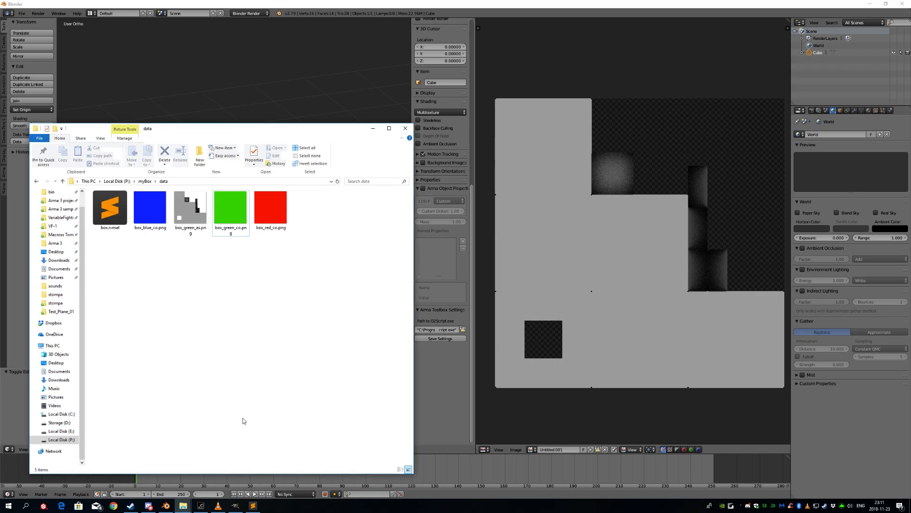
Switch to GIMP, enlarge its image window and create a new 512 × 512 px image.
{"action": "left_click", "coordinate": [236, 507]}
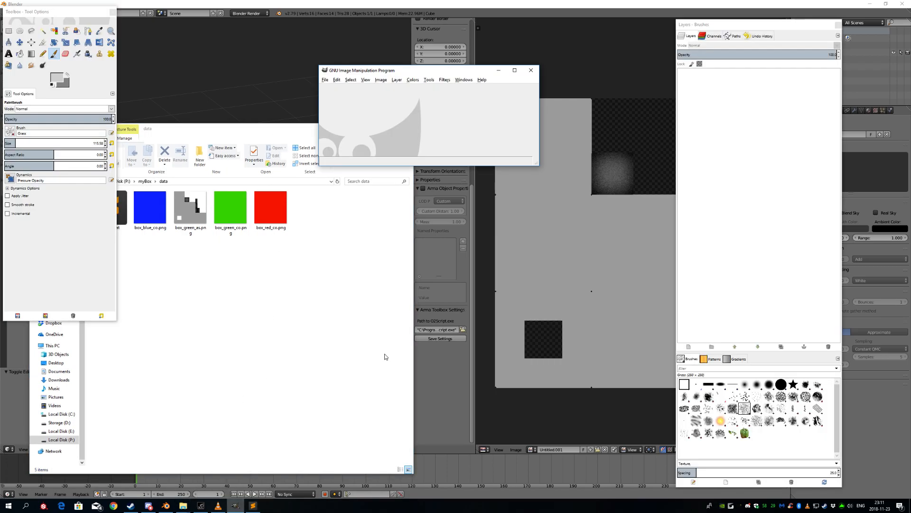
{"action": "left_click_drag", "start_coordinate": [427, 68], "coordinate": [448, 124]}
{"action": "left_click_drag", "start_coordinate": [559, 213], "coordinate": [588, 295]}
{"action": "left_click_drag", "start_coordinate": [489, 120], "coordinate": [462, 95]}
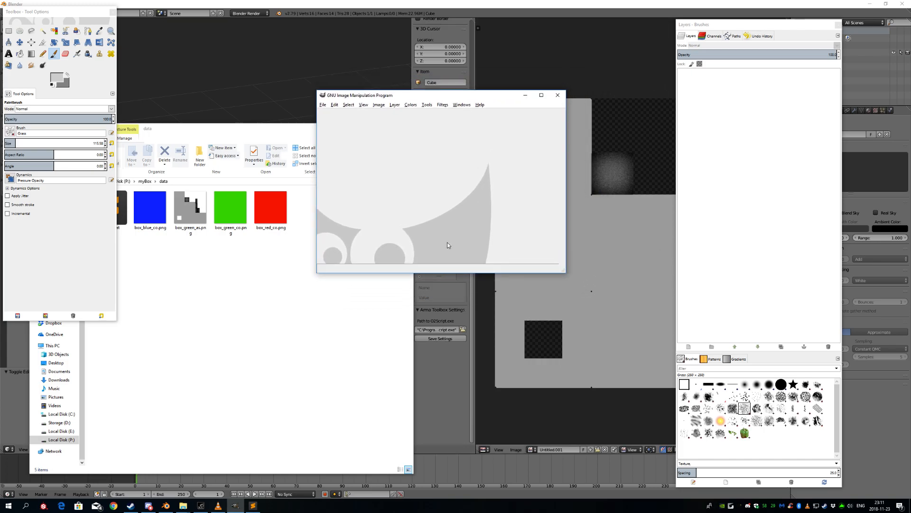
{"action": "mouse_move", "coordinate": [445, 98]}
{"action": "left_mouse_down"}
{"action": "mouse_move", "coordinate": [443, 113]}
{"action": "mouse_move", "coordinate": [464, 95]}
{"action": "mouse_move", "coordinate": [482, 95]}
{"action": "mouse_move", "coordinate": [434, 109]}
{"action": "left_mouse_up"}
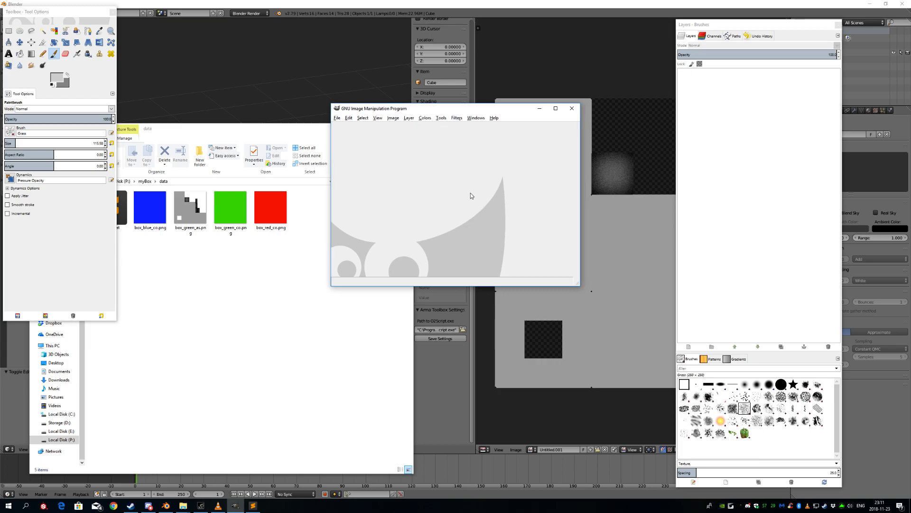
{"action": "mouse_move", "coordinate": [449, 115]}
{"action": "left_mouse_down"}
{"action": "mouse_move", "coordinate": [453, 78]}
{"action": "mouse_move", "coordinate": [457, 123]}
{"action": "left_mouse_up"}
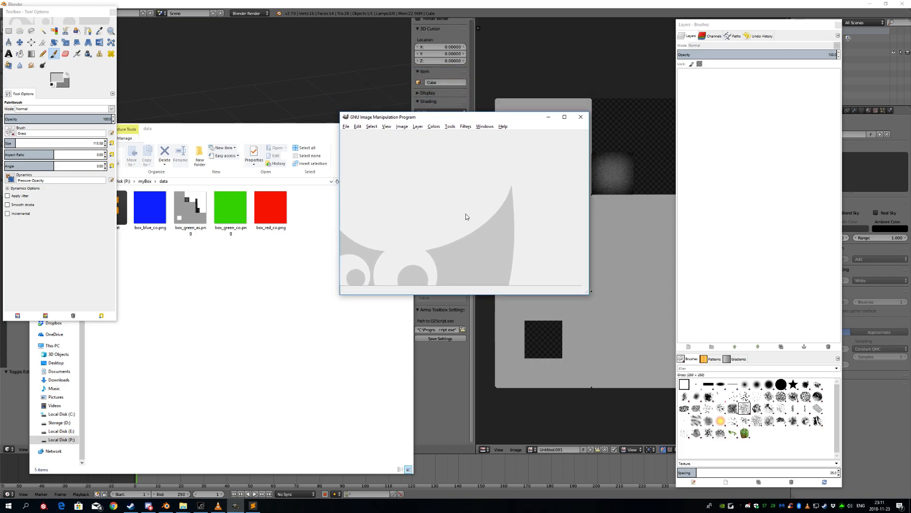
{"action": "key", "text": "ctrl+n"}
{"action": "left_click", "coordinate": [564, 356]}
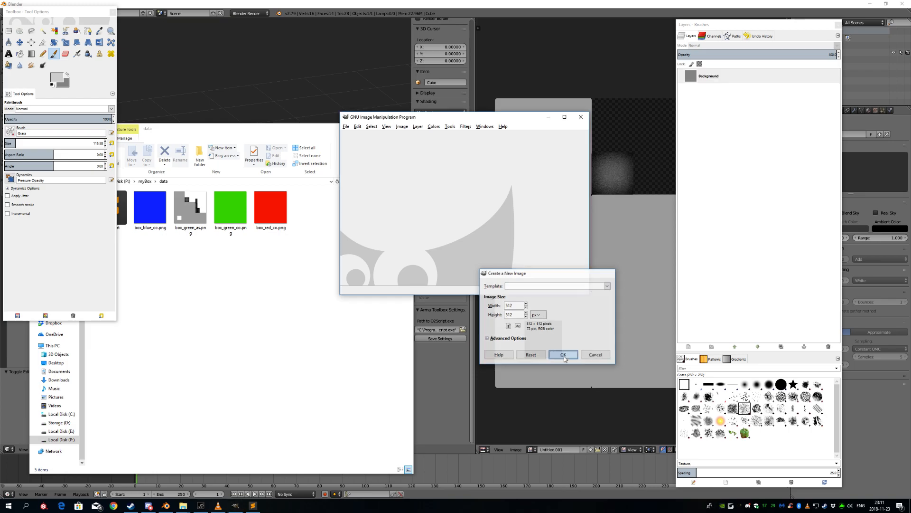
Switch back to Blender and widen the UV/Image Editor so the whole baked image fits.
{"action": "left_click", "coordinate": [583, 7]}
{"action": "scroll", "coordinate": [609, 290], "scroll_direction": "down", "scroll_amount": 2}
{"action": "scroll", "coordinate": [623, 348], "scroll_direction": "up", "scroll_amount": 2}
{"action": "middle_click_drag", "start_coordinate": [622, 348], "coordinate": [617, 332]}
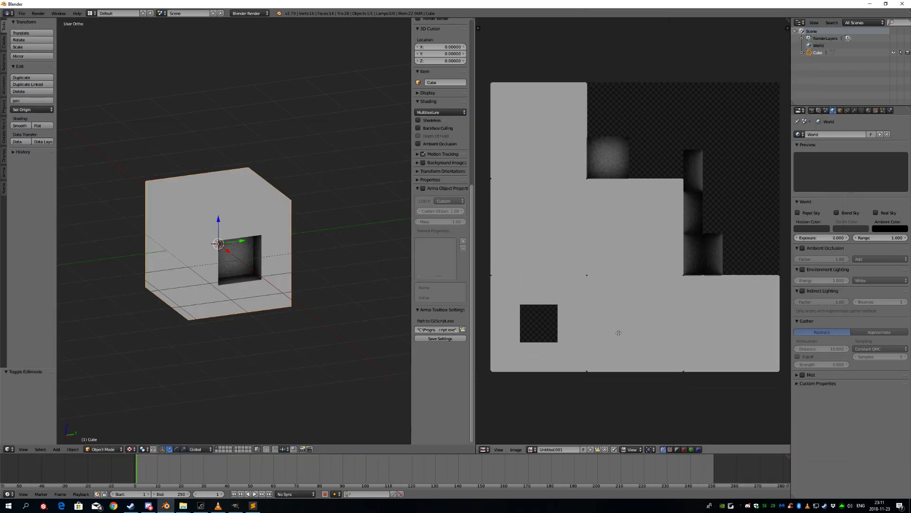
{"action": "left_click_drag", "start_coordinate": [476, 304], "coordinate": [392, 304]}
{"action": "scroll", "coordinate": [526, 348], "scroll_direction": "down", "scroll_amount": 1}
{"action": "scroll", "coordinate": [551, 385], "scroll_direction": "up", "scroll_amount": 2}
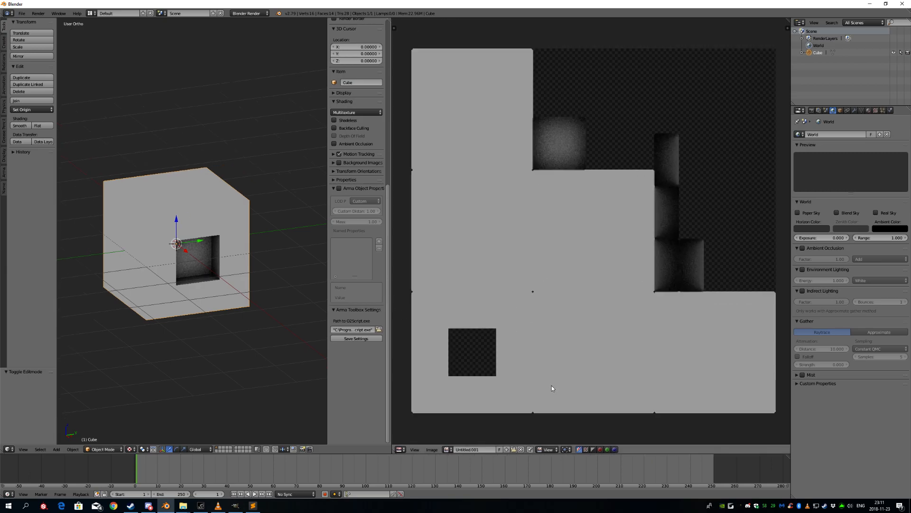
Enter Edit Mode on the cube and select its entire UV layout.
{"action": "left_click", "coordinate": [432, 450]}
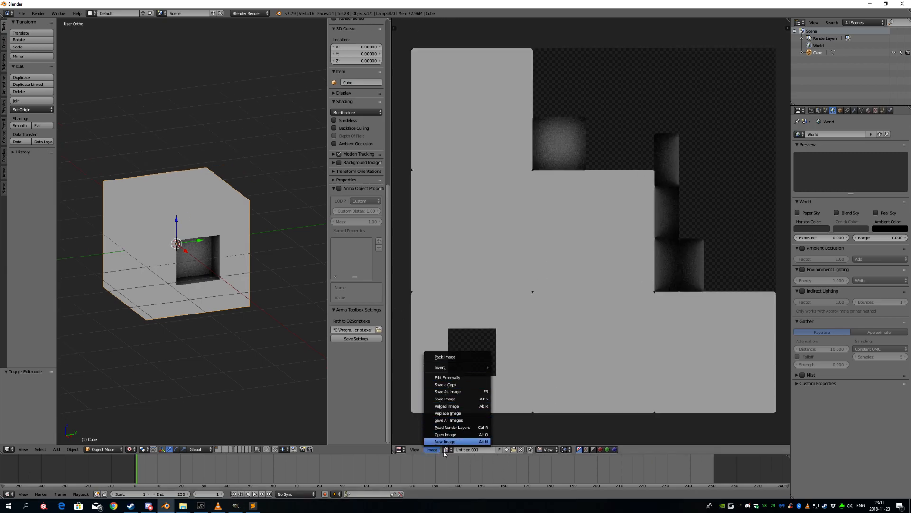
{"action": "left_click", "coordinate": [435, 451]}
{"action": "key", "text": "Tab"}
{"action": "key", "text": "a"}
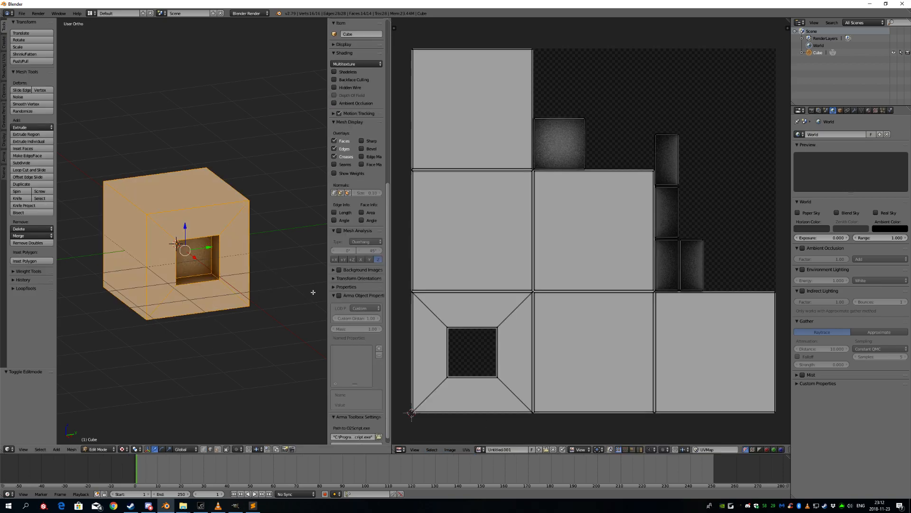
{"action": "scroll", "coordinate": [635, 342], "scroll_direction": "down", "scroll_amount": 3}
{"action": "key", "text": "a"}
{"action": "scroll", "coordinate": [642, 343], "scroll_direction": "up", "scroll_amount": 3}
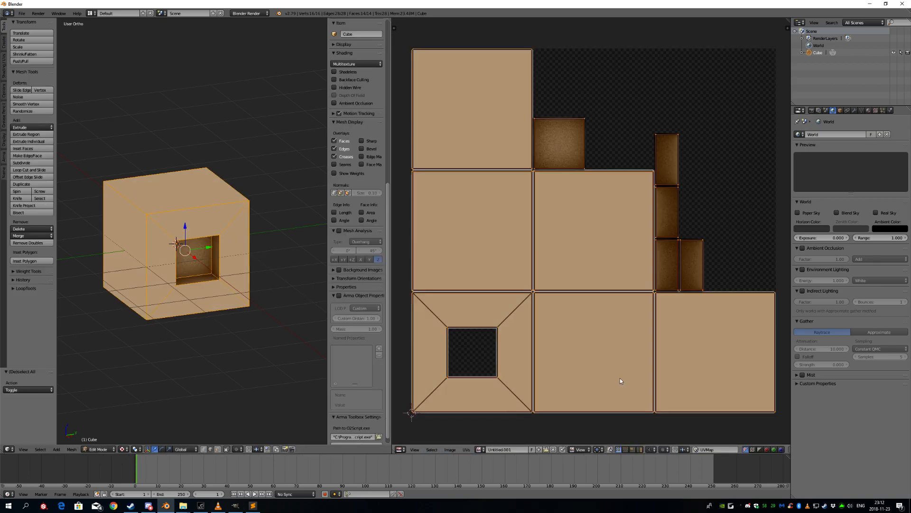
Export the UV layout as a 512 × 512 PNG to the Desktop, overwriting box_uv.png.
{"action": "left_click", "coordinate": [467, 450]}
{"action": "left_click", "coordinate": [510, 277]}
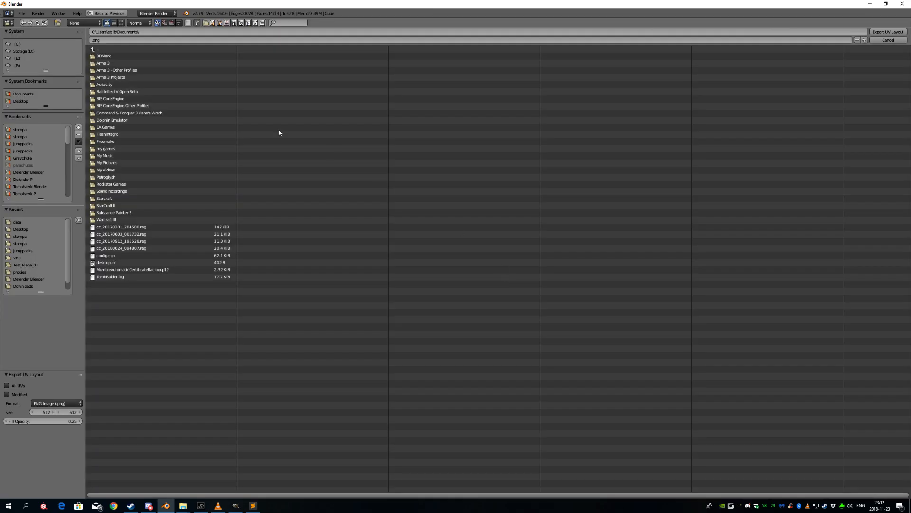
{"action": "left_click", "coordinate": [21, 101]}
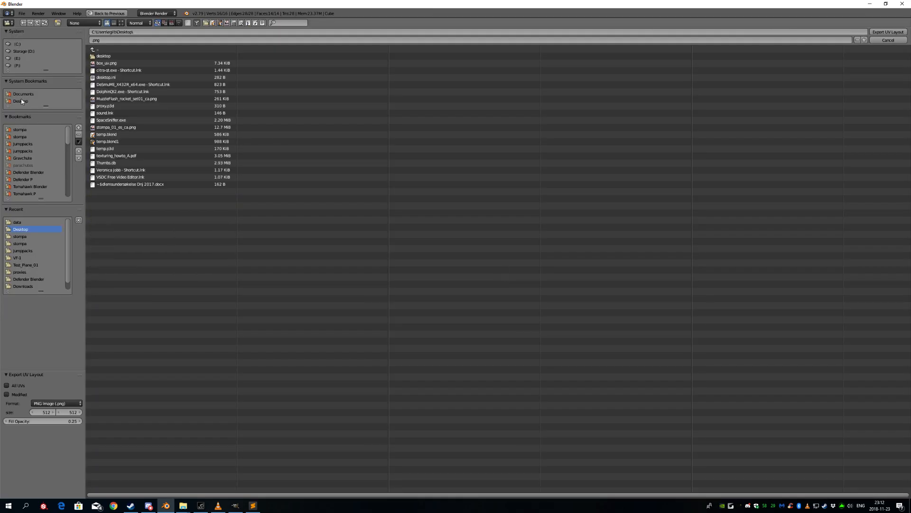
{"action": "double_click", "coordinate": [114, 63]}
Switch to GIMP and open box_uv.png as a layer in the new image.
{"action": "left_click", "coordinate": [236, 505]}
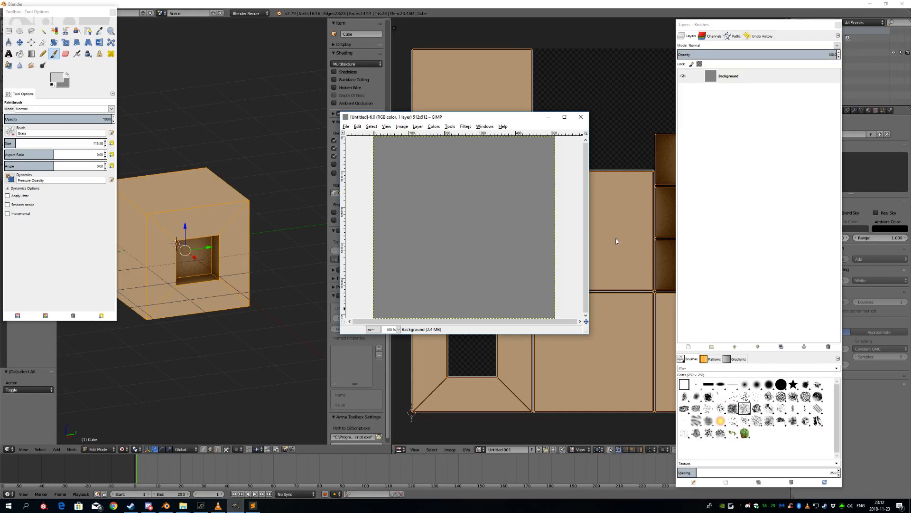
{"action": "left_click", "coordinate": [346, 126]}
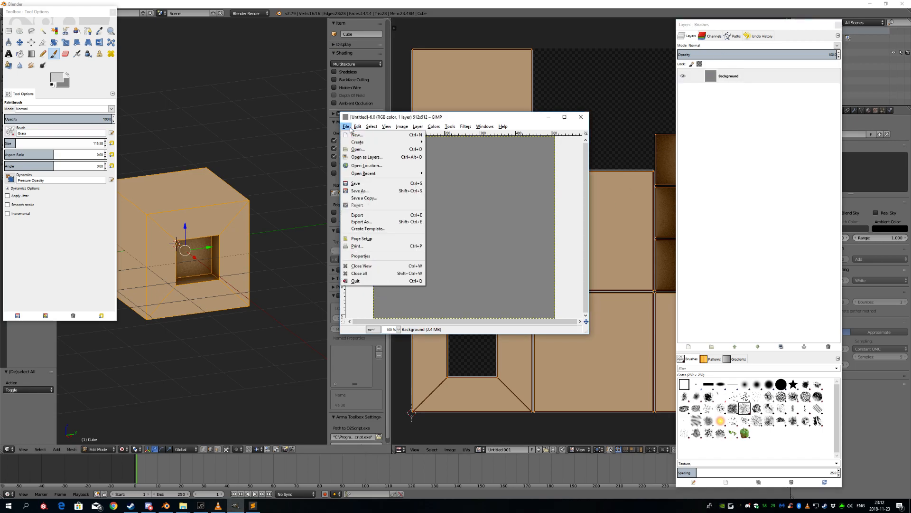
{"action": "left_click", "coordinate": [367, 157]}
{"action": "left_click", "coordinate": [247, 161]}
{"action": "left_click", "coordinate": [244, 154]}
{"action": "left_click", "coordinate": [422, 388]}
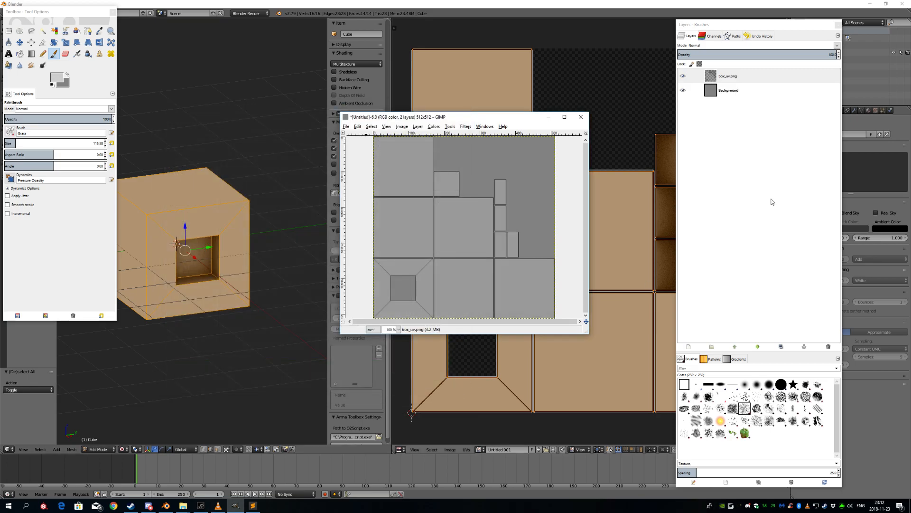
Enlarge the image window so the whole canvas fits and make the Background layer active.
{"action": "left_click_drag", "start_coordinate": [587, 333], "coordinate": [601, 409]}
{"action": "left_click", "coordinate": [732, 95]}
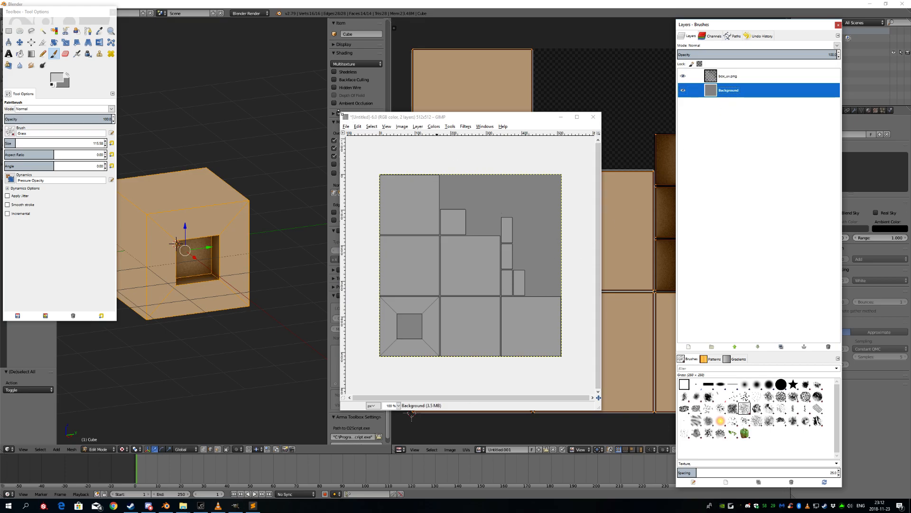
{"action": "left_click_drag", "start_coordinate": [339, 112], "coordinate": [277, 88]}
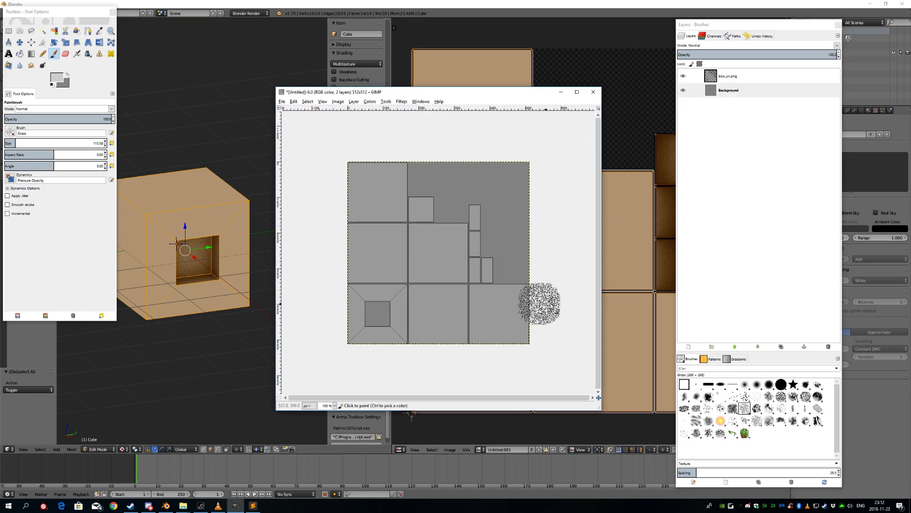
Set the foreground colour to grey 8c8c8c and fill the Background layer with it.
{"action": "left_click", "coordinate": [61, 83]}
{"action": "mouse_move", "coordinate": [147, 231]}
{"action": "left_mouse_down"}
{"action": "mouse_move", "coordinate": [145, 262]}
{"action": "mouse_move", "coordinate": [143, 239]}
{"action": "mouse_move", "coordinate": [143, 250]}
{"action": "left_mouse_up"}
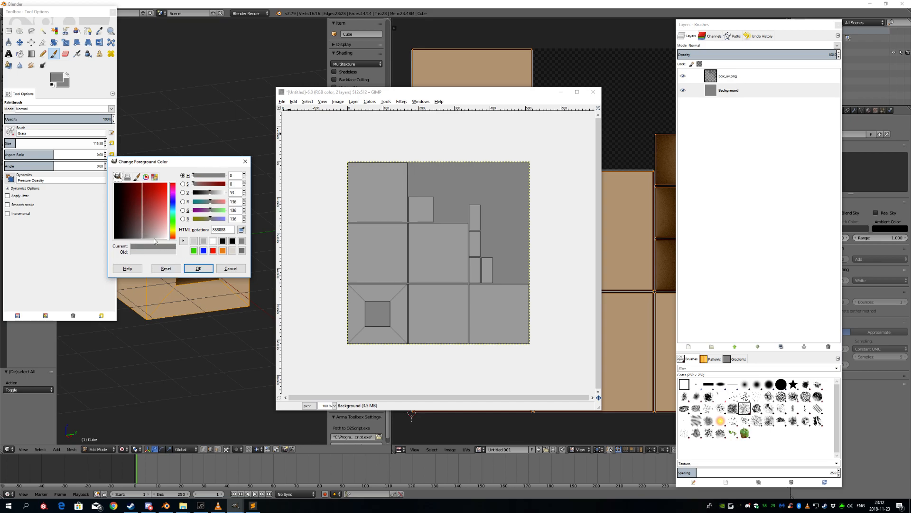
{"action": "left_click_drag", "start_coordinate": [143, 234], "coordinate": [144, 273]}
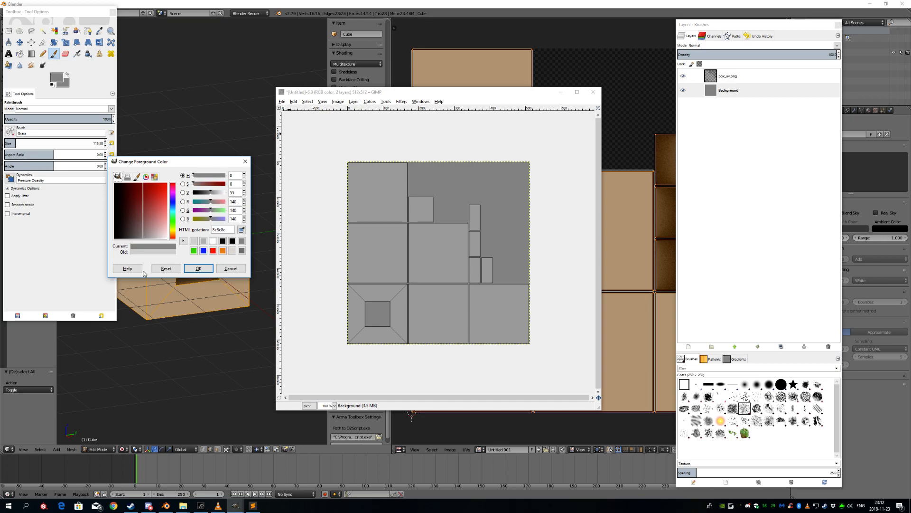
{"action": "left_click", "coordinate": [199, 269]}
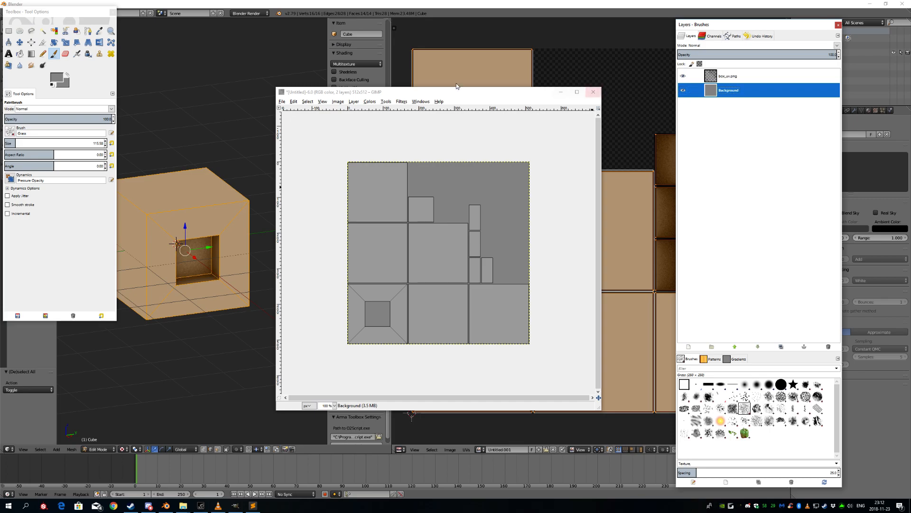
{"action": "left_click", "coordinate": [293, 102]}
{"action": "left_click", "coordinate": [322, 204]}
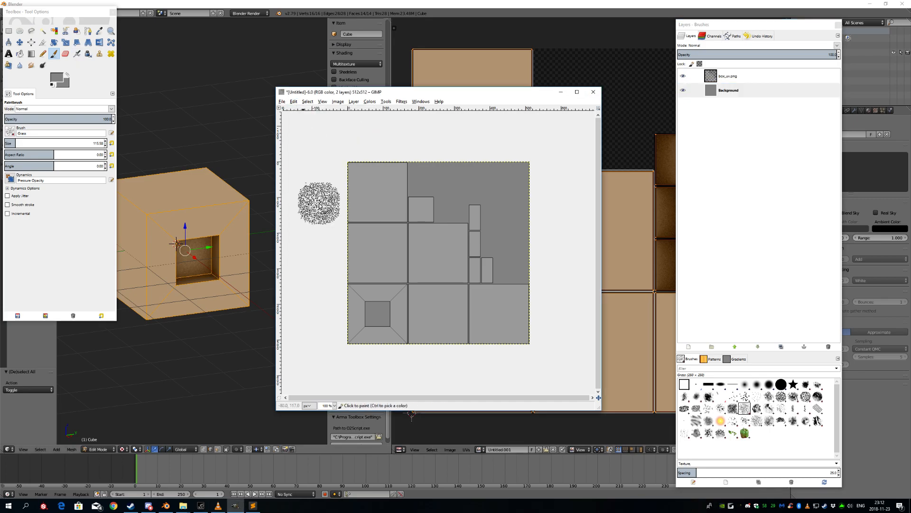
Keep the Background layer active, choose the Paintbrush and set the foreground colour to white.
{"action": "left_click", "coordinate": [734, 91]}
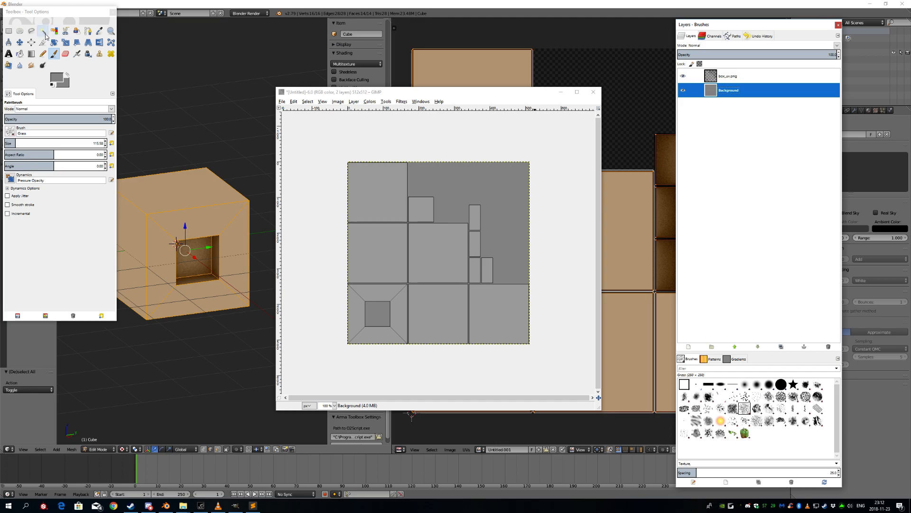
{"action": "left_click", "coordinate": [54, 55]}
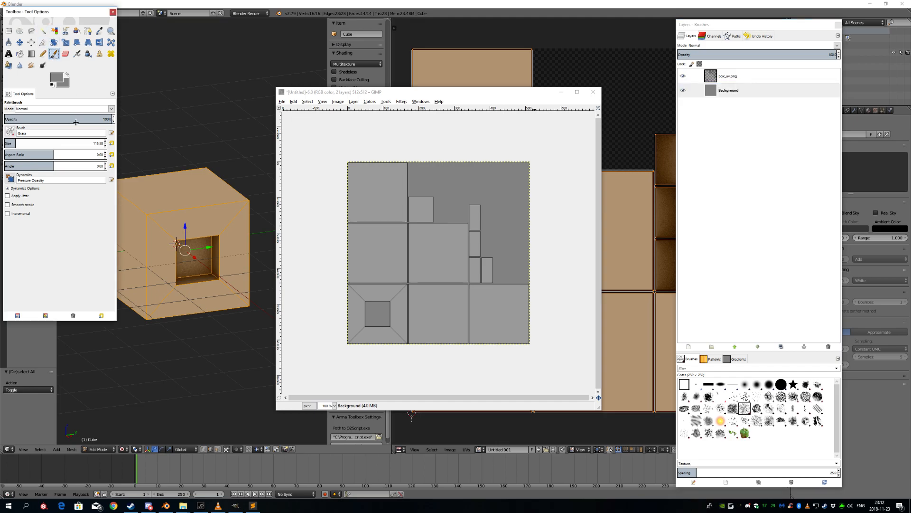
{"action": "left_click", "coordinate": [60, 79]}
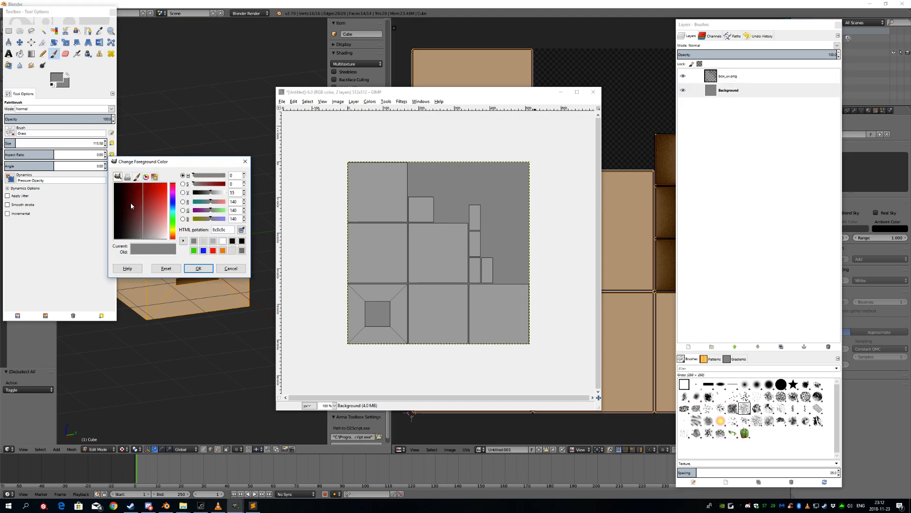
{"action": "left_click", "coordinate": [198, 269]}
Try white dabs on the UV faces with the Grass brush and the 2. Hardness 075 brush, undoing each one.
{"action": "left_click", "coordinate": [459, 303]}
{"action": "key", "text": "ctrl+z"}
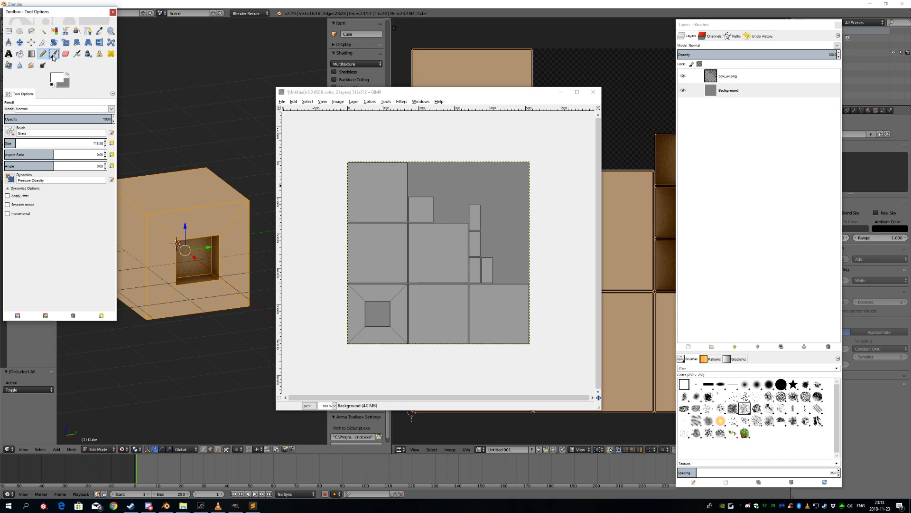
{"action": "left_click", "coordinate": [12, 133]}
{"action": "left_click", "coordinate": [19, 152]}
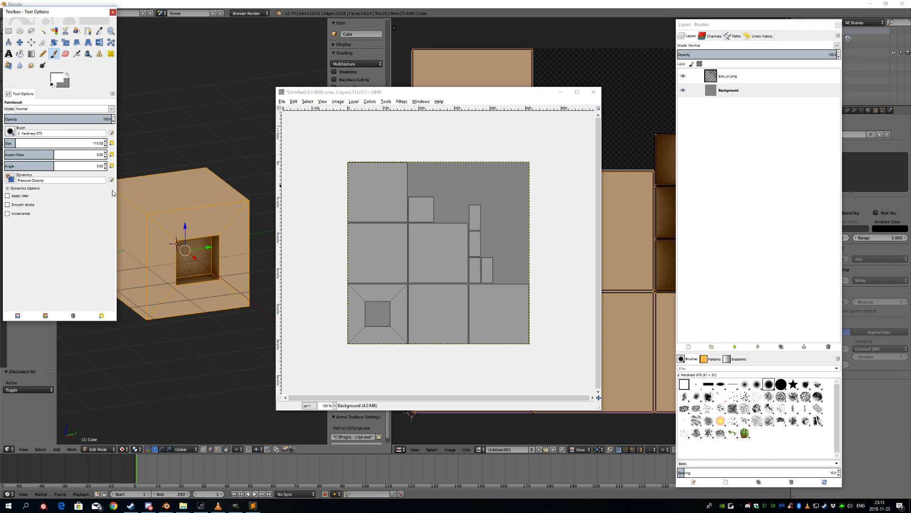
{"action": "left_click", "coordinate": [438, 253]}
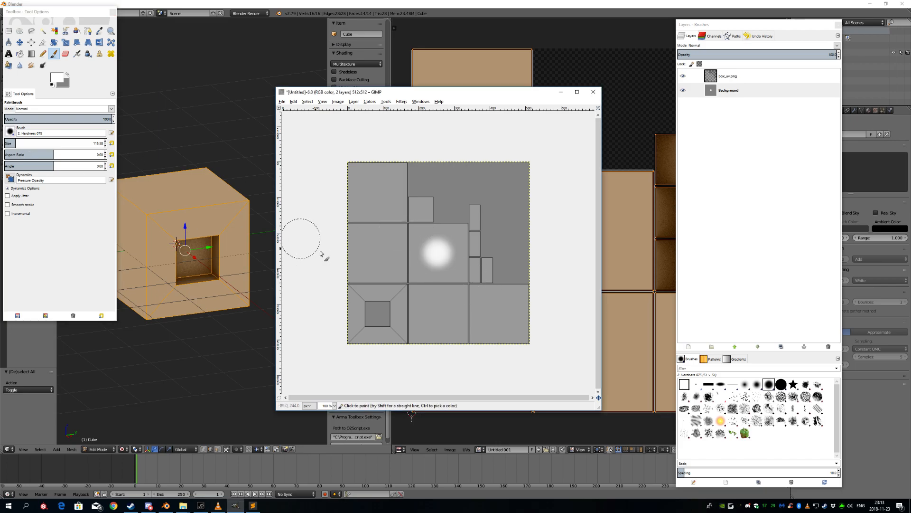
{"action": "key", "text": "ctrl+z"}
Paint a white disc on the centre UV face and another on the face below it with the 2. Hardness 100 brush.
{"action": "left_click", "coordinate": [10, 134]}
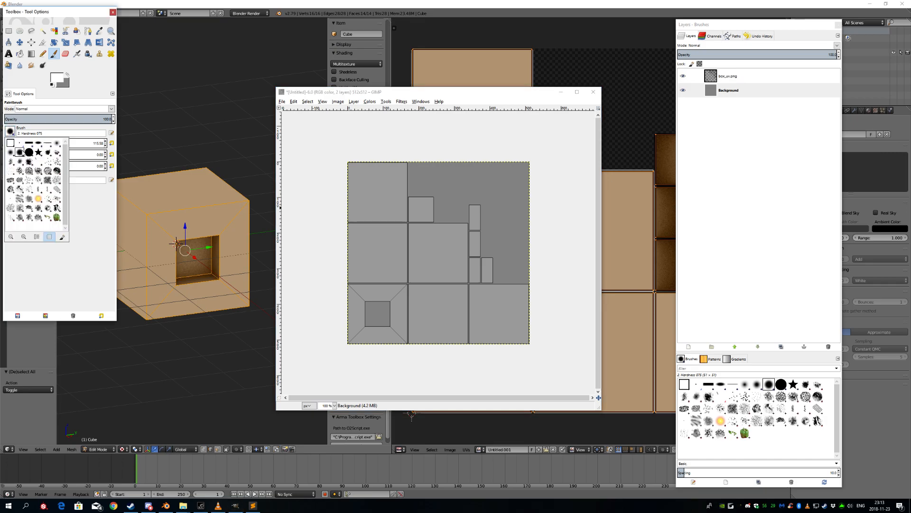
{"action": "left_click", "coordinate": [29, 152]}
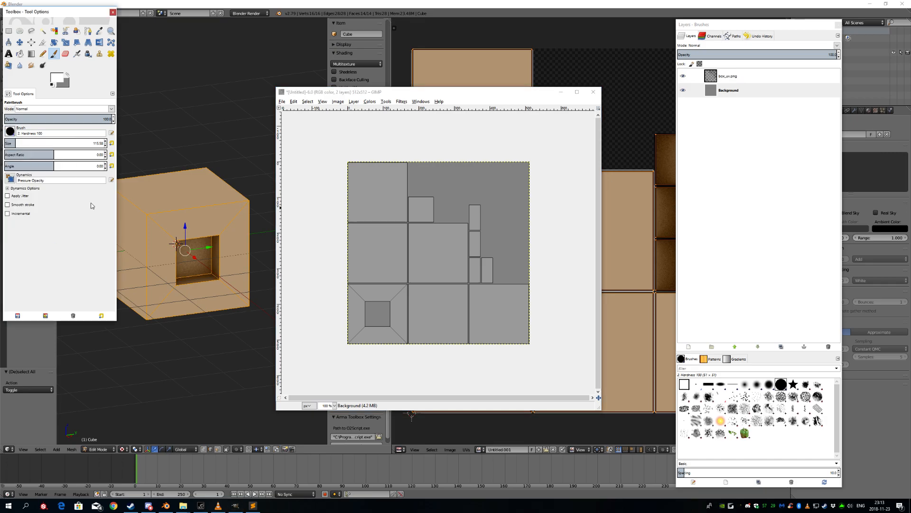
{"action": "left_click", "coordinate": [439, 253]}
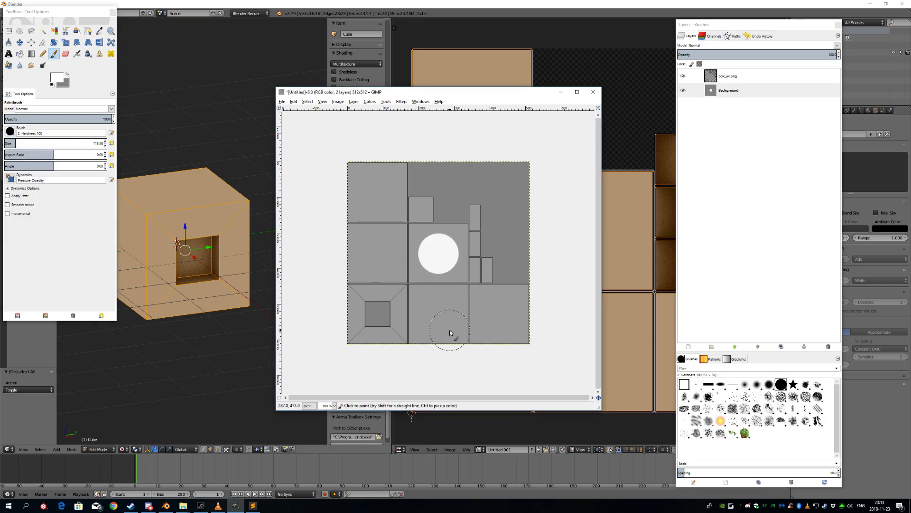
{"action": "left_click", "coordinate": [438, 314]}
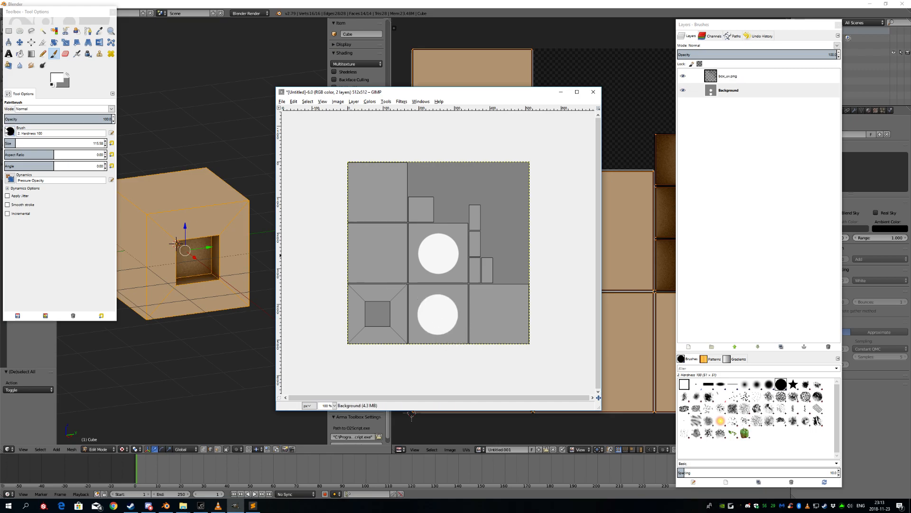
Fill two vertical rectangular selections, about 17 × 113 px and 21 × 114 px, with white in the upper-left UV face.
{"action": "left_click", "coordinate": [8, 31]}
{"action": "left_click_drag", "start_coordinate": [369, 172], "coordinate": [364, 212]}
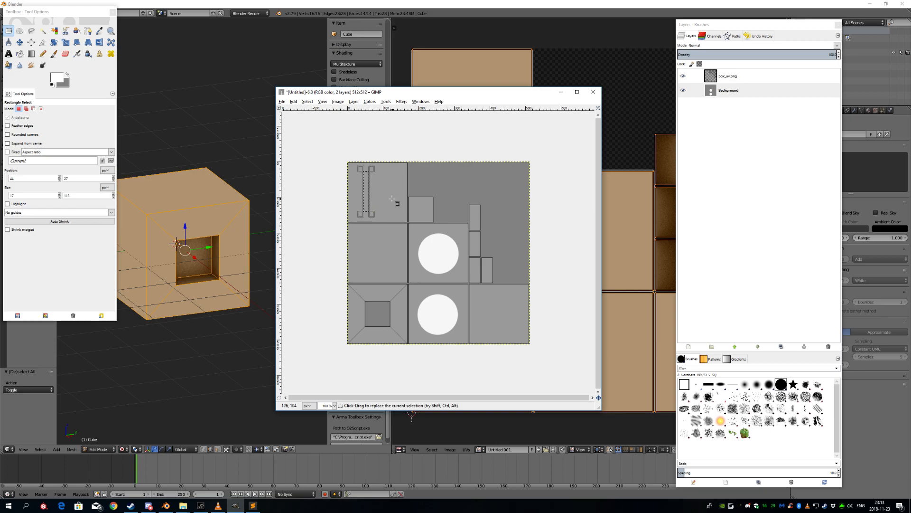
{"action": "left_click", "coordinate": [293, 101]}
{"action": "left_click", "coordinate": [322, 207]}
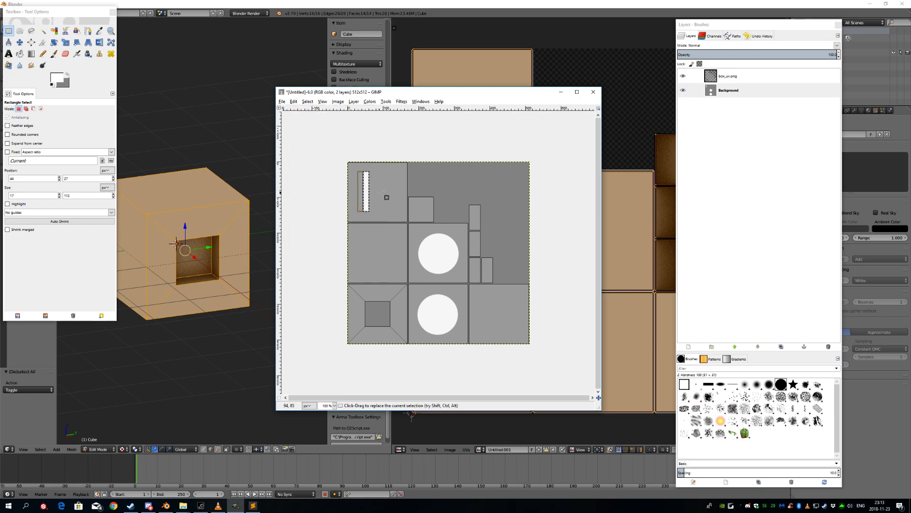
{"action": "left_click_drag", "start_coordinate": [394, 171], "coordinate": [384, 214]}
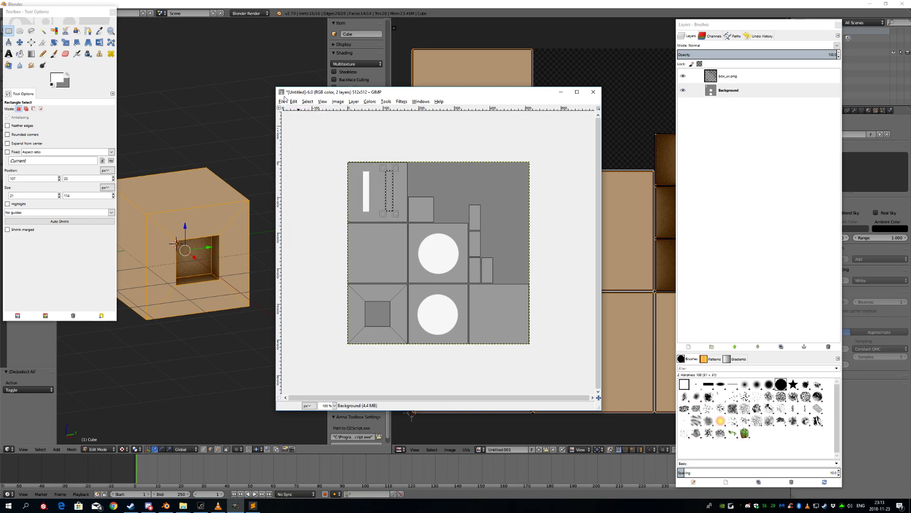
{"action": "left_click", "coordinate": [293, 102]}
{"action": "left_click", "coordinate": [322, 205]}
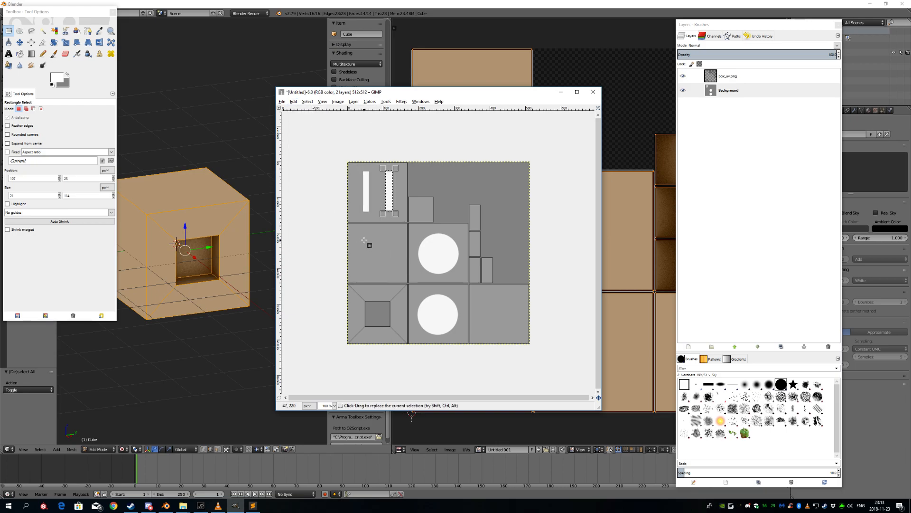
Select a horizontal rectangle in the middle-left UV face, set the foreground colour to black 000000 and fill the selection.
{"action": "left_click_drag", "start_coordinate": [362, 236], "coordinate": [396, 246]}
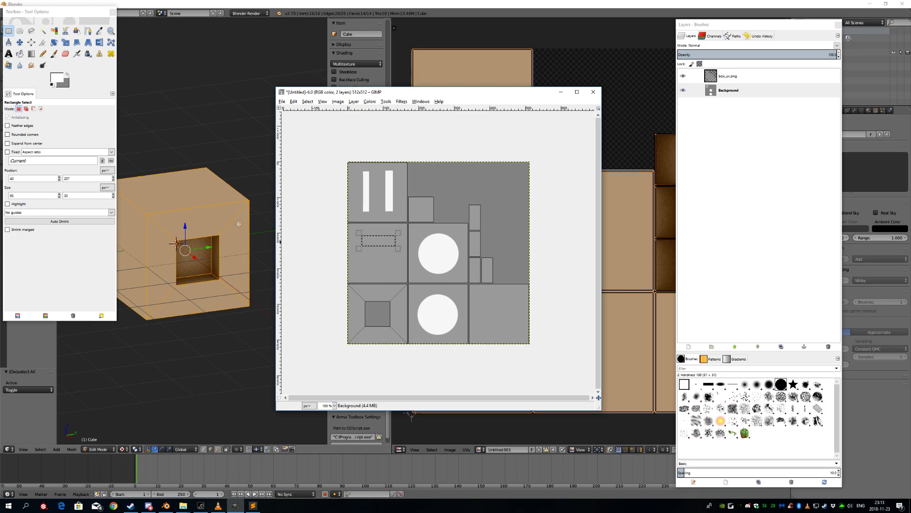
{"action": "left_click", "coordinate": [57, 78]}
{"action": "left_click_drag", "start_coordinate": [141, 212], "coordinate": [115, 241]}
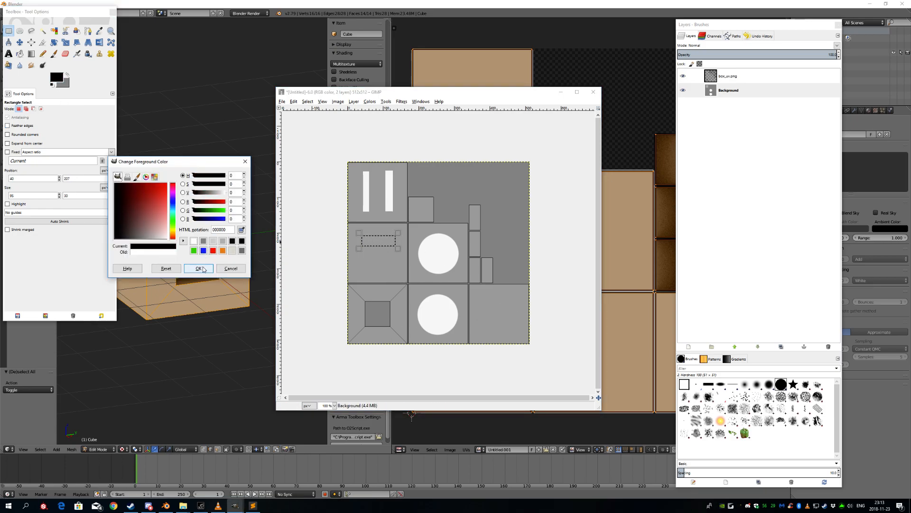
{"action": "left_click", "coordinate": [200, 268]}
{"action": "left_click", "coordinate": [294, 101]}
{"action": "left_click", "coordinate": [321, 211]}
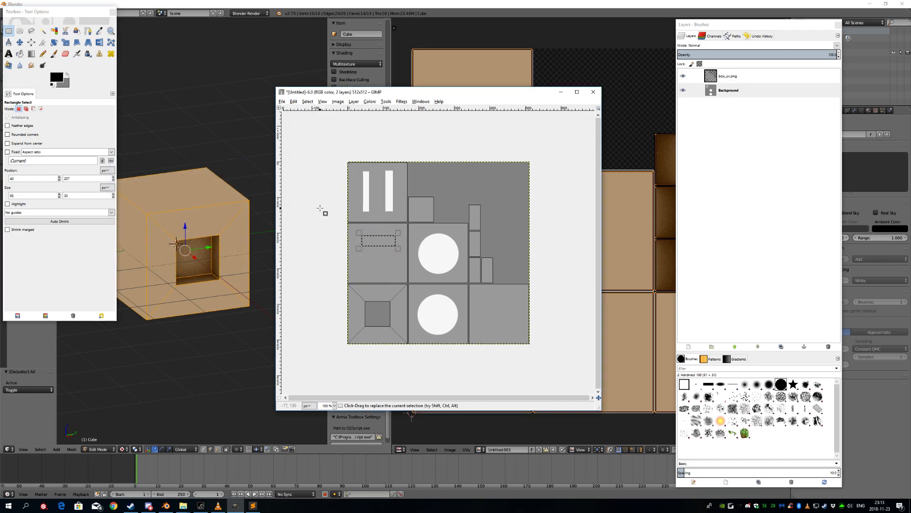
{"action": "left_click", "coordinate": [294, 102]}
{"action": "left_click", "coordinate": [318, 205]}
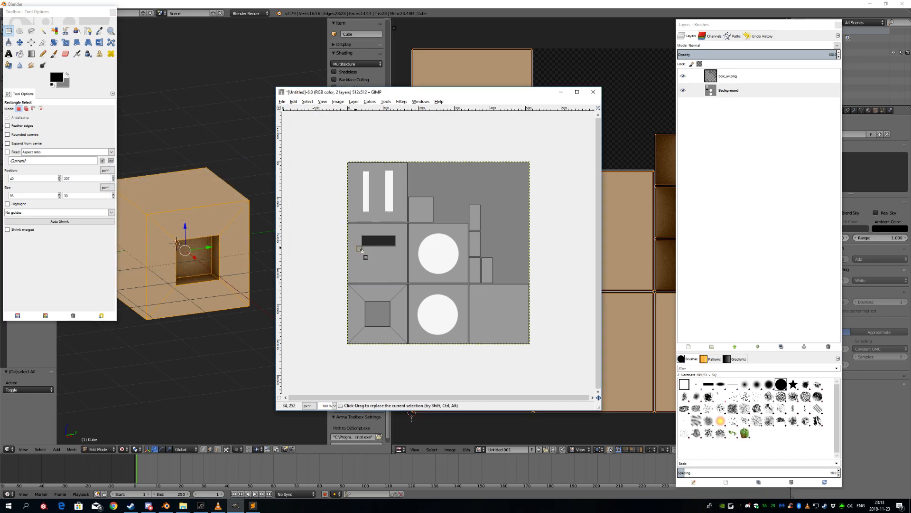
Fill a second horizontal rectangle with black below the first bar, then clear the selection.
{"action": "left_click_drag", "start_coordinate": [396, 259], "coordinate": [362, 268]}
{"action": "left_click", "coordinate": [294, 101]}
{"action": "left_click", "coordinate": [318, 204]}
{"action": "left_click", "coordinate": [483, 272]}
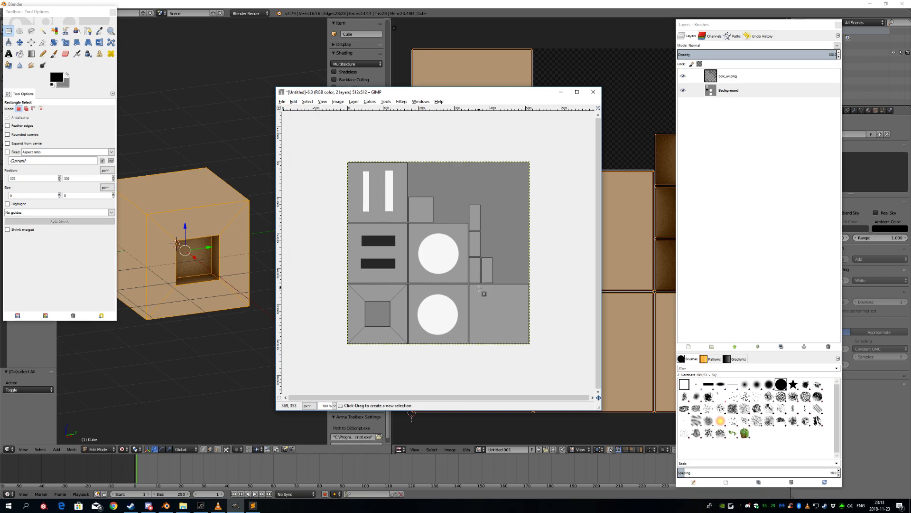
Fill a square selection about 110 px wide with black in the lower-right UV face and clear its inner area to leave a frame.
{"action": "left_click_drag", "start_coordinate": [479, 293], "coordinate": [518, 332]}
{"action": "left_click", "coordinate": [293, 101]}
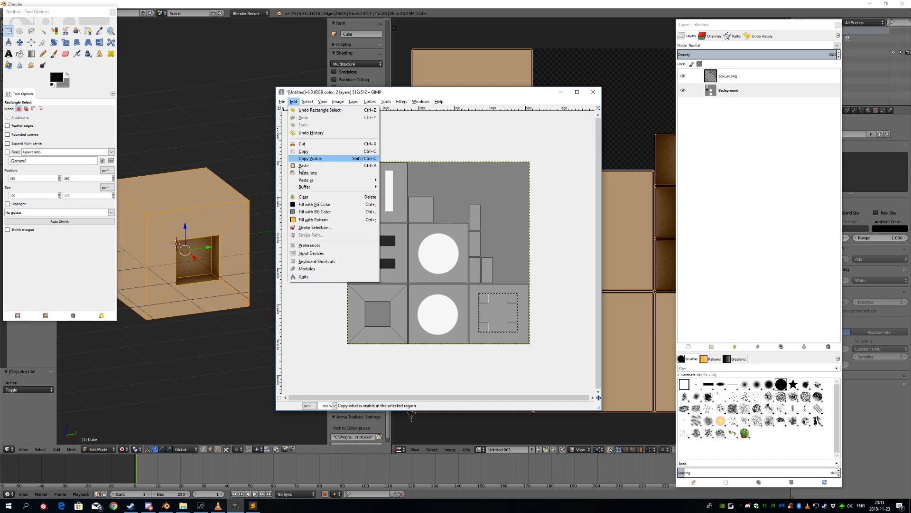
{"action": "left_click", "coordinate": [317, 205]}
{"action": "left_click", "coordinate": [493, 263]}
{"action": "left_click_drag", "start_coordinate": [484, 297], "coordinate": [505, 319]}
{"action": "key", "text": "Delete"}
{"action": "left_click", "coordinate": [506, 259]}
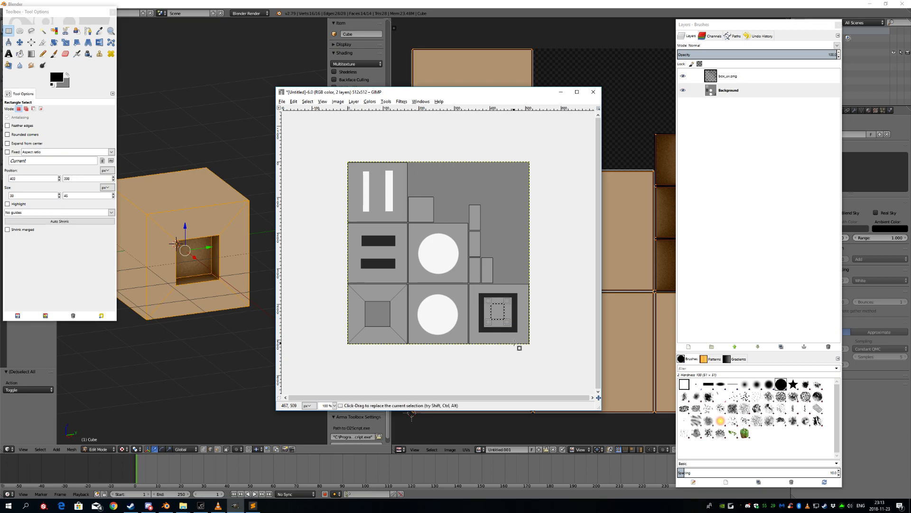
Set the foreground colour to white ffffff and fill a small rectangular selection inside the black frame, then deselect.
{"action": "left_click", "coordinate": [60, 77]}
{"action": "left_click_drag", "start_coordinate": [141, 193], "coordinate": [214, 326]}
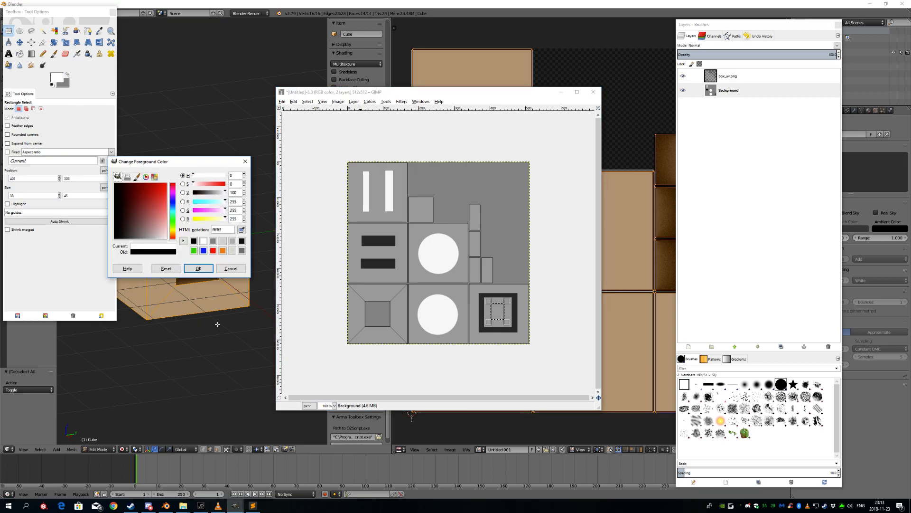
{"action": "left_click", "coordinate": [203, 269]}
{"action": "left_click", "coordinate": [293, 102]}
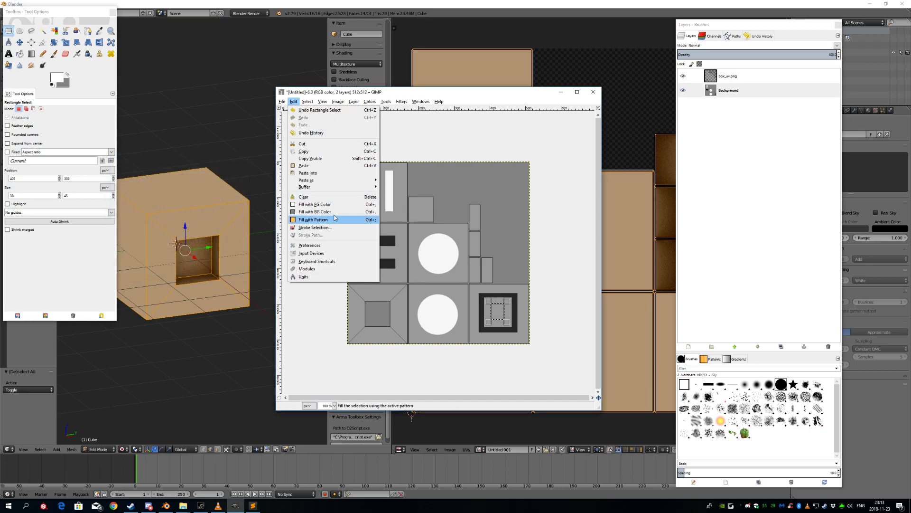
{"action": "left_click", "coordinate": [327, 206]}
{"action": "left_click", "coordinate": [340, 262]}
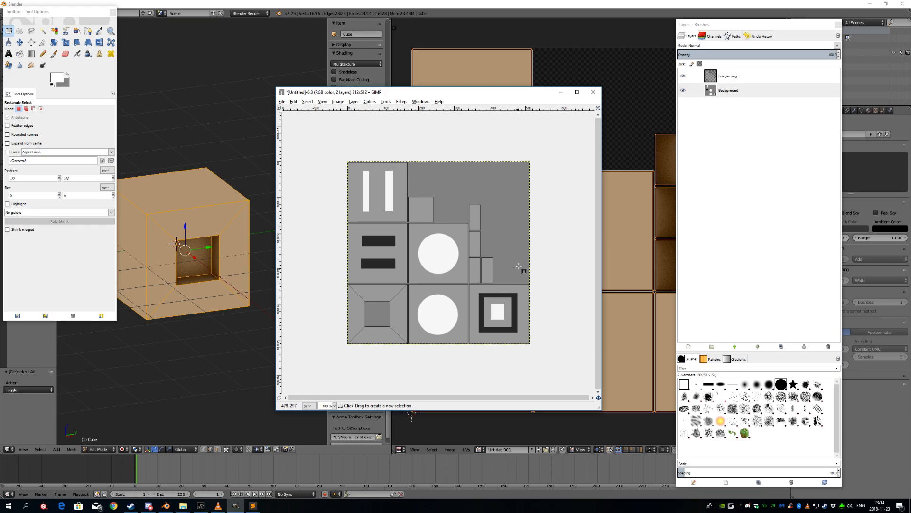
Hide the box_uv.png layer so only the painted Background layer shows.
{"action": "left_click", "coordinate": [684, 77]}
{"action": "left_click", "coordinate": [684, 77]}
{"action": "left_click", "coordinate": [684, 77]}
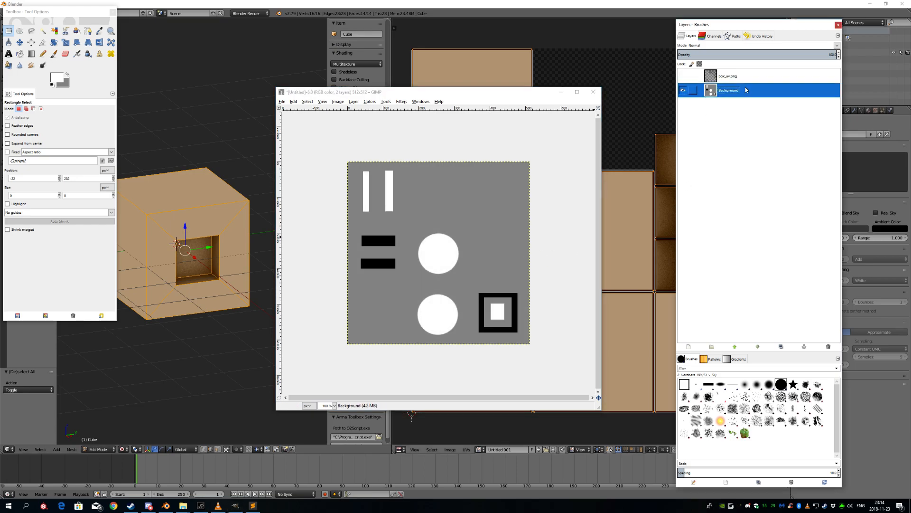
Apply the Normalmap filter to the painted Background layer with the scale set to 10.
{"action": "left_click_drag", "start_coordinate": [462, 93], "coordinate": [473, 59]}
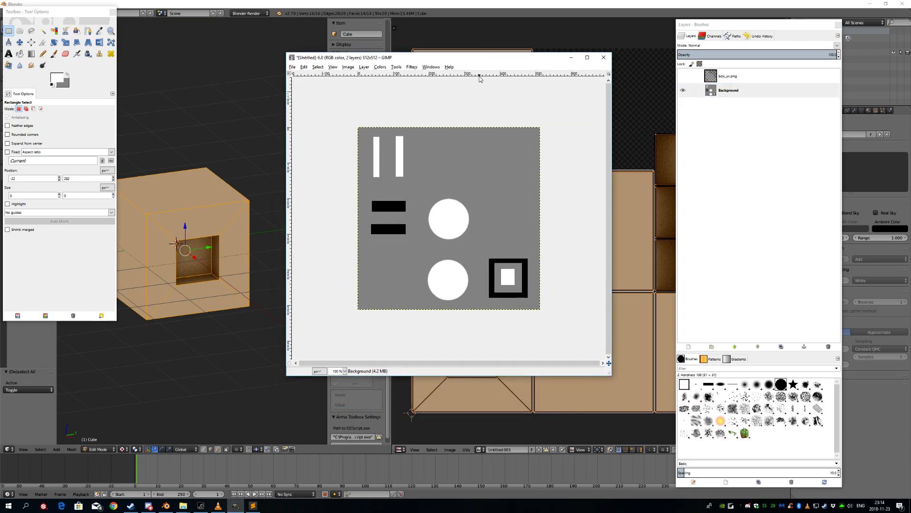
{"action": "left_click", "coordinate": [395, 67]}
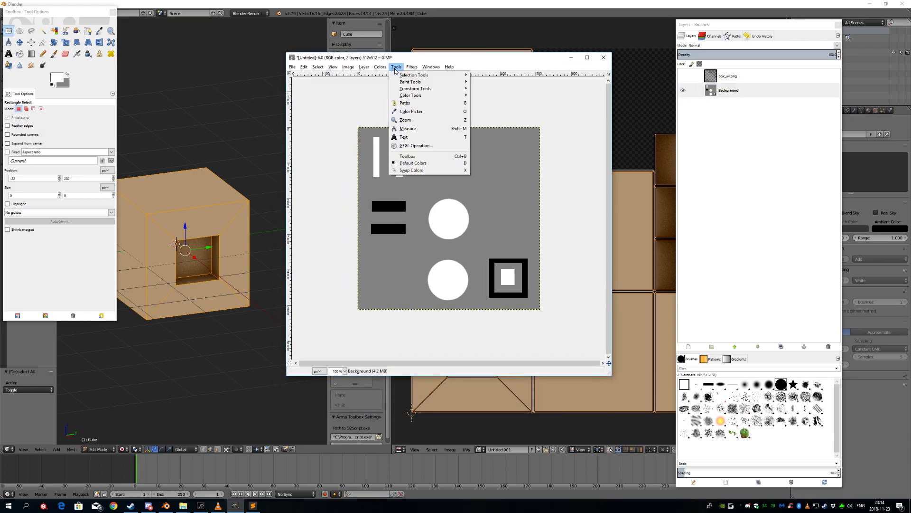
{"action": "mouse_move", "coordinate": [411, 69]}
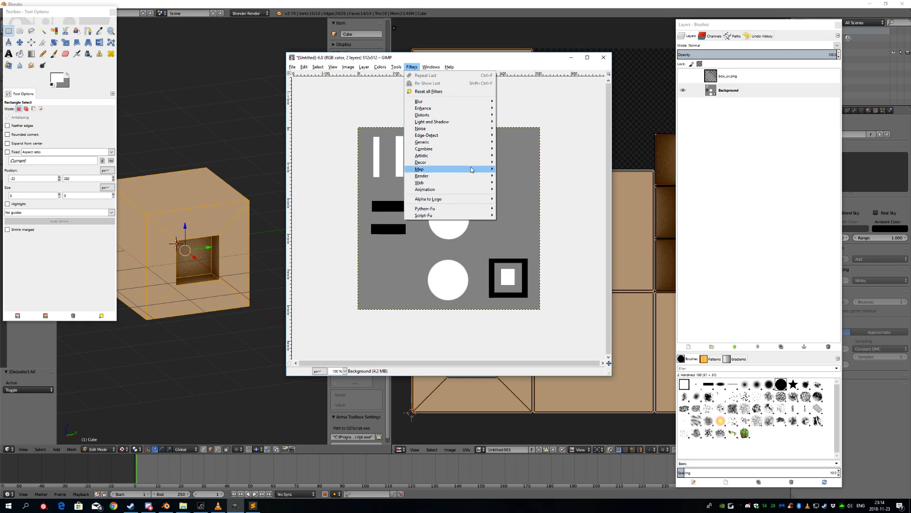
{"action": "mouse_move", "coordinate": [451, 170]}
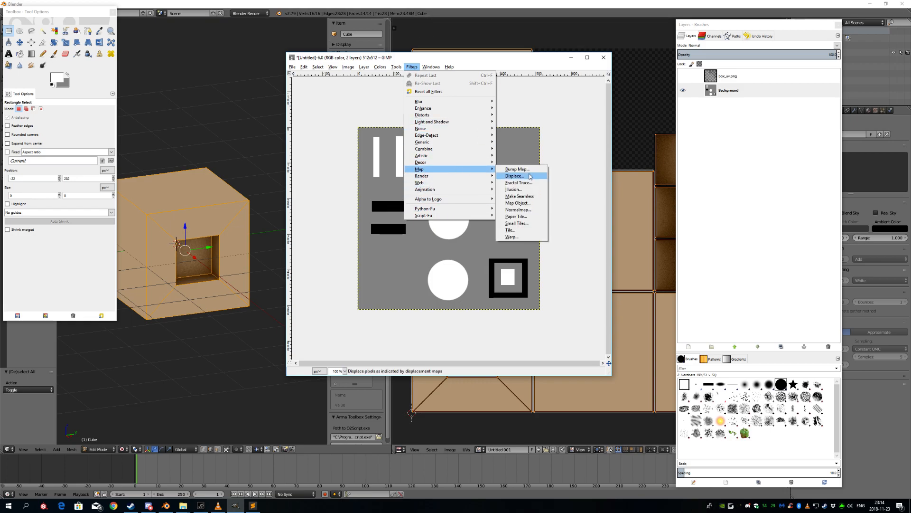
{"action": "left_click", "coordinate": [525, 214]}
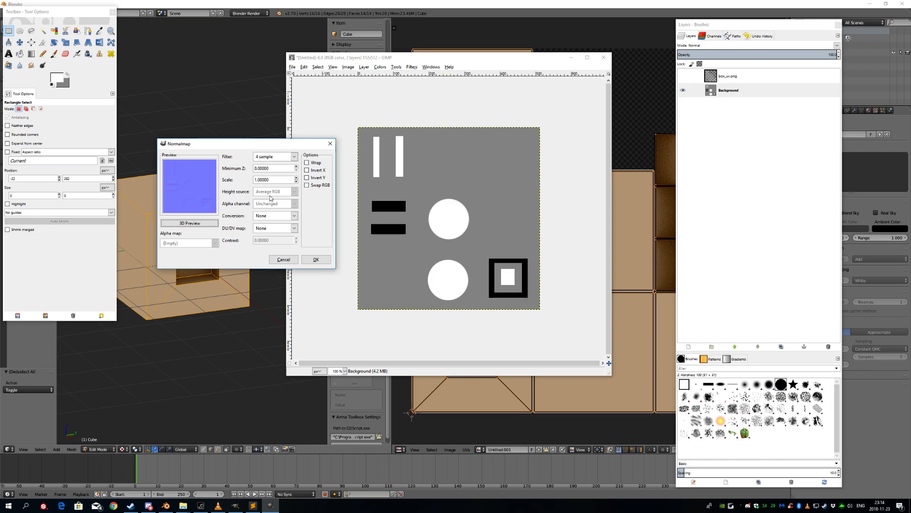
{"action": "left_click", "coordinate": [256, 179]}
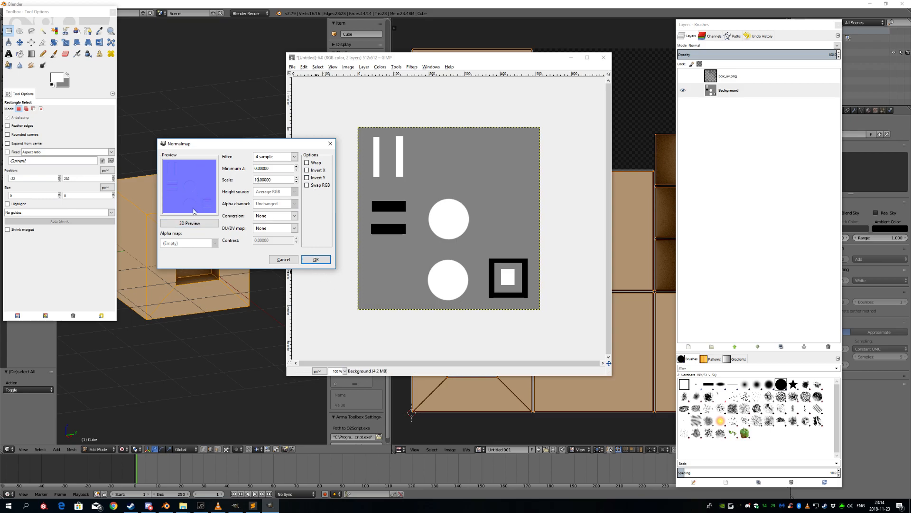
{"action": "left_click", "coordinate": [321, 260]}
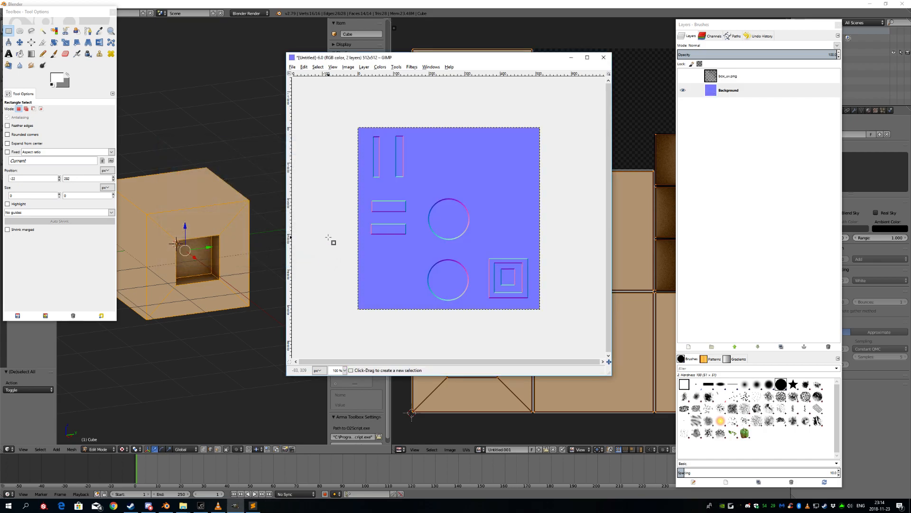
Export the normal map as box_nohq.png into the myBox data folder with the default PNG options.
{"action": "left_click", "coordinate": [293, 67]}
{"action": "left_click", "coordinate": [320, 165]}
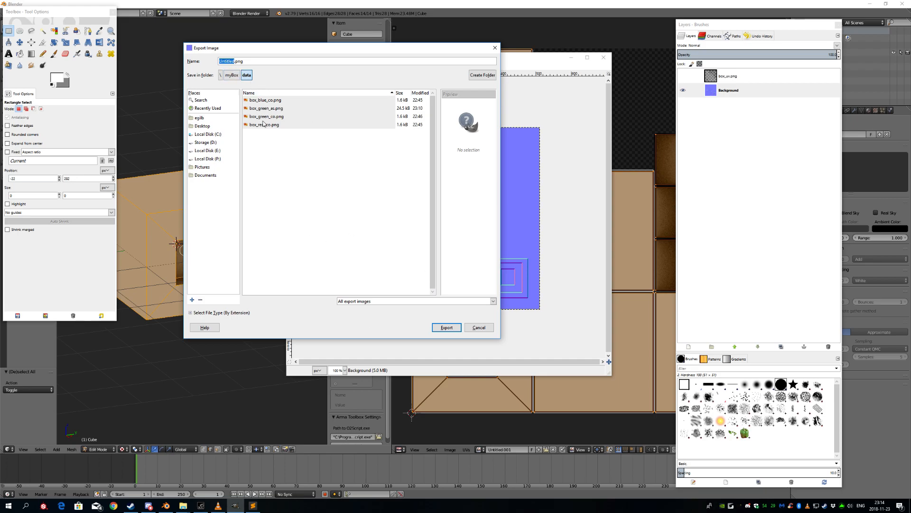
{"action": "left_click", "coordinate": [263, 119]}
{"action": "left_click", "coordinate": [265, 126]}
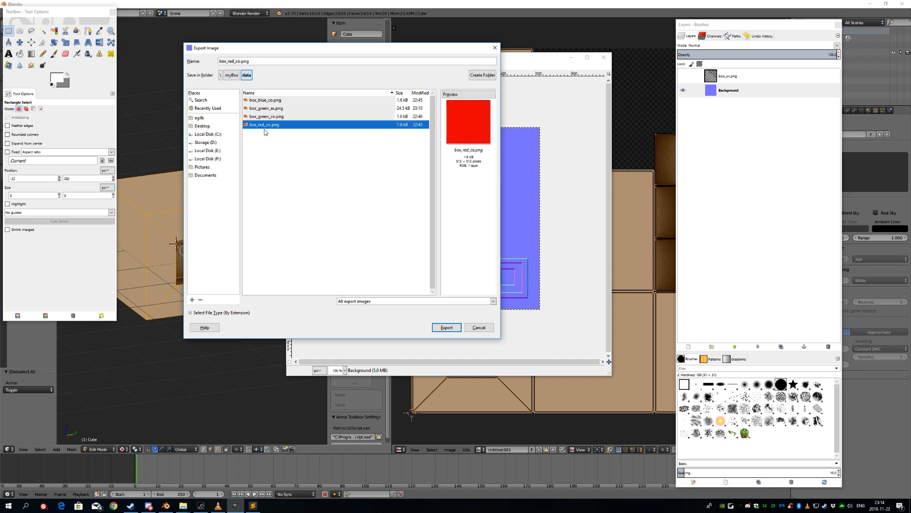
{"action": "left_click", "coordinate": [227, 61]}
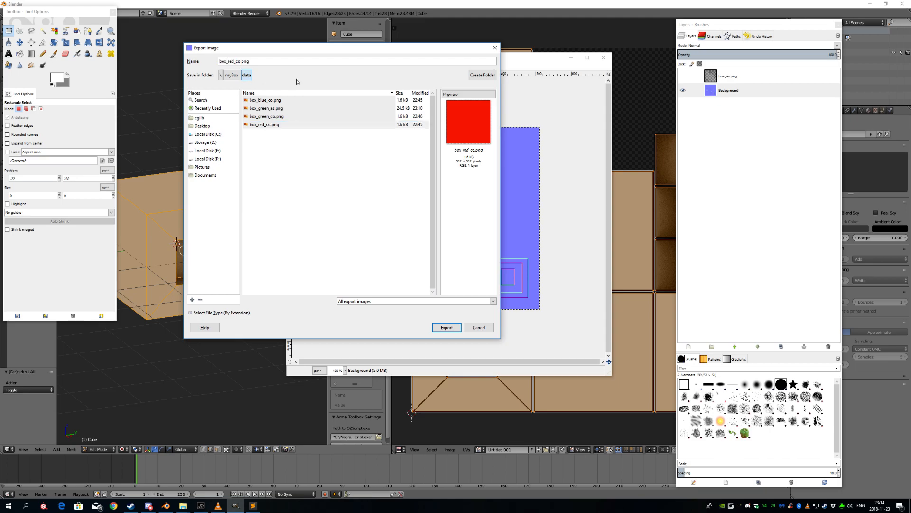
{"action": "key", "text": "Delete"}
{"action": "key", "text": "Right"}
{"action": "key", "text": "Right"}
{"action": "key", "text": "BackSpace"}
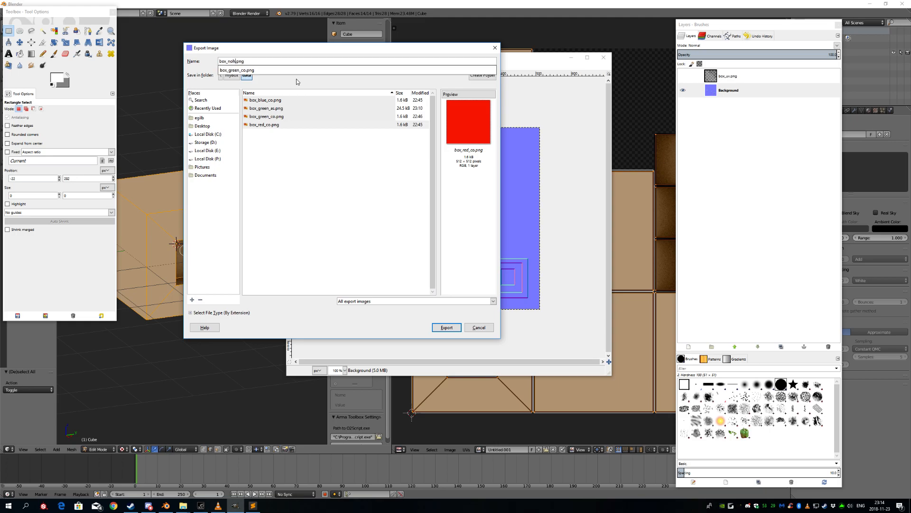
{"action": "left_click", "coordinate": [452, 330]}
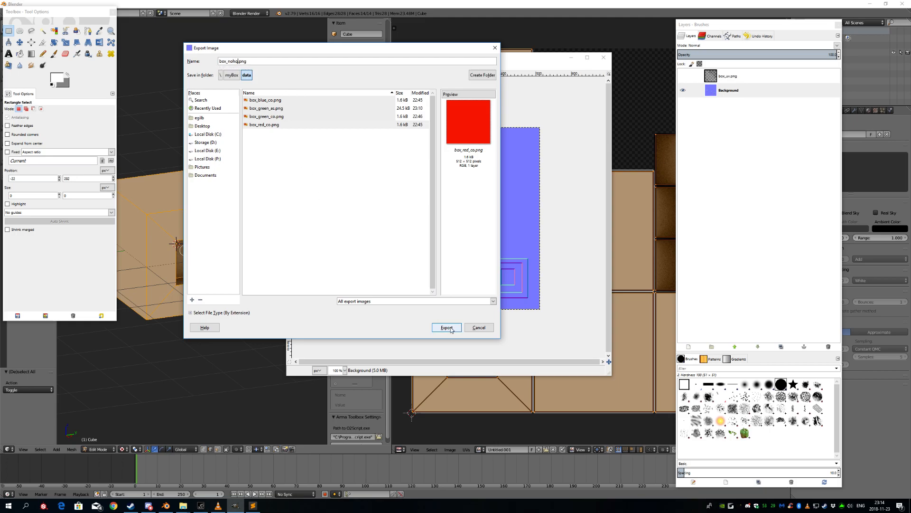
{"action": "left_click", "coordinate": [447, 331]}
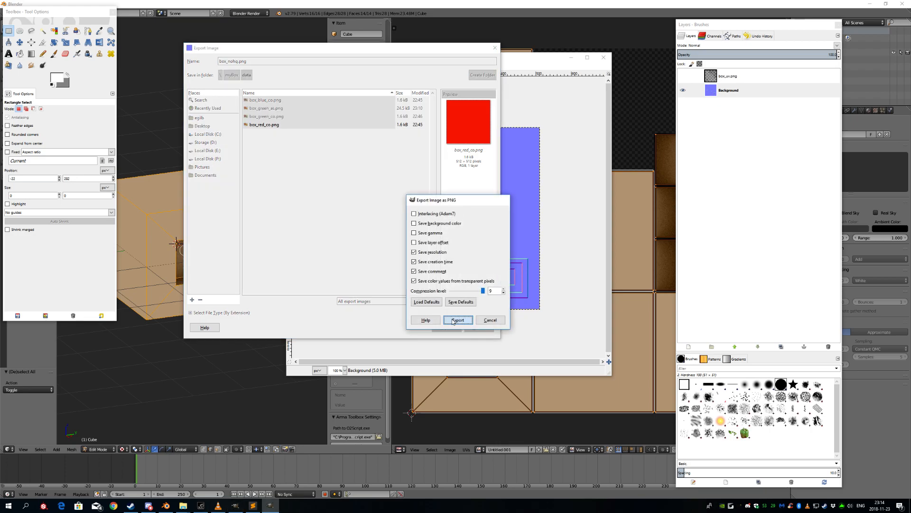
{"action": "left_click", "coordinate": [458, 320]}
Switch to the data folder in File Explorer and rename box_green_as.png to box_as.png.
{"action": "mouse_move", "coordinate": [183, 506]}
{"action": "left_click", "coordinate": [184, 453]}
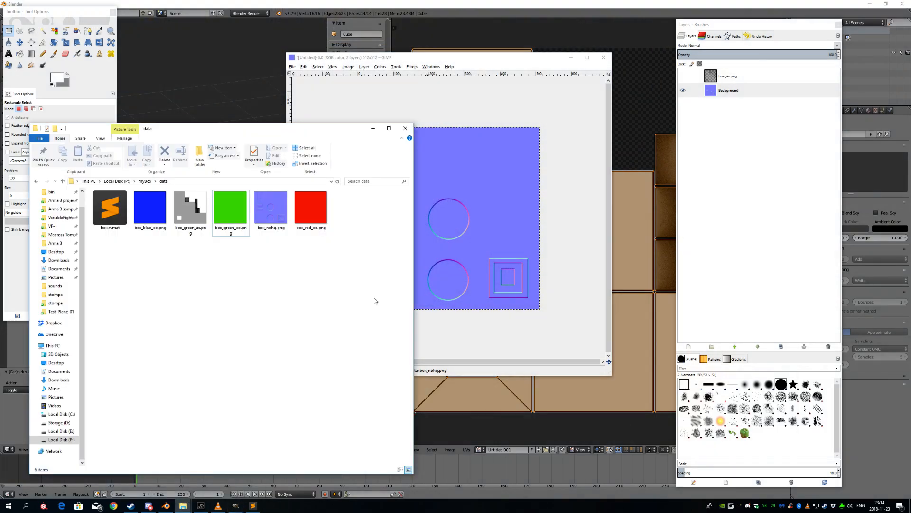
{"action": "left_click", "coordinate": [196, 231]}
{"action": "left_click", "coordinate": [195, 230]}
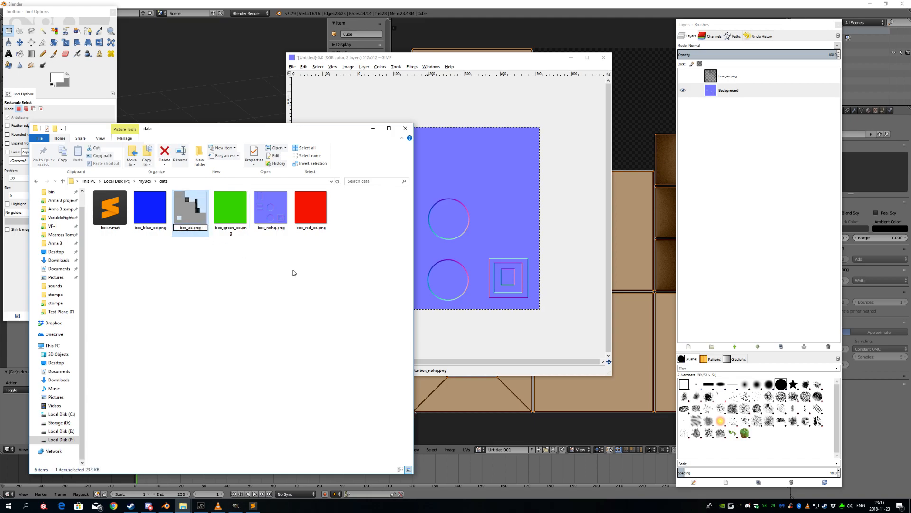
{"action": "key", "text": "Return"}
{"action": "left_click", "coordinate": [331, 304]}
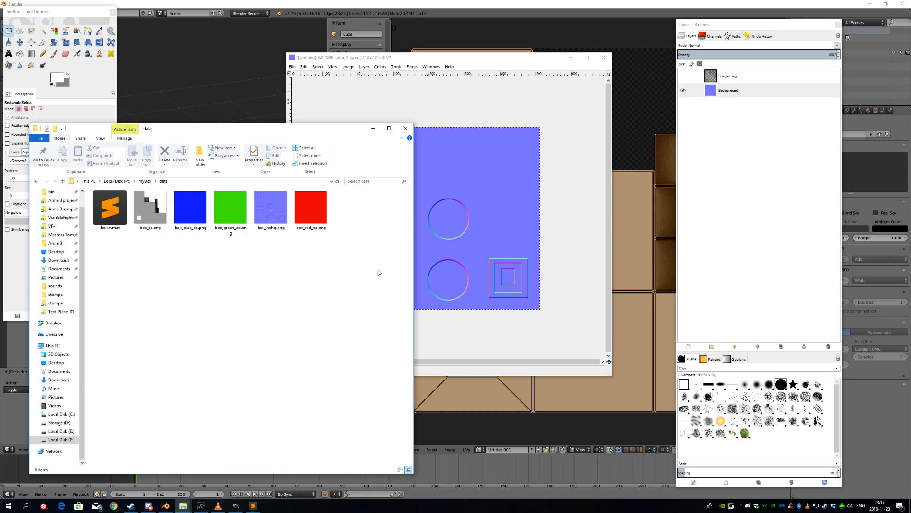
Back in GIMP, hide the Background layer, show box_uv.png, and add a transparent 512 × 512 layer named indented between them.
{"action": "left_click_drag", "start_coordinate": [495, 60], "coordinate": [493, 47]}
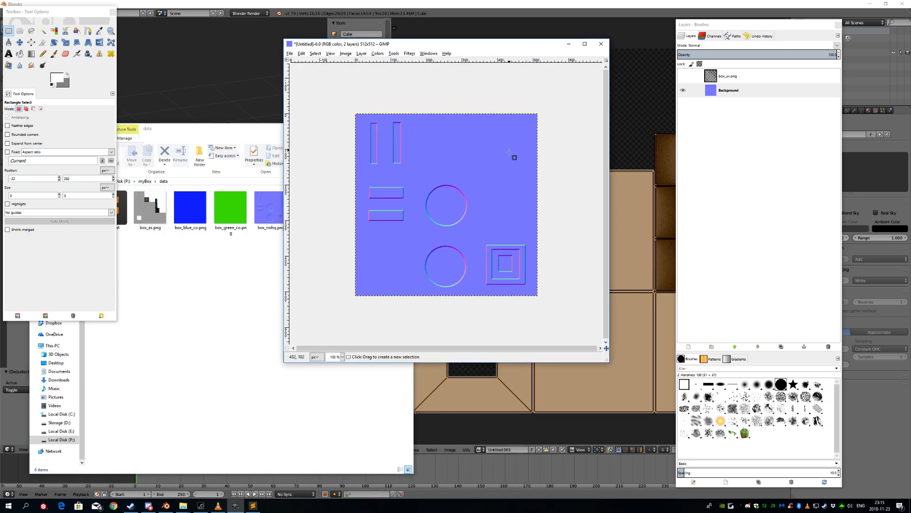
{"action": "left_click", "coordinate": [683, 90]}
{"action": "left_click", "coordinate": [682, 76]}
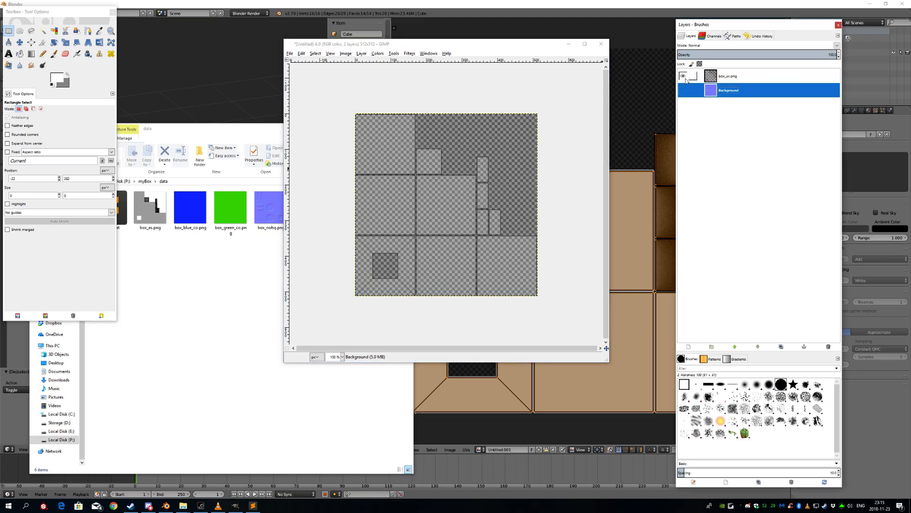
{"action": "right_click", "coordinate": [729, 91]}
{"action": "left_click", "coordinate": [754, 107]}
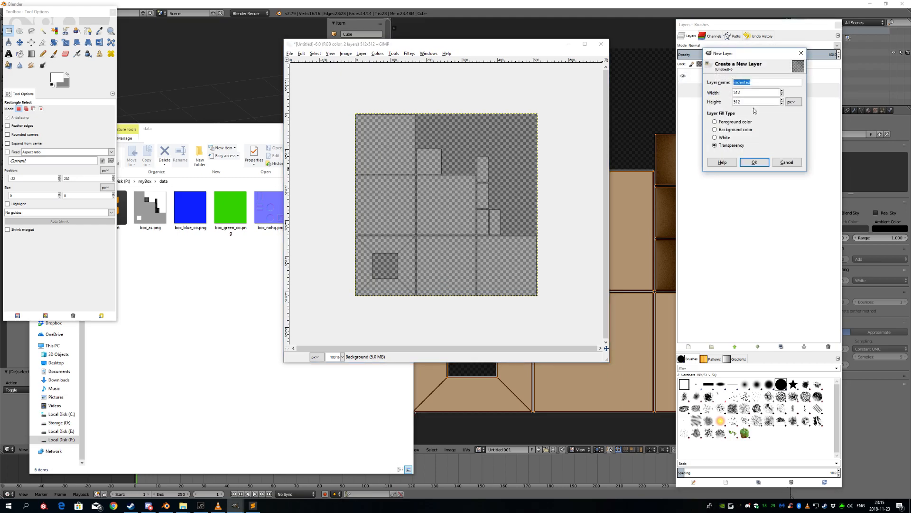
{"action": "left_click", "coordinate": [755, 165]}
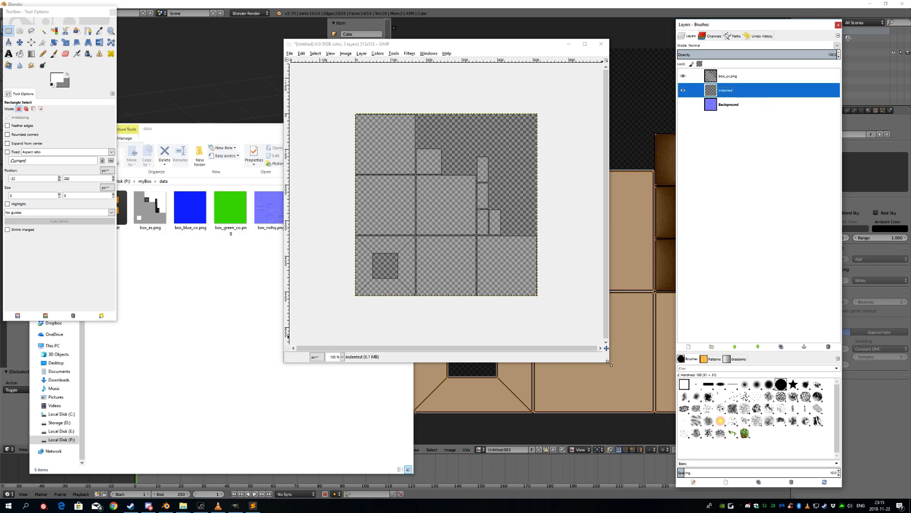
Set the foreground colour to black 000000 and keep the indented layer active.
{"action": "left_click_drag", "start_coordinate": [452, 40], "coordinate": [421, 55]}
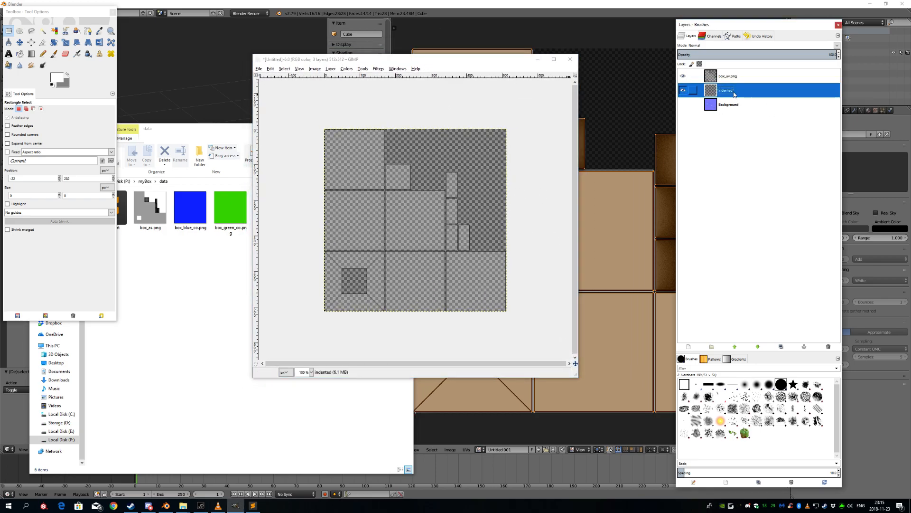
{"action": "left_click", "coordinate": [57, 78]}
{"action": "left_click_drag", "start_coordinate": [149, 199], "coordinate": [187, 285]}
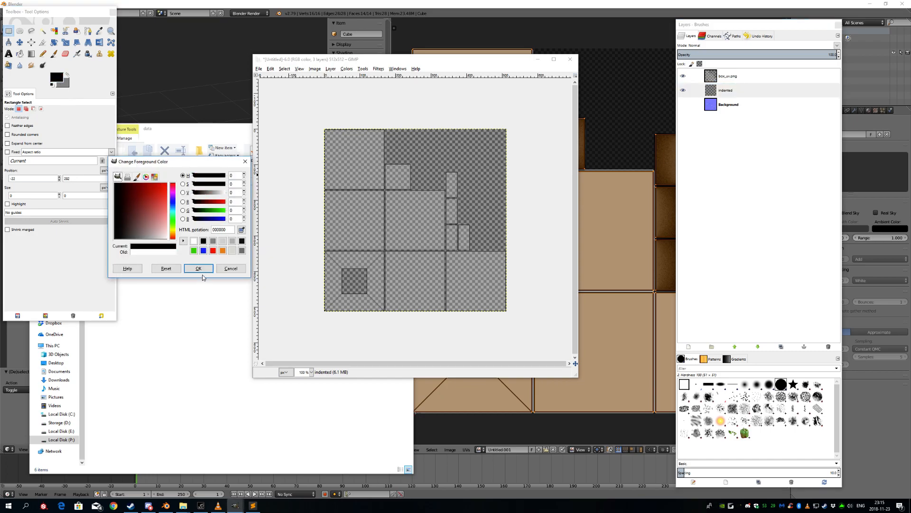
{"action": "left_click", "coordinate": [198, 269]}
{"action": "left_click", "coordinate": [732, 95]}
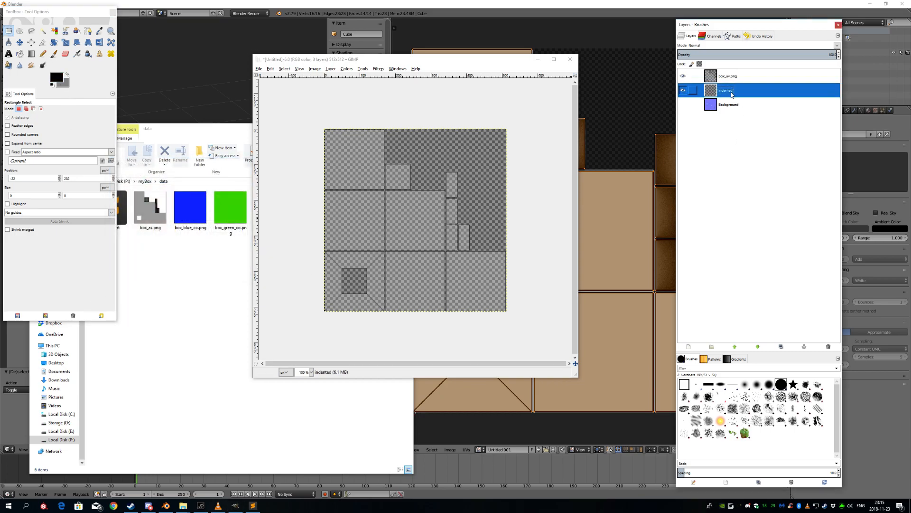
{"action": "left_click", "coordinate": [58, 81]}
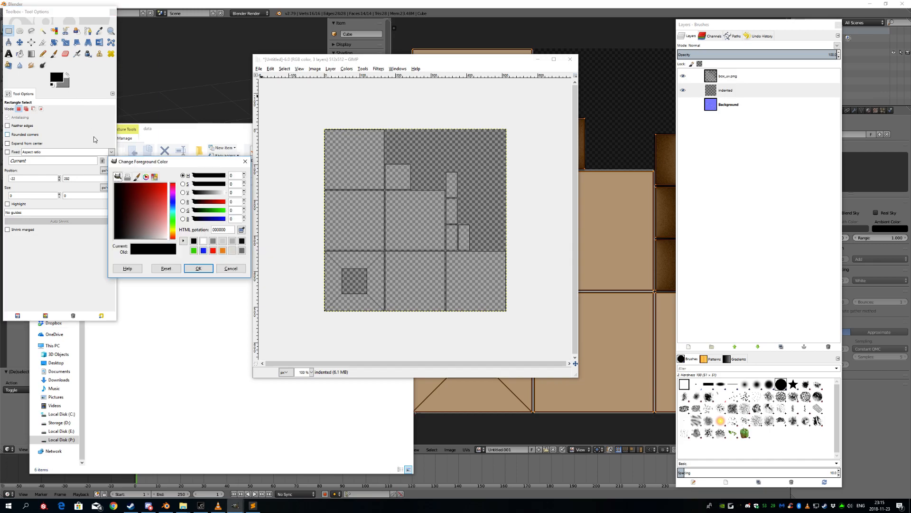
{"action": "left_click", "coordinate": [238, 269]}
{"action": "left_click", "coordinate": [751, 113]}
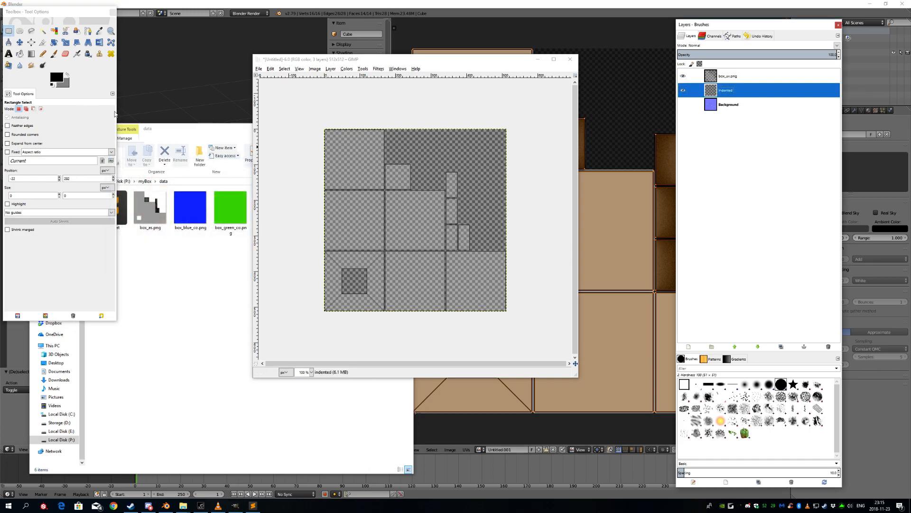
Set the foreground colour to dark grey 4b4b4b and fill the whole indented layer with it.
{"action": "left_click", "coordinate": [54, 81]}
{"action": "mouse_move", "coordinate": [137, 230]}
{"action": "left_mouse_down"}
{"action": "mouse_move", "coordinate": [133, 254]}
{"action": "mouse_move", "coordinate": [142, 259]}
{"action": "mouse_move", "coordinate": [128, 260]}
{"action": "left_mouse_up"}
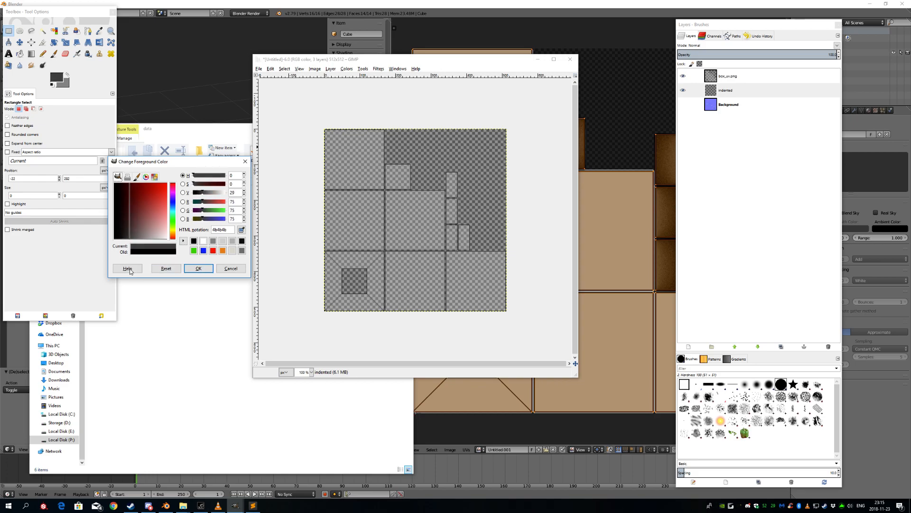
{"action": "left_click", "coordinate": [203, 270]}
{"action": "left_click", "coordinate": [270, 68]}
{"action": "left_click", "coordinate": [295, 179]}
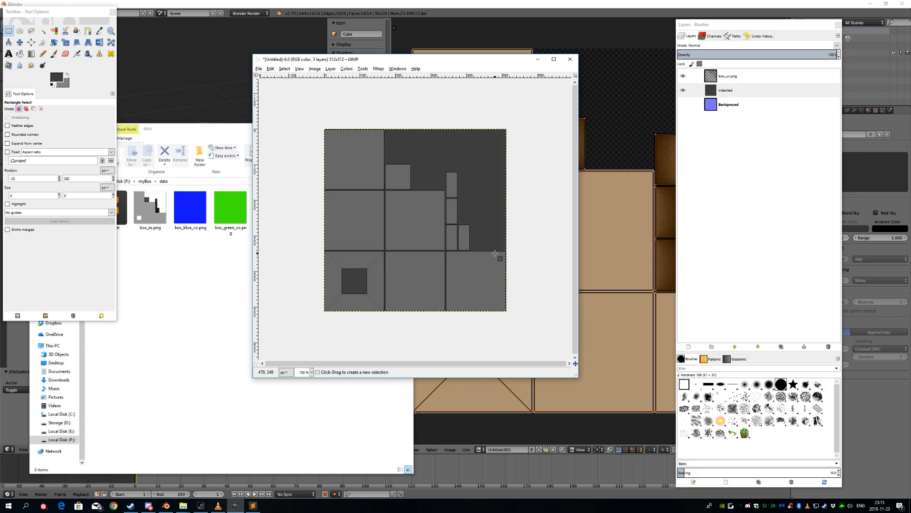
Set up the Paintbrush with the Chalk 02 brush for the indented layer and change the foreground colour to light grey c1c1c1.
{"action": "left_click", "coordinate": [710, 90]}
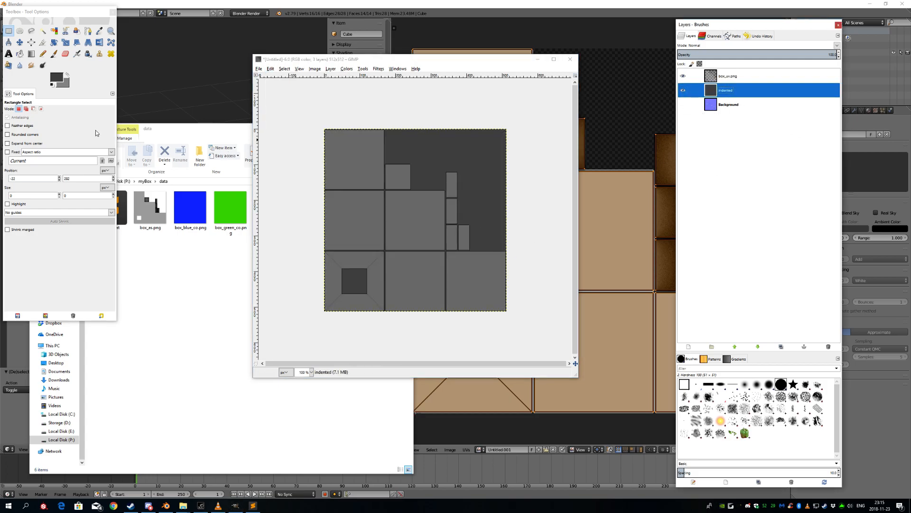
{"action": "left_click", "coordinate": [54, 53]}
{"action": "left_click", "coordinate": [10, 132]}
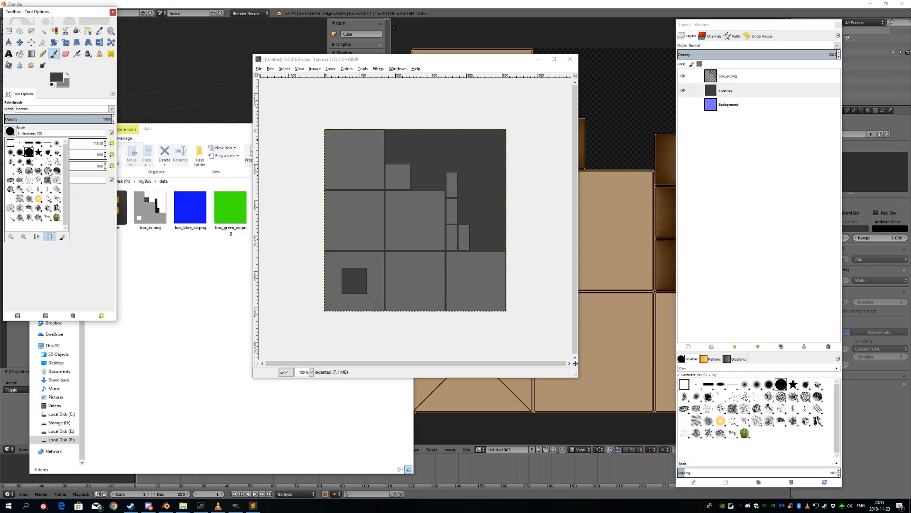
{"action": "left_click", "coordinate": [48, 171]}
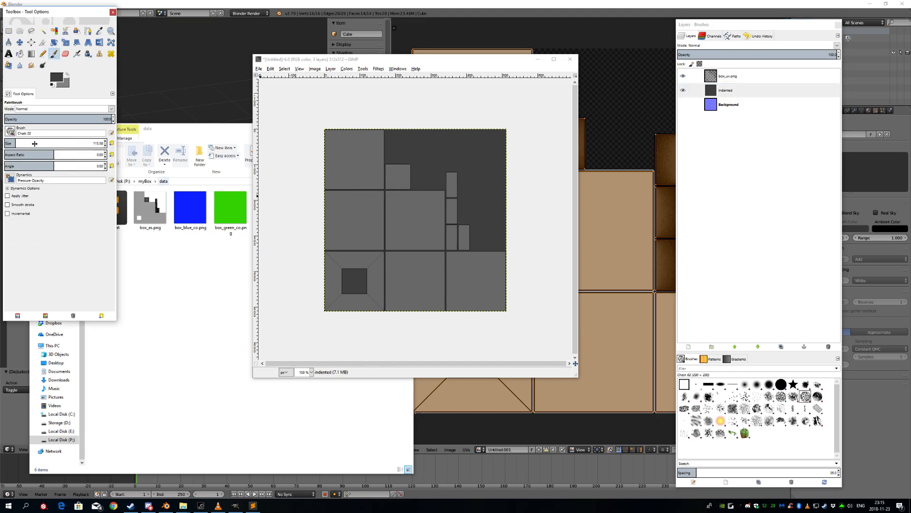
{"action": "left_click", "coordinate": [58, 80]}
{"action": "left_click_drag", "start_coordinate": [137, 206], "coordinate": [154, 254]}
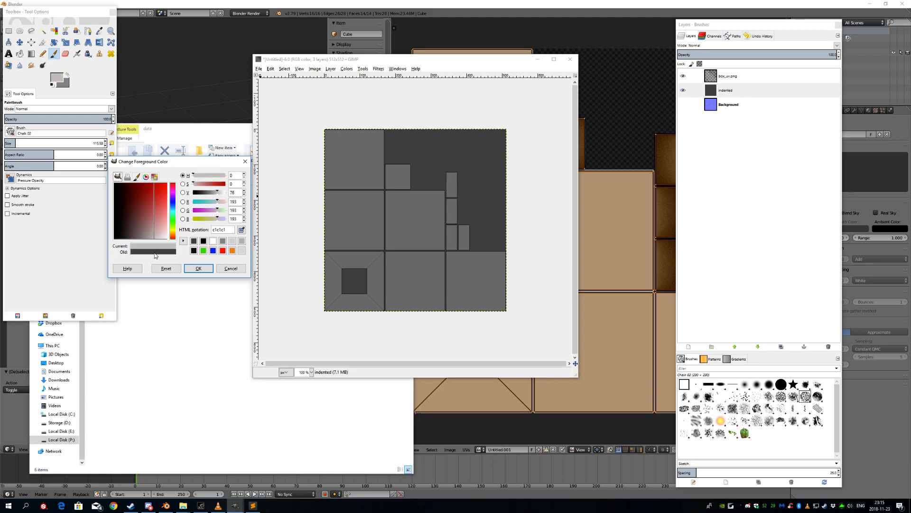
{"action": "left_click", "coordinate": [200, 269]}
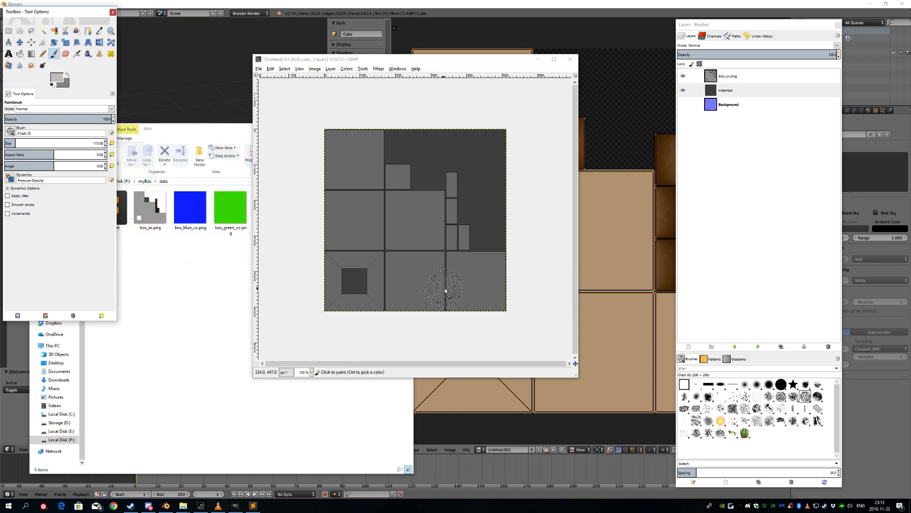
Stamp ten light grey Chalk 02 speckle patches scattered across the indented layer over the UV islands.
{"action": "left_click_drag", "start_coordinate": [441, 260], "coordinate": [438, 293]}
{"action": "left_click", "coordinate": [438, 292]}
{"action": "left_click", "coordinate": [388, 252]}
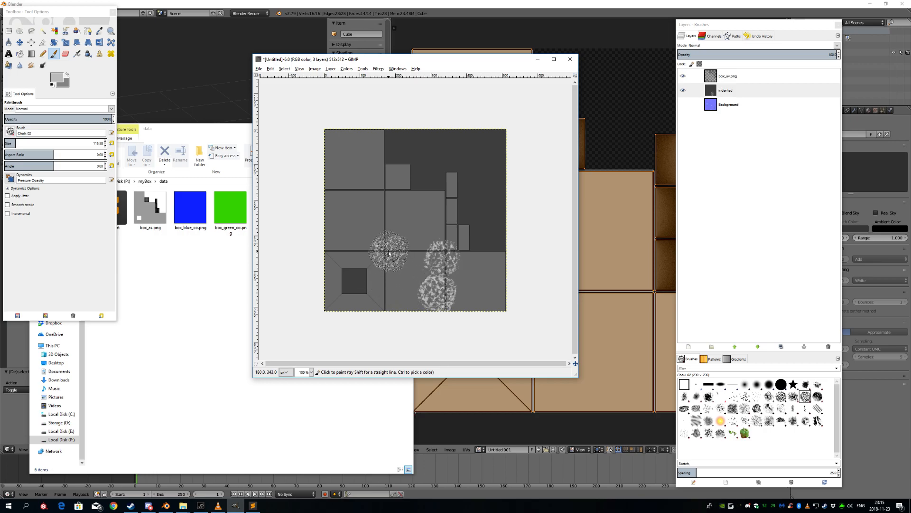
{"action": "left_click", "coordinate": [331, 190]}
{"action": "left_click", "coordinate": [380, 182]}
{"action": "left_click", "coordinate": [335, 142]}
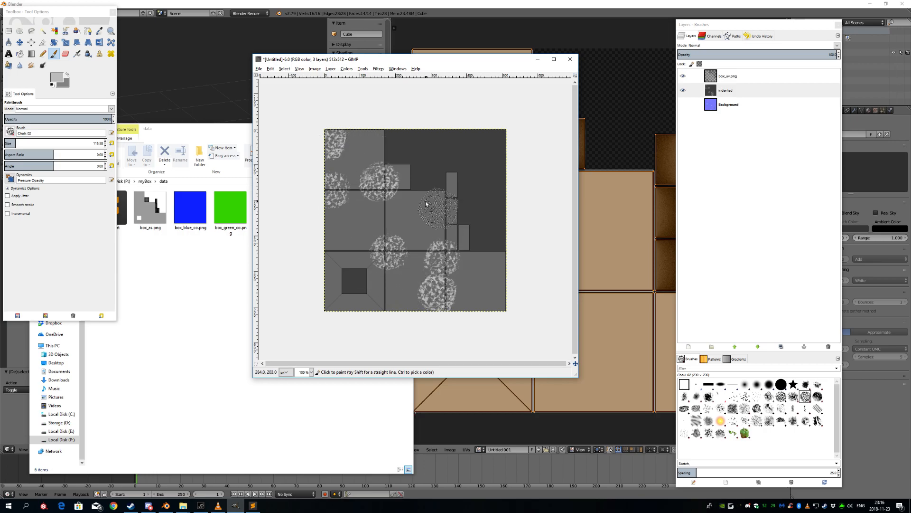
{"action": "left_click", "coordinate": [428, 207]}
{"action": "left_click", "coordinate": [491, 291]}
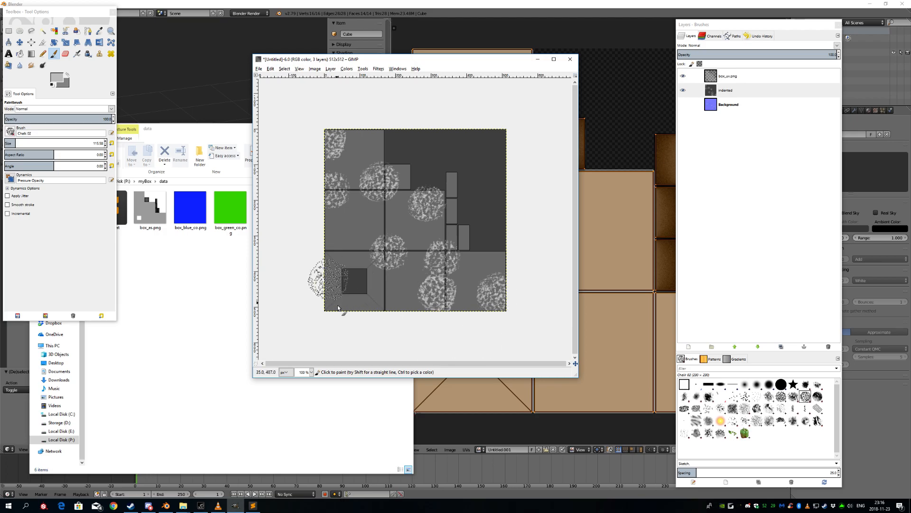
{"action": "left_click", "coordinate": [340, 293]}
{"action": "left_click", "coordinate": [347, 241]}
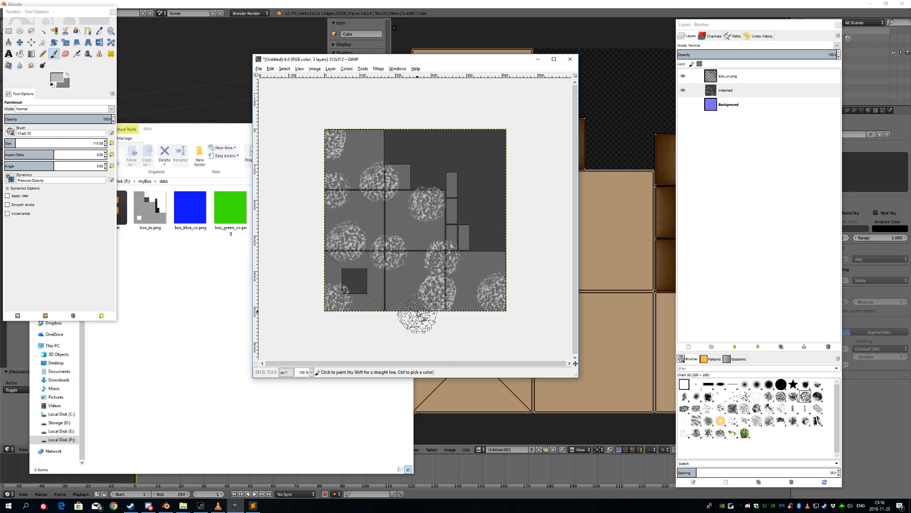
Hide the box_uv.png layer, then delete the Background and box_uv.png layers so only indented remains.
{"action": "left_click", "coordinate": [683, 76]}
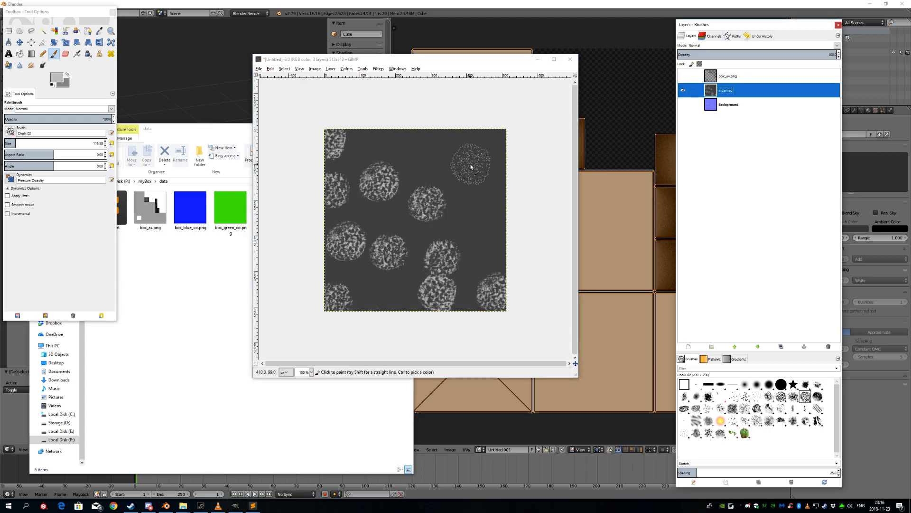
{"action": "left_click", "coordinate": [737, 109]}
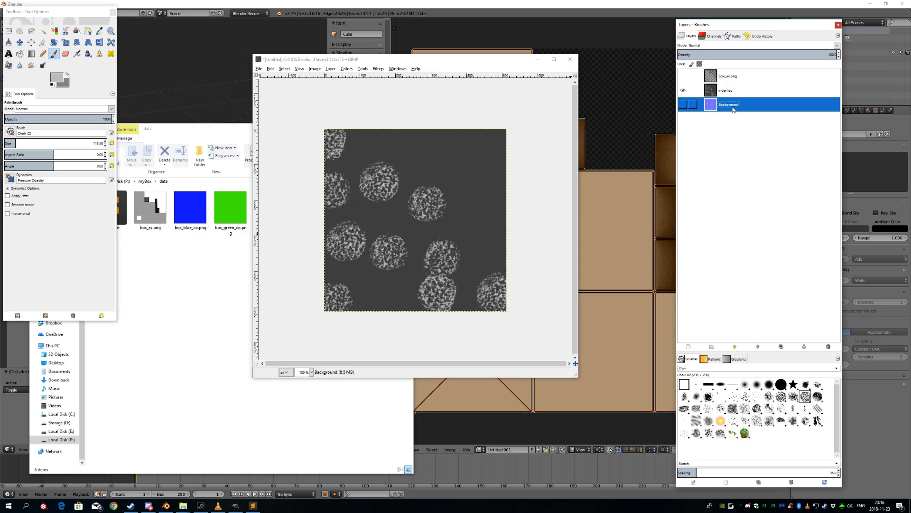
{"action": "right_click", "coordinate": [730, 108]}
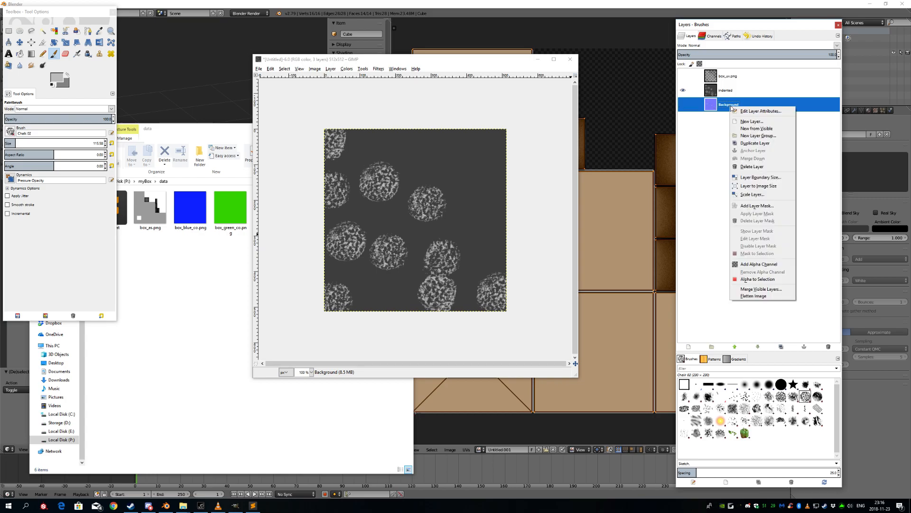
{"action": "left_click", "coordinate": [755, 166]}
{"action": "left_click_drag", "start_coordinate": [496, 65], "coordinate": [587, 47]}
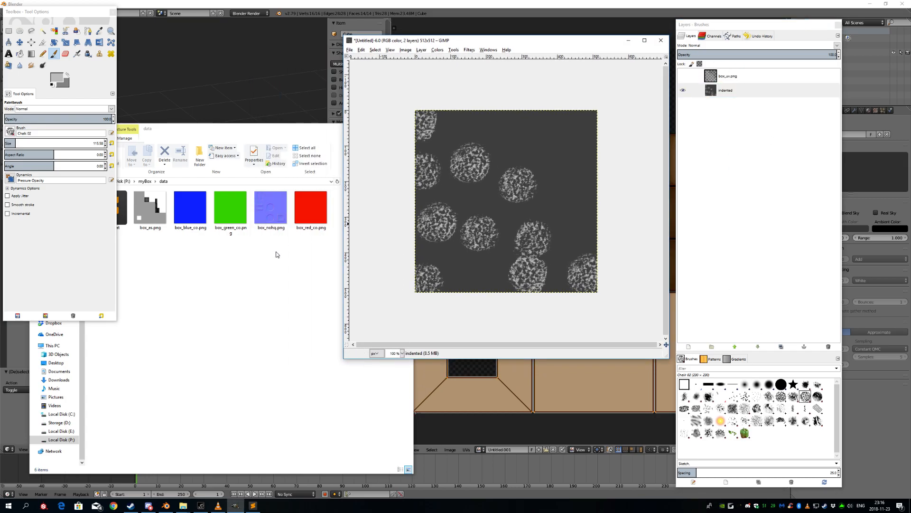
{"action": "left_click", "coordinate": [734, 78]}
{"action": "right_click", "coordinate": [734, 78]}
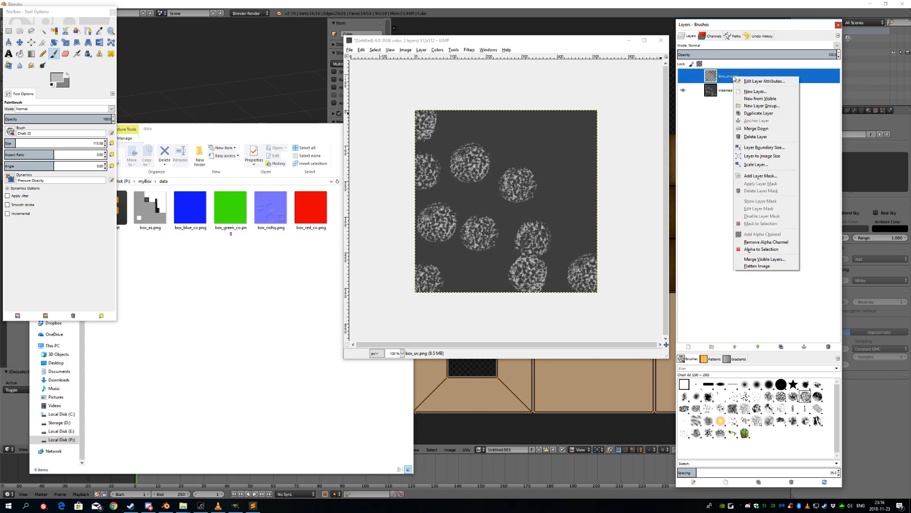
{"action": "left_click", "coordinate": [763, 138]}
Convert the image from RGB to Grayscale mode.
{"action": "left_click_drag", "start_coordinate": [505, 44], "coordinate": [429, 46]}
{"action": "mouse_move", "coordinate": [590, 360]}
{"action": "left_mouse_down"}
{"action": "mouse_move", "coordinate": [612, 378]}
{"action": "mouse_move", "coordinate": [585, 357]}
{"action": "left_mouse_up"}
{"action": "left_click", "coordinate": [331, 53]}
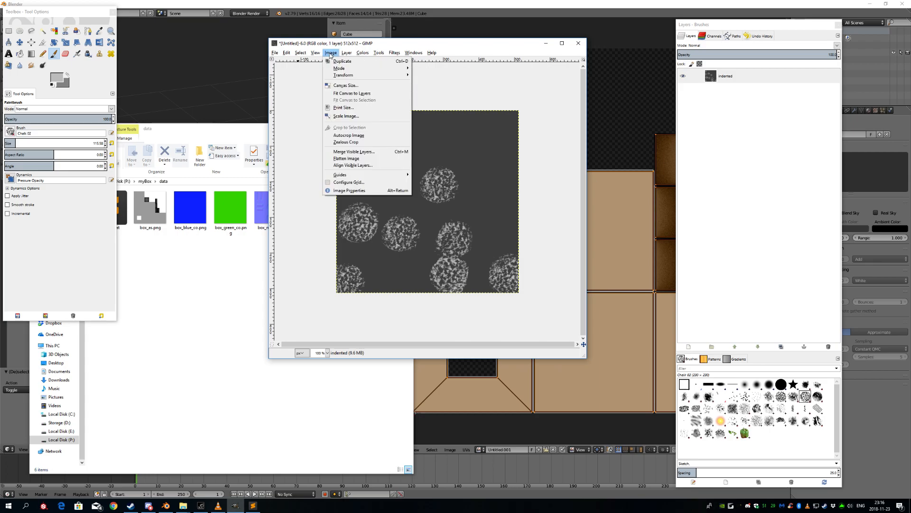
{"action": "mouse_move", "coordinate": [383, 71]}
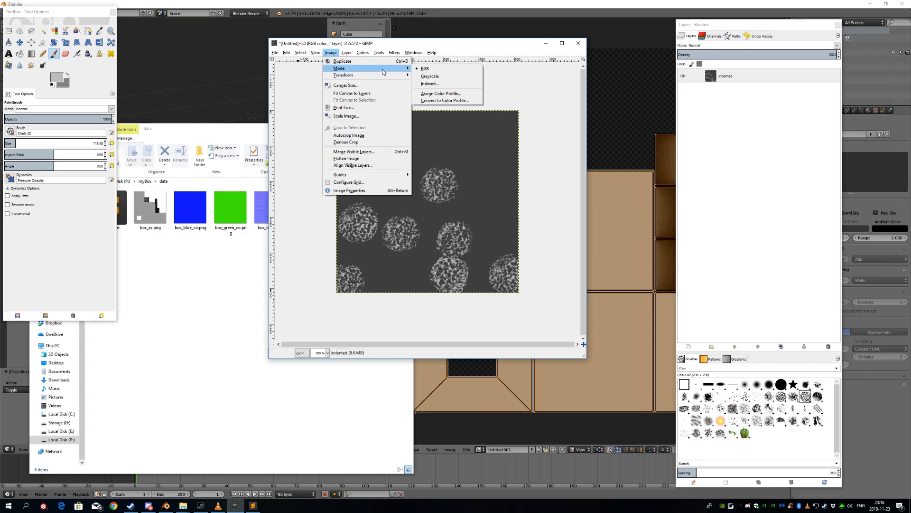
{"action": "left_click", "coordinate": [744, 80]}
{"action": "left_click", "coordinate": [319, 53]}
{"action": "mouse_move", "coordinate": [330, 55]}
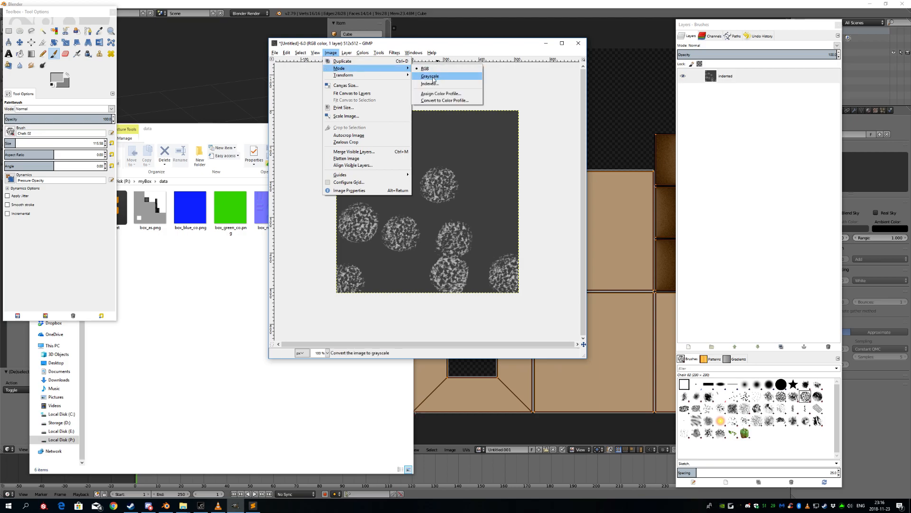
{"action": "left_click", "coordinate": [433, 76]}
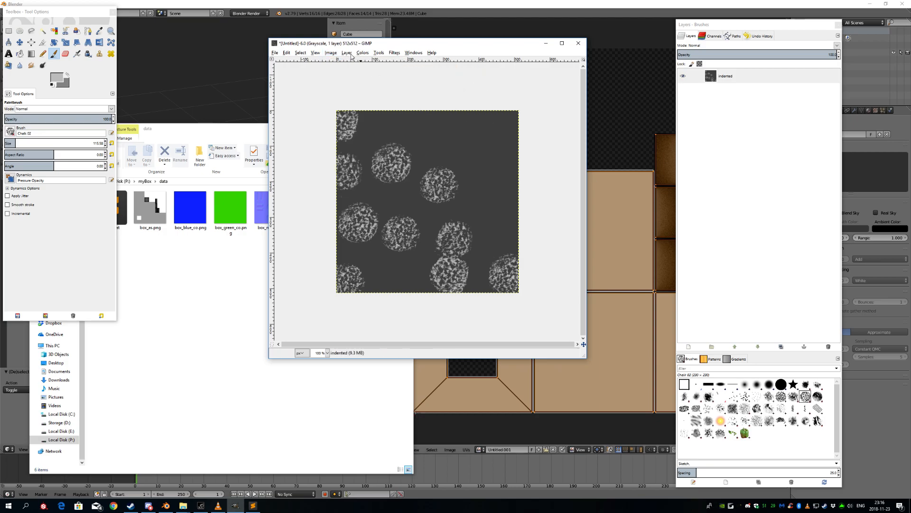
Duplicate the indented layer and invert the colours of the copy.
{"action": "left_click", "coordinate": [331, 55]}
{"action": "mouse_move", "coordinate": [340, 68]}
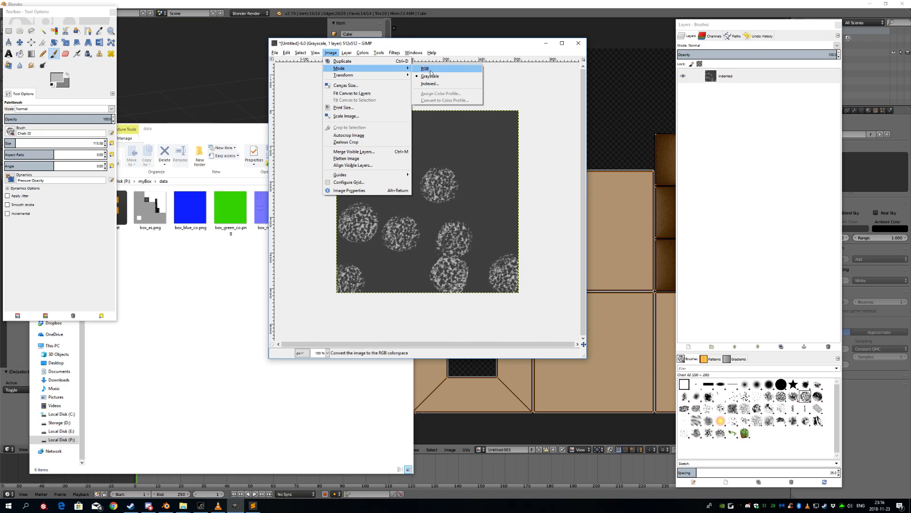
{"action": "left_click", "coordinate": [727, 78]}
{"action": "right_click", "coordinate": [728, 78]}
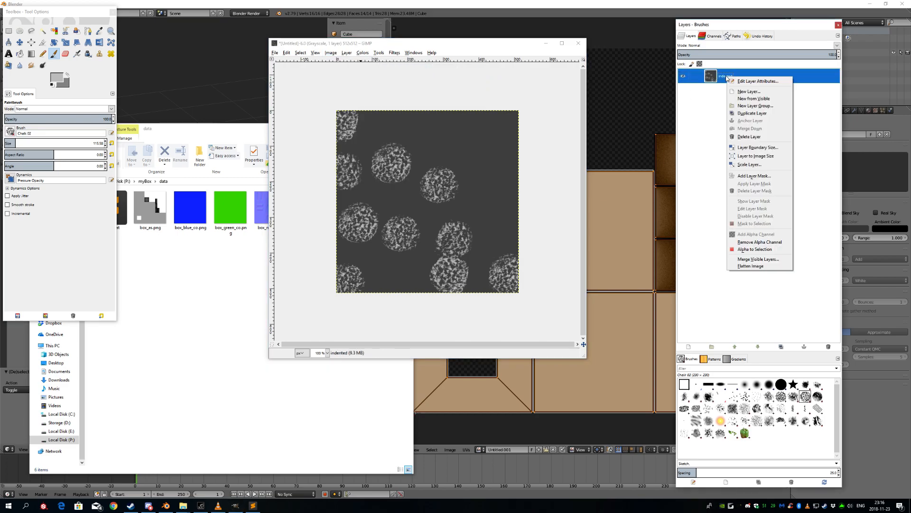
{"action": "left_click", "coordinate": [755, 115]}
{"action": "left_click", "coordinate": [347, 53]}
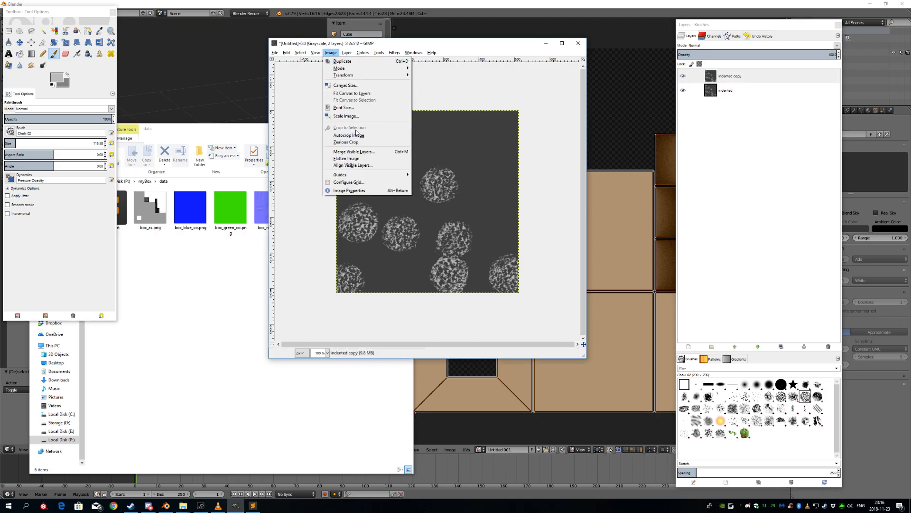
{"action": "mouse_move", "coordinate": [363, 53]}
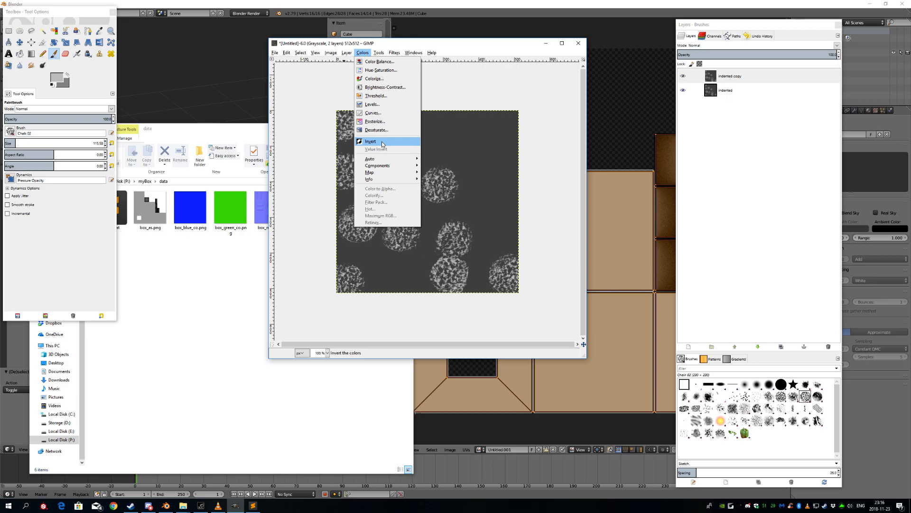
{"action": "left_click", "coordinate": [382, 142]}
Add a 512 × 512 px layer named indented with a White fill above the inverted copy.
{"action": "right_click", "coordinate": [725, 118]}
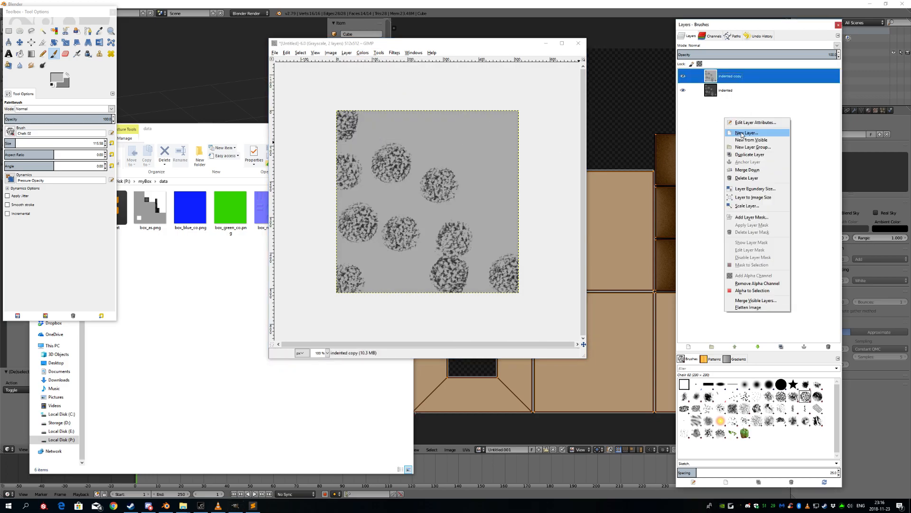
{"action": "left_click", "coordinate": [742, 133]}
{"action": "left_click", "coordinate": [715, 165]}
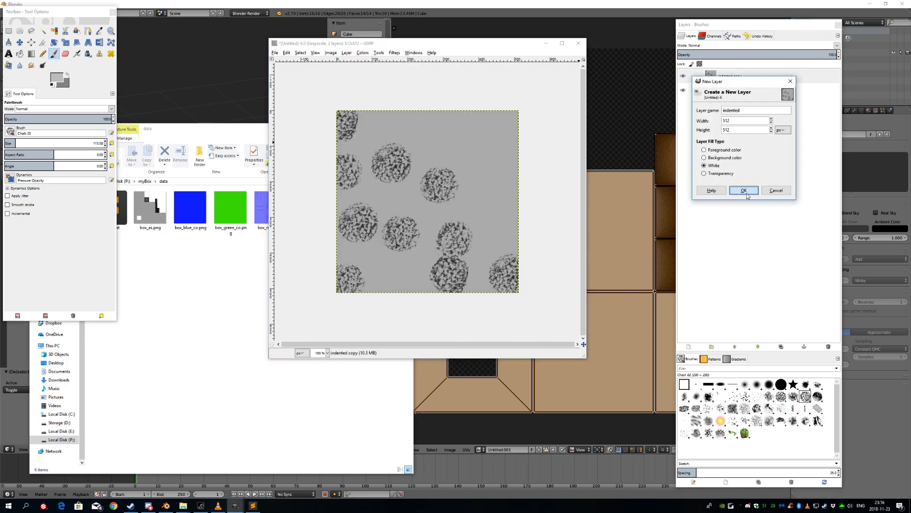
{"action": "left_click", "coordinate": [744, 190]}
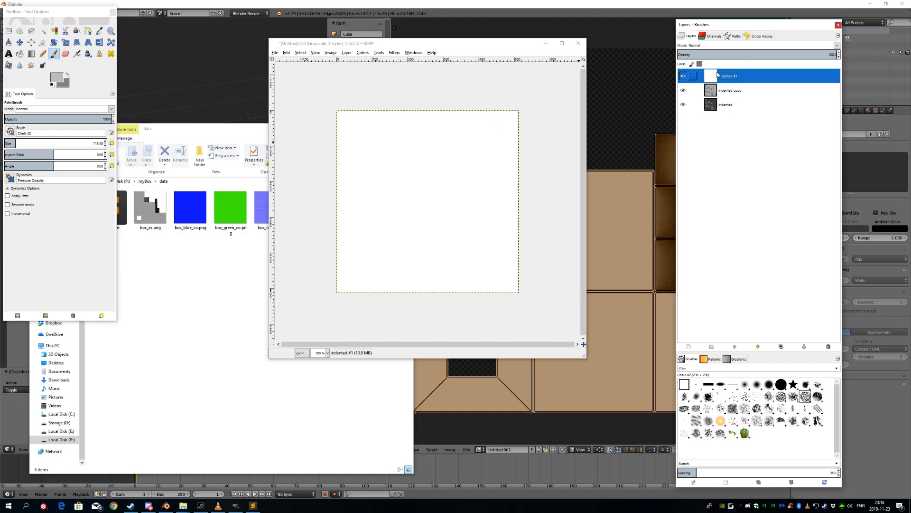
Compose an RGB image using the inverted indented copy as Red, the original indented layer as Green and the white layer as Blue.
{"action": "left_click", "coordinate": [198, 309]}
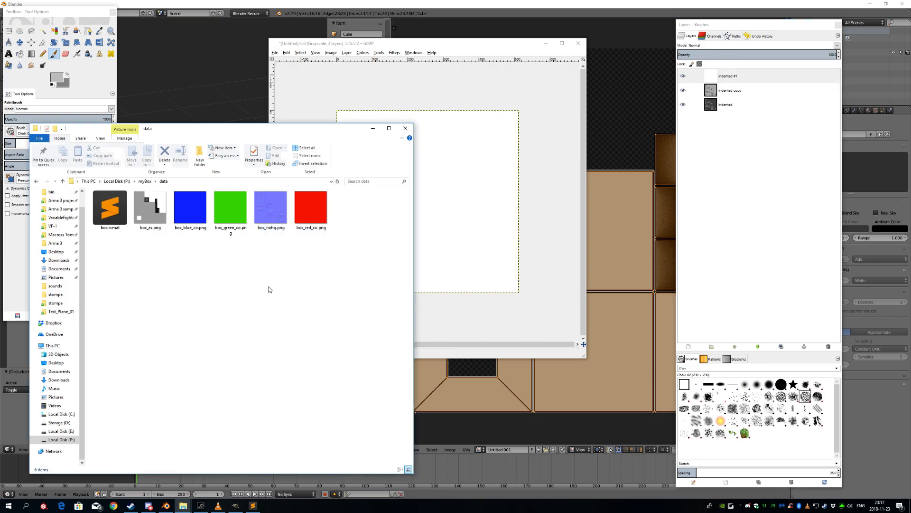
{"action": "left_click", "coordinate": [387, 51]}
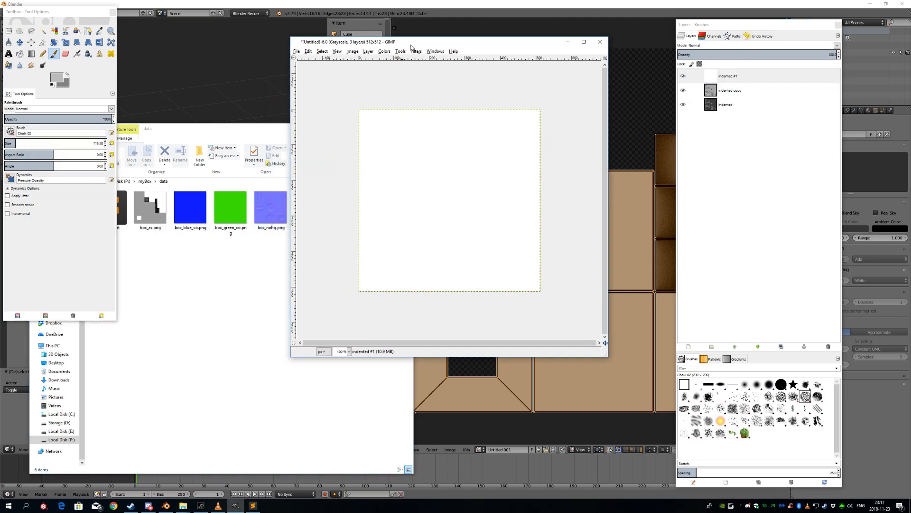
{"action": "left_click", "coordinate": [382, 51]}
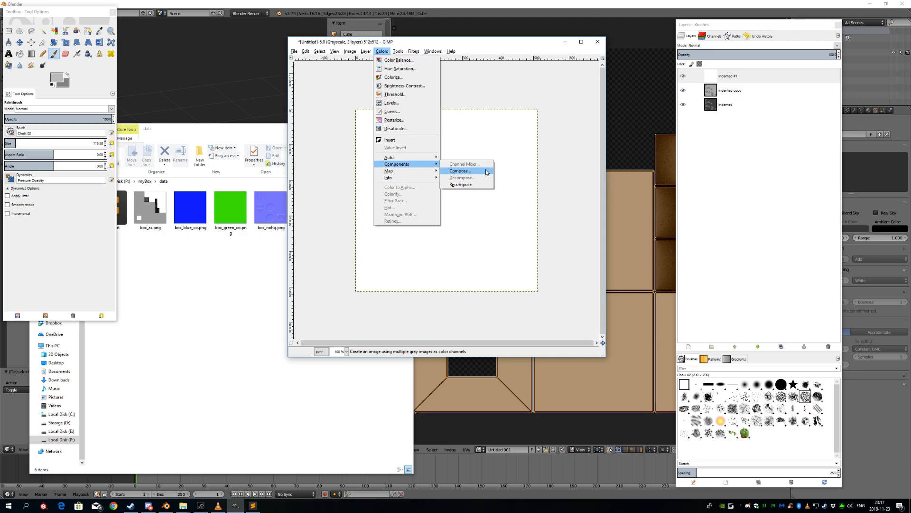
{"action": "left_click", "coordinate": [458, 171]}
{"action": "left_click", "coordinate": [436, 198]}
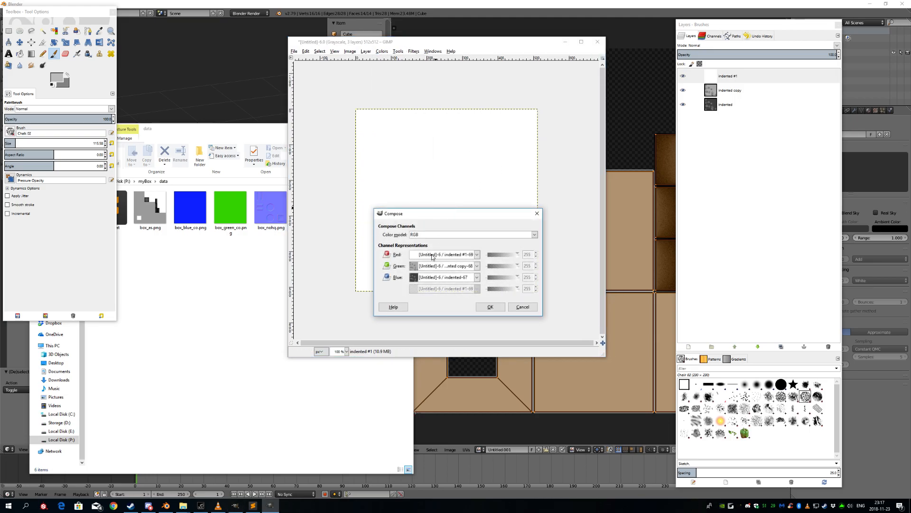
{"action": "left_click", "coordinate": [432, 256]}
{"action": "left_click", "coordinate": [434, 275]}
{"action": "left_click", "coordinate": [434, 266]}
{"action": "left_click", "coordinate": [435, 294]}
{"action": "left_click", "coordinate": [433, 279]}
{"action": "left_click", "coordinate": [420, 288]}
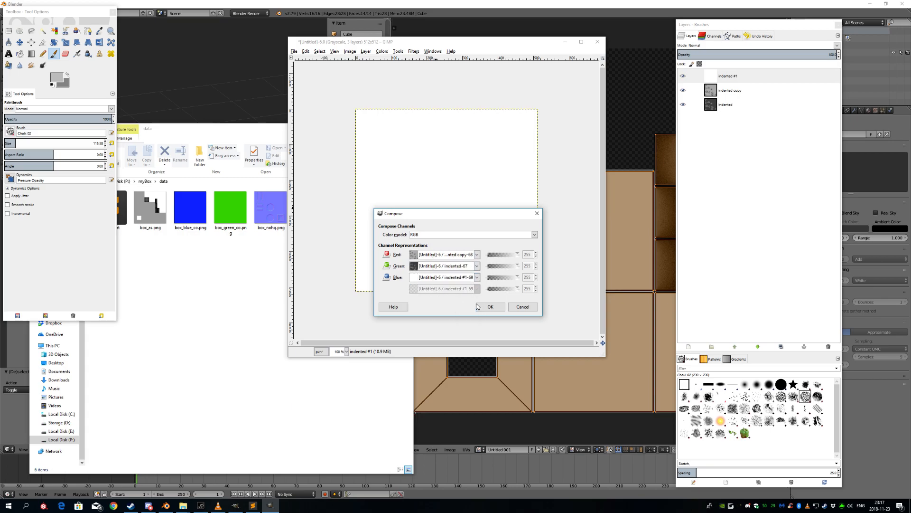
{"action": "left_click", "coordinate": [491, 307]}
Start exporting the composed RGB image and set the destination folder to P:\myBox\data.
{"action": "left_click_drag", "start_coordinate": [201, 110], "coordinate": [410, 90]}
{"action": "left_click_drag", "start_coordinate": [506, 300], "coordinate": [552, 328]}
{"action": "left_click", "coordinate": [319, 96]}
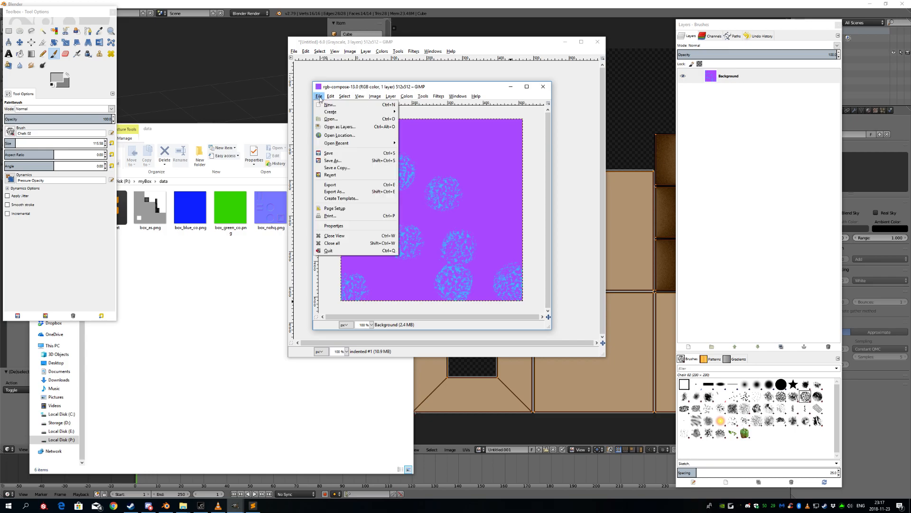
{"action": "left_click", "coordinate": [345, 193]}
{"action": "left_click_drag", "start_coordinate": [339, 52], "coordinate": [457, 45]}
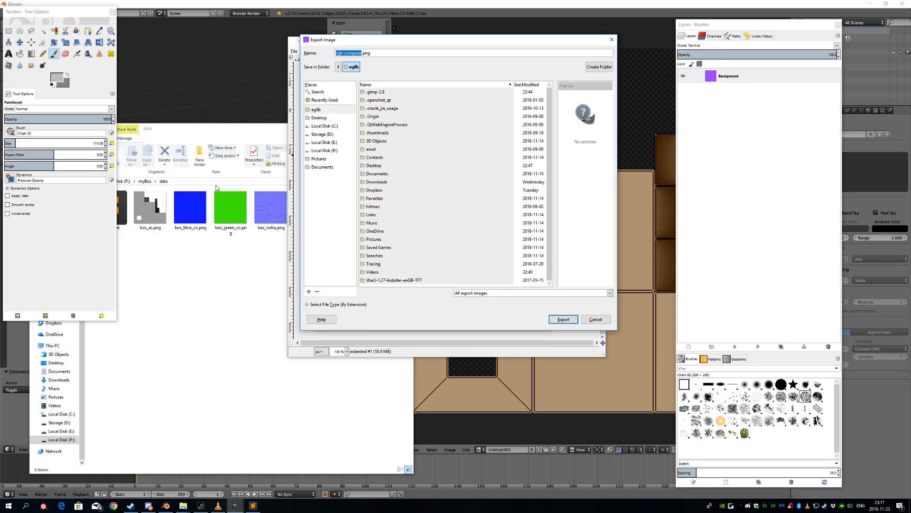
{"action": "left_click", "coordinate": [216, 184]}
{"action": "key", "text": "ctrl+c"}
{"action": "left_click", "coordinate": [386, 54]}
{"action": "key", "text": "ctrl+a"}
{"action": "key", "text": "ctrl+v"}
{"action": "key", "text": "Return"}
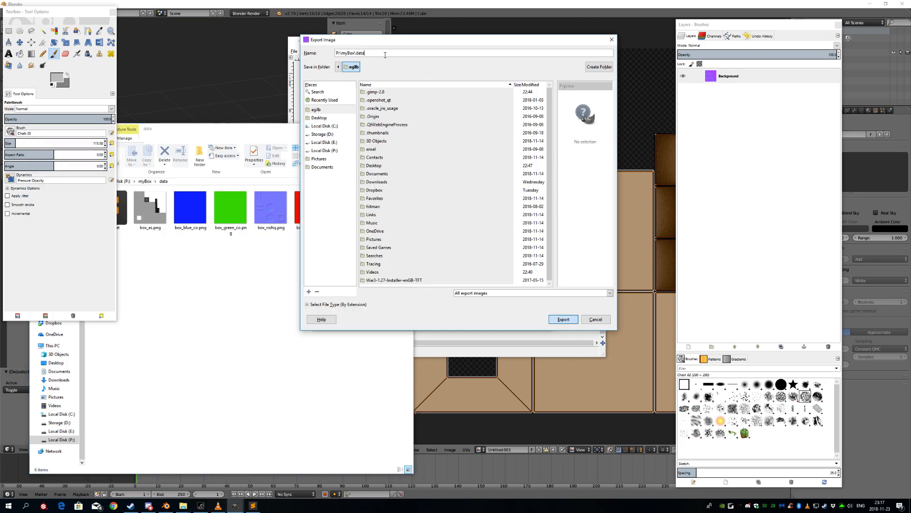
Name the file box_smdi.png, based on the existing box_as.png name, and export it with the default PNG options.
{"action": "left_click", "coordinate": [376, 92]}
{"action": "left_click", "coordinate": [343, 53]}
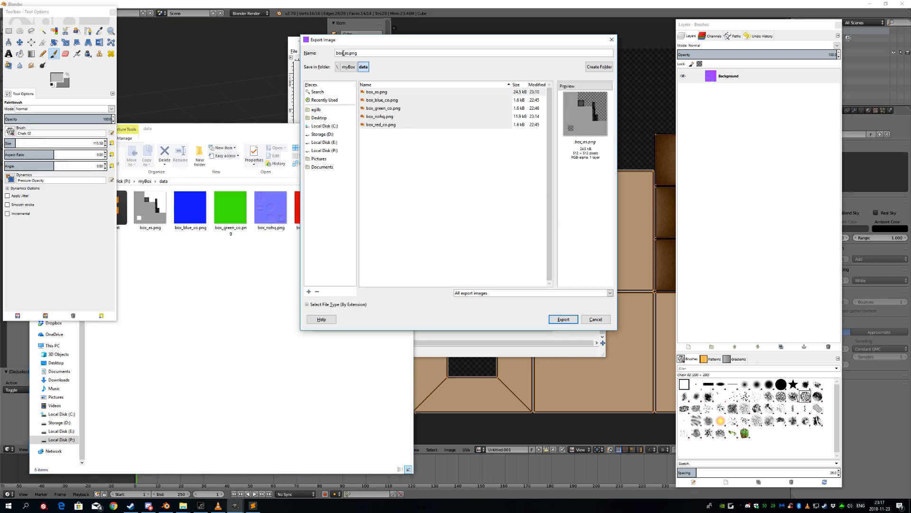
{"action": "type", "text": "a"}
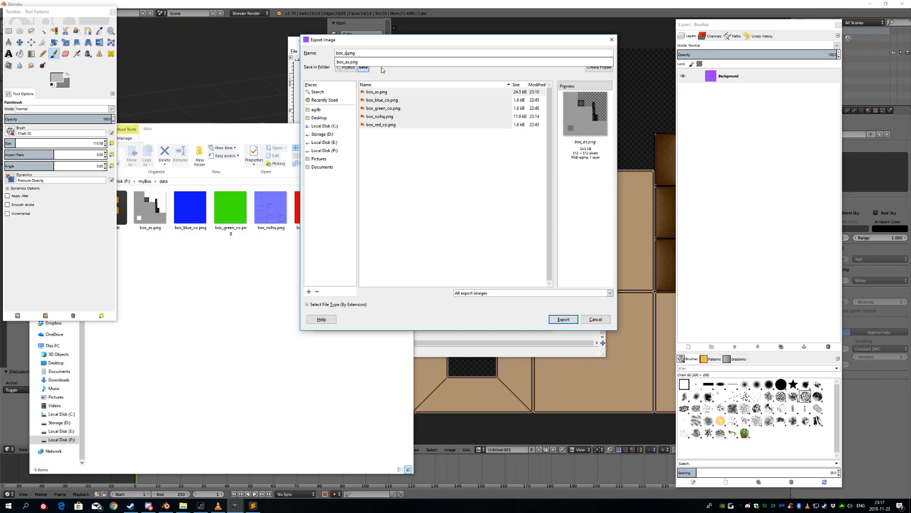
{"action": "left_click", "coordinate": [571, 324]}
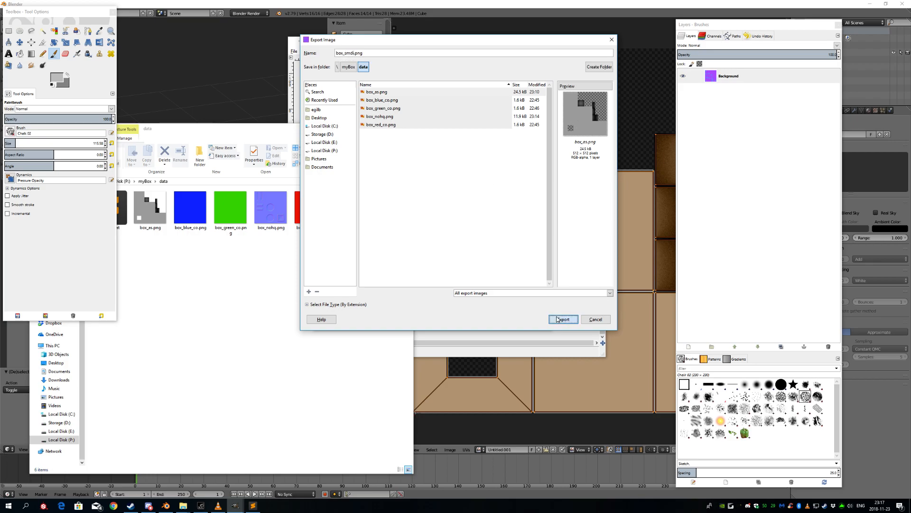
{"action": "left_click", "coordinate": [480, 320]}
Switch to File Explorer, shrink the data folder window and look over box_smdi.png among the other texture files.
{"action": "left_click", "coordinate": [255, 309]}
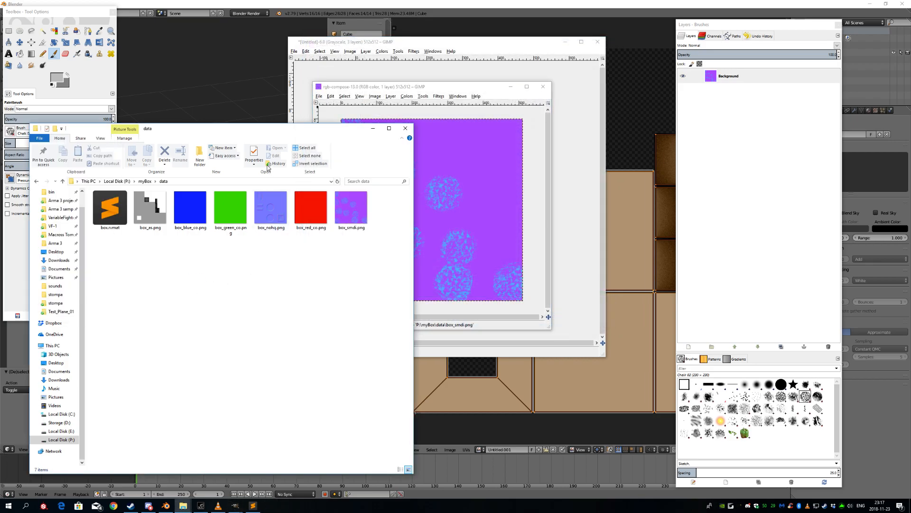
{"action": "left_click_drag", "start_coordinate": [30, 119], "coordinate": [195, 173]}
{"action": "left_click_drag", "start_coordinate": [362, 180], "coordinate": [193, 130]}
{"action": "left_click", "coordinate": [183, 209]}
{"action": "left_click", "coordinate": [105, 257], "text": "shift"}
{"action": "left_click", "coordinate": [218, 301]}
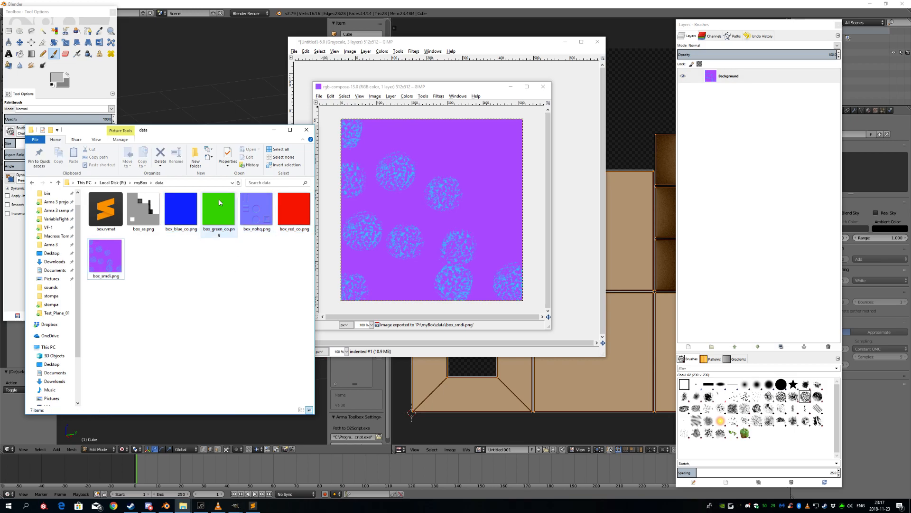
Search the installed programs for "tex" and open an empty Notepad document.
{"action": "key", "text": "super"}
{"action": "type", "text": "ca"}
{"action": "key", "text": "BackSpace"}
{"action": "key", "text": "BackSpace"}
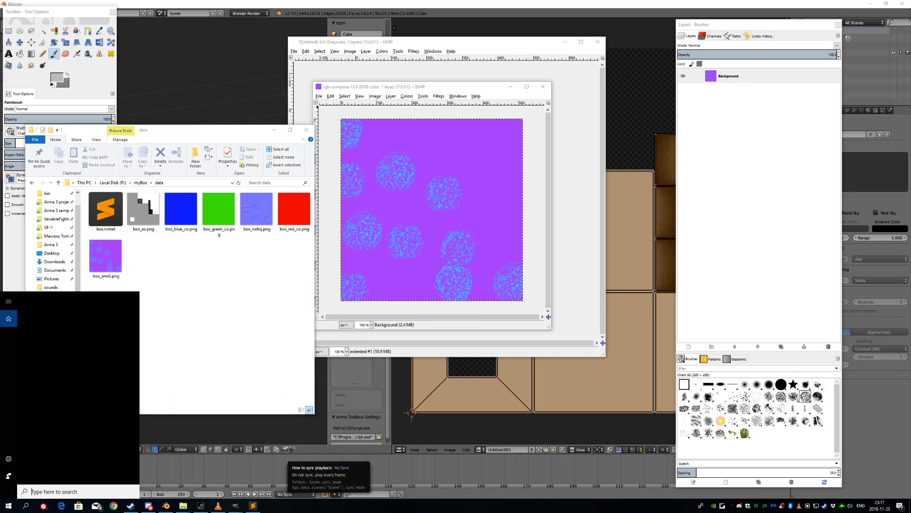
{"action": "type", "text": "tex"}
{"action": "key", "text": "Return"}
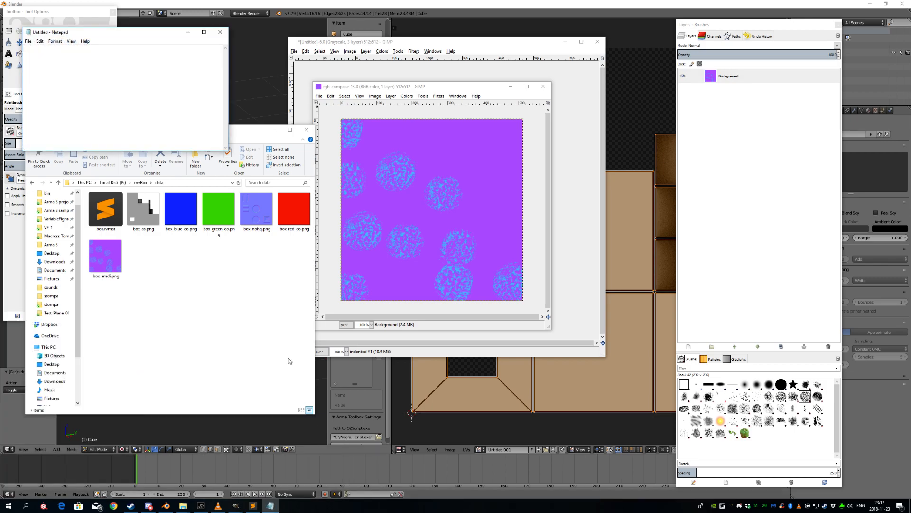
List the texture sizes 128x128, 256x256 and 512x512 in the blank Notepad document and close it without saving.
{"action": "left_click_drag", "start_coordinate": [88, 36], "coordinate": [406, 279]}
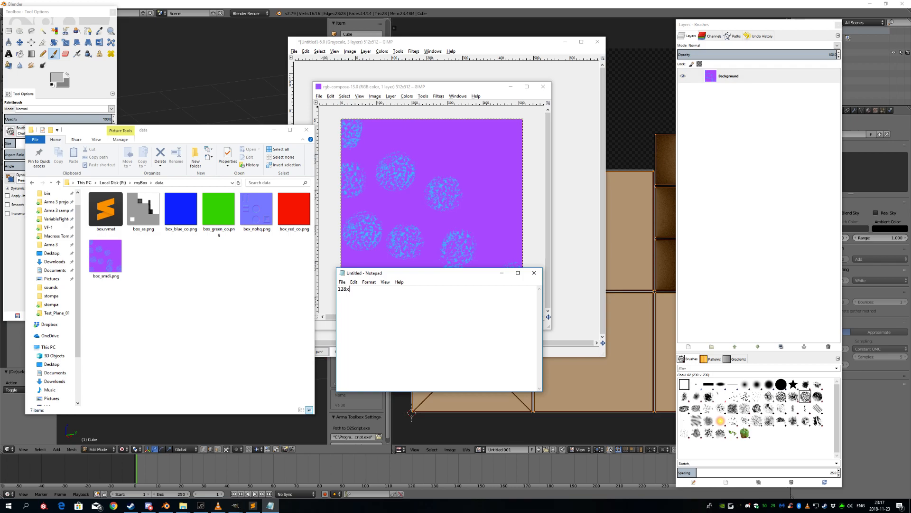
{"action": "type", "text": "56x256 "}
{"action": "type", "text": "x512x512"}
{"action": "key", "text": "Home"}
{"action": "key", "text": "Delete"}
{"action": "key", "text": "shift+Home"}
{"action": "key", "text": "End"}
{"action": "key", "text": "shift+End"}
{"action": "key", "text": "Delete"}
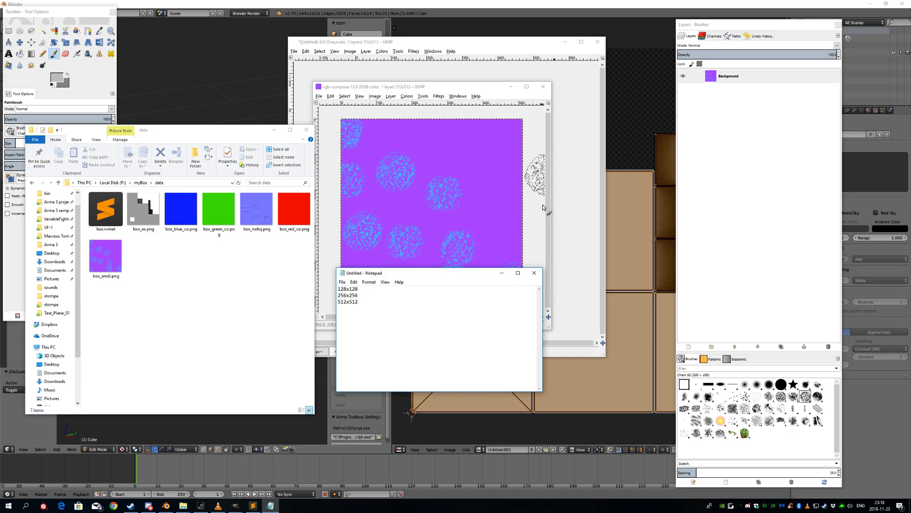
{"action": "left_click", "coordinate": [534, 272]}
{"action": "left_click", "coordinate": [468, 253]}
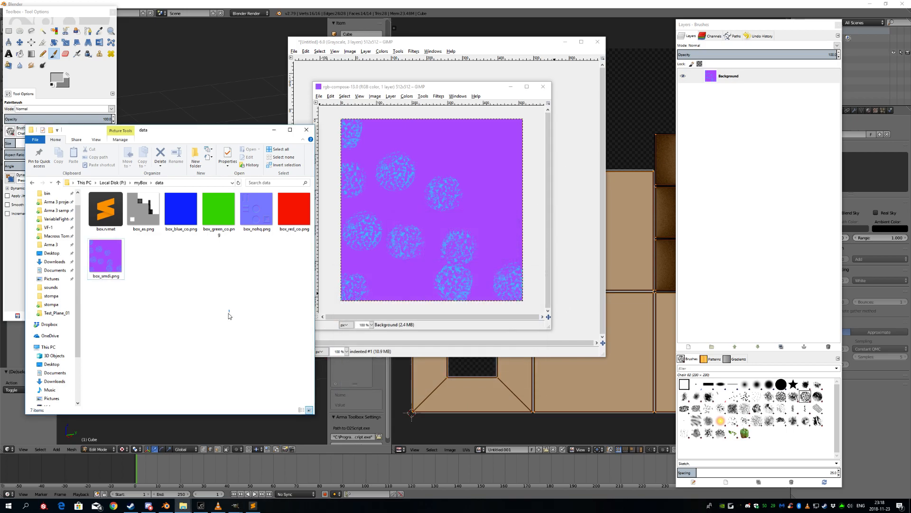
Switch to the Steam library and launch Arma 3 Tools.
{"action": "left_click", "coordinate": [179, 182]}
{"action": "left_click", "coordinate": [206, 290]}
{"action": "left_click", "coordinate": [137, 508]}
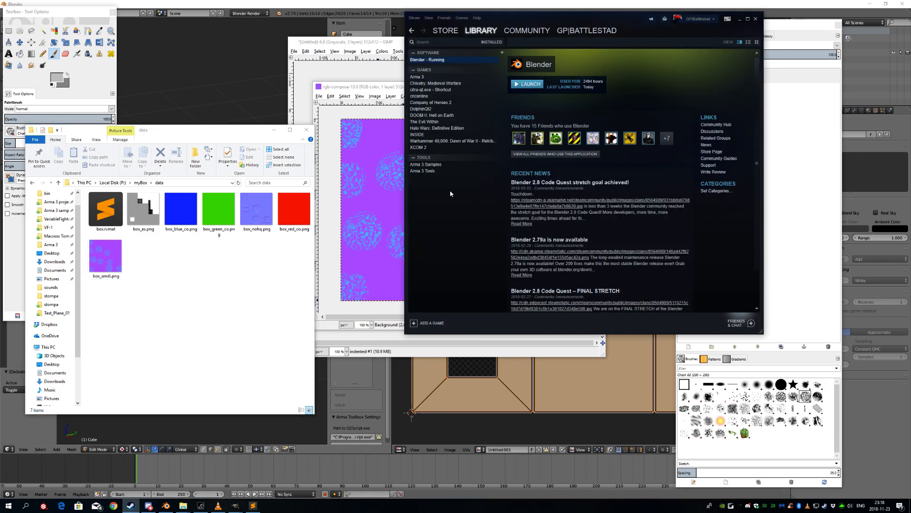
{"action": "double_click", "coordinate": [423, 171]}
{"action": "left_click", "coordinate": [466, 290]}
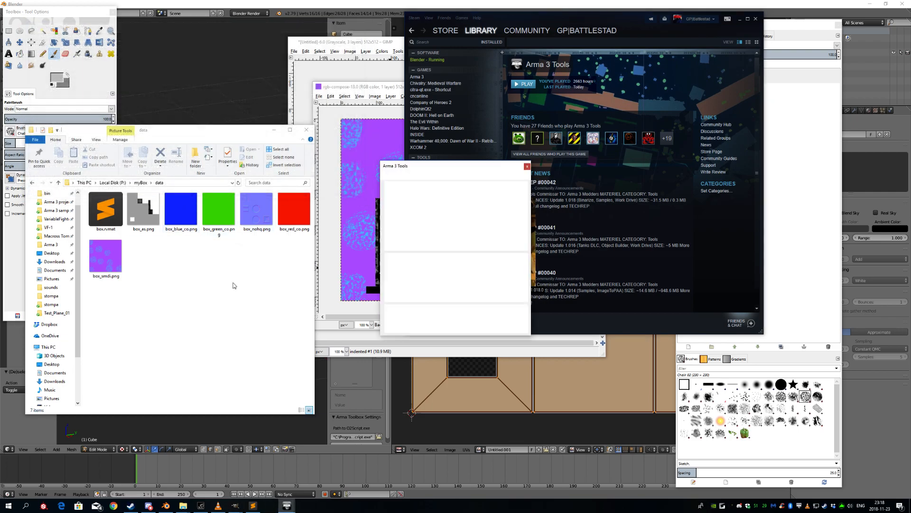
Arrange the Arma 3 Tools and data folder windows so both are accessible, and start ImageToPAA.
{"action": "left_click_drag", "start_coordinate": [469, 169], "coordinate": [603, 108]}
{"action": "left_click_drag", "start_coordinate": [199, 130], "coordinate": [200, 171]}
{"action": "left_click_drag", "start_coordinate": [282, 347], "coordinate": [136, 249]}
{"action": "left_click", "coordinate": [101, 326]}
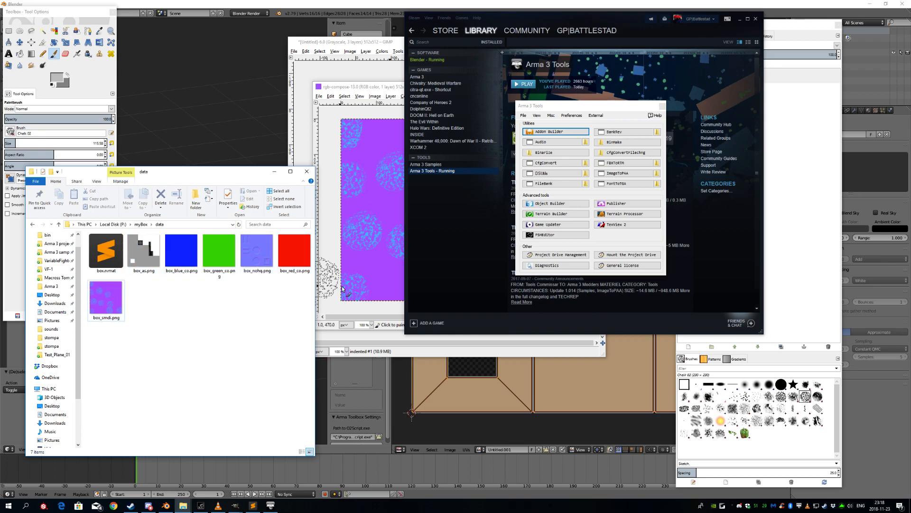
{"action": "left_click", "coordinate": [626, 176]}
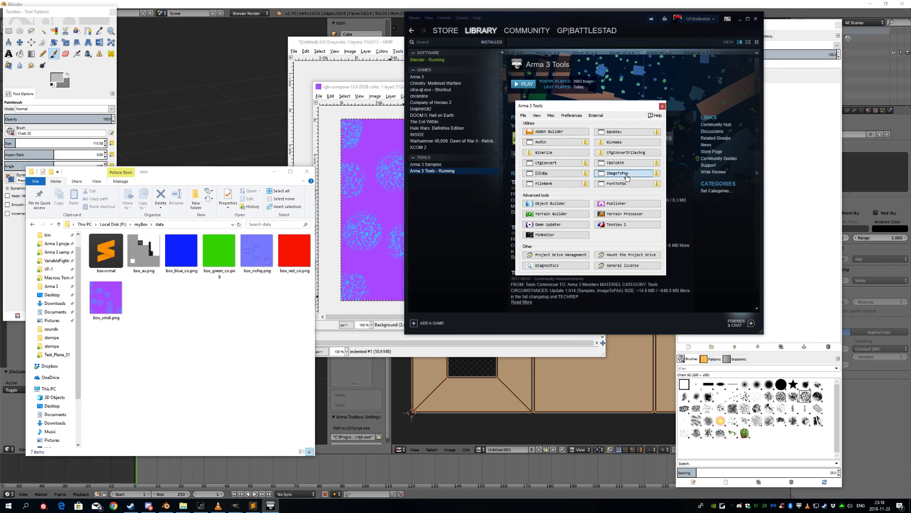
Try to add a source directory in ImageToPAA and dismiss the error dialog.
{"action": "left_click", "coordinate": [284, 48]}
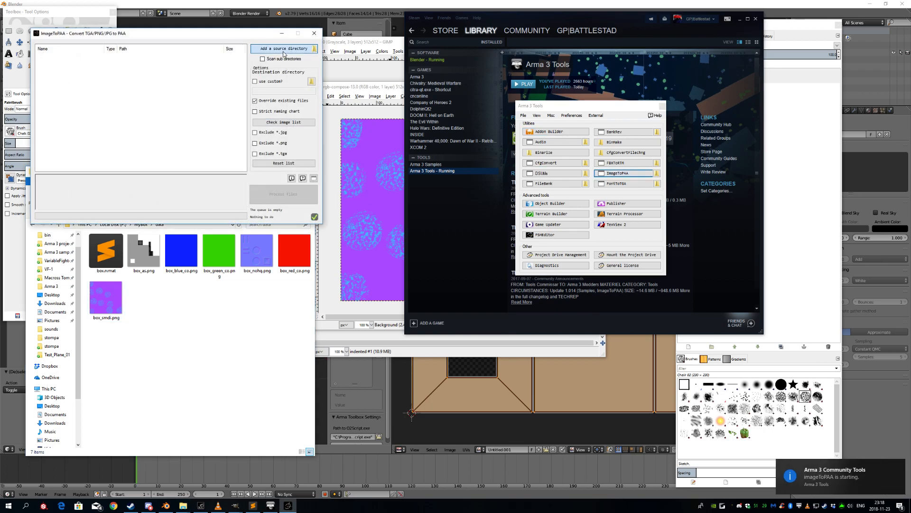
{"action": "left_click", "coordinate": [452, 270]}
{"action": "left_click", "coordinate": [502, 360]}
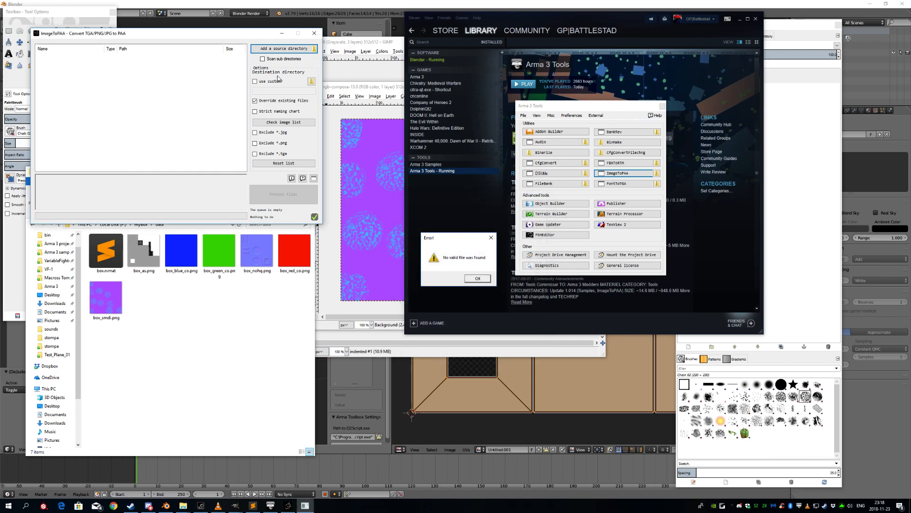
{"action": "left_click", "coordinate": [262, 33]}
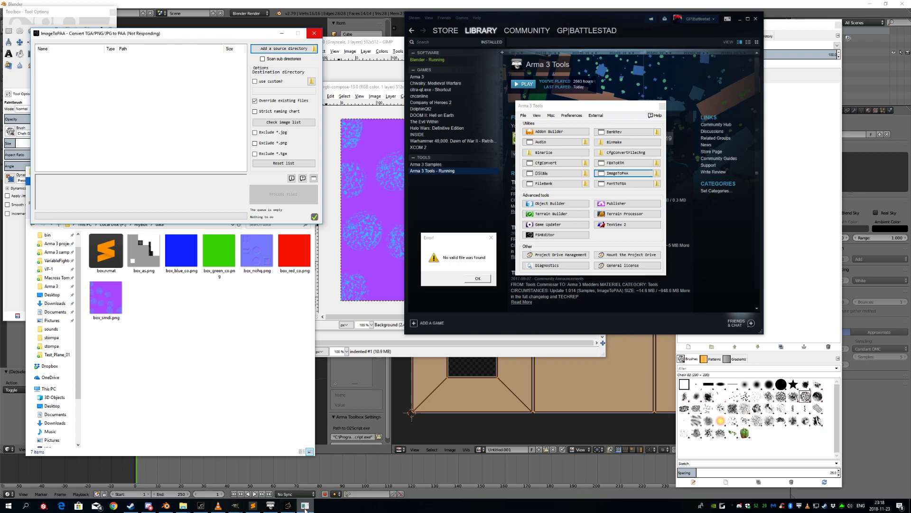
{"action": "left_click", "coordinate": [478, 279]}
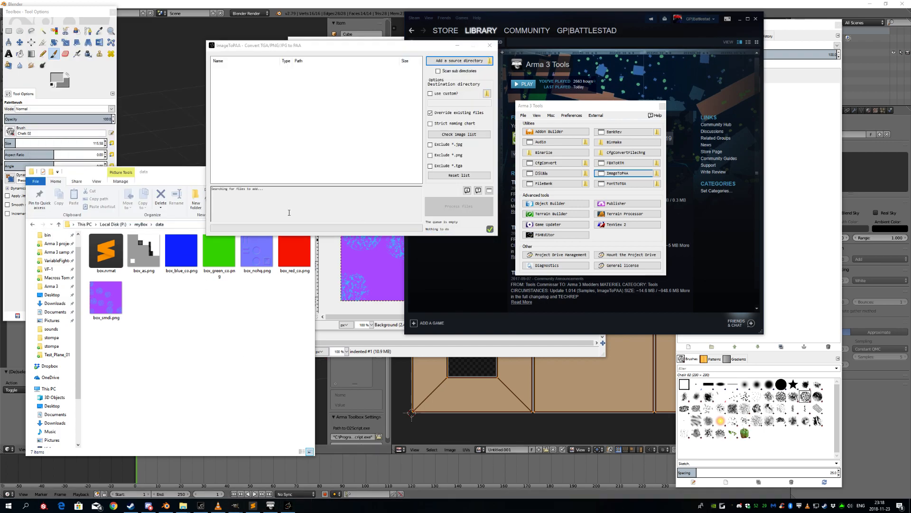
Add P:\myBox\data as the ImageToPAA source directory.
{"action": "left_click", "coordinate": [458, 60]}
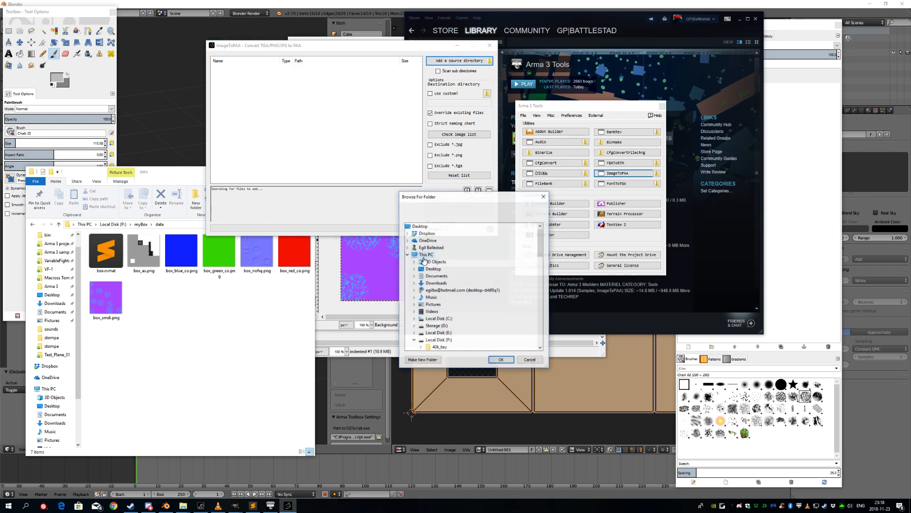
{"action": "double_click", "coordinate": [432, 320]}
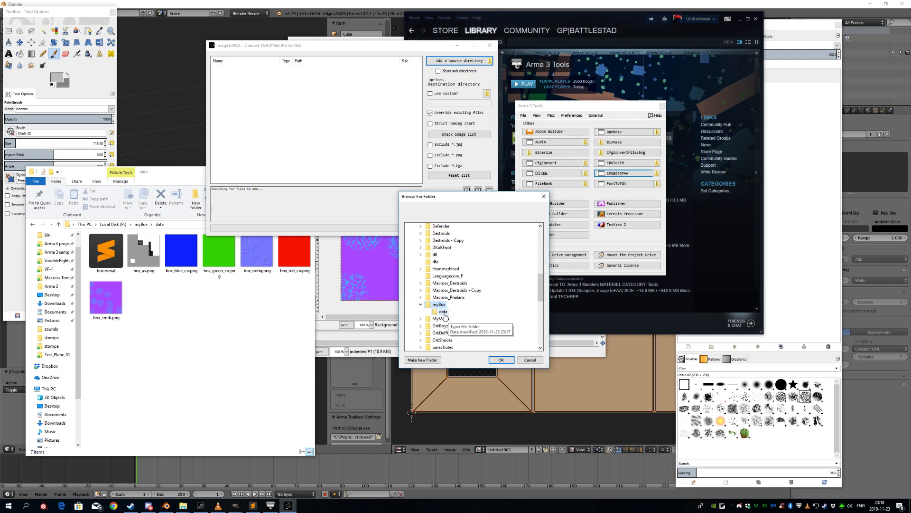
{"action": "left_click", "coordinate": [444, 312]}
{"action": "left_click", "coordinate": [501, 359]}
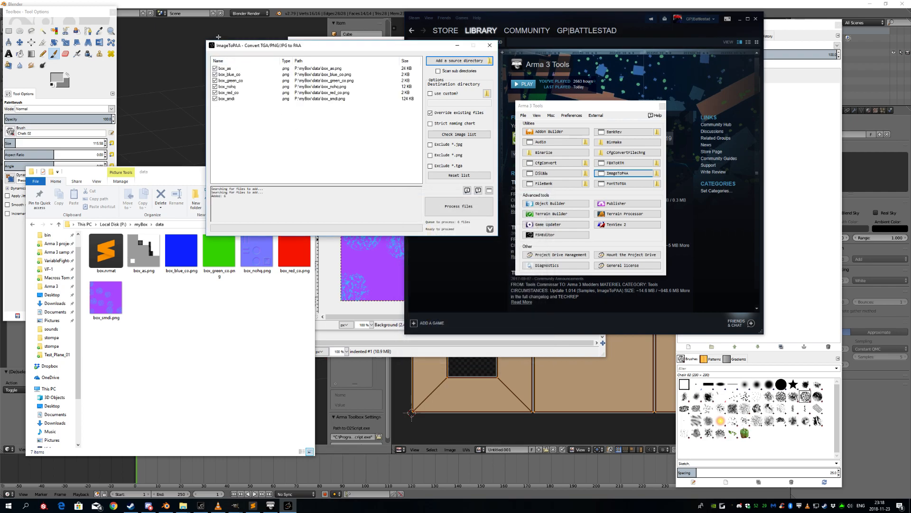
Convert all listed images to PAA, close ImageToPAA and look over the converted files in the data folder.
{"action": "left_click", "coordinate": [462, 211]}
{"action": "left_click", "coordinate": [482, 278]}
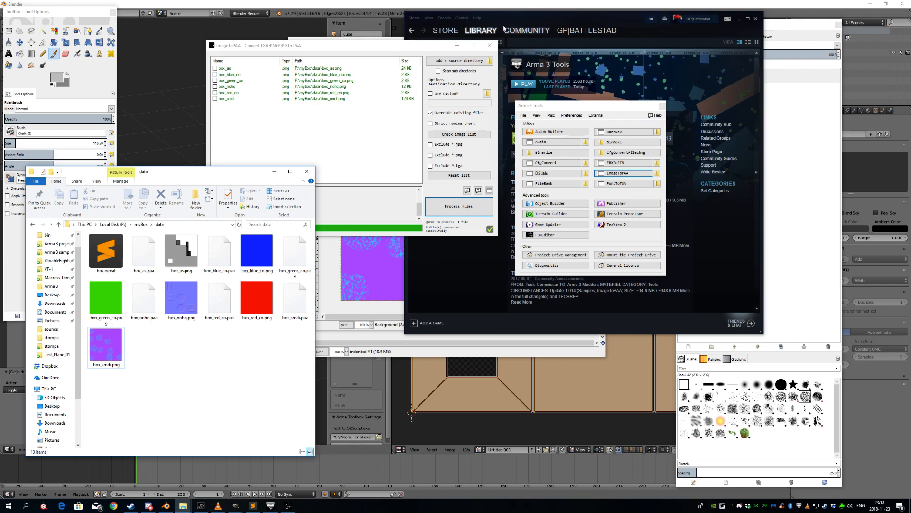
{"action": "left_click", "coordinate": [491, 46]}
{"action": "left_click", "coordinate": [491, 46]}
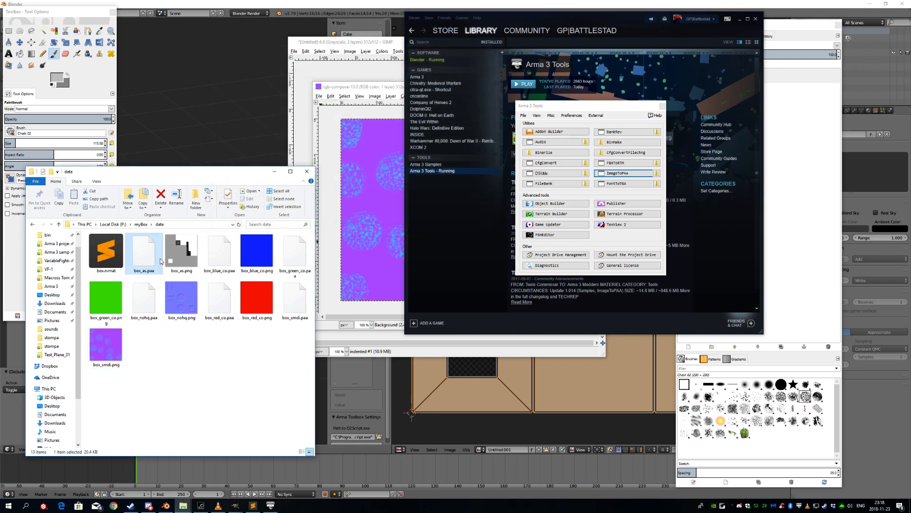
{"action": "left_click", "coordinate": [288, 261]}
{"action": "left_click", "coordinate": [264, 371]}
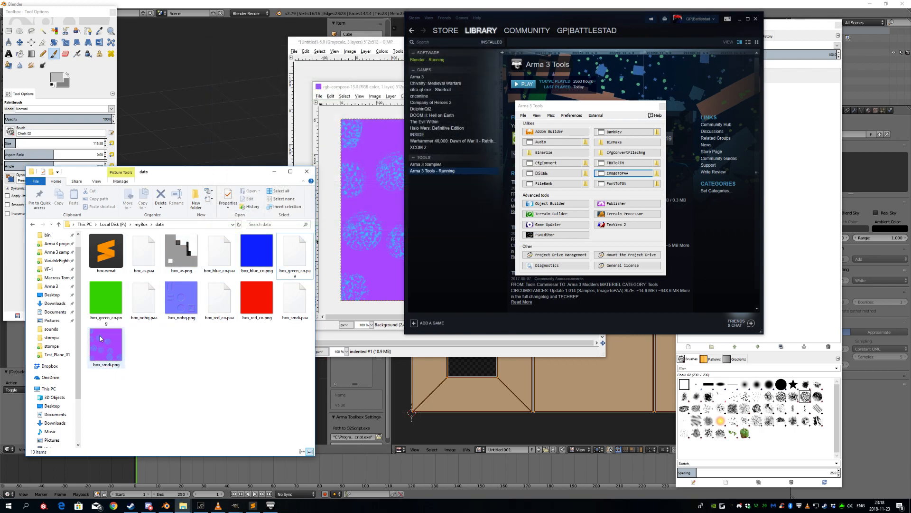
Open box.rvmat from the data folder in Sublime Text and examine its specular settings.
{"action": "double_click", "coordinate": [116, 263]}
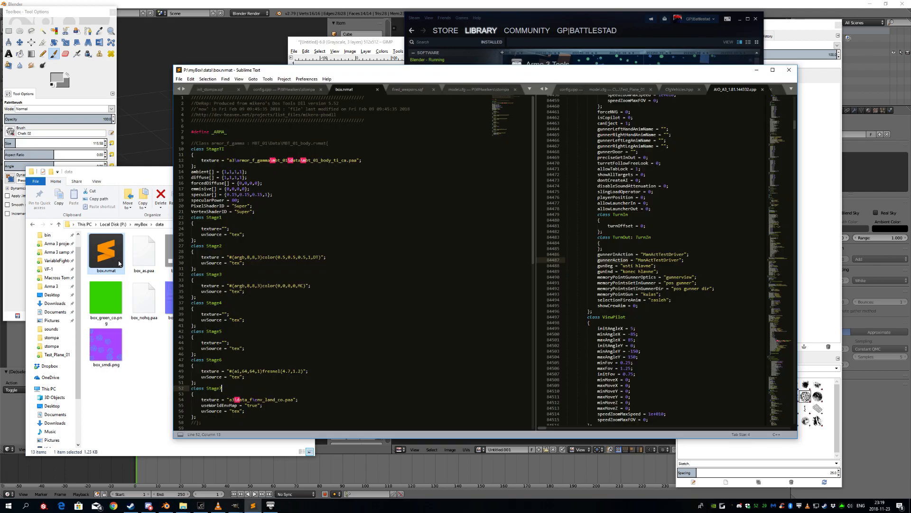
{"action": "left_click_drag", "start_coordinate": [176, 68], "coordinate": [231, 68]}
{"action": "scroll", "coordinate": [384, 224], "scroll_direction": "down", "scroll_amount": 8}
{"action": "scroll", "coordinate": [377, 253], "scroll_direction": "up", "scroll_amount": 8}
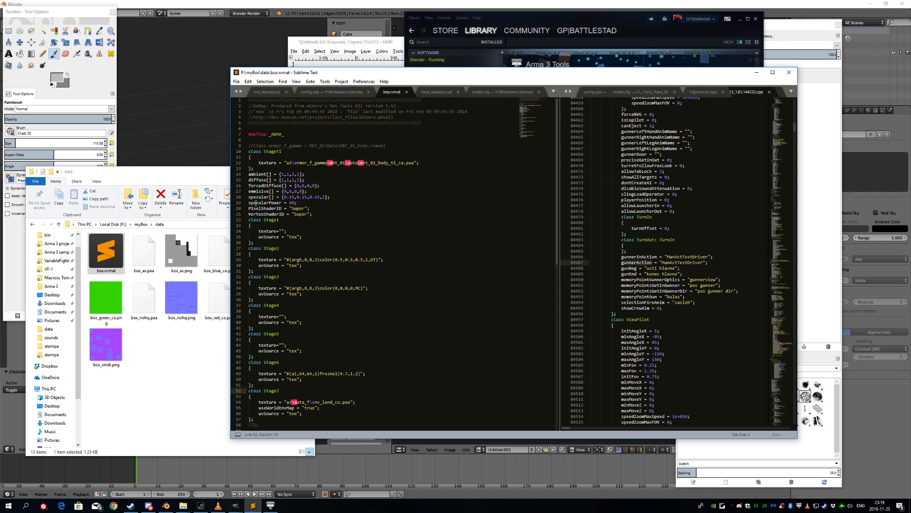
{"action": "left_click_drag", "start_coordinate": [343, 197], "coordinate": [247, 191]}
{"action": "left_click", "coordinate": [262, 209]}
{"action": "left_click", "coordinate": [259, 196]}
{"action": "left_click", "coordinate": [350, 226]}
Examine the texture entries of Stage1 to Stage7 in box.rvmat.
{"action": "scroll", "coordinate": [349, 286], "scroll_direction": "down", "scroll_amount": 7}
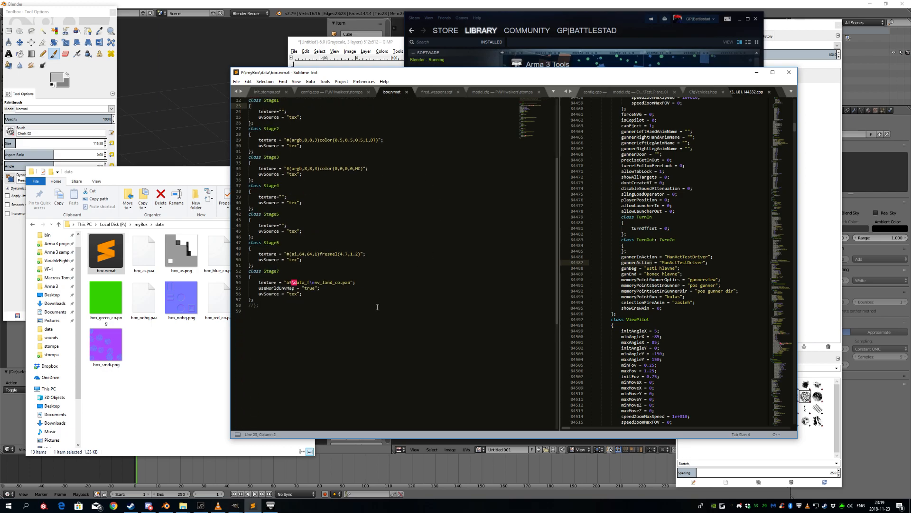
{"action": "scroll", "coordinate": [363, 314], "scroll_direction": "up", "scroll_amount": 6}
{"action": "scroll", "coordinate": [382, 312], "scroll_direction": "down", "scroll_amount": 3}
{"action": "scroll", "coordinate": [387, 309], "scroll_direction": "up", "scroll_amount": 3}
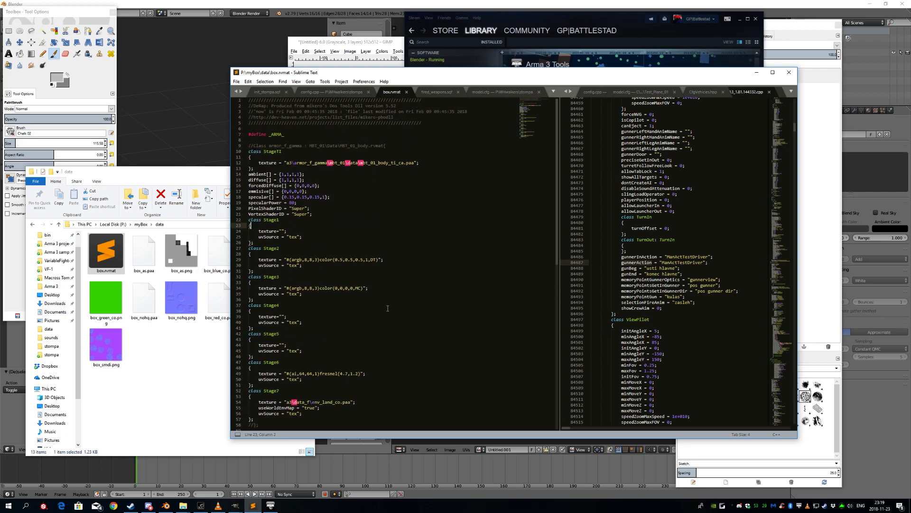
{"action": "scroll", "coordinate": [332, 118], "scroll_direction": "down", "scroll_amount": 3}
{"action": "scroll", "coordinate": [332, 117], "scroll_direction": "up", "scroll_amount": 3}
{"action": "scroll", "coordinate": [364, 252], "scroll_direction": "down", "scroll_amount": 8}
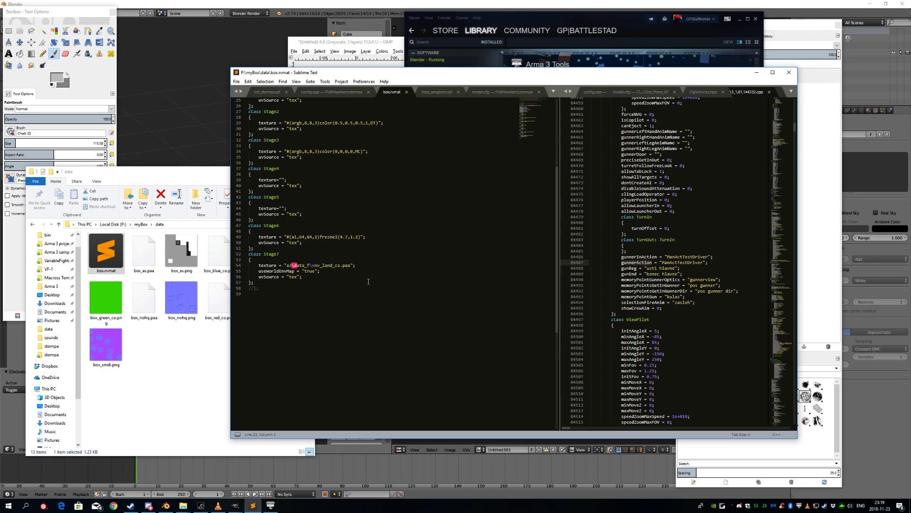
{"action": "scroll", "coordinate": [367, 291], "scroll_direction": "up", "scroll_amount": 8}
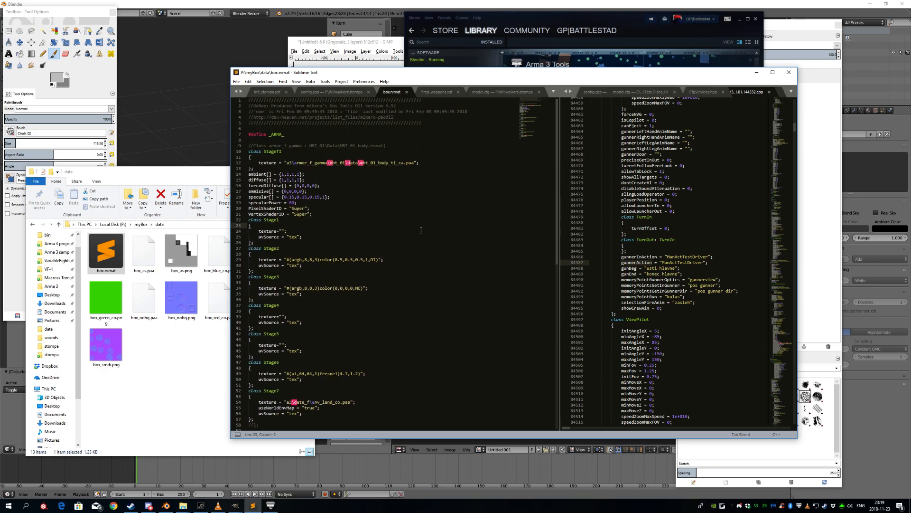
{"action": "scroll", "coordinate": [423, 231], "scroll_direction": "down", "scroll_amount": 1}
Place the editor beside the data folder, go to the Stage1 texture line and get the file name of box_nohq.paa.
{"action": "left_click_drag", "start_coordinate": [409, 72], "coordinate": [464, 89]}
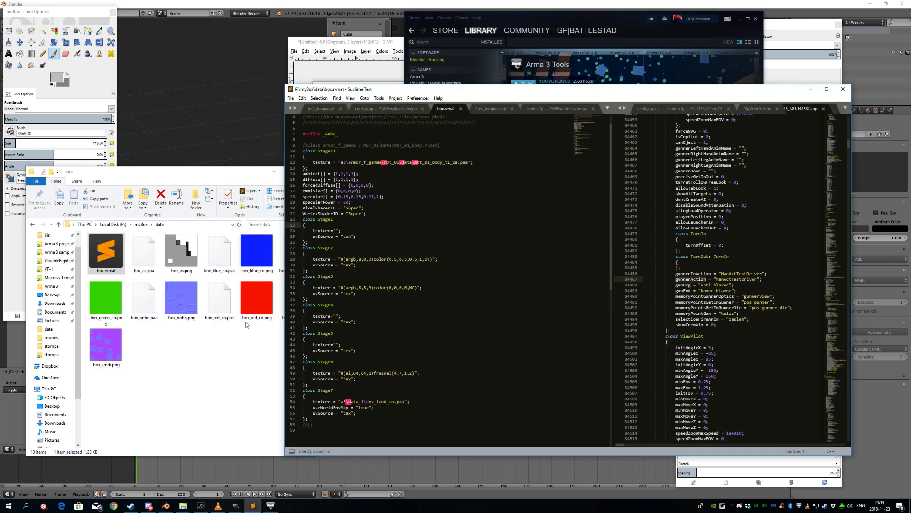
{"action": "left_click", "coordinate": [336, 231]}
{"action": "left_click", "coordinate": [367, 253]}
{"action": "left_click", "coordinate": [154, 309]}
{"action": "key", "text": "F2"}
Append box_nohq.paa to the data folder's path and copy myBox\data\box_nohq.paa without the drive prefix.
{"action": "left_click", "coordinate": [172, 226]}
{"action": "left_click", "coordinate": [172, 226]}
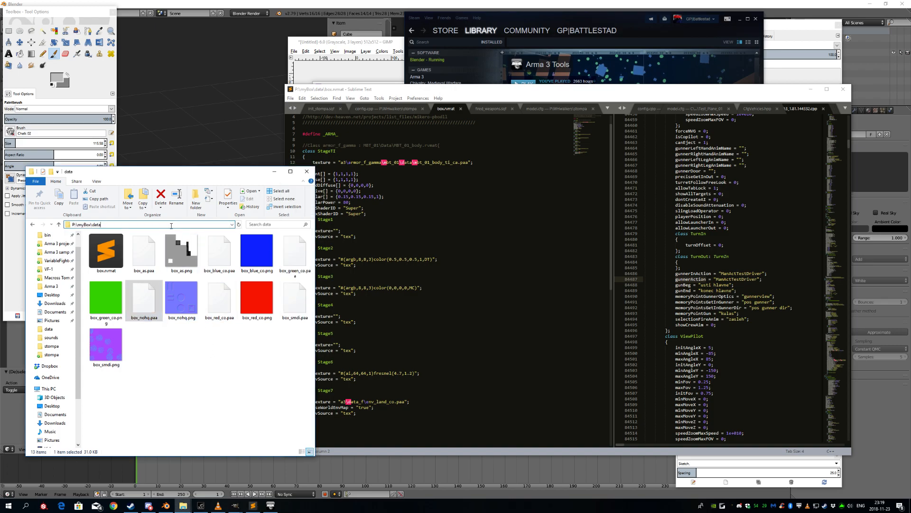
{"action": "type", "text": "\\"}
{"action": "type", "text": "box_nohq.paa"}
{"action": "key", "text": "shift+Home"}
{"action": "key", "text": "shift+Right"}
{"action": "key", "text": "shift+Right"}
{"action": "key", "text": "shift+Right"}
{"action": "key", "text": "ctrl+c"}
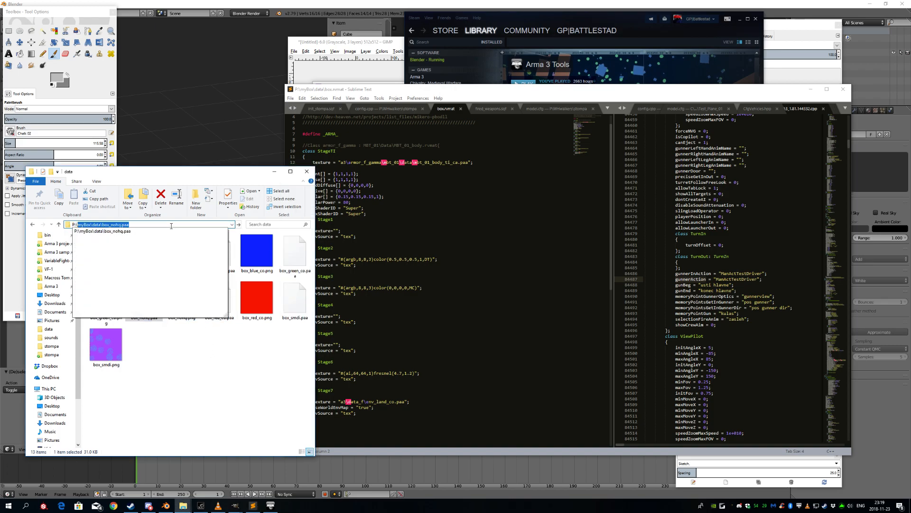
{"action": "key", "text": "Down"}
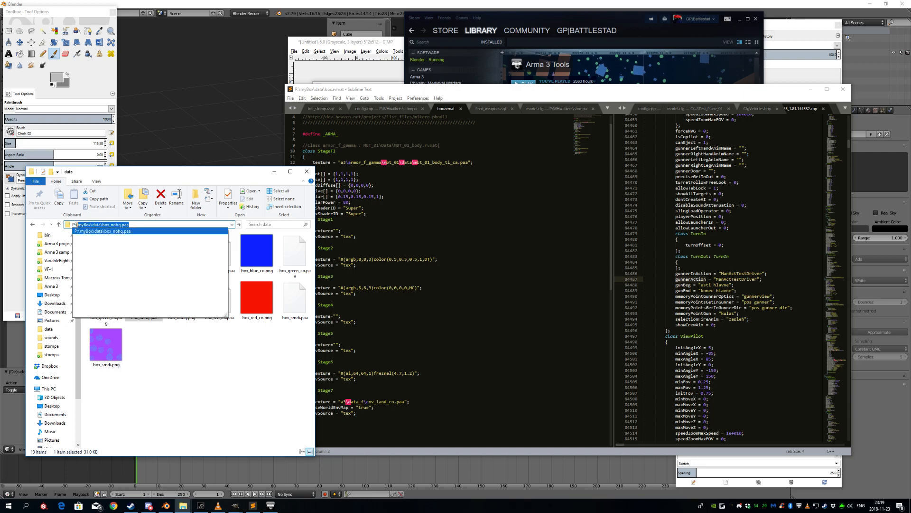
Set the Stage1 texture in box.rvmat to myBox\data\box_nohq.paa and go to the empty Stage4 and Stage5 texture lines.
{"action": "key", "text": "alt+Tab"}
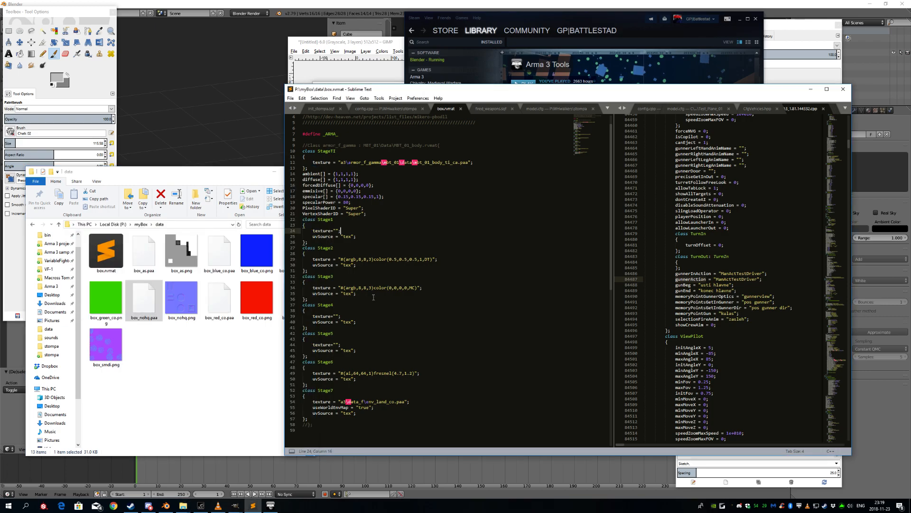
{"action": "key", "text": "ctrl+v"}
{"action": "key", "text": "Down"}
{"action": "key", "text": "Down"}
{"action": "key", "text": "Down"}
{"action": "key", "text": "Down"}
{"action": "key", "text": "Down"}
{"action": "key", "text": "Down"}
{"action": "key", "text": "Down"}
{"action": "key", "text": "Down"}
{"action": "key", "text": "Down"}
{"action": "key", "text": "Down"}
{"action": "key", "text": "Down"}
{"action": "key", "text": "Down"}
{"action": "key", "text": "Down"}
{"action": "key", "text": "Down"}
{"action": "key", "text": "Down"}
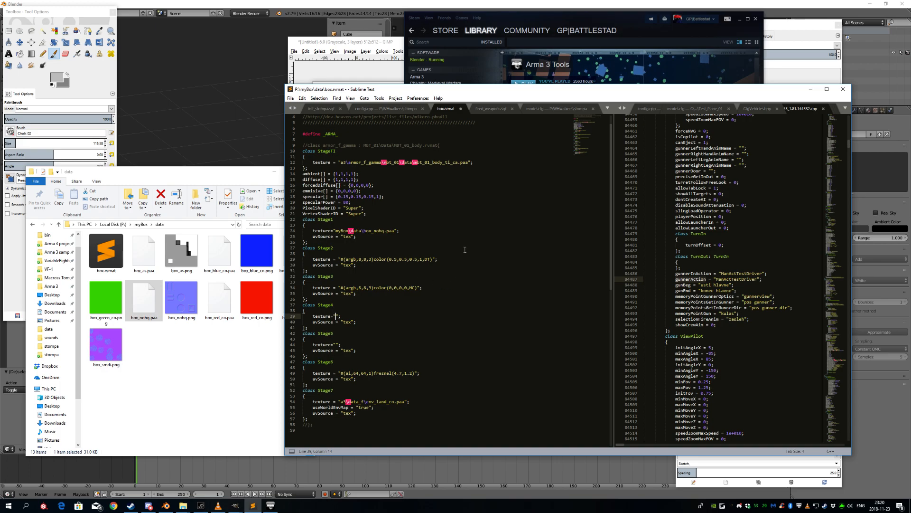
{"action": "left_click", "coordinate": [384, 330]}
{"action": "left_click", "coordinate": [394, 344]}
Open stompa_01.rvmat from P:\WHwalkers\stompa\data as a reference material.
{"action": "key", "text": "ctrl+o"}
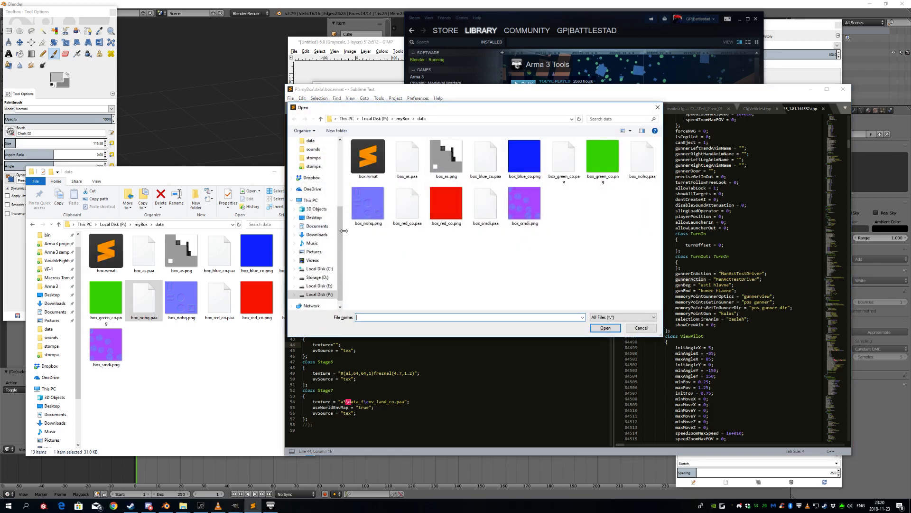
{"action": "scroll", "coordinate": [409, 251], "scroll_direction": "down", "scroll_amount": 10}
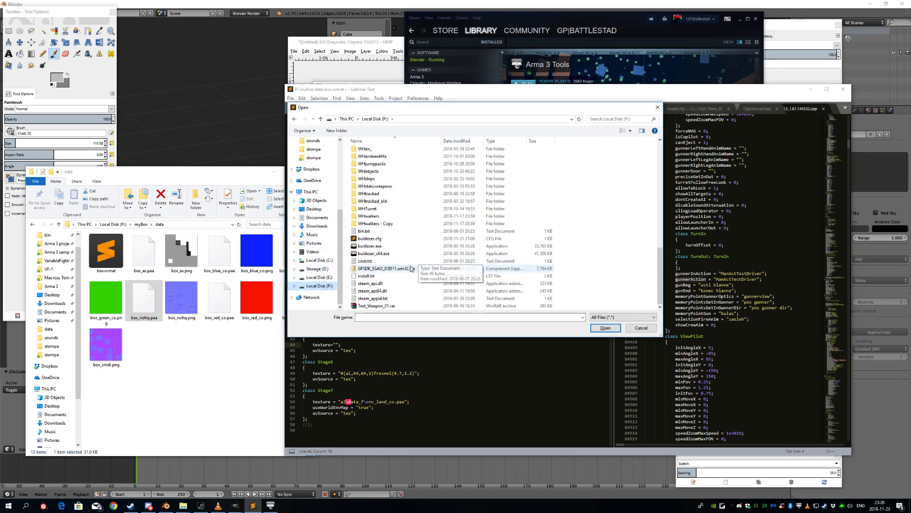
{"action": "left_click", "coordinate": [370, 209]}
{"action": "double_click", "coordinate": [372, 217]}
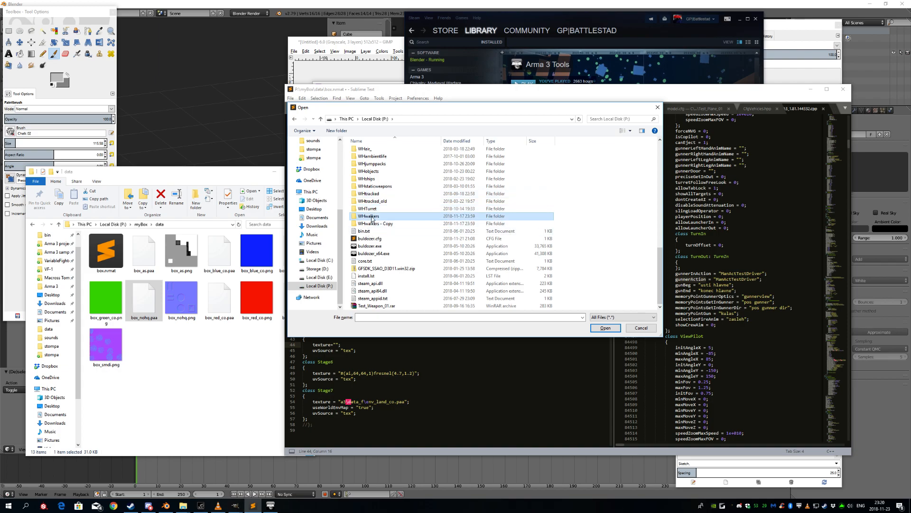
{"action": "key", "text": "Down"}
{"action": "key", "text": "Return"}
{"action": "key", "text": "Down"}
{"action": "key", "text": "Return"}
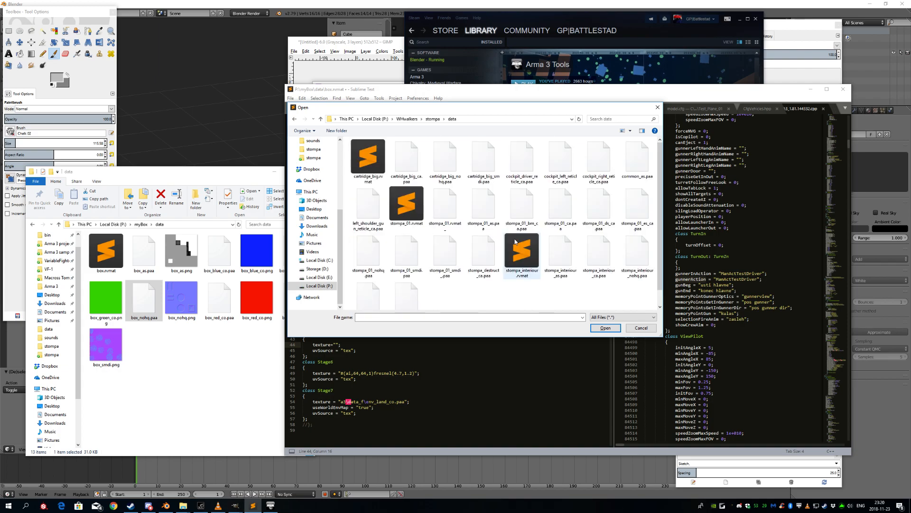
{"action": "double_click", "coordinate": [417, 209]}
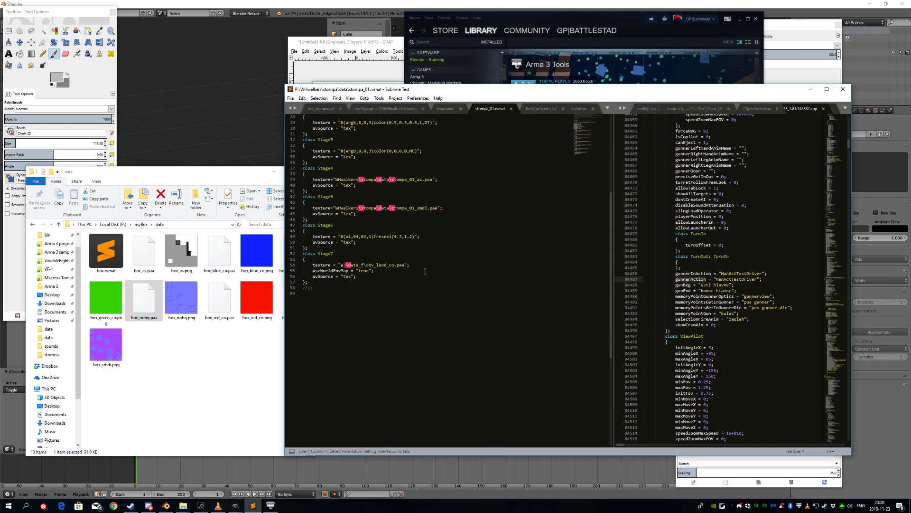
Examine how the stages of stompa_01.rvmat reference their textures, and close the file.
{"action": "scroll", "coordinate": [432, 272], "scroll_direction": "up", "scroll_amount": 5}
{"action": "left_click_drag", "start_coordinate": [354, 278], "coordinate": [306, 253]}
{"action": "left_click", "coordinate": [356, 299]}
{"action": "left_click", "coordinate": [378, 294]}
{"action": "left_click", "coordinate": [417, 237]}
{"action": "key", "text": "ctrl+w"}
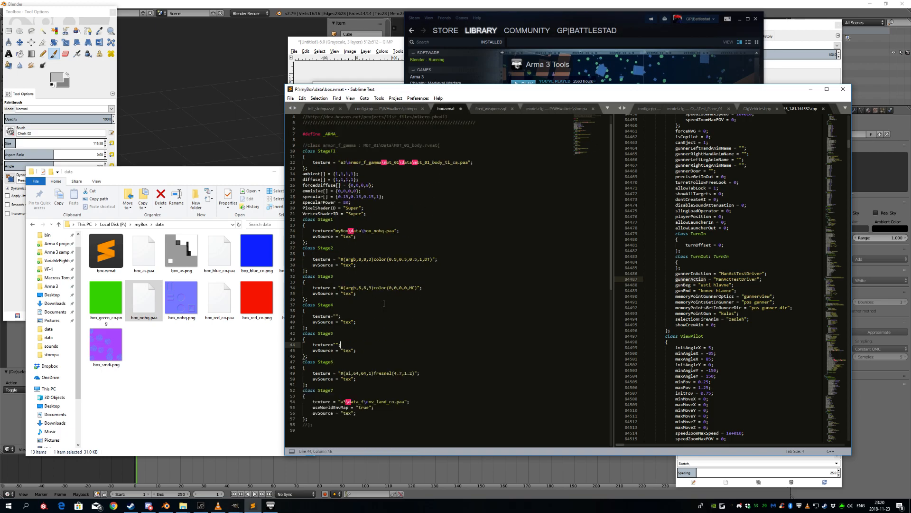
Set the Stage4 texture in box.rvmat to myBox\data\box_as.paa.
{"action": "double_click", "coordinate": [336, 315]}
{"action": "type", "text": "myBox\\data\\box_nohq.paa"}
{"action": "key", "text": "Left"}
{"action": "key", "text": "BackSpace"}
{"action": "key", "text": "BackSpace"}
{"action": "key", "text": "BackSpace"}
{"action": "key", "text": "BackSpace"}
{"action": "type", "text": "as"}
Set the Stage5 texture to myBox\data\box_smdi.paa, then save and close box.rvmat.
{"action": "key", "text": "Down"}
{"action": "key", "text": "Down"}
{"action": "key", "text": "Down"}
{"action": "key", "text": "Down"}
{"action": "key", "text": "Down"}
{"action": "key", "text": "Left"}
{"action": "key", "text": "Left"}
{"action": "type", "text": "myBox\\data\\box_nohq.paa"}
{"action": "key", "text": "BackSpace"}
{"action": "key", "text": "BackSpace"}
{"action": "key", "text": "BackSpace"}
{"action": "key", "text": "BackSpace"}
{"action": "type", "text": "smdi"}
{"action": "left_click", "coordinate": [473, 324]}
{"action": "key", "text": "ctrl+s"}
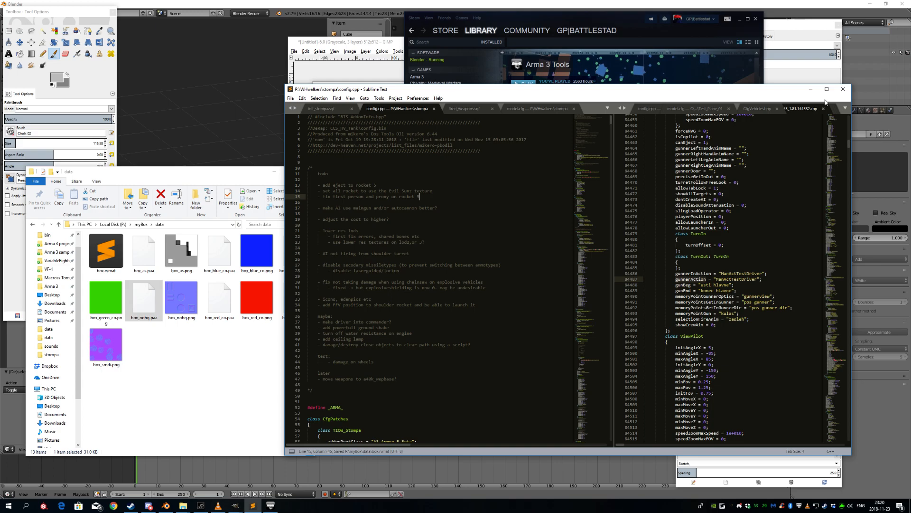
{"action": "left_click", "coordinate": [810, 89]}
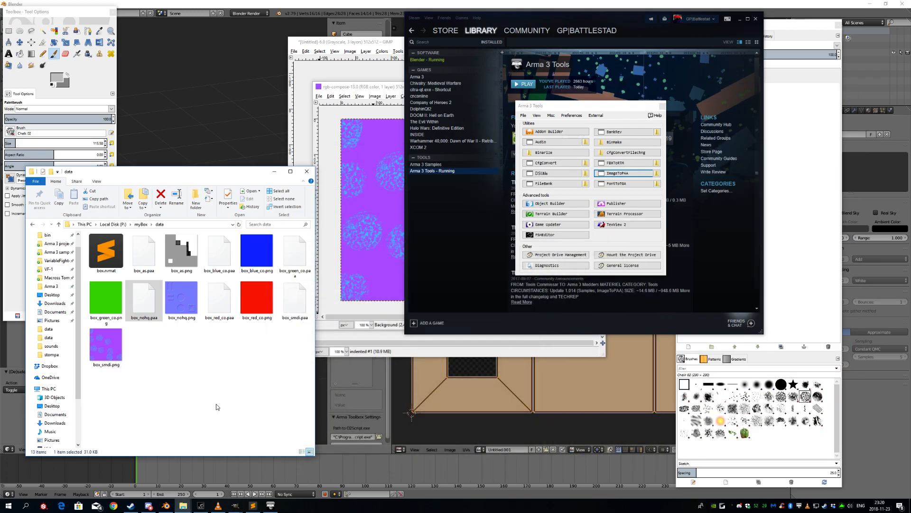
Append box.rvmat to the data folder's path in File Explorer and copy myBox\data\box.rvmat without the drive prefix.
{"action": "left_click", "coordinate": [108, 259]}
{"action": "key", "text": "F2"}
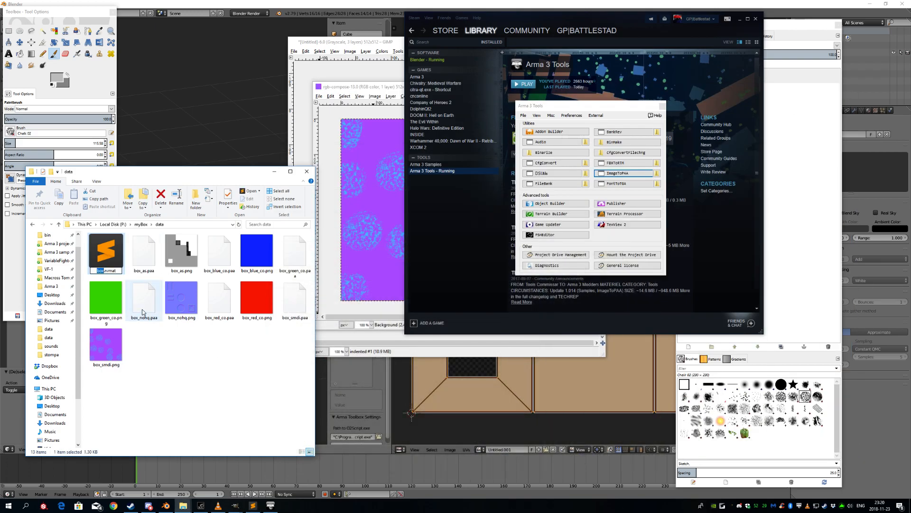
{"action": "left_click", "coordinate": [171, 369]}
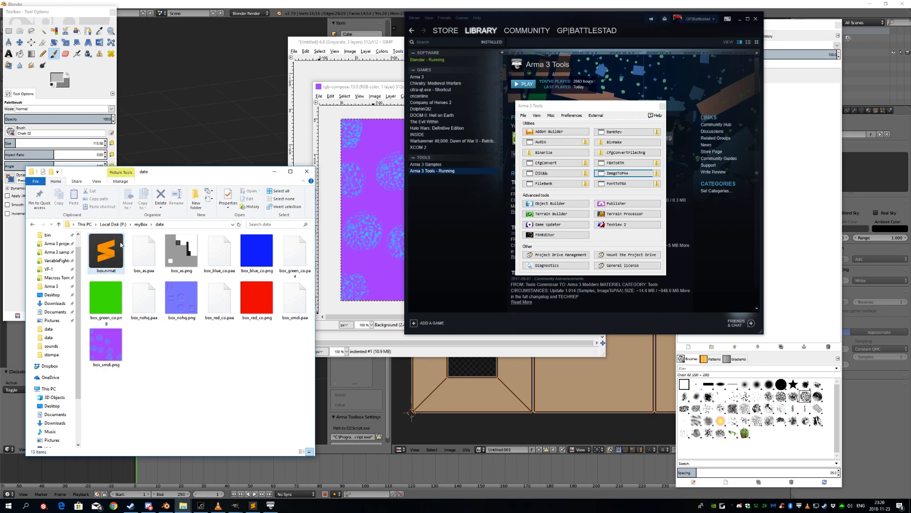
{"action": "left_click", "coordinate": [198, 225]}
{"action": "left_click", "coordinate": [198, 225]}
{"action": "type", "text": "\\myBox\\data\\"}
{"action": "type", "text": "box.rvmat"}
{"action": "key", "text": "shift+Home"}
{"action": "key", "text": "ctrl+shift+Right"}
{"action": "key", "text": "ctrl+c"}
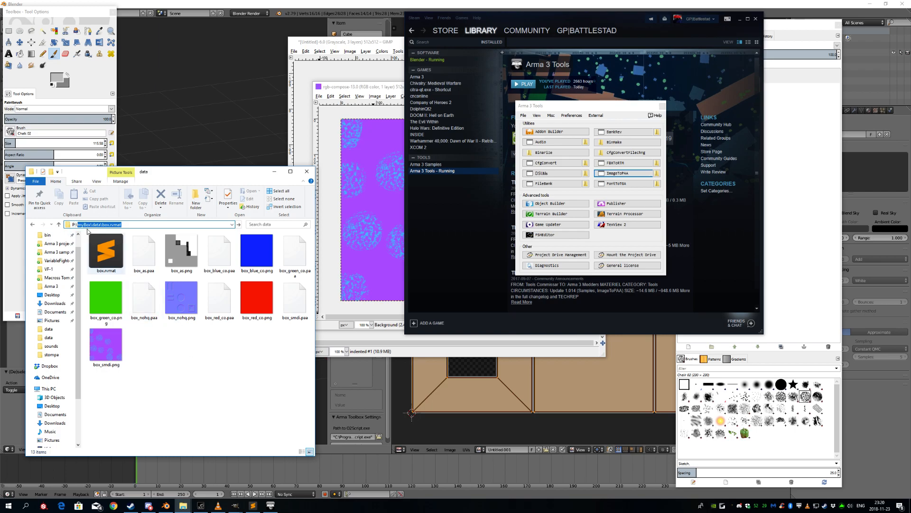
{"action": "left_click", "coordinate": [186, 357]}
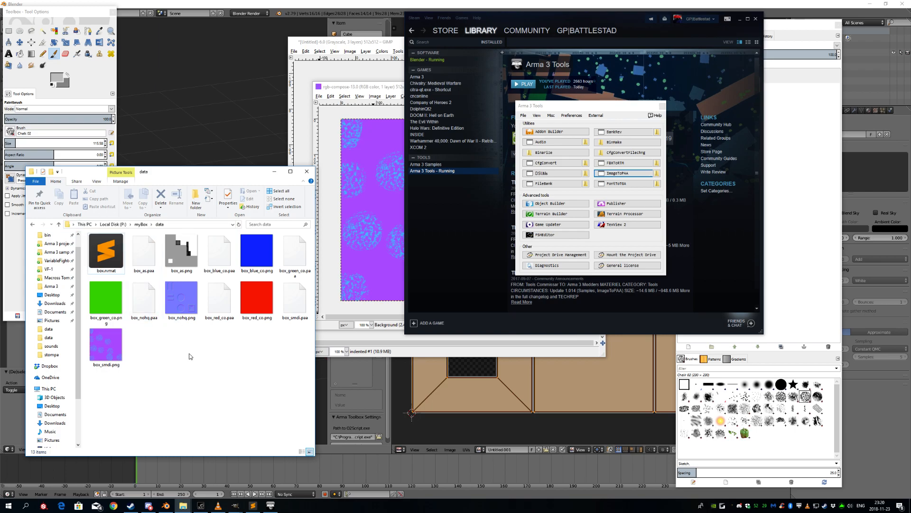
Switch to Blender and enable the Arma Object Properties for the cube.
{"action": "left_click", "coordinate": [223, 6]}
{"action": "scroll", "coordinate": [244, 228], "scroll_direction": "down", "scroll_amount": 5}
{"action": "middle_click_drag", "start_coordinate": [246, 229], "coordinate": [205, 288]}
{"action": "scroll", "coordinate": [245, 287], "scroll_direction": "up", "scroll_amount": 3}
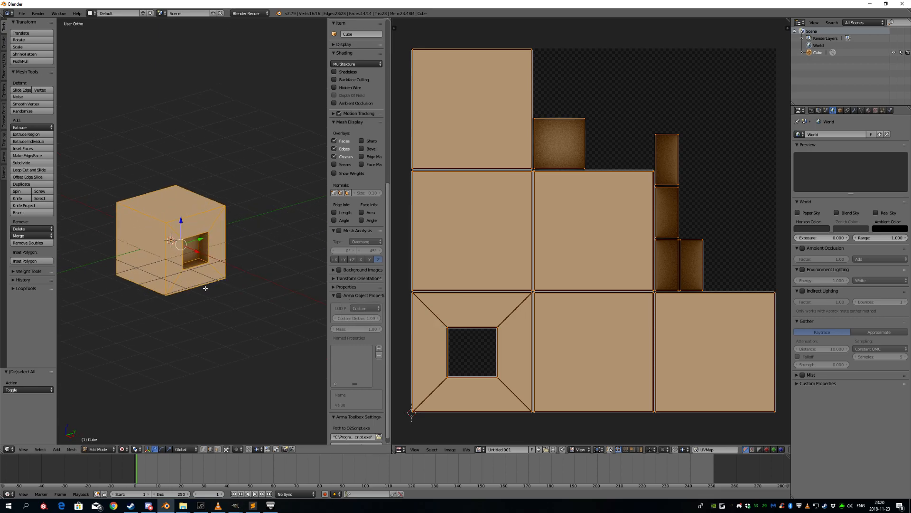
{"action": "left_click", "coordinate": [339, 296]}
{"action": "scroll", "coordinate": [279, 335], "scroll_direction": "down", "scroll_amount": 4}
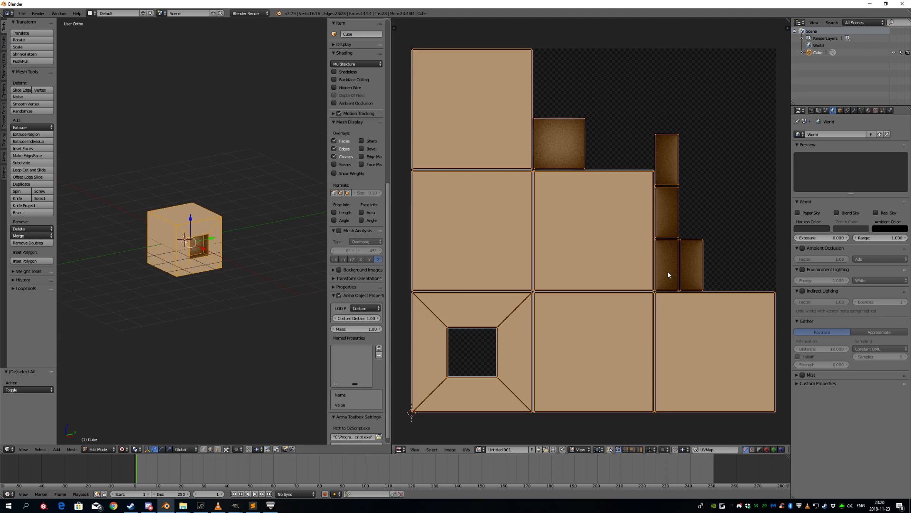
Create a new material for the cube and set its RV material file to myBox\data\box.rvmat.
{"action": "left_click", "coordinate": [869, 111]}
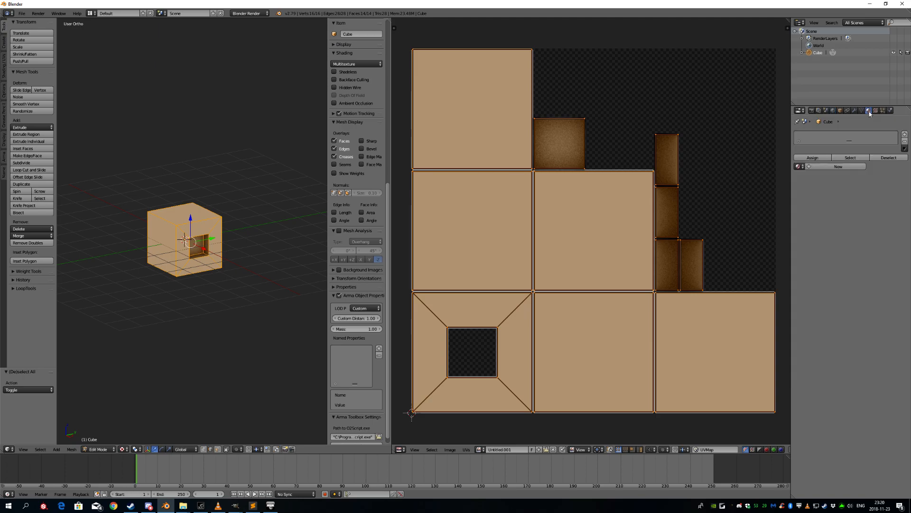
{"action": "left_click", "coordinate": [831, 167]}
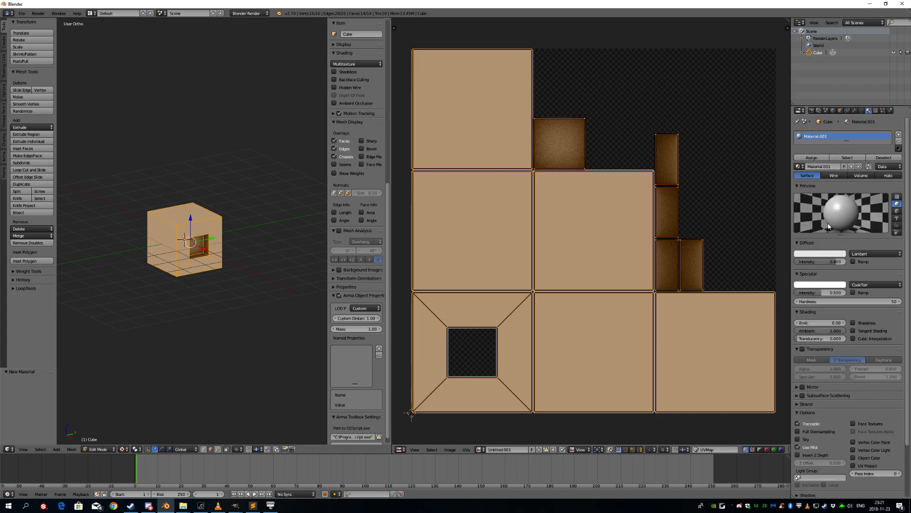
{"action": "scroll", "coordinate": [842, 275], "scroll_direction": "down", "scroll_amount": 3}
{"action": "left_click_drag", "start_coordinate": [793, 301], "coordinate": [716, 328]}
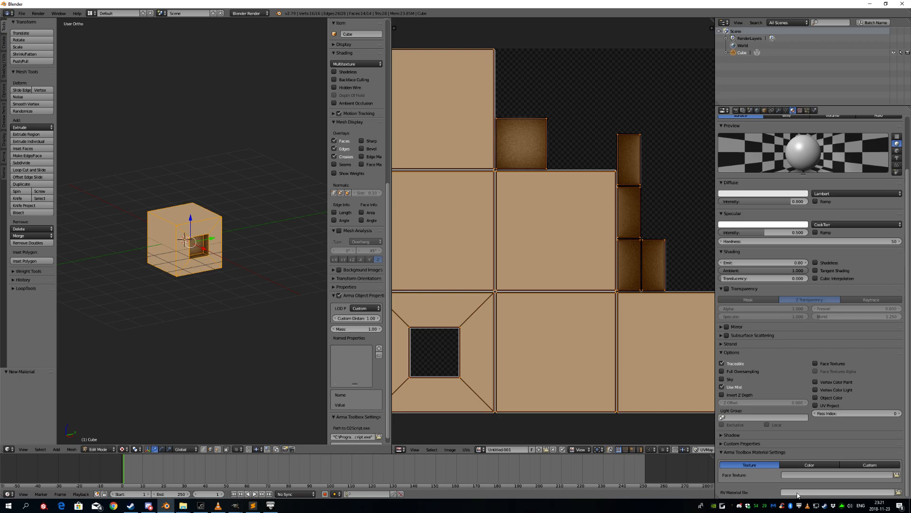
{"action": "key", "text": "ctrl+v"}
{"action": "key", "text": "Return"}
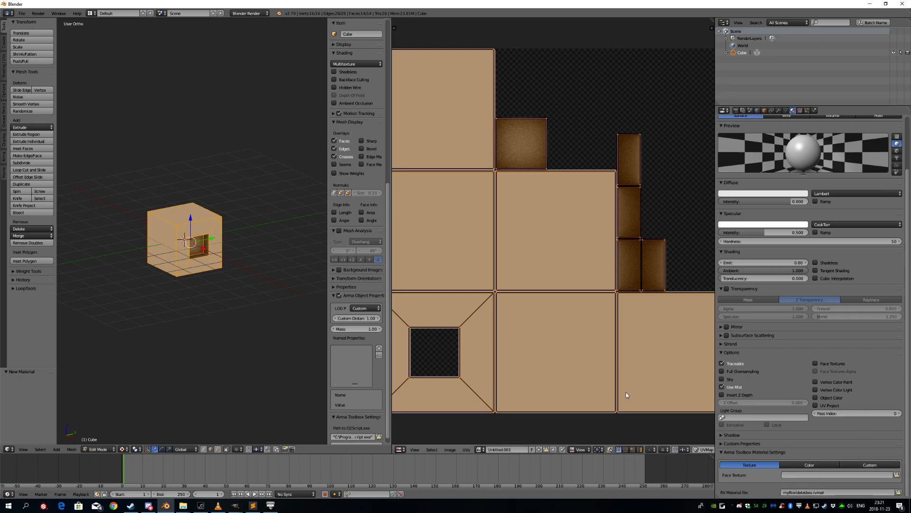
Append box_green_co.paa to the data folder's path in File Explorer and copy myBox\data\box_green_co.paa without the drive prefix.
{"action": "middle_click_drag", "start_coordinate": [211, 301], "coordinate": [207, 301]}
{"action": "left_click", "coordinate": [801, 474]}
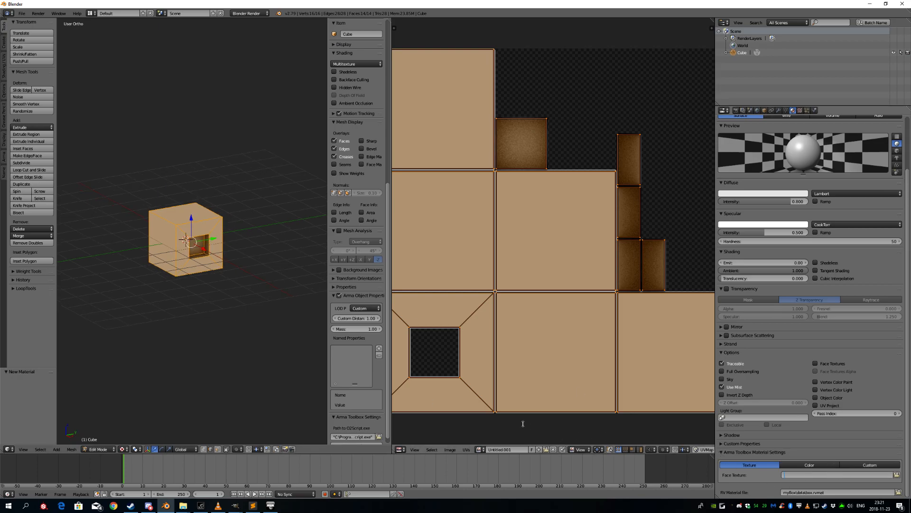
{"action": "left_click", "coordinate": [183, 505]}
{"action": "left_click", "coordinate": [100, 305]}
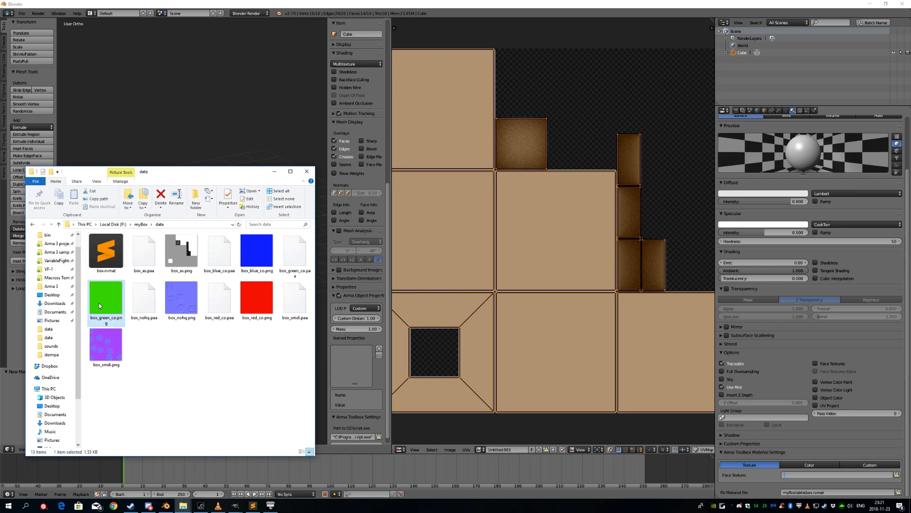
{"action": "left_click", "coordinate": [168, 351]}
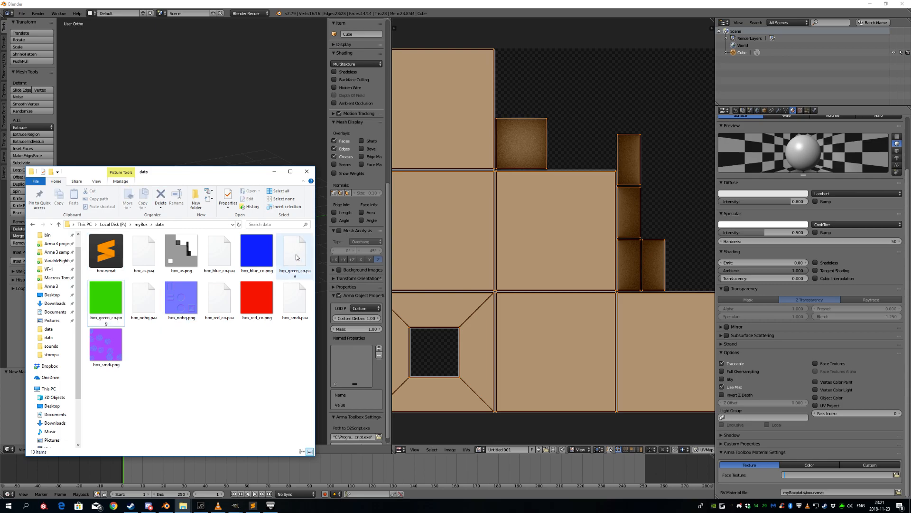
{"action": "left_click", "coordinate": [297, 257]}
{"action": "left_click", "coordinate": [185, 225]}
{"action": "left_click", "coordinate": [186, 226]}
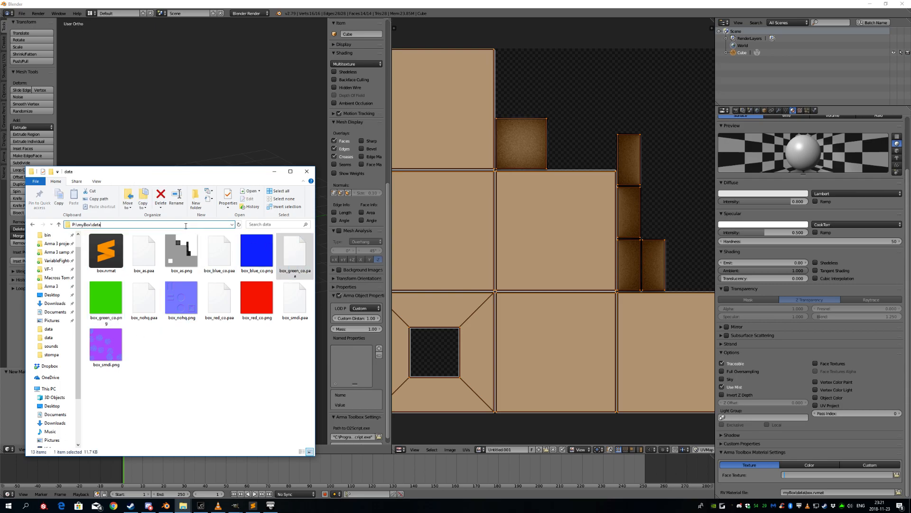
{"action": "type", "text": "\\"}
{"action": "type", "text": "box_green_co.paa"}
{"action": "key", "text": "shift+Home"}
{"action": "key", "text": "shift+Right"}
{"action": "key", "text": "shift+Right"}
{"action": "key", "text": "shift+Right"}
{"action": "key", "text": "ctrl+c"}
{"action": "left_click", "coordinate": [244, 424]}
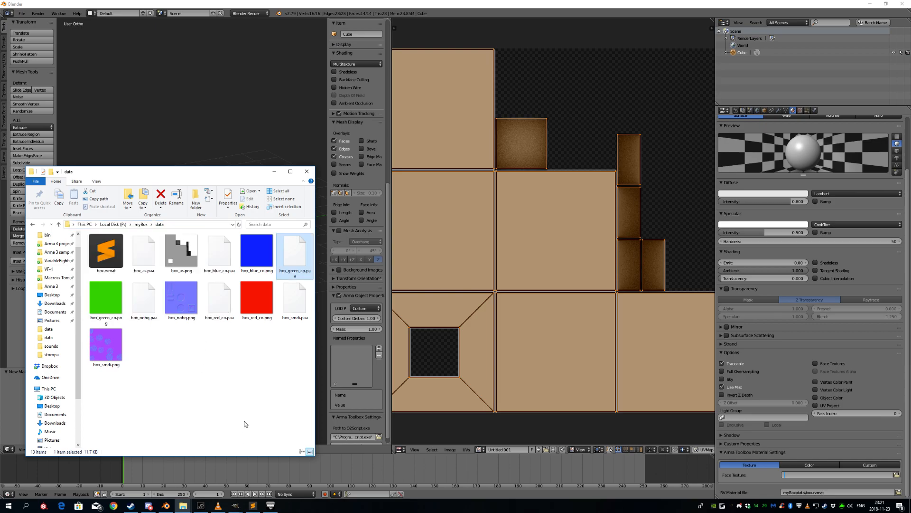
Set the material's face texture to myBox\data\box_green_co.paa and assign the material to the cube's selected faces.
{"action": "left_click", "coordinate": [807, 479]}
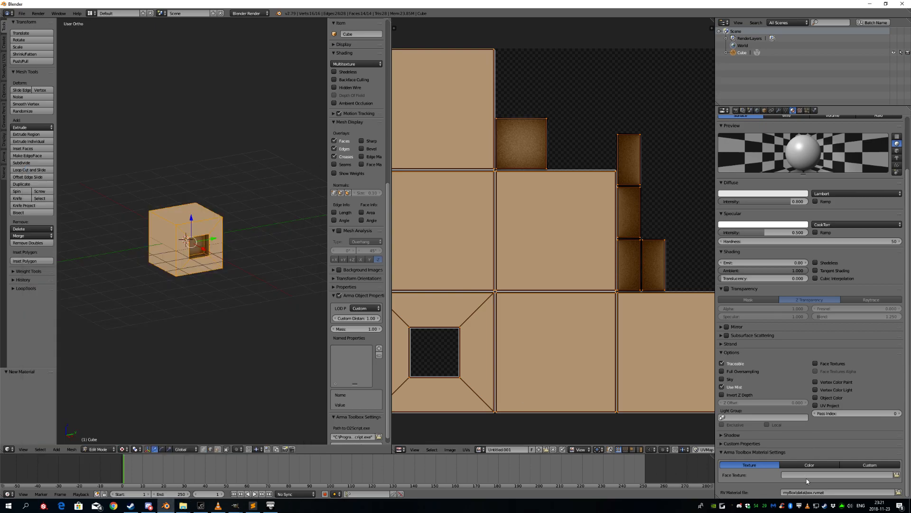
{"action": "left_click", "coordinate": [802, 477]}
{"action": "key", "text": "ctrl+v"}
{"action": "key", "text": "Return"}
{"action": "key", "text": "Home"}
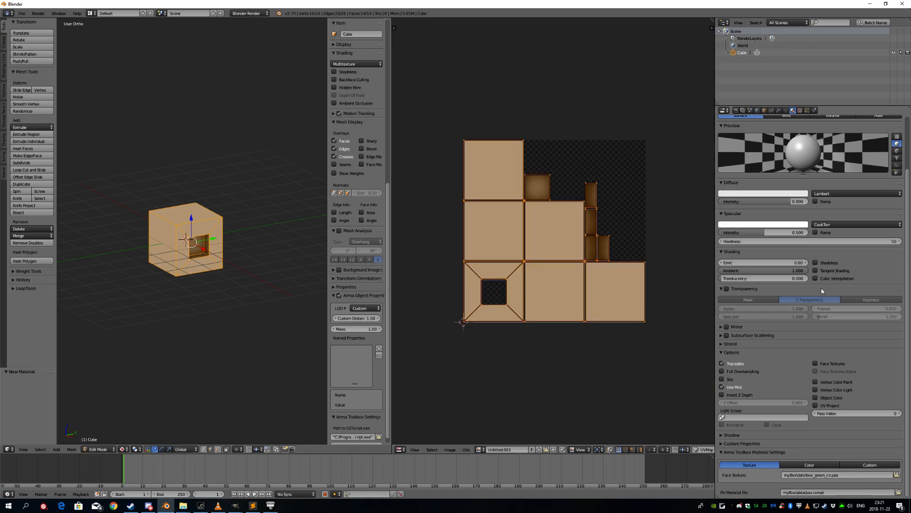
{"action": "scroll", "coordinate": [759, 190], "scroll_direction": "up", "scroll_amount": 3}
{"action": "left_click", "coordinate": [748, 158]}
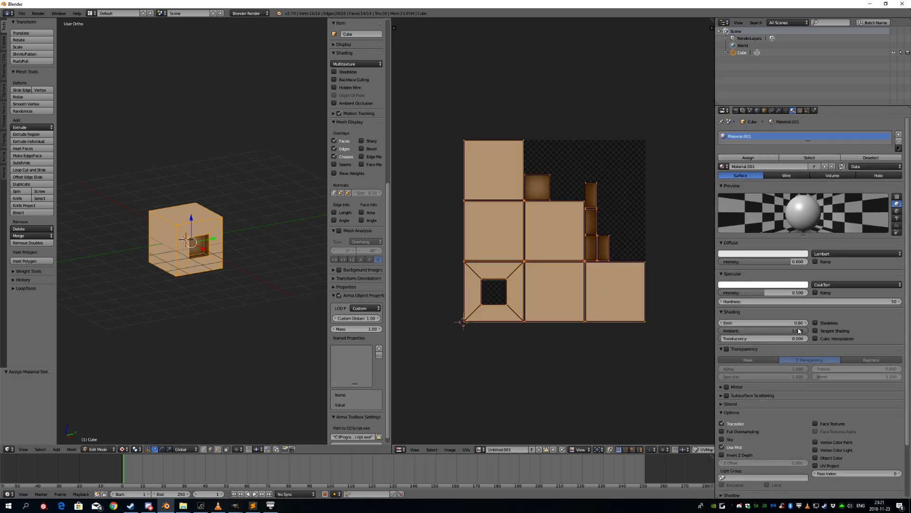
{"action": "scroll", "coordinate": [795, 305], "scroll_direction": "down", "scroll_amount": 3}
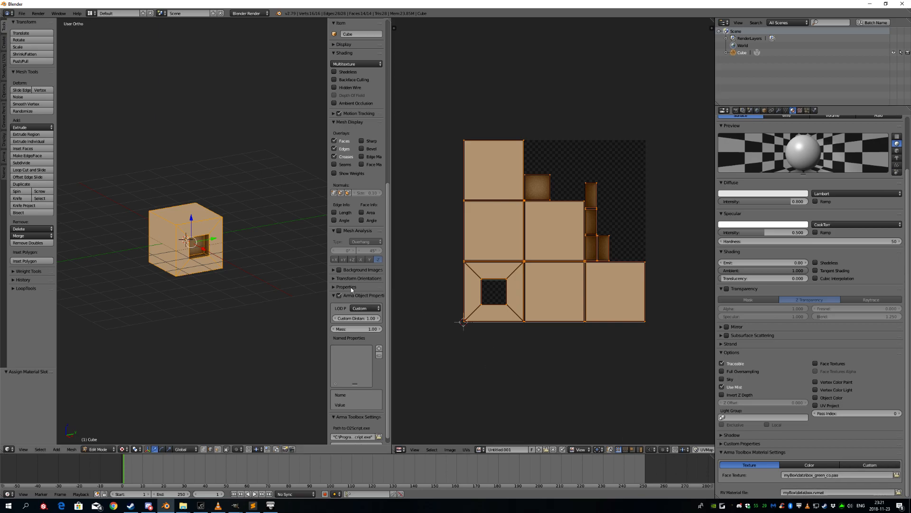
Export the cube as an Arma P3D model named box.p3d into P:\myBox.
{"action": "left_click_drag", "start_coordinate": [388, 316], "coordinate": [440, 317]}
{"action": "scroll", "coordinate": [284, 322], "scroll_direction": "up", "scroll_amount": 3}
{"action": "middle_click_drag", "start_coordinate": [276, 319], "coordinate": [159, 95]}
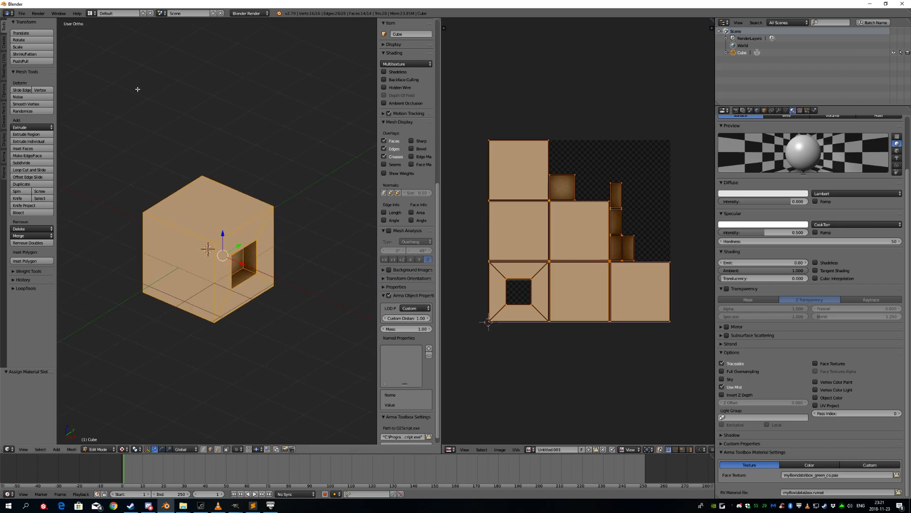
{"action": "left_click", "coordinate": [21, 13]}
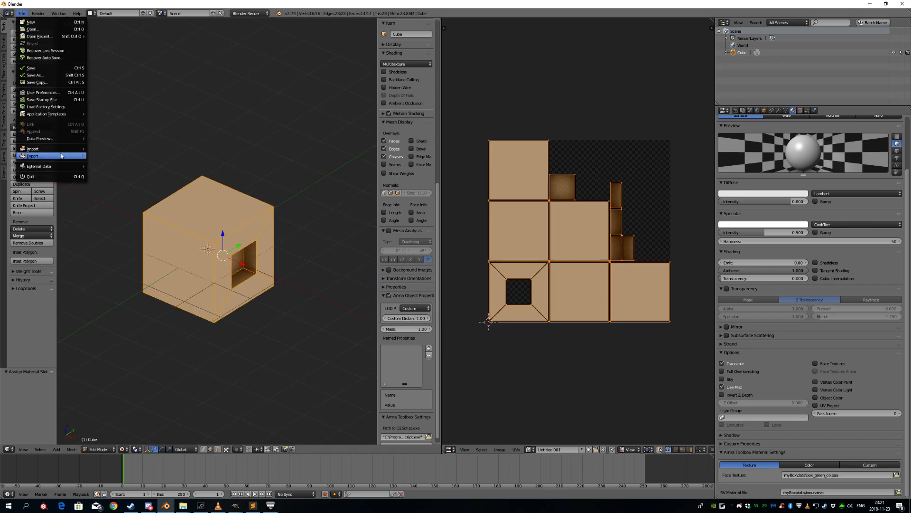
{"action": "mouse_move", "coordinate": [33, 156]}
{"action": "left_click", "coordinate": [130, 221]}
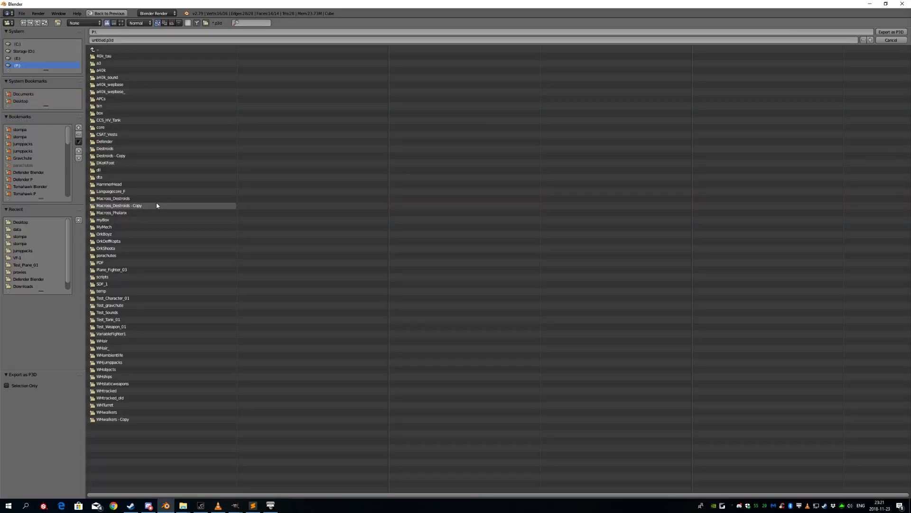
{"action": "left_click", "coordinate": [102, 220]}
{"action": "left_click", "coordinate": [107, 40]}
{"action": "type", "text": "box"}
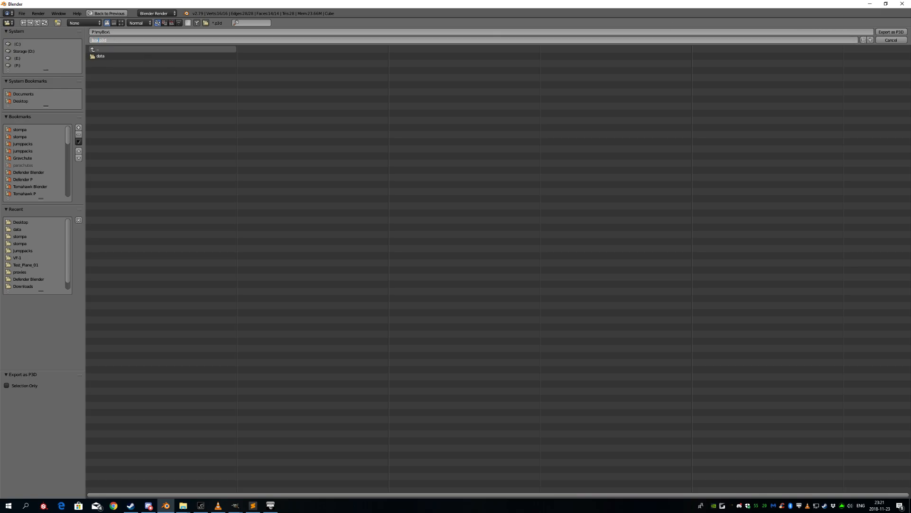
{"action": "key", "text": "Return"}
{"action": "left_click", "coordinate": [886, 32]}
Launch Object Builder from Arma 3 Tools and move its window to fit on screen.
{"action": "middle_click_drag", "start_coordinate": [205, 257], "coordinate": [211, 249]}
{"action": "left_click", "coordinate": [203, 506]}
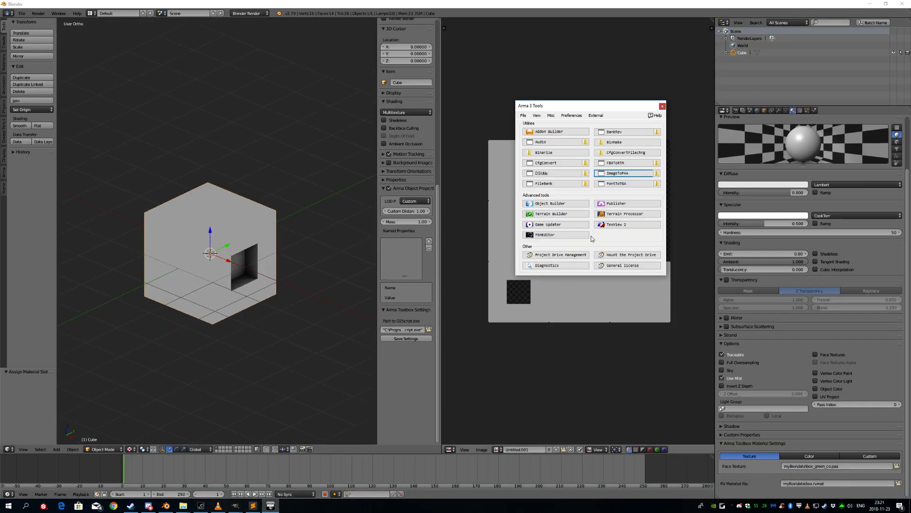
{"action": "left_click", "coordinate": [572, 204]}
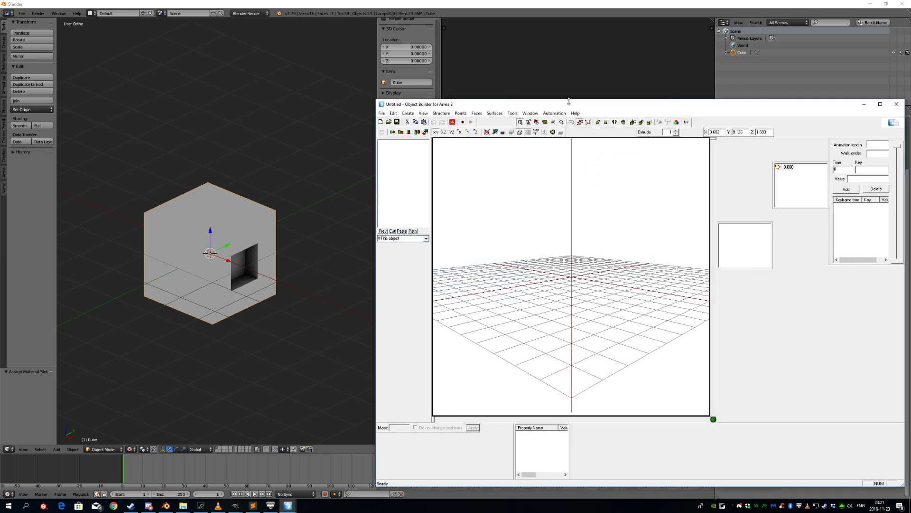
{"action": "left_click_drag", "start_coordinate": [569, 104], "coordinate": [514, 70]}
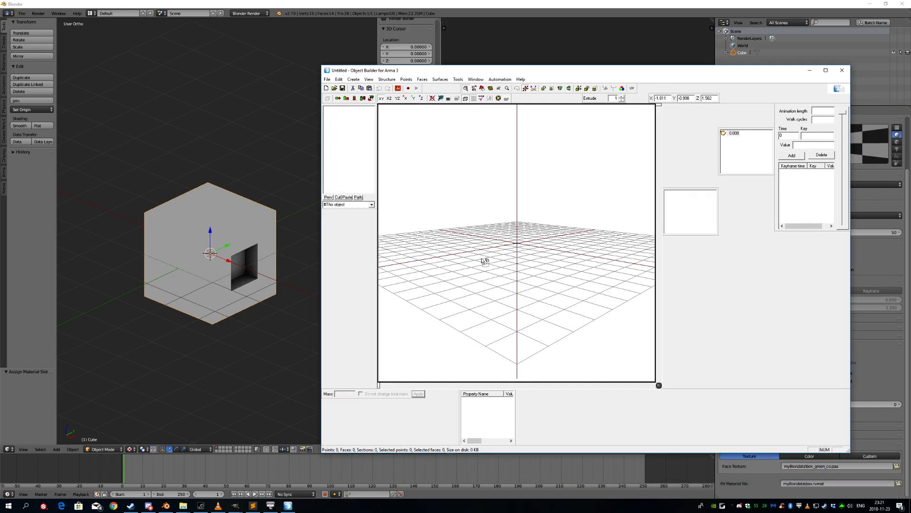
Open box.p3d from P:\myBox in Object Builder.
{"action": "key", "text": "ctrl+o"}
{"action": "left_click", "coordinate": [631, 202]}
{"action": "left_click", "coordinate": [631, 202]}
{"action": "scroll", "coordinate": [558, 265], "scroll_direction": "down", "scroll_amount": 3}
{"action": "scroll", "coordinate": [553, 260], "scroll_direction": "down", "scroll_amount": 3}
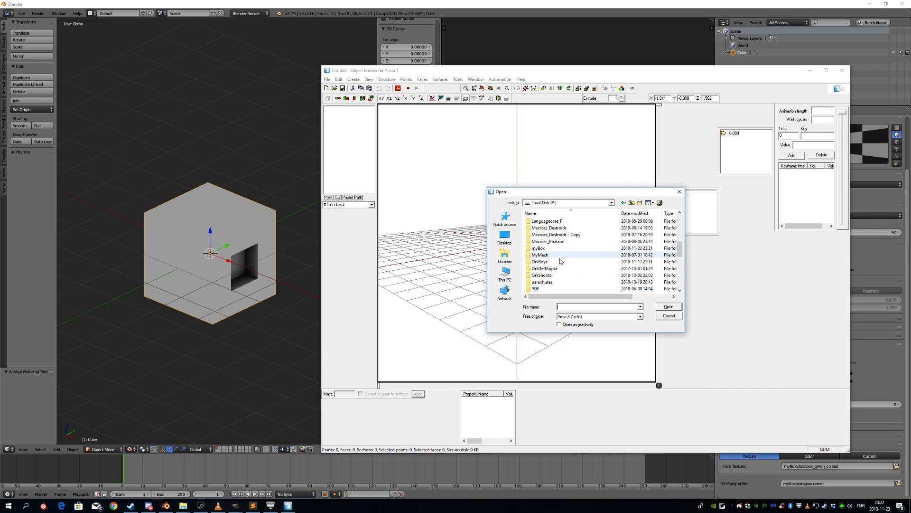
{"action": "double_click", "coordinate": [545, 247]}
{"action": "double_click", "coordinate": [540, 228]}
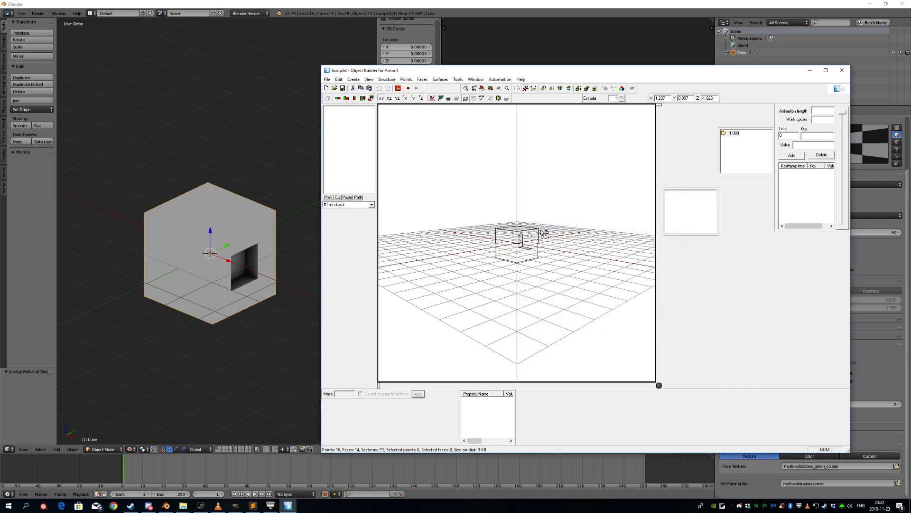
Start the Buldozer viewer, examine the textured cube from several sides, and close the viewer.
{"action": "left_click", "coordinate": [369, 80]}
{"action": "mouse_move", "coordinate": [411, 92]}
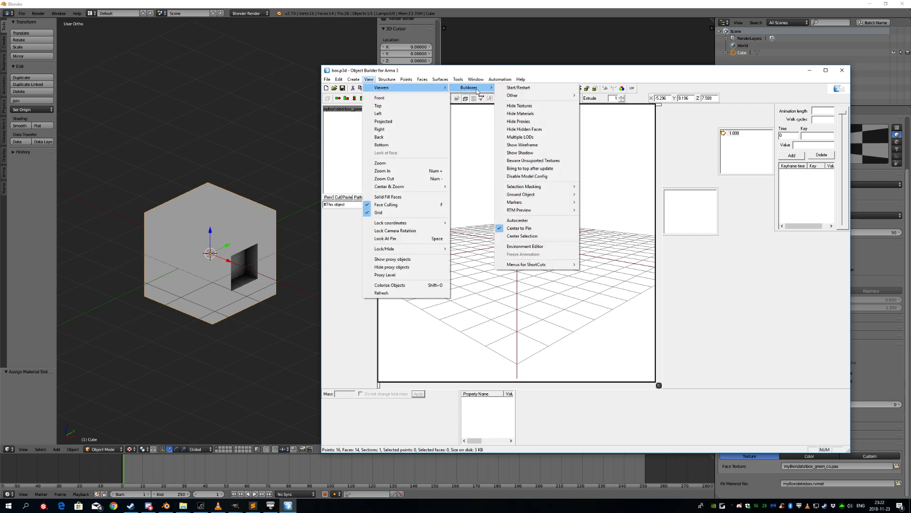
{"action": "left_click", "coordinate": [526, 89]}
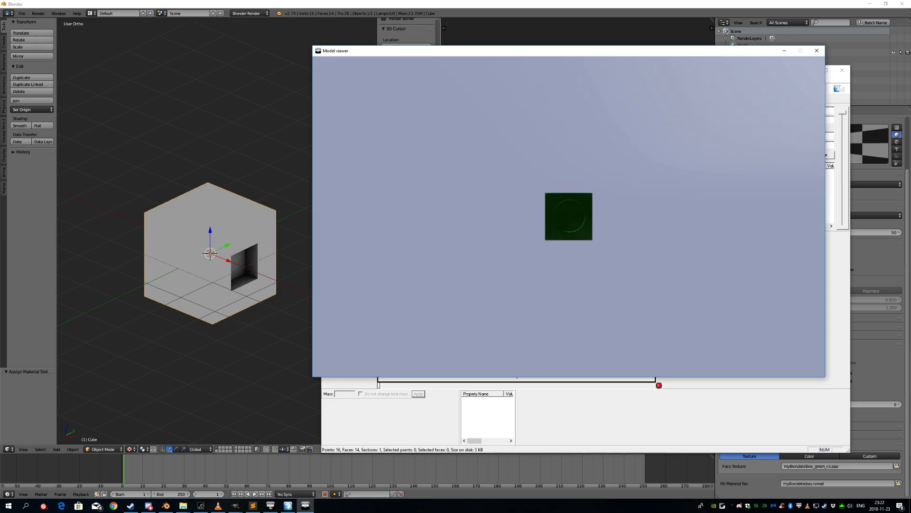
{"action": "scroll", "coordinate": [569, 217], "scroll_direction": "up", "scroll_amount": 3}
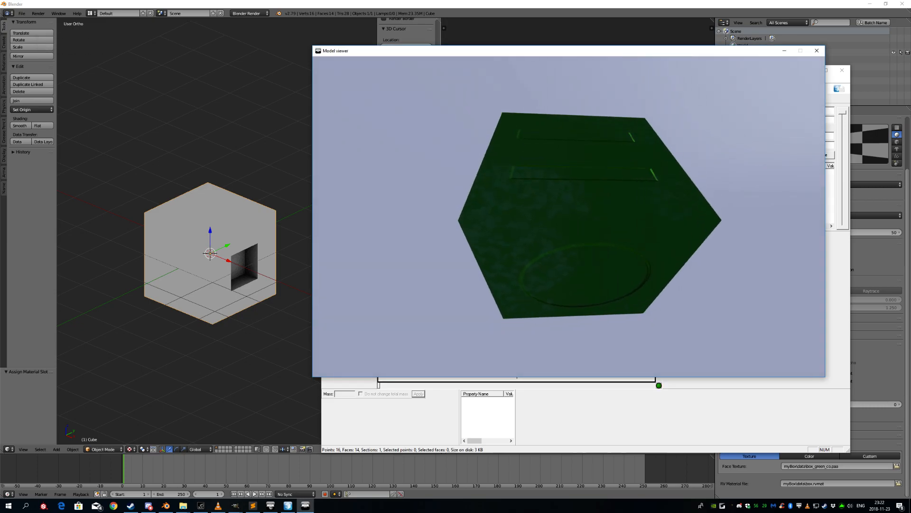
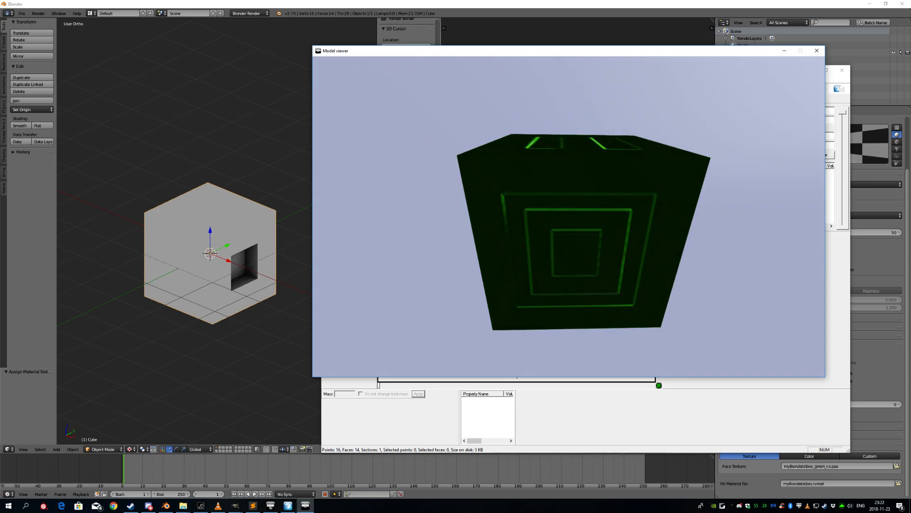
{"action": "left_click_drag", "start_coordinate": [570, 214], "coordinate": [622, 201]}
{"action": "left_click_drag", "start_coordinate": [569, 217], "coordinate": [479, 273]}
{"action": "key", "text": "Escape"}
{"action": "middle_click_drag", "start_coordinate": [238, 271], "coordinate": [221, 280]}
{"action": "scroll", "coordinate": [232, 266], "scroll_direction": "down", "scroll_amount": 5}
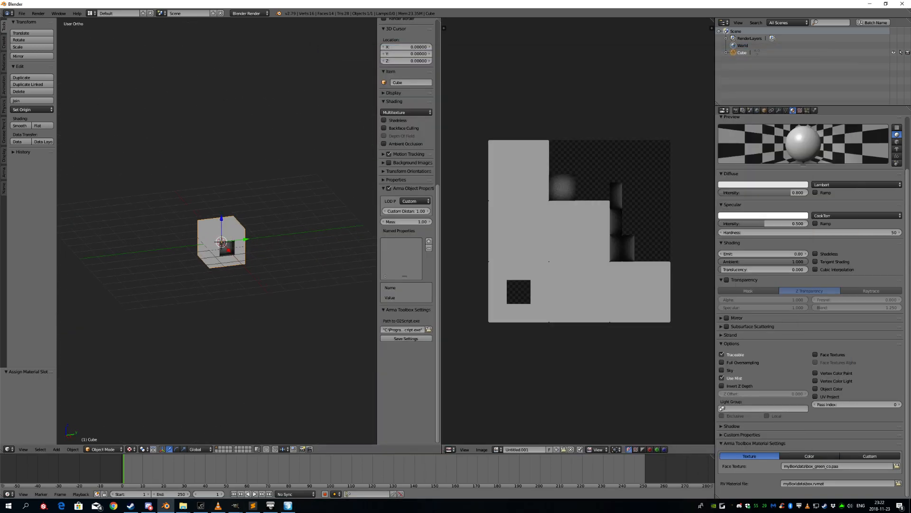
{"action": "left_click", "coordinate": [253, 506]}
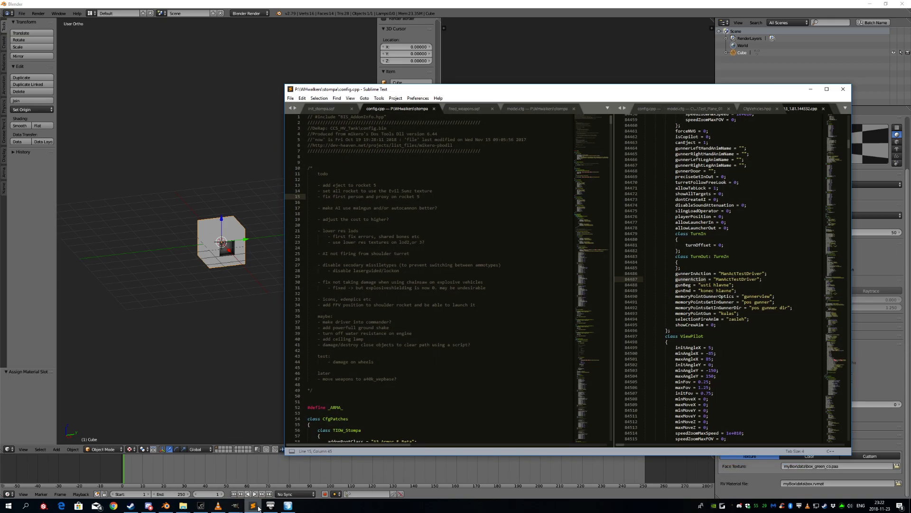
{"action": "left_click", "coordinate": [253, 505]}
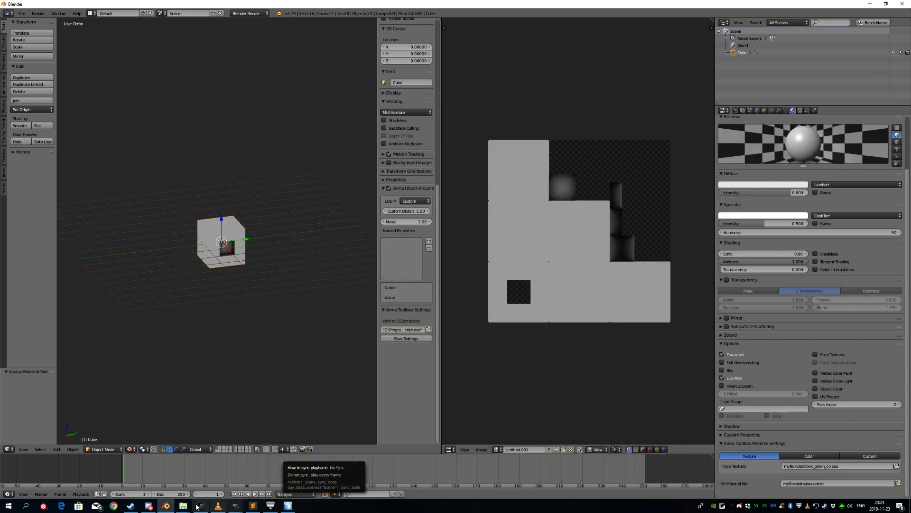
Go up to the myBox folder in File Explorer and open the options for its empty area.
{"action": "mouse_move", "coordinate": [183, 505]}
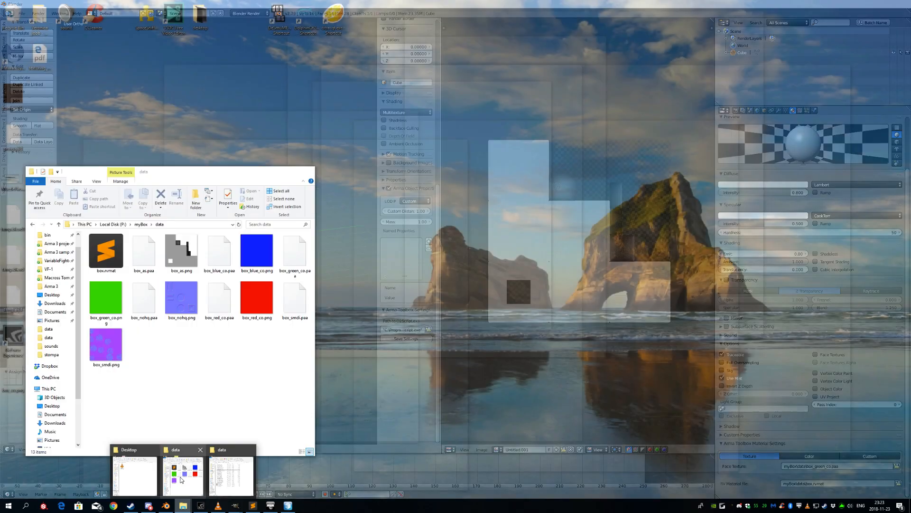
{"action": "left_click", "coordinate": [182, 479]}
{"action": "left_click", "coordinate": [141, 225]}
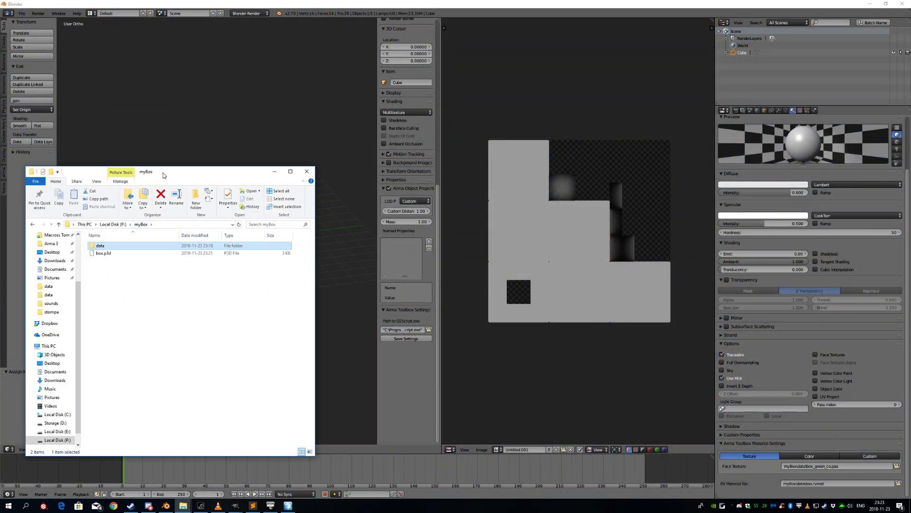
{"action": "left_click_drag", "start_coordinate": [200, 172], "coordinate": [258, 122]}
{"action": "right_click", "coordinate": [185, 264]}
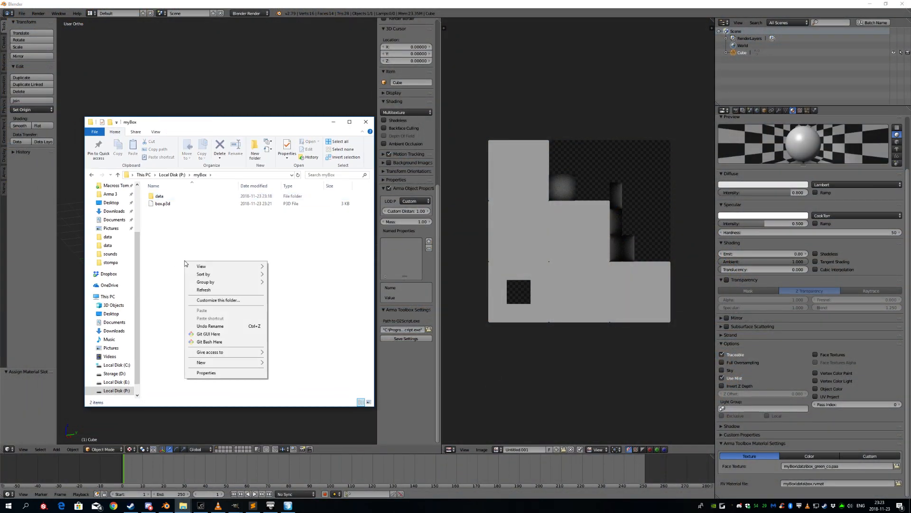
Create a new text document in the myBox folder, name it config.cpp and accept the extension change.
{"action": "mouse_move", "coordinate": [232, 363]}
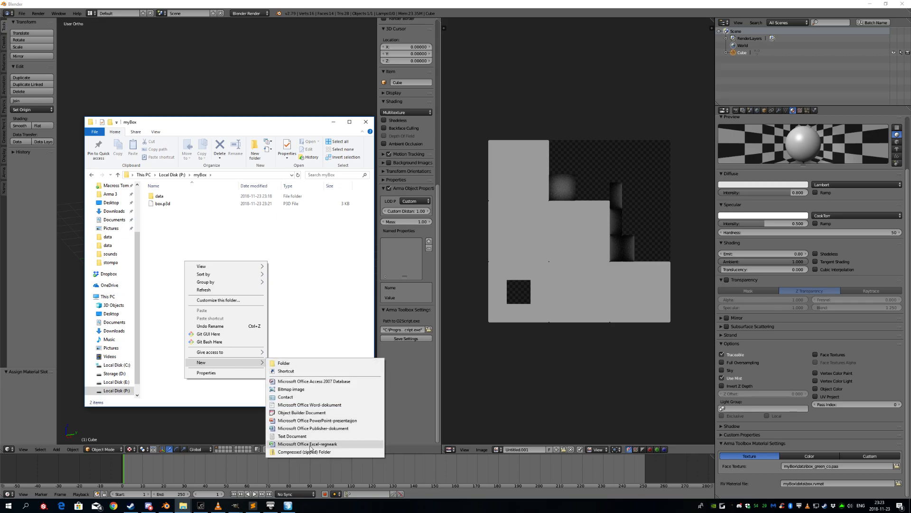
{"action": "left_click", "coordinate": [291, 435]}
{"action": "type", "text": "config"}
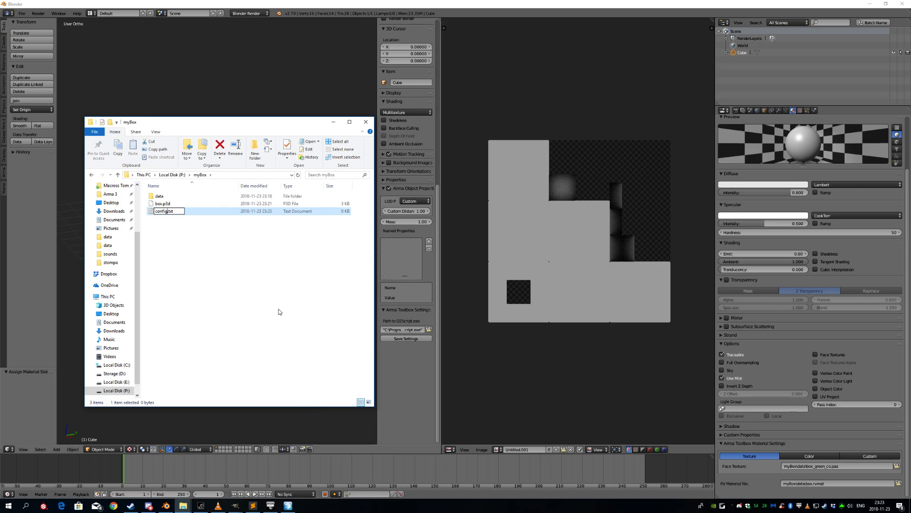
{"action": "key", "text": "BackSpace"}
{"action": "key", "text": "BackSpace"}
{"action": "key", "text": "BackSpace"}
{"action": "type", "text": "cpp"}
{"action": "key", "text": "Return"}
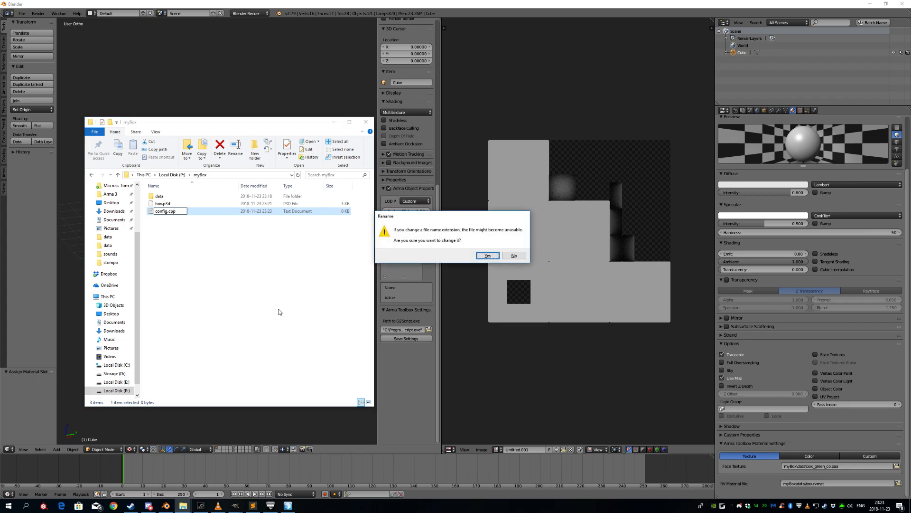
{"action": "key", "text": "Return"}
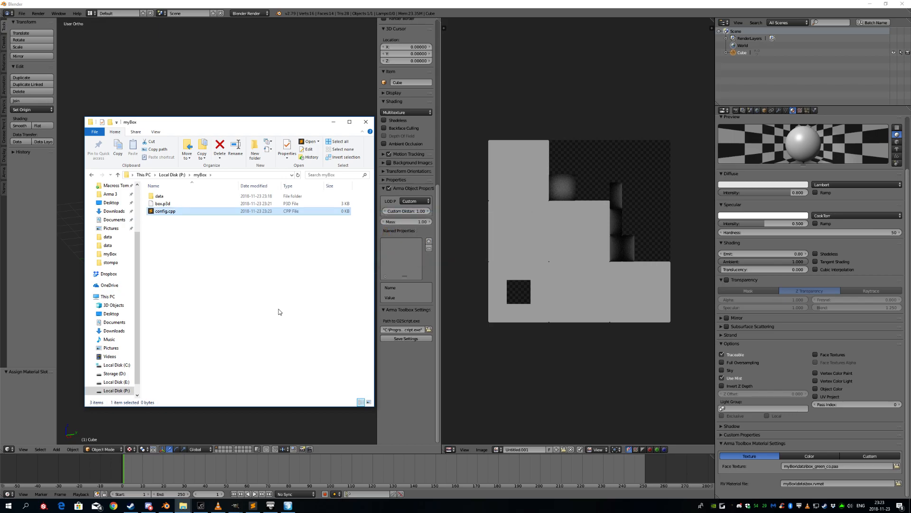
Open config.cpp from the myBox folder in Sublime Text and enlarge the editor window.
{"action": "key", "text": "Return"}
{"action": "left_click_drag", "start_coordinate": [453, 110], "coordinate": [335, 107]}
{"action": "left_click_drag", "start_coordinate": [405, 93], "coordinate": [287, 67]}
{"action": "left_click", "coordinate": [498, 258]}
{"action": "left_click", "coordinate": [637, 274]}
{"action": "scroll", "coordinate": [635, 247], "scroll_direction": "down", "scroll_amount": 8}
{"action": "scroll", "coordinate": [635, 246], "scroll_direction": "up", "scroll_amount": 3}
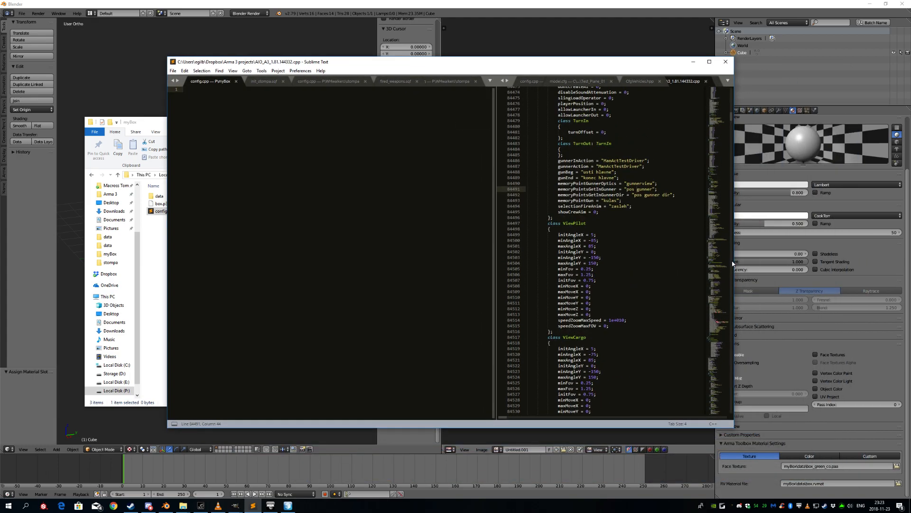
{"action": "left_click_drag", "start_coordinate": [734, 270], "coordinate": [865, 270]}
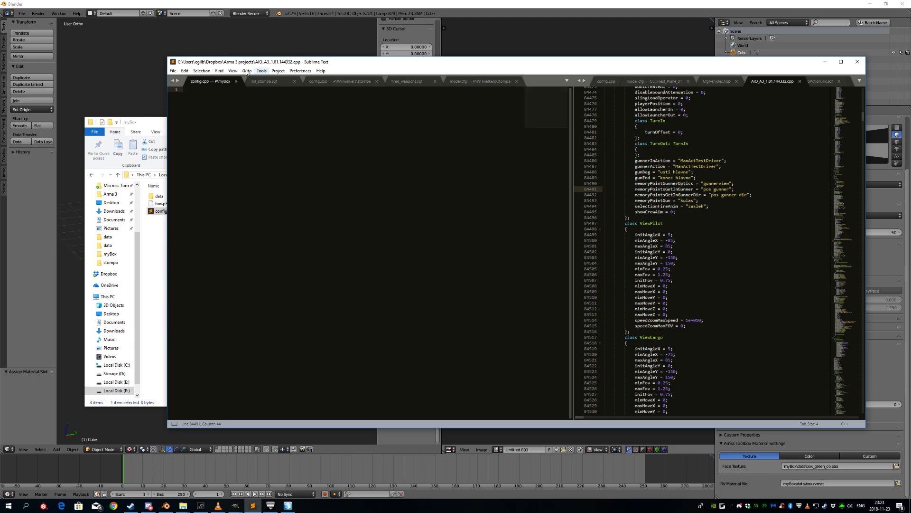
{"action": "left_click_drag", "start_coordinate": [197, 60], "coordinate": [240, 105]}
{"action": "left_click_drag", "start_coordinate": [294, 99], "coordinate": [294, 57]}
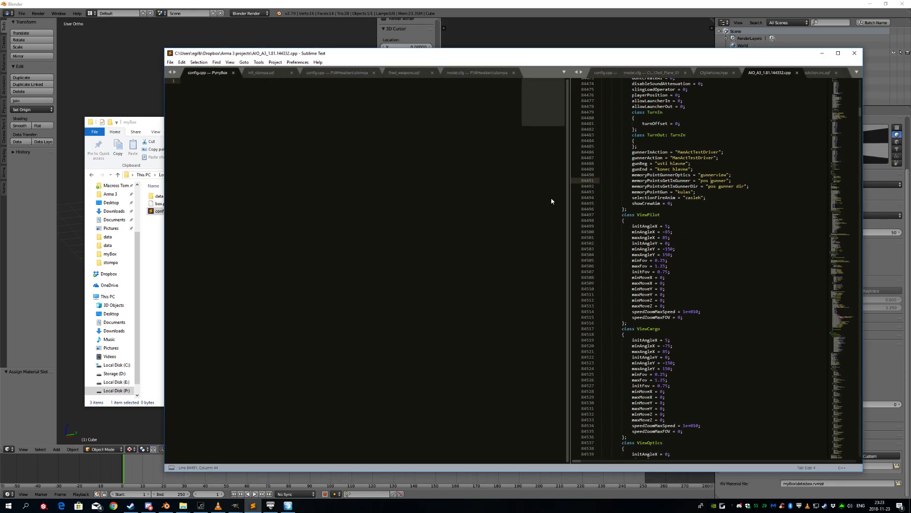
Copy the entire CfgPatches class from the stompa project's config.cpp.
{"action": "left_click", "coordinate": [259, 74]}
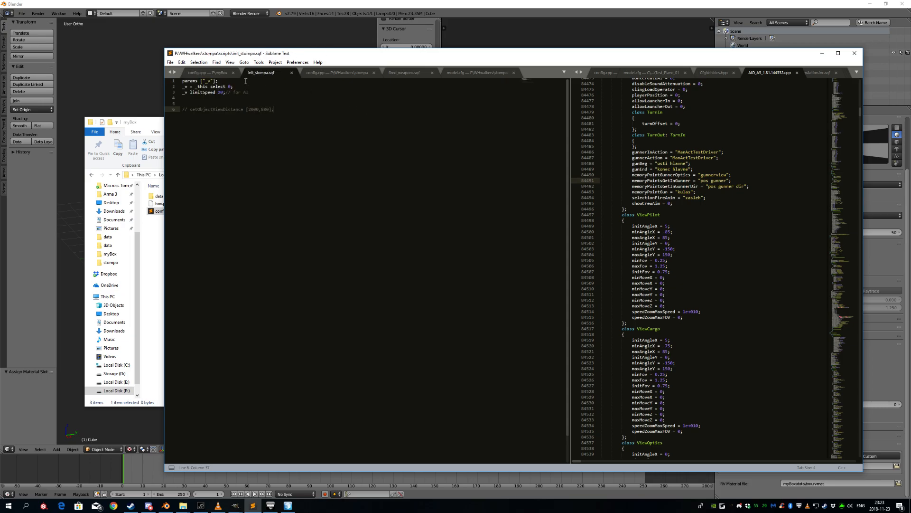
{"action": "left_click", "coordinate": [323, 75]}
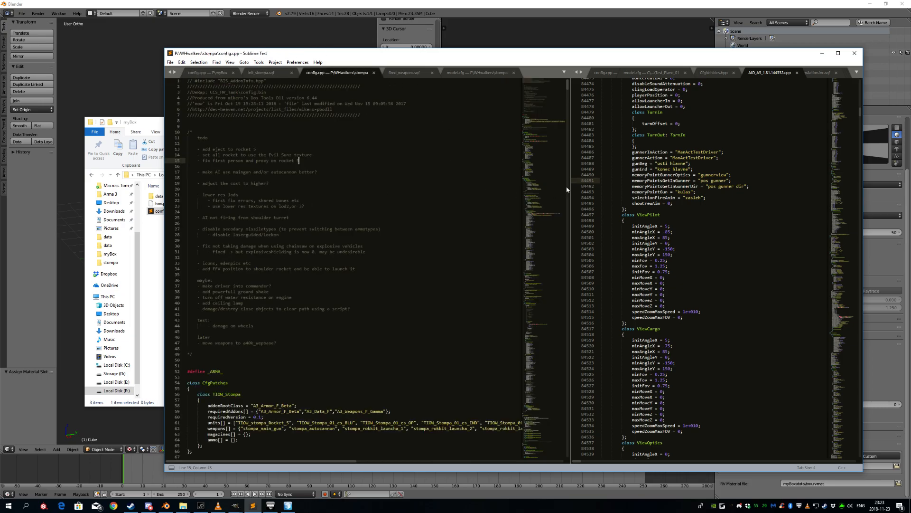
{"action": "left_click_drag", "start_coordinate": [546, 111], "coordinate": [547, 102]}
{"action": "scroll", "coordinate": [303, 276], "scroll_direction": "down", "scroll_amount": 7}
{"action": "left_click_drag", "start_coordinate": [199, 304], "coordinate": [183, 234]}
{"action": "key", "text": "ctrl+c"}
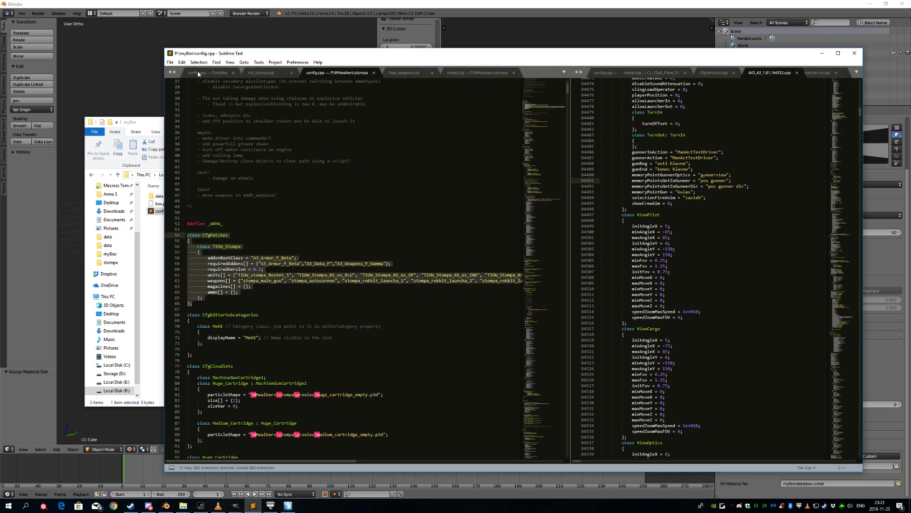
Paste the CfgPatches class into the empty myBox config.cpp and rename its TIOW_Stompa class to mybox.
{"action": "key", "text": "alt+1"}
{"action": "key", "text": "ctrl+v"}
{"action": "key", "text": "Up"}
{"action": "key", "text": "Up"}
{"action": "key", "text": "Up"}
{"action": "key", "text": "Up"}
{"action": "key", "text": "Up"}
{"action": "key", "text": "Up"}
{"action": "key", "text": "Up"}
{"action": "key", "text": "Up"}
{"action": "key", "text": "Up"}
{"action": "key", "text": "Up"}
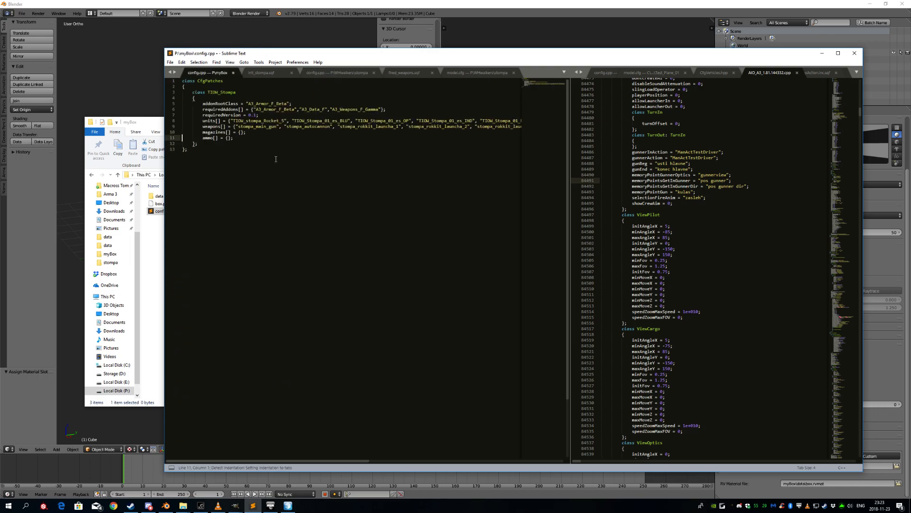
{"action": "key", "text": "End"}
{"action": "key", "text": "ctrl+shift+Left"}
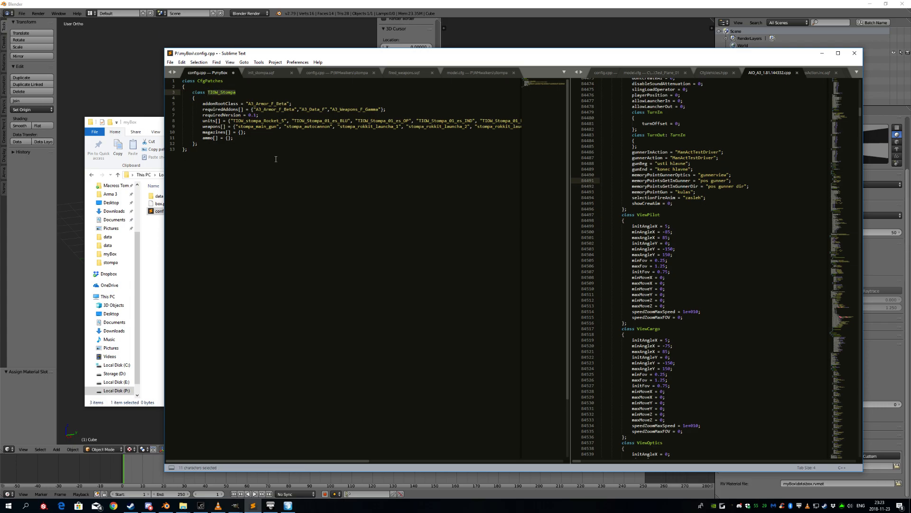
{"action": "type", "text": "mybox"}
Try emptying the requiredAddons array of the mybox class, and undo the deletion.
{"action": "key", "text": "Left"}
{"action": "key", "text": "Left"}
{"action": "key", "text": "Left"}
{"action": "key", "text": "Left"}
{"action": "key", "text": "End"}
{"action": "key", "text": "ctrl+shift+Left"}
{"action": "key", "text": "ctrl+Left"}
{"action": "key", "text": "Down"}
{"action": "key", "text": "Down"}
{"action": "key", "text": "Down"}
{"action": "key", "text": "Up"}
{"action": "key", "text": "Left"}
{"action": "key", "text": "Left"}
{"action": "key", "text": "Down"}
{"action": "key", "text": "ctrl+shift+Right"}
{"action": "key", "text": "ctrl+shift+Left"}
{"action": "key", "text": "ctrl+shift+Right"}
{"action": "key", "text": "ctrl+shift+Left"}
{"action": "key", "text": "Left"}
{"action": "key", "text": "ctrl+shift+m"}
{"action": "key", "text": "BackSpace"}
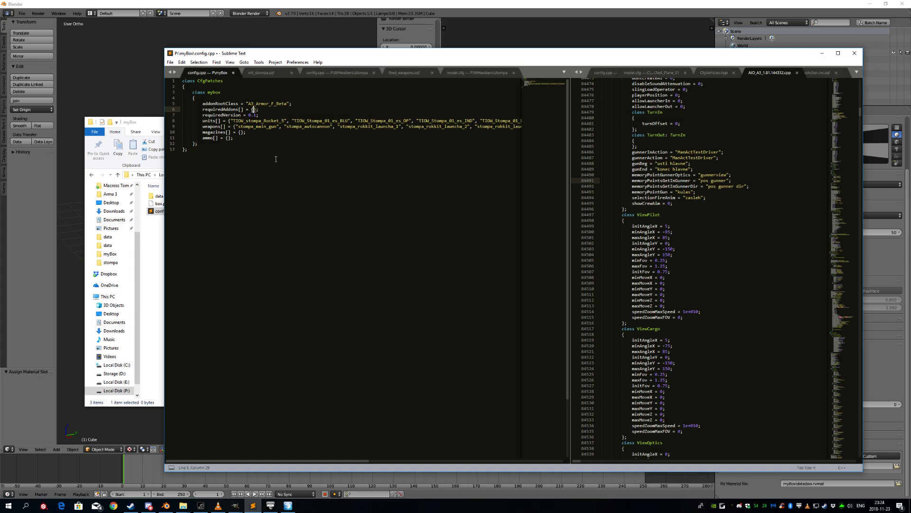
{"action": "key", "text": "Up"}
{"action": "key", "text": "Left"}
{"action": "key", "text": "Left"}
{"action": "key", "text": "ctrl+shift+Right"}
{"action": "key", "text": "ctrl+z"}
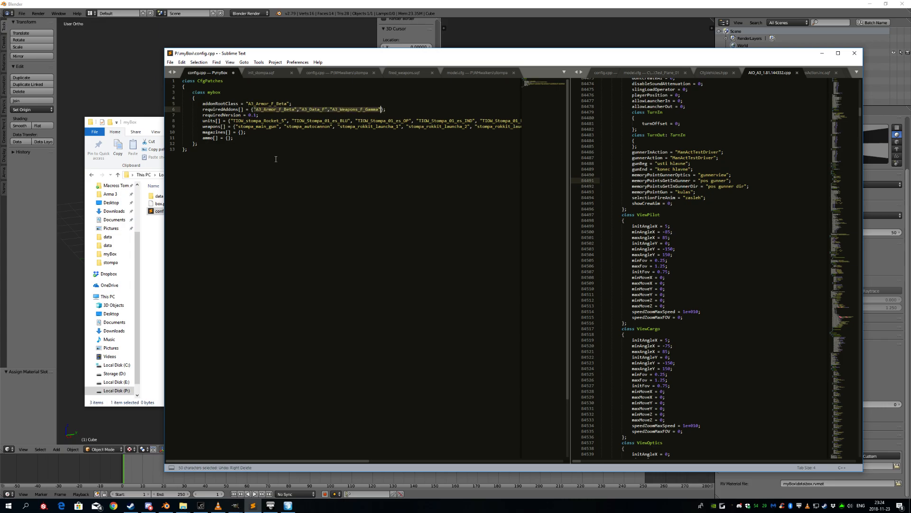
Examine the addonRootClass and requiredAddons lines of the mybox class.
{"action": "key", "text": "End"}
{"action": "key", "text": "shift+Up"}
{"action": "key", "text": "shift+Home"}
{"action": "key", "text": "shift+Home"}
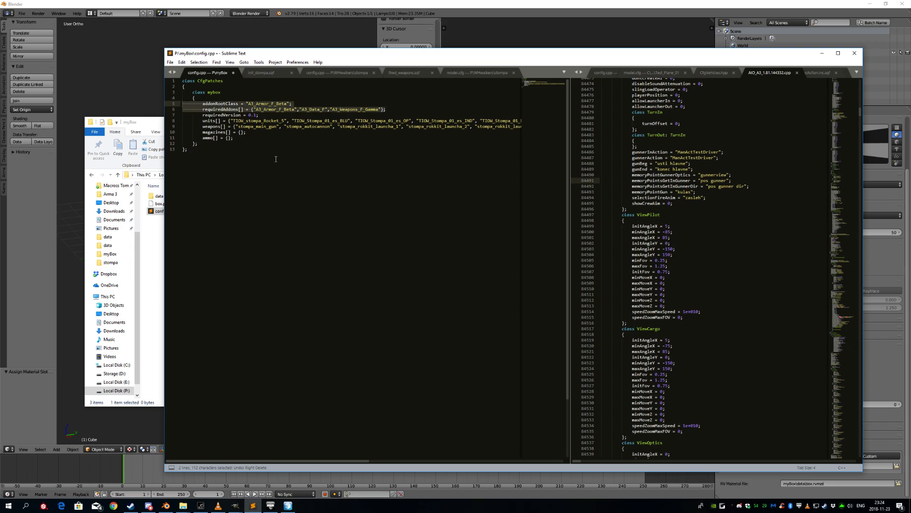
{"action": "key", "text": "Down"}
{"action": "key", "text": "Down"}
{"action": "key", "text": "Up"}
{"action": "key", "text": "Up"}
{"action": "key", "text": "Down"}
{"action": "key", "text": "Down"}
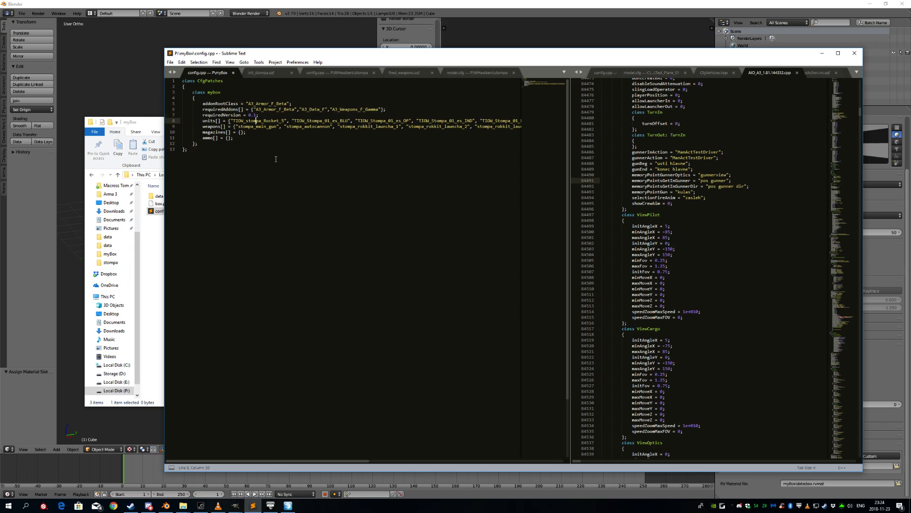
Delete all stompa entries from the units array, leaving empty braces.
{"action": "key", "text": "ctrl+shift+Right"}
{"action": "key", "text": "Left"}
{"action": "key", "text": "ctrl+shift+Right"}
{"action": "key", "text": "Left"}
{"action": "key", "text": "ctrl+shift+Right"}
{"action": "key", "text": "Left"}
{"action": "key", "text": "ctrl+shift+Right"}
{"action": "key", "text": "Left"}
{"action": "key", "text": "ctrl+shift+m"}
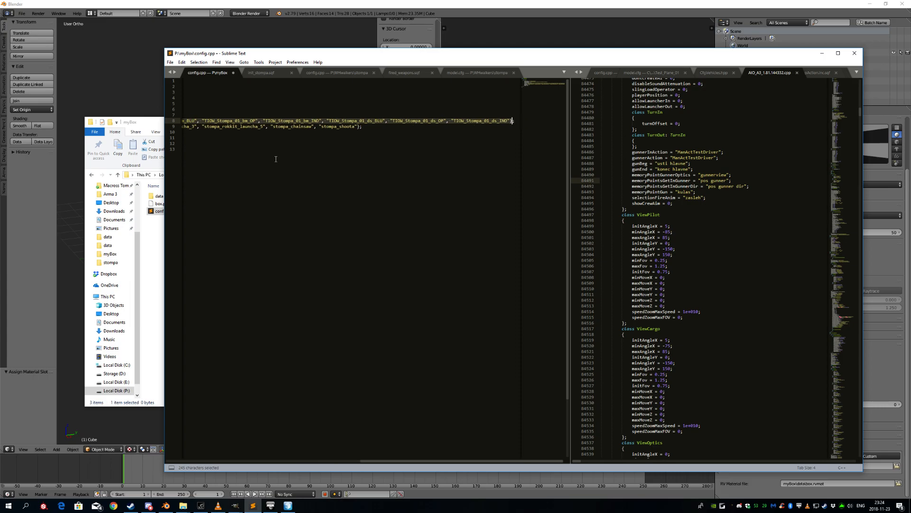
{"action": "key", "text": "BackSpace"}
Delete all stompa entries from the weapons array, leaving empty braces.
{"action": "key", "text": "Down"}
{"action": "key", "text": "Home"}
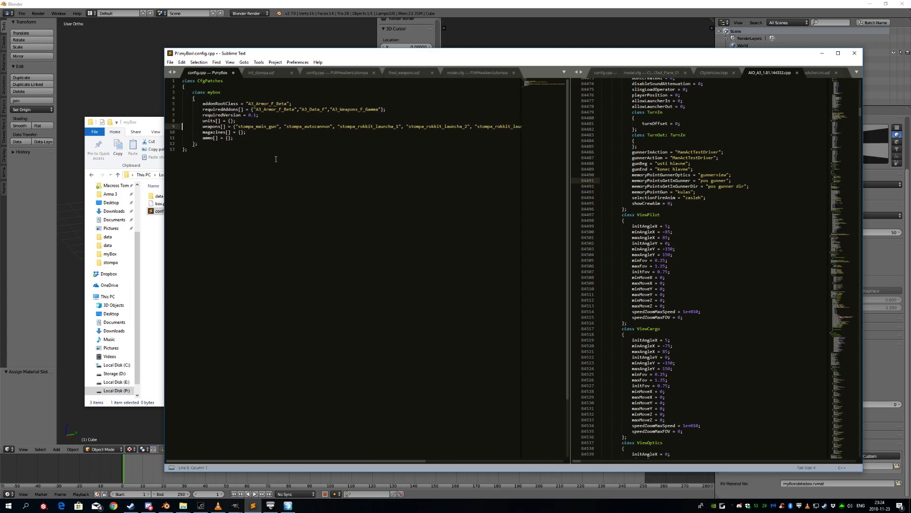
{"action": "key", "text": "Right"}
{"action": "key", "text": "Right"}
{"action": "key", "text": "Right"}
{"action": "key", "text": "Right"}
{"action": "key", "text": "ctrl+shift+m"}
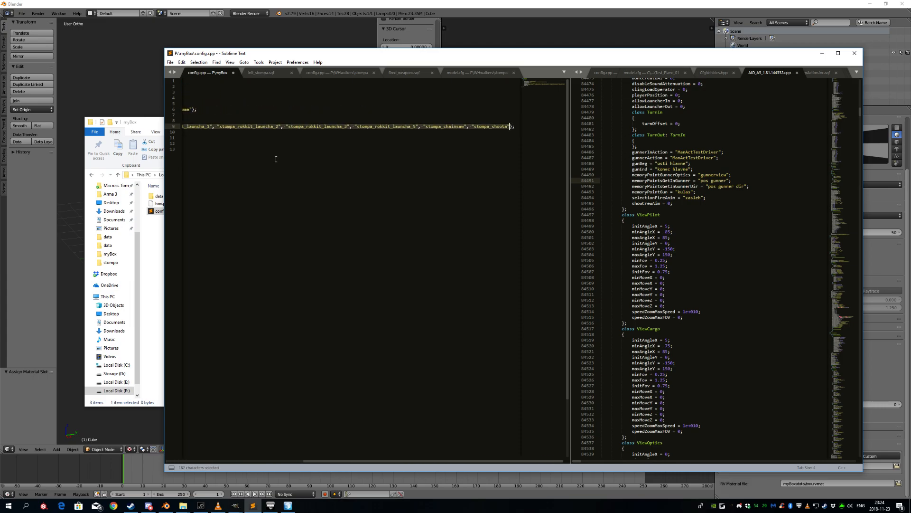
{"action": "key", "text": "BackSpace"}
Add the entry "mybox_red" to the units array.
{"action": "key", "text": "Home"}
{"action": "key", "text": "Home"}
{"action": "key", "text": "Up"}
{"action": "key", "text": "Down"}
{"action": "key", "text": "Home"}
{"action": "key", "text": "ctrl+shift+Right"}
{"action": "key", "text": "Up"}
{"action": "key", "text": "End"}
{"action": "key", "text": "Left"}
{"action": "key", "text": "Left"}
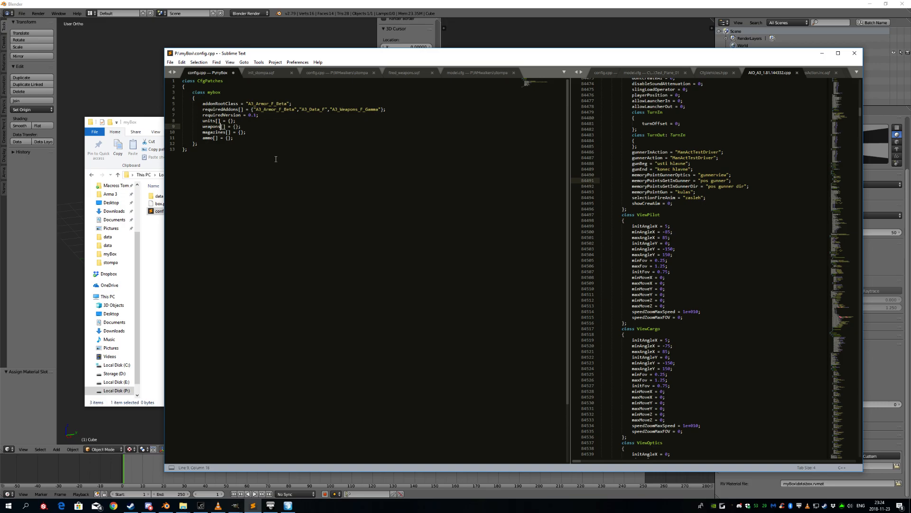
{"action": "type", "text": "\""}
{"action": "type", "text": "mybox"}
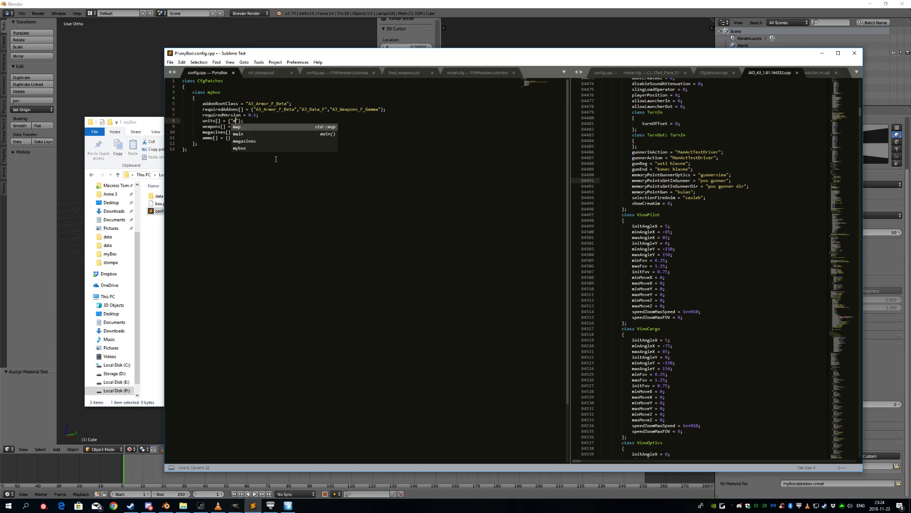
{"action": "type", "text": "_red"}
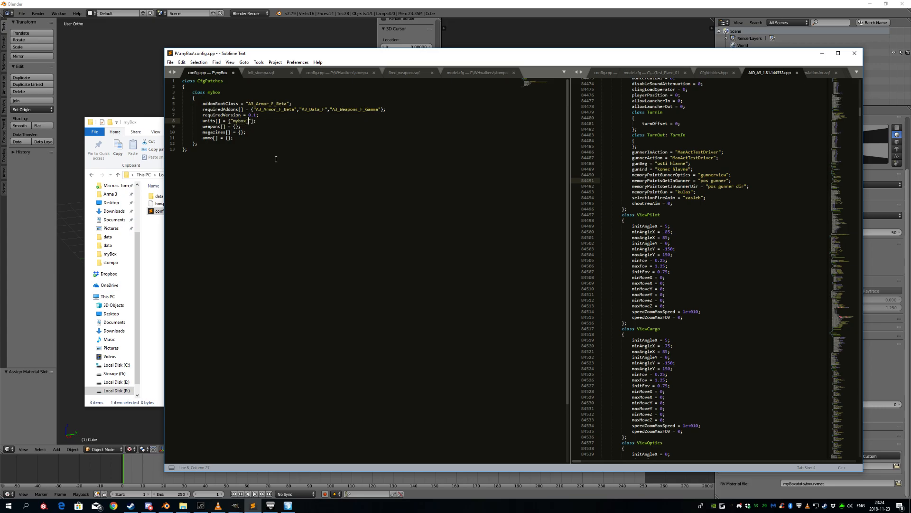
Duplicate the "mybox_red" entry in the units array and change the copy to "mybox_blue".
{"action": "key", "text": "Right"}
{"action": "key", "text": "ctrl+shift+Left"}
{"action": "key", "text": "shift+Left"}
{"action": "key", "text": "ctrl+c"}
{"action": "key", "text": "Right"}
{"action": "type", "text": ","}
{"action": "key", "text": "ctrl+v"}
{"action": "key", "text": "Left"}
{"action": "key", "text": "BackSpace"}
{"action": "key", "text": "BackSpace"}
{"action": "key", "text": "BackSpace"}
{"action": "type", "text": "blue"}
Add a third units entry, "mybox_green", from the copied text and save config.cpp.
{"action": "key", "text": "Right"}
{"action": "type", "text": ","}
{"action": "key", "text": "ctrl+v"}
{"action": "key", "text": "BackSpace"}
{"action": "key", "text": "BackSpace"}
{"action": "key", "text": "BackSpace"}
{"action": "type", "text": "green"}
{"action": "key", "text": "ctrl+s"}
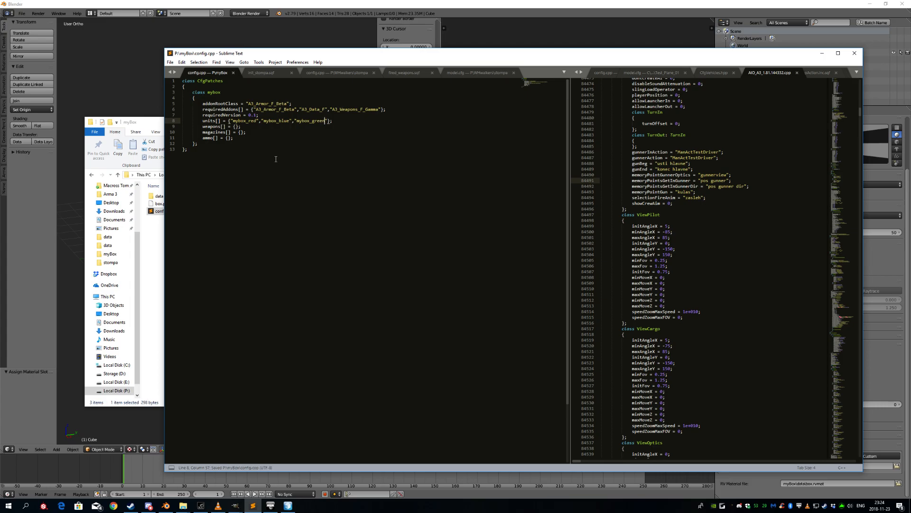
Add an empty class cfgVehicles block with braces and a closing semicolon below CfgPatches, and save the file.
{"action": "left_click", "coordinate": [276, 159]}
{"action": "key", "text": "Return"}
{"action": "key", "text": "Return"}
{"action": "type", "text": "cfgVehicles"}
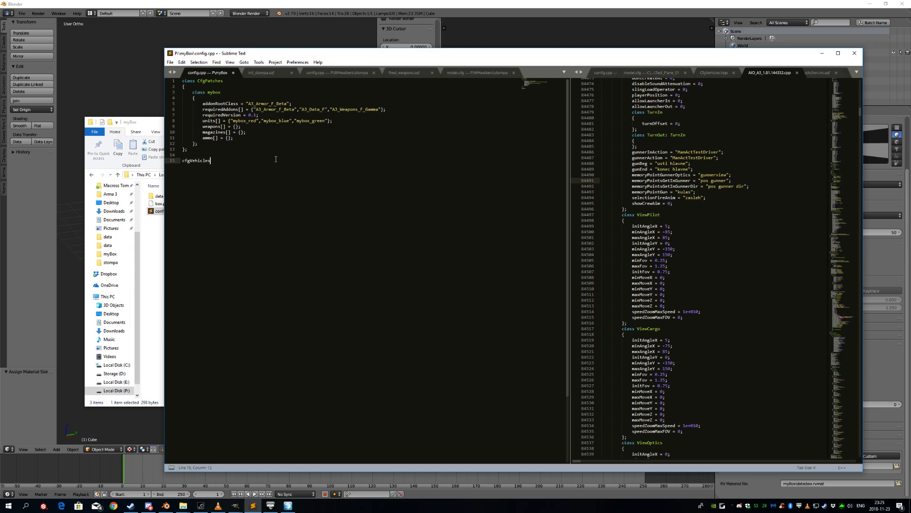
{"action": "type", "text": "class"}
{"action": "key", "text": "Return"}
{"action": "type", "text": "{"}
{"action": "key", "text": "Return"}
{"action": "key", "text": "Down"}
{"action": "type", "text": ";"}
{"action": "key", "text": "Up"}
{"action": "key", "text": "ctrl+s"}
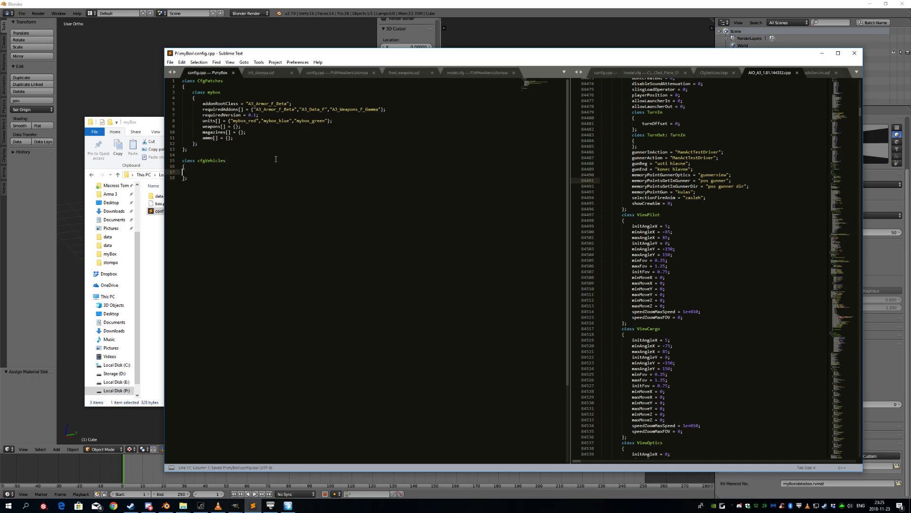
Declare the external base class with "class thing;" inside the cfgVehicles block.
{"action": "key", "text": "Tab"}
{"action": "type", "text": "class thing;"}
{"action": "key", "text": "Return"}
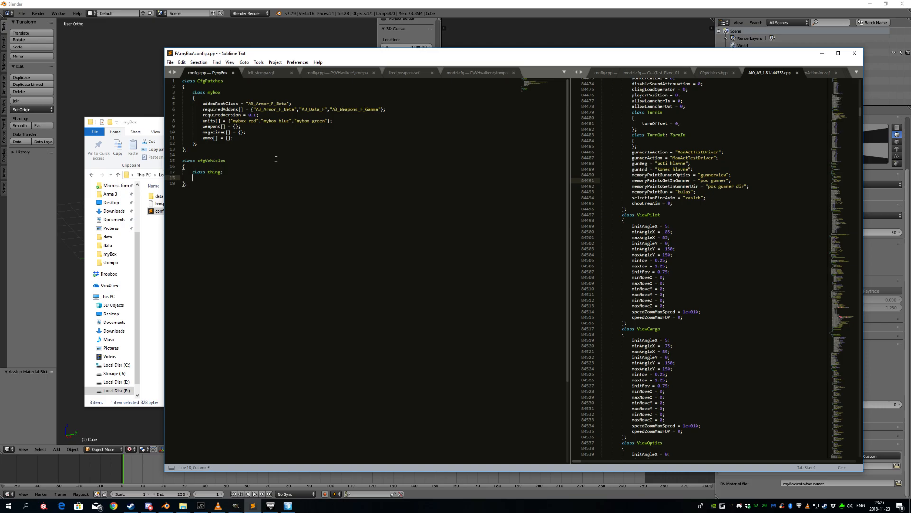
Search AIO_A3_1.81.144332.cpp for "class thing", then capitalise the declaration to "class Thing;" in the myBox config.cpp and save.
{"action": "double_click", "coordinate": [214, 171]}
{"action": "key", "text": "ctrl+c"}
{"action": "left_click", "coordinate": [702, 208]}
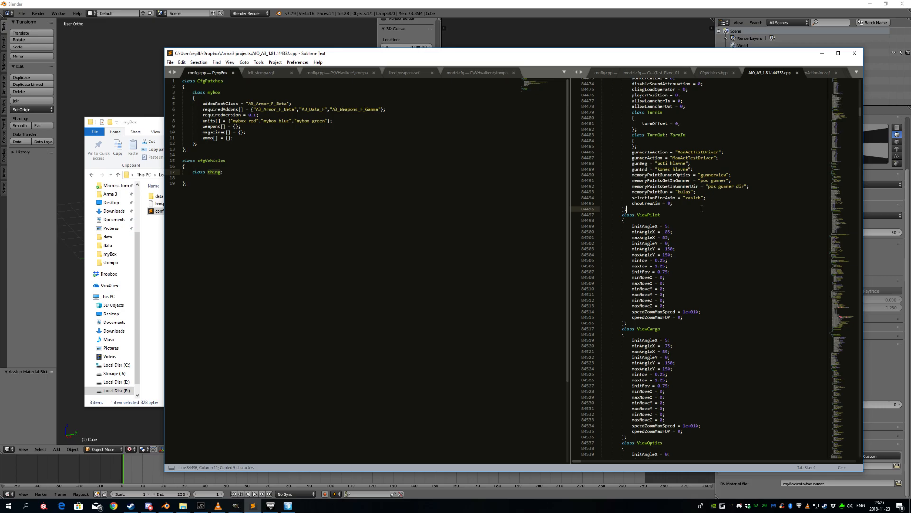
{"action": "key", "text": "ctrl+Home"}
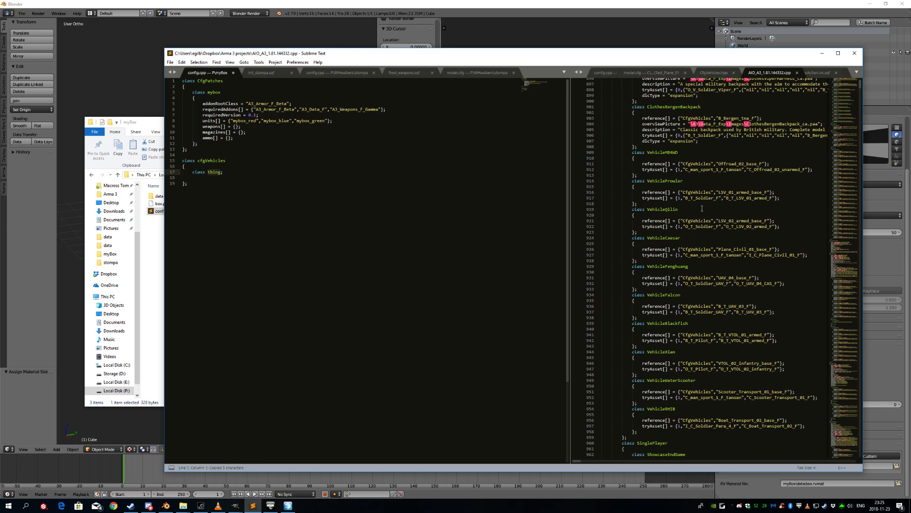
{"action": "key", "text": "ctrl+f"}
{"action": "type", "text": "class"}
{"action": "key", "text": "ctrl+v"}
{"action": "left_click", "coordinate": [208, 172]}
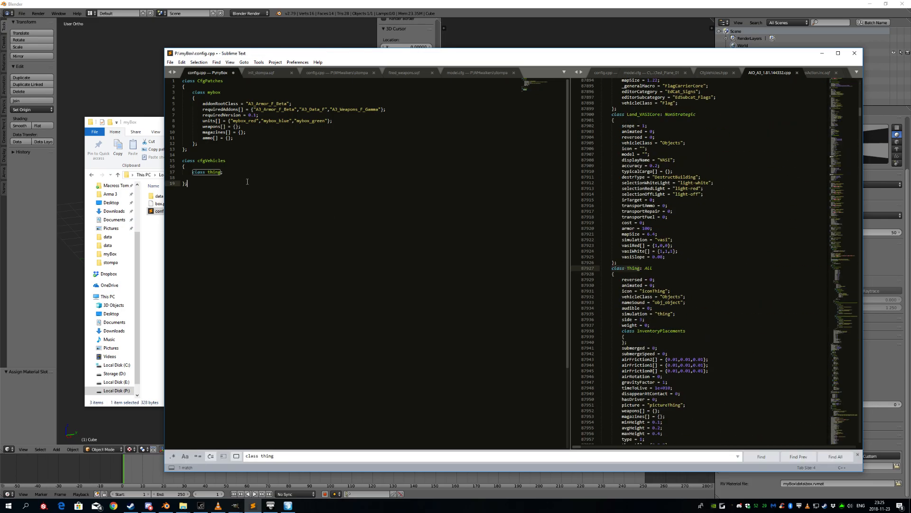
{"action": "key", "text": "ctrl+s"}
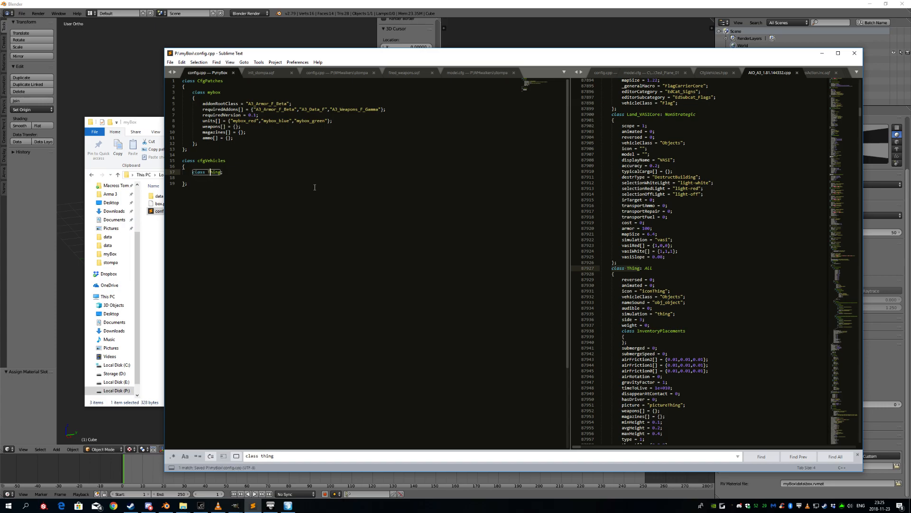
Widen the AIO_A3_1.81.144332.cpp pane and examine the class definitions just above Thing.
{"action": "left_click_drag", "start_coordinate": [569, 182], "coordinate": [457, 183]}
{"action": "left_click", "coordinate": [535, 148]}
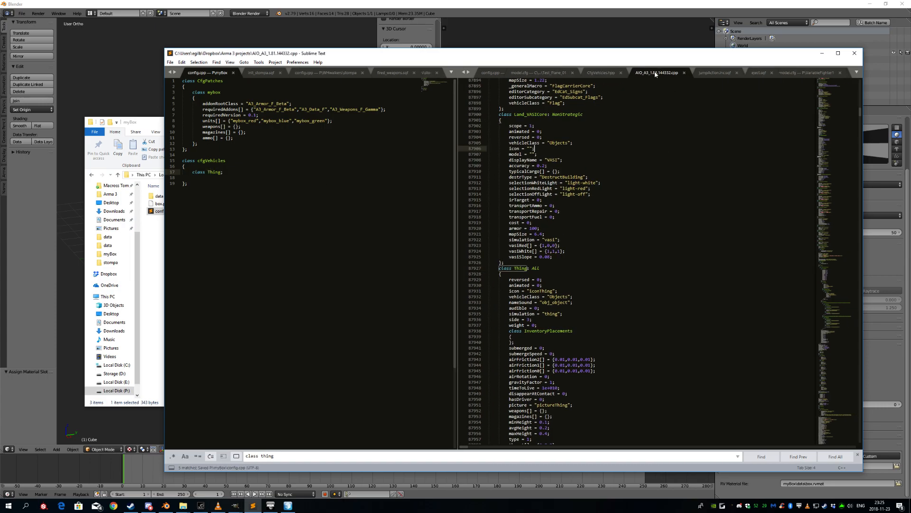
{"action": "left_click", "coordinate": [551, 165]}
{"action": "scroll", "coordinate": [673, 310], "scroll_direction": "up", "scroll_amount": 5}
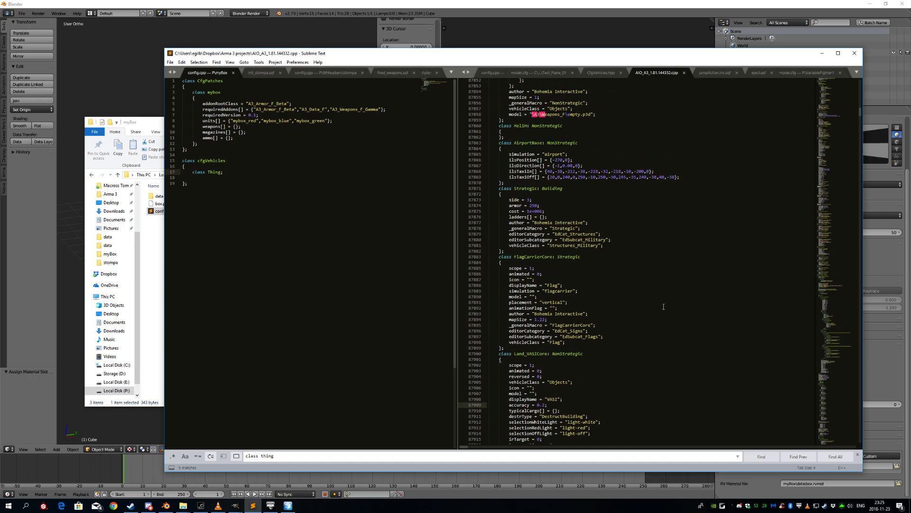
{"action": "scroll", "coordinate": [673, 310], "scroll_direction": "down", "scroll_amount": 1}
{"action": "left_click", "coordinate": [643, 229]}
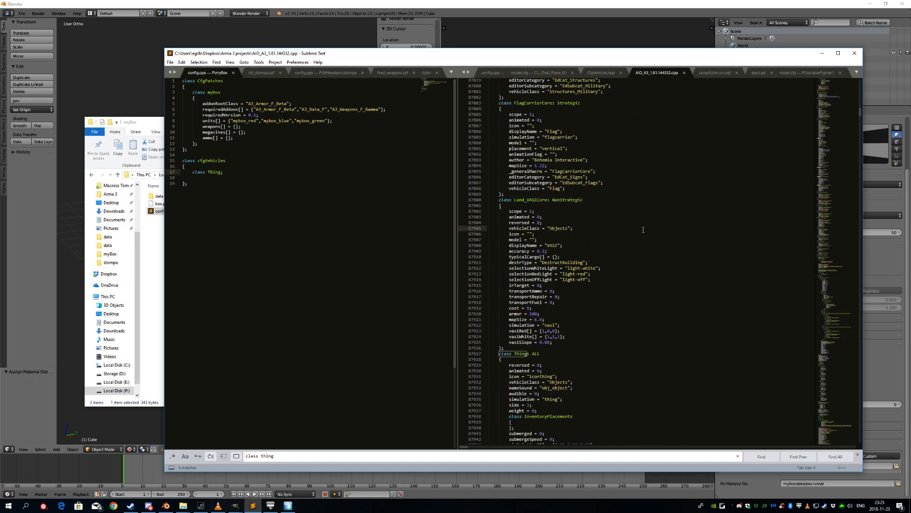
Examine the Fortress, Building and NonStrategic class definitions and their properties in AIO_A3_1.81.144332.cpp.
{"action": "key", "text": "Page_Up"}
{"action": "key", "text": "Page_Up"}
{"action": "key", "text": "Page_Up"}
{"action": "key", "text": "Page_Down"}
{"action": "key", "text": "Page_Down"}
{"action": "key", "text": "Page_Down"}
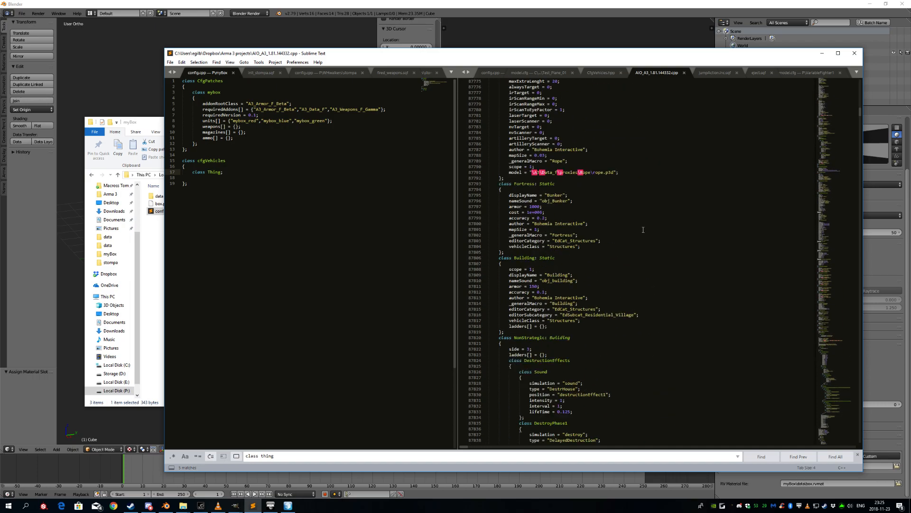
{"action": "key", "text": "Page_Up"}
{"action": "key", "text": "Page_Up"}
{"action": "key", "text": "Page_Up"}
{"action": "key", "text": "Page_Up"}
{"action": "key", "text": "Page_Down"}
{"action": "key", "text": "Page_Down"}
{"action": "scroll", "coordinate": [643, 230], "scroll_direction": "down", "scroll_amount": 9}
{"action": "scroll", "coordinate": [643, 230], "scroll_direction": "up", "scroll_amount": 9}
{"action": "scroll", "coordinate": [591, 252], "scroll_direction": "down", "scroll_amount": 7}
{"action": "scroll", "coordinate": [590, 255], "scroll_direction": "down", "scroll_amount": 9}
Add two blank lines below the class Thing declaration in the cfgVehicles block of the myBox config.cpp.
{"action": "left_click", "coordinate": [301, 171]}
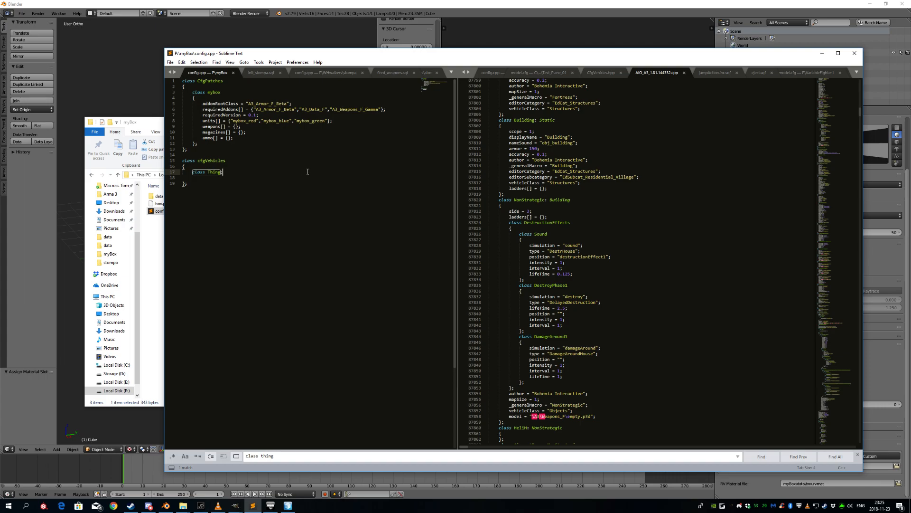
{"action": "type", "text": ";"}
{"action": "key", "text": "Return"}
{"action": "key", "text": "Return"}
Move "mybox_green" to the front of the units[] array, keeping the commas between the three entries correct.
{"action": "left_click", "coordinate": [297, 121]}
{"action": "key", "text": "shift+End"}
{"action": "key", "text": "shift+Left"}
{"action": "key", "text": "shift+Left"}
{"action": "key", "text": "ctrl+x"}
{"action": "key", "text": "ctrl+Right"}
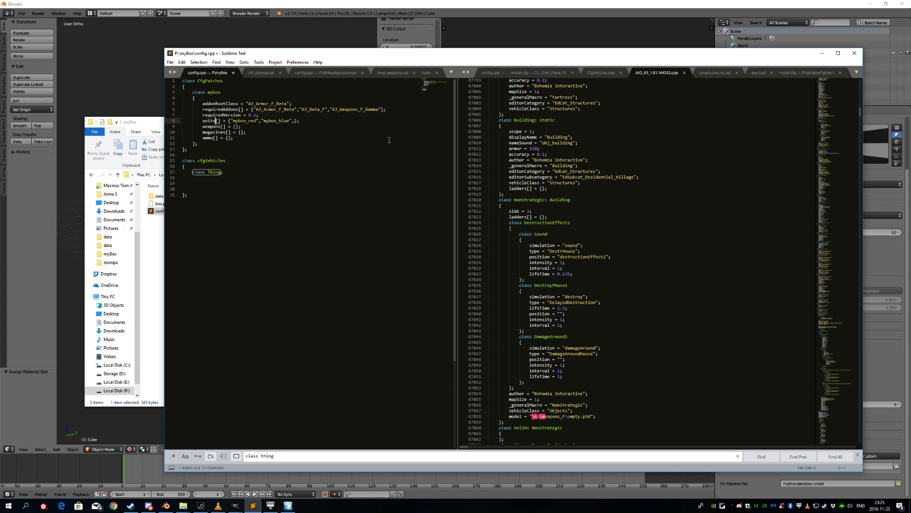
{"action": "key", "text": "Right"}
{"action": "key", "text": "Right"}
{"action": "type", "text": "\""}
{"action": "key", "text": "ctrl+v"}
{"action": "key", "text": "ctrl+Left"}
{"action": "key", "text": "Delete"}
{"action": "key", "text": "ctrl+Right"}
{"action": "key", "text": "Delete"}
{"action": "type", "text": ","}
{"action": "key", "text": "BackSpace"}
Copy the mybox_green name from units[] and start a "class mybox_green" declaration below class Thing.
{"action": "key", "text": "ctrl+d"}
{"action": "key", "text": "ctrl+c"}
{"action": "key", "text": "Down"}
{"action": "key", "text": "Down"}
{"action": "key", "text": "Down"}
{"action": "key", "text": "Down"}
{"action": "key", "text": "Down"}
{"action": "key", "text": "Down"}
{"action": "key", "text": "Down"}
{"action": "key", "text": "Down"}
{"action": "key", "text": "Down"}
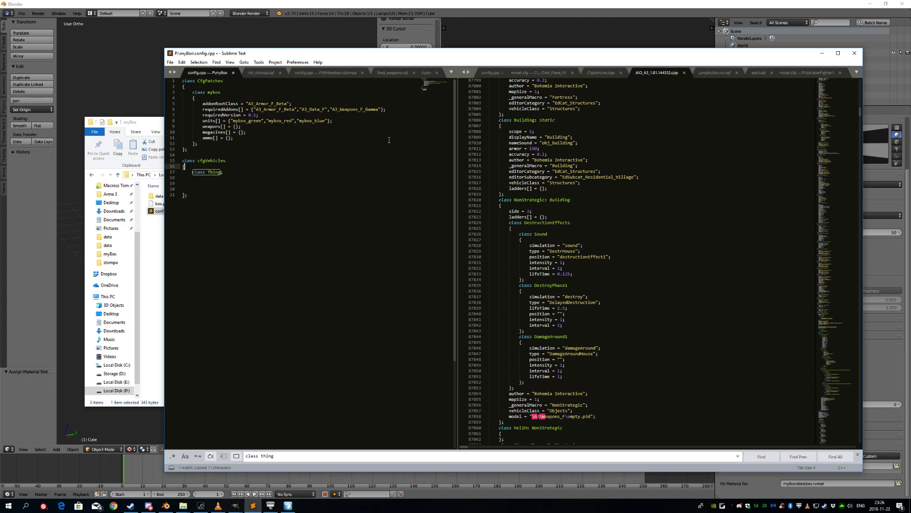
{"action": "key", "text": "Return"}
{"action": "key", "text": "ctrl+v"}
{"action": "type", "text": "class"}
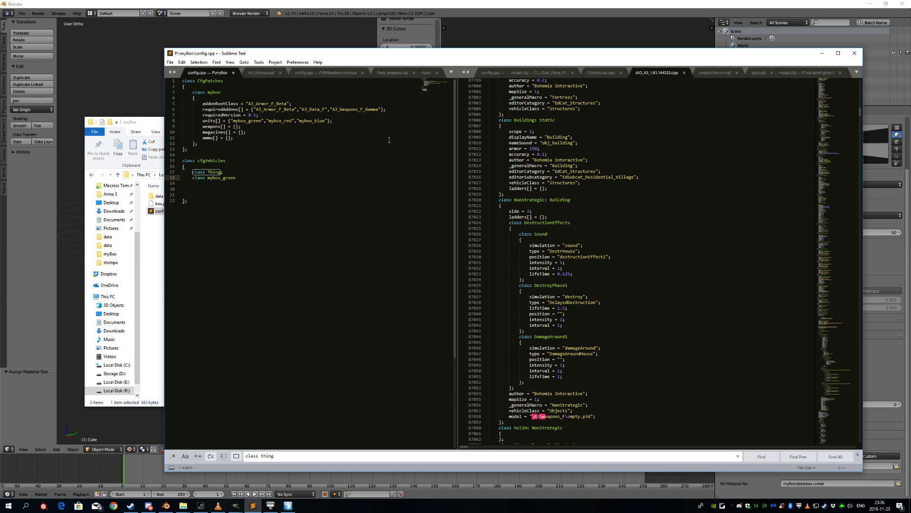
Make mybox_green inherit from Thing, give it a braced body closed with a semicolon, and save the file.
{"action": "key", "text": "shift+Right"}
{"action": "key", "text": "shift+Right"}
{"action": "key", "text": "shift+Right"}
{"action": "key", "text": "shift+Right"}
{"action": "key", "text": "shift+Right"}
{"action": "key", "text": "ctrl+c"}
{"action": "type", "text": ": Thing{"}
{"action": "key", "text": "Return"}
{"action": "key", "text": "Down"}
{"action": "type", "text": ";"}
{"action": "key", "text": "ctrl+s"}
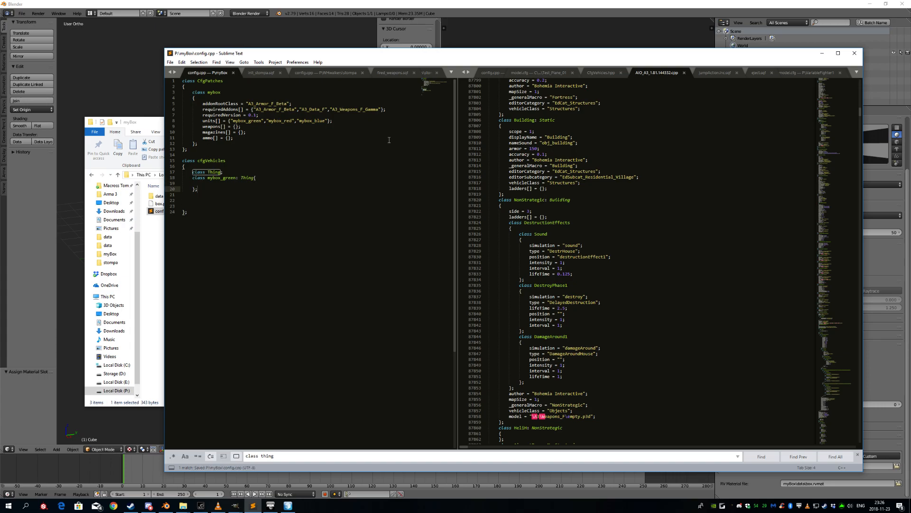
Add displayname = "mybox (green)"; inside the mybox_green class and save the file.
{"action": "key", "text": "Up"}
{"action": "key", "text": "Tab"}
{"action": "type", "text": "displayname"}
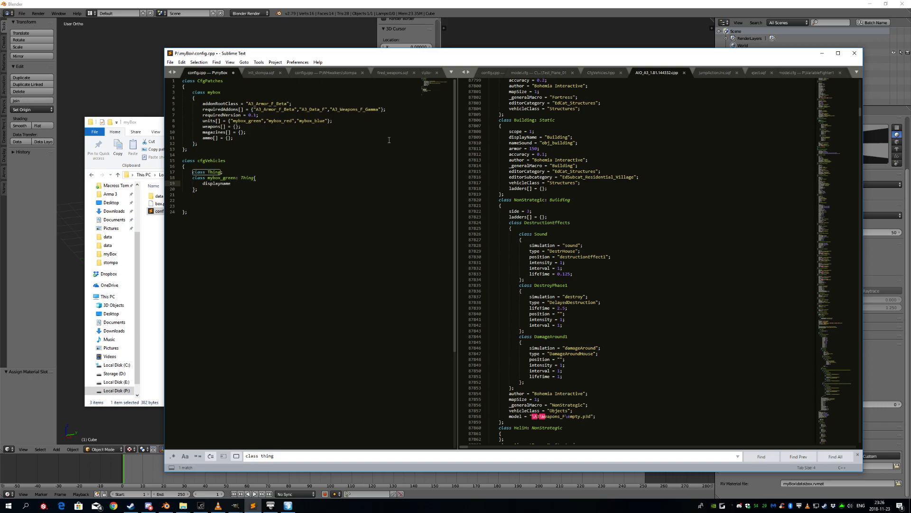
{"action": "type", "text": " = \""}
{"action": "type", "text": "mybox ("}
{"action": "type", "text": "Greens)"}
{"action": "key", "text": "BackSpace"}
{"action": "type", "text": "g"}
{"action": "key", "text": "Right"}
{"action": "key", "text": "Right"}
{"action": "key", "text": "Right"}
{"action": "key", "text": "Right"}
{"action": "key", "text": "Right"}
{"action": "key", "text": "BackSpace"}
{"action": "type", "text": ";"}
{"action": "key", "text": "ctrl+s"}
Add model = "myBox\box"; to the mybox_green class, copying the path of box.p3d from File Explorer without the drive letter.
{"action": "key", "text": "Return"}
{"action": "type", "text": "model ="}
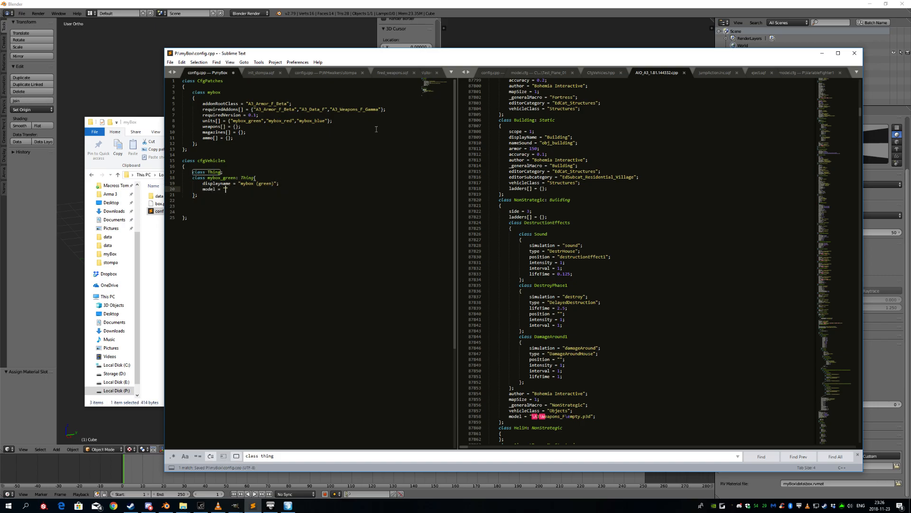
{"action": "left_click", "coordinate": [149, 268]}
{"action": "left_click", "coordinate": [160, 205]}
{"action": "left_click", "coordinate": [160, 205]}
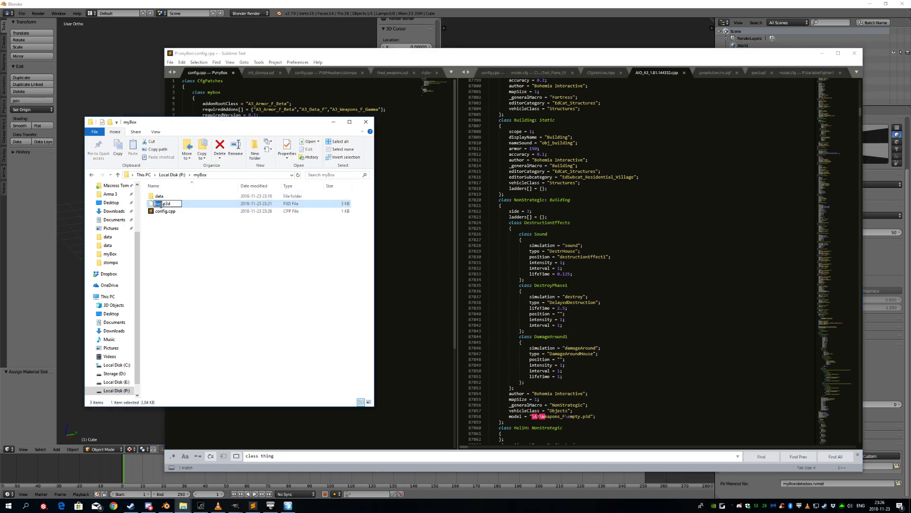
{"action": "left_click", "coordinate": [225, 175]}
{"action": "type", "text": "P:\\myBox\\box"}
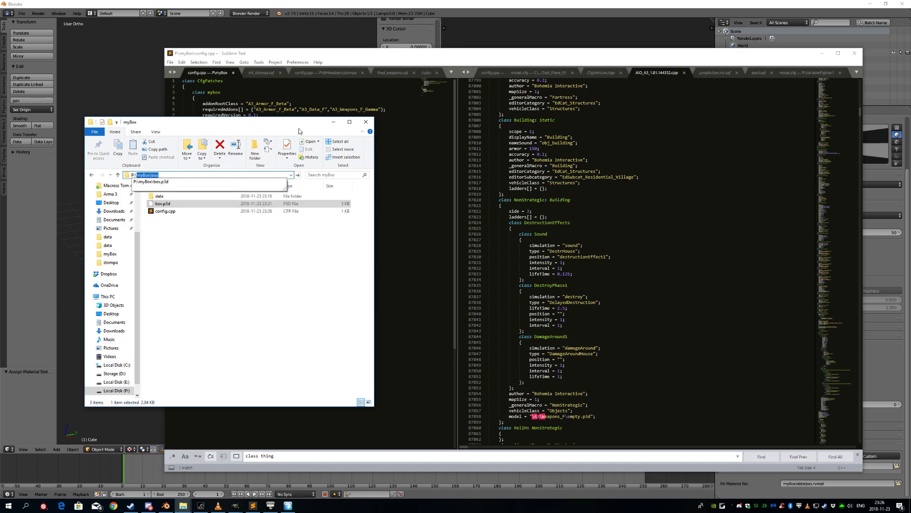
{"action": "left_click_drag", "start_coordinate": [248, 124], "coordinate": [188, 144]}
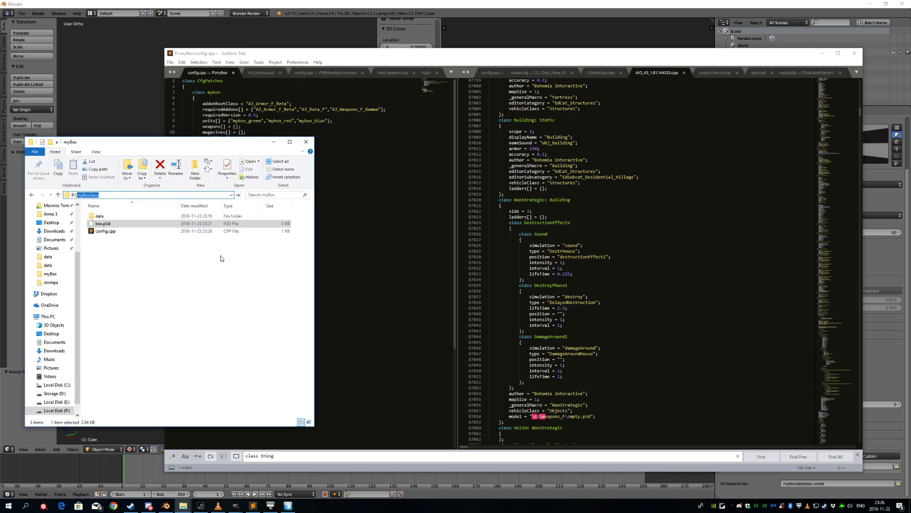
{"action": "key", "text": "alt+Tab"}
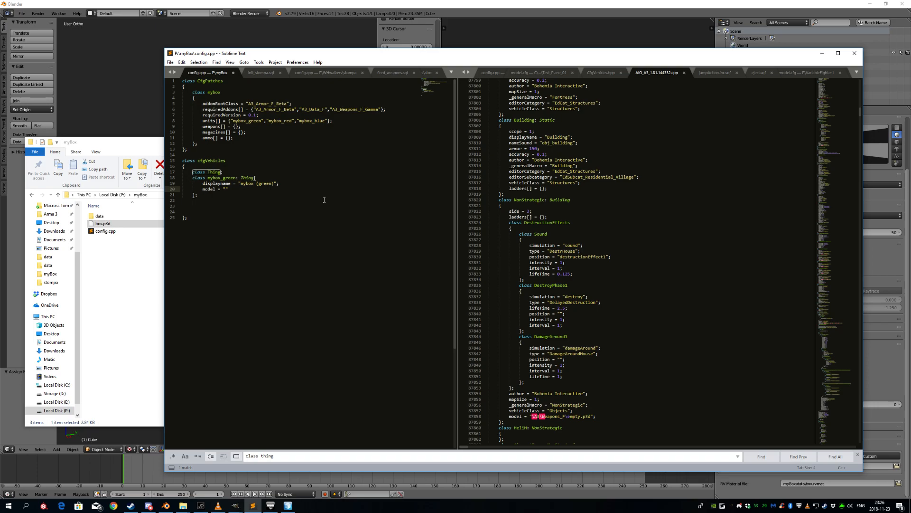
{"action": "key", "text": "ctrl+v"}
{"action": "type", "text": ";"}
{"action": "key", "text": "Escape"}
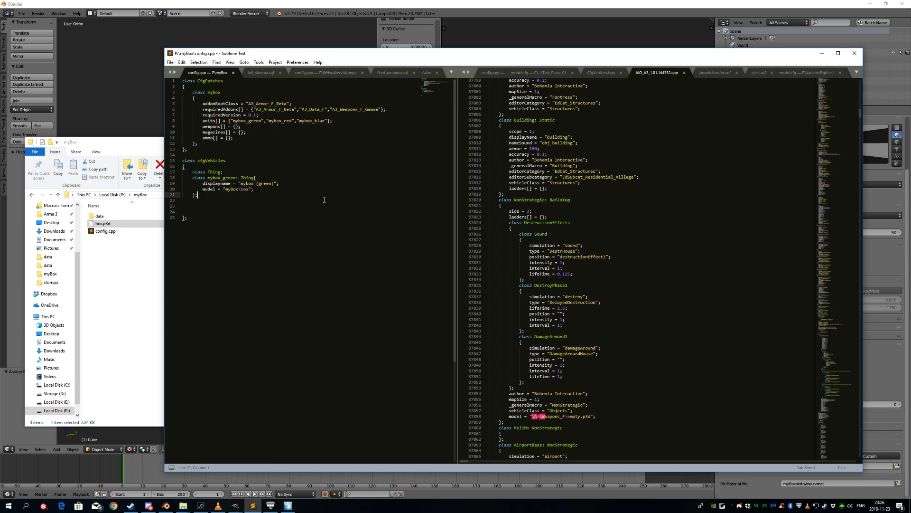
Insert a hiddenSelections entry in the mybox_green class, one blank line below the model line.
{"action": "key", "text": "Down"}
{"action": "key", "text": "Up"}
{"action": "key", "text": "Up"}
{"action": "key", "text": "Up"}
{"action": "key", "text": "Down"}
{"action": "key", "text": "Down"}
{"action": "key", "text": "ctrl+Return"}
{"action": "key", "text": "Return"}
{"action": "type", "text": "hiddenSelections"}
Search AIO_A3_1.81.144332.cpp for "hiddenSelections" to find an example of its syntax.
{"action": "key", "text": "shift+Home"}
{"action": "key", "text": "ctrl+c"}
{"action": "left_click", "coordinate": [659, 199]}
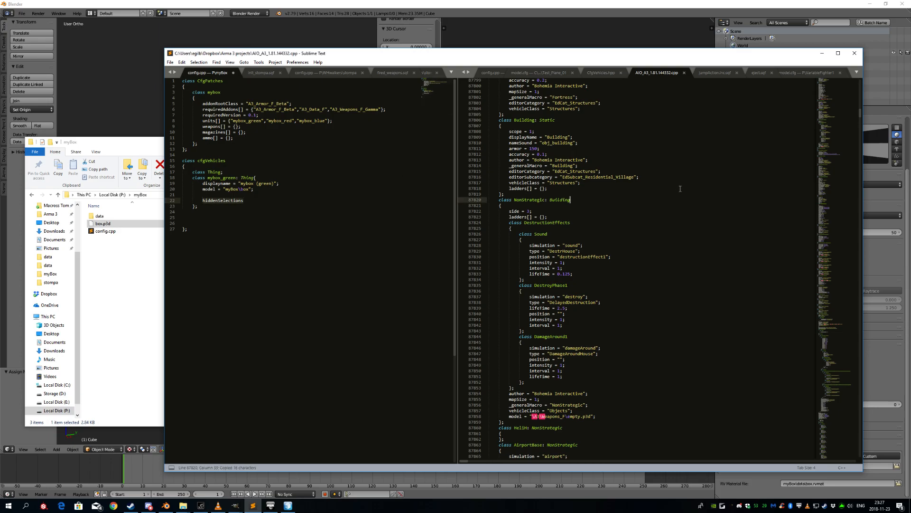
{"action": "key", "text": "ctrl+f"}
{"action": "key", "text": "ctrl+v"}
{"action": "key", "text": "Return"}
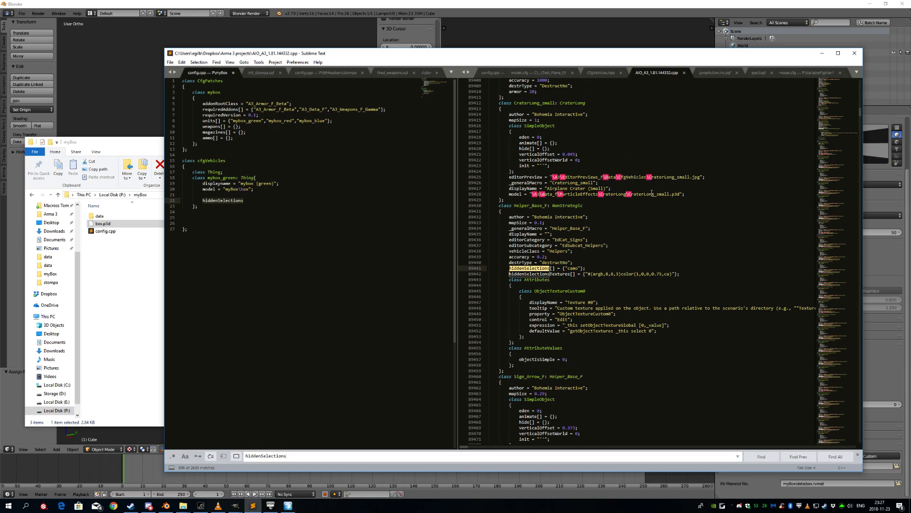
{"action": "key", "text": "Escape"}
{"action": "key", "text": "Left"}
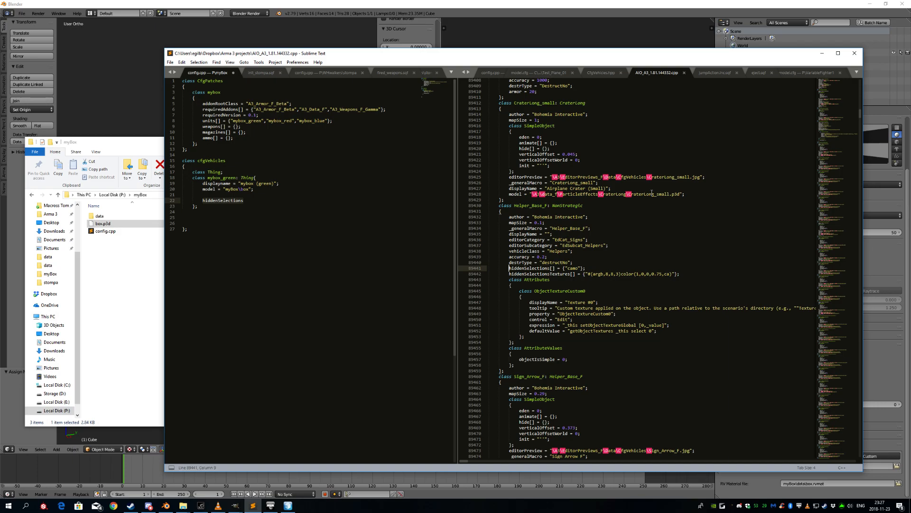
Replace the hiddenSelections entry in mybox_green with the hiddenSelections[] and hiddenSelectionsTextures[] lines copied from the Helper_Base_F class.
{"action": "key", "text": "ctrl+shift+Left"}
{"action": "key", "text": "Right"}
{"action": "key", "text": "ctrl+shift+Left"}
{"action": "key", "text": "Right"}
{"action": "key", "text": "ctrl+shift+Left"}
{"action": "key", "text": "Down"}
{"action": "key", "text": "End"}
{"action": "key", "text": "shift+Up"}
{"action": "key", "text": "shift+Home"}
{"action": "key", "text": "ctrl+c"}
{"action": "left_click", "coordinate": [271, 183]}
{"action": "left_click", "coordinate": [264, 205]}
{"action": "left_click", "coordinate": [280, 202]}
{"action": "key", "text": "ctrl+shift+Left"}
{"action": "key", "text": "ctrl+v"}
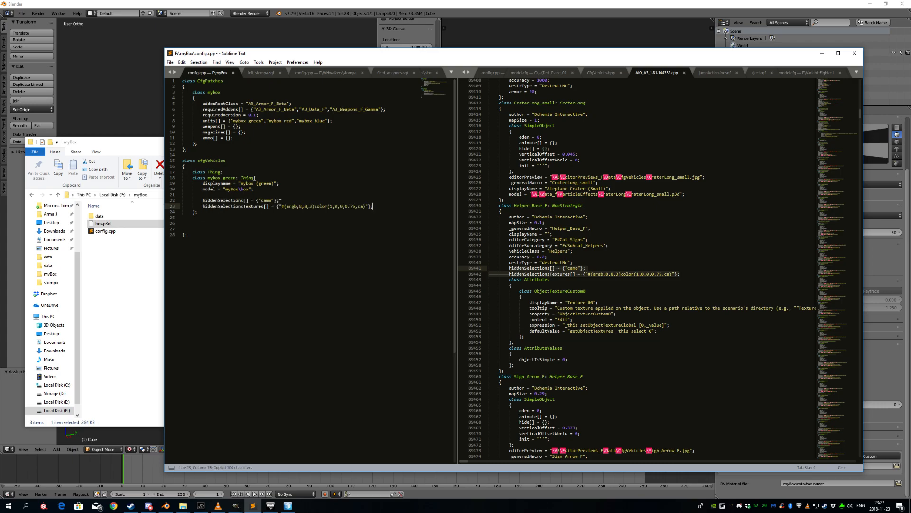
{"action": "key", "text": "Left"}
{"action": "key", "text": "Left"}
{"action": "key", "text": "shift+Left"}
{"action": "key", "text": "shift+Left"}
{"action": "key", "text": "shift+Left"}
{"action": "key", "text": "shift+Left"}
{"action": "key", "text": "shift+Left"}
{"action": "key", "text": "shift+Left"}
{"action": "key", "text": "shift+Left"}
{"action": "key", "text": "shift+Left"}
{"action": "key", "text": "shift+Left"}
{"action": "key", "text": "shift+Left"}
{"action": "key", "text": "shift+Left"}
{"action": "key", "text": "shift+Left"}
{"action": "key", "text": "shift+Left"}
{"action": "key", "text": "shift+Left"}
{"action": "key", "text": "shift+Left"}
{"action": "key", "text": "shift+Left"}
{"action": "key", "text": "shift+Left"}
{"action": "key", "text": "shift+Left"}
{"action": "key", "text": "shift+Left"}
{"action": "key", "text": "shift+Left"}
{"action": "key", "text": "shift+Left"}
{"action": "key", "text": "shift+Left"}
{"action": "key", "text": "Up"}
{"action": "key", "text": "Up"}
{"action": "key", "text": "Up"}
{"action": "key", "text": "Up"}
{"action": "left_click", "coordinate": [238, 177]}
Switch to Blender to check the cube material's Face Texture path, and return to the hiddenSelectionsTextures line in Sublime Text.
{"action": "left_click", "coordinate": [307, 7]}
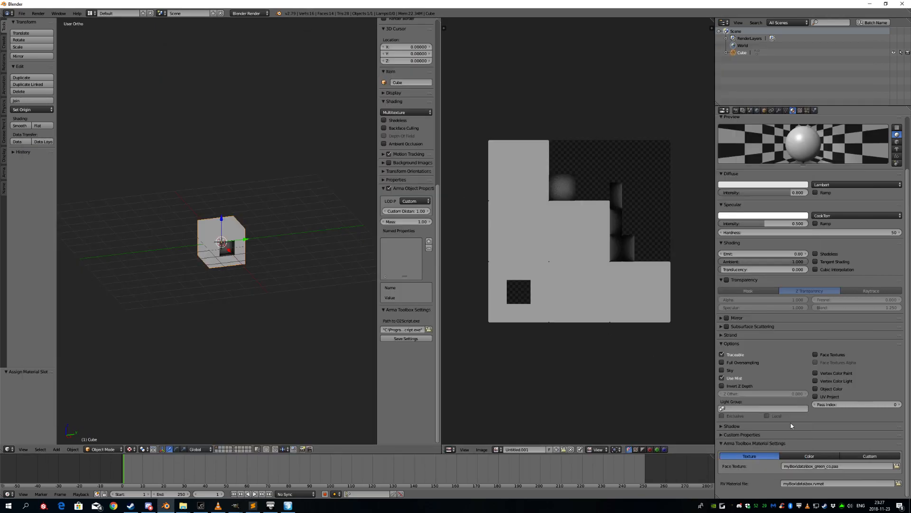
{"action": "left_click", "coordinate": [836, 465]}
{"action": "left_click", "coordinate": [286, 325]}
{"action": "key", "text": "alt+Tab"}
{"action": "left_click", "coordinate": [202, 206]}
{"action": "left_click", "coordinate": [246, 206]}
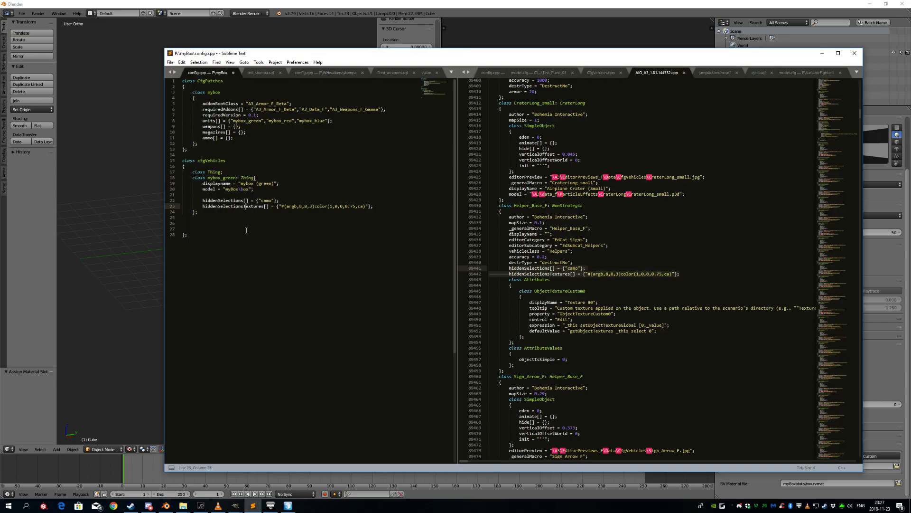
Clear the procedural color string from mybox_green's hiddenSelectionsTextures[] line, leaving empty braces.
{"action": "double_click", "coordinate": [219, 206]}
{"action": "key", "text": "End"}
{"action": "key", "text": "Left"}
{"action": "key", "text": "Left"}
{"action": "key", "text": "ctrl+shift+Left"}
{"action": "key", "text": "ctrl+shift+Left"}
{"action": "key", "text": "ctrl+shift+Left"}
{"action": "key", "text": "ctrl+shift+Left"}
{"action": "key", "text": "ctrl+shift+Left"}
{"action": "key", "text": "ctrl+shift+Left"}
{"action": "key", "text": "ctrl+shift+Left"}
{"action": "key", "text": "ctrl+shift+Left"}
{"action": "key", "text": "ctrl+shift+Left"}
{"action": "key", "text": "ctrl+shift+Left"}
{"action": "key", "text": "ctrl+shift+Left"}
{"action": "key", "text": "ctrl+shift+Left"}
{"action": "key", "text": "ctrl+shift+Left"}
{"action": "key", "text": "ctrl+shift+Left"}
{"action": "key", "text": "ctrl+shift+Left"}
{"action": "key", "text": "ctrl+shift+Left"}
{"action": "key", "text": "shift+Left"}
{"action": "key", "text": "shift+Left"}
{"action": "key", "text": "shift+Left"}
{"action": "key", "text": "shift+Left"}
{"action": "key", "text": "shift+Left"}
{"action": "key", "text": "shift+Left"}
{"action": "key", "text": "shift+Left"}
{"action": "key", "text": "shift+Left"}
{"action": "key", "text": "shift+Left"}
{"action": "key", "text": "shift+Left"}
{"action": "key", "text": "shift+Left"}
{"action": "key", "text": "shift+Left"}
{"action": "key", "text": "BackSpace"}
Add an empty class mybox_red inheriting from mybox_green below the mybox_green class, closed with a semicolon.
{"action": "key", "text": "Down"}
{"action": "key", "text": "Return"}
{"action": "key", "text": "Return"}
{"action": "key", "text": "Return"}
{"action": "key", "text": "Up"}
{"action": "key", "text": "Down"}
{"action": "key", "text": "Tab"}
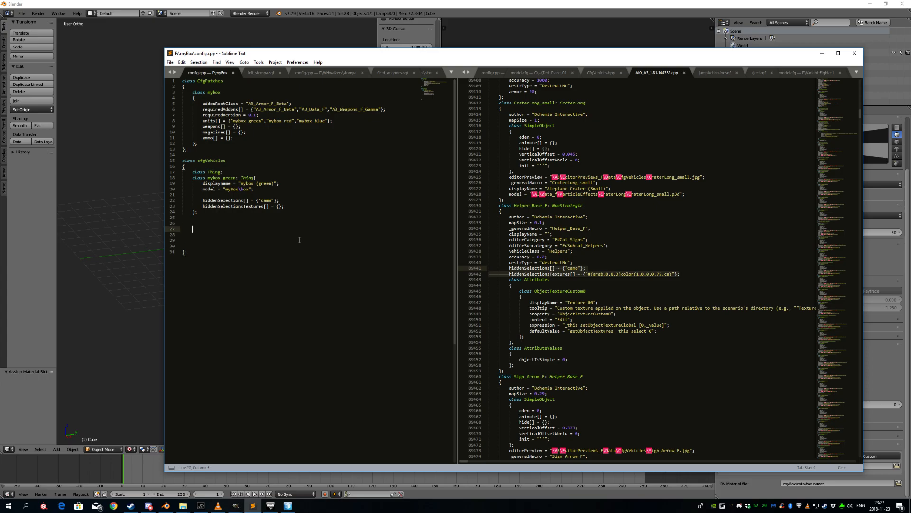
{"action": "key", "text": "Tab"}
{"action": "type", "text": "class mybox_red:"}
{"action": "double_click", "coordinate": [222, 178]}
{"action": "key", "text": "ctrl+c"}
{"action": "left_click", "coordinate": [290, 228]}
{"action": "key", "text": "ctrl+v"}
{"action": "type", "text": "{"}
{"action": "key", "text": "Return"}
{"action": "key", "text": "Down"}
{"action": "type", "text": ";"}
Move the hiddenSelectionsTextures[] line from the mybox_green class down into the mybox_red class.
{"action": "key", "text": "Up"}
{"action": "key", "text": "Up"}
{"action": "key", "text": "Up"}
{"action": "key", "text": "Up"}
{"action": "key", "text": "Up"}
{"action": "key", "text": "Up"}
{"action": "key", "text": "End"}
{"action": "key", "text": "shift+Home"}
{"action": "key", "text": "ctrl+shift+Down"}
{"action": "key", "text": "ctrl+shift+Down"}
{"action": "key", "text": "ctrl+shift+Down"}
{"action": "key", "text": "ctrl+shift+Down"}
{"action": "key", "text": "ctrl+shift+Down"}
{"action": "key", "text": "Up"}
{"action": "key", "text": "Up"}
{"action": "key", "text": "Up"}
{"action": "key", "text": "Up"}
{"action": "key", "text": "Up"}
{"action": "key", "text": "Up"}
{"action": "key", "text": "Up"}
{"action": "key", "text": "Up"}
{"action": "key", "text": "Up"}
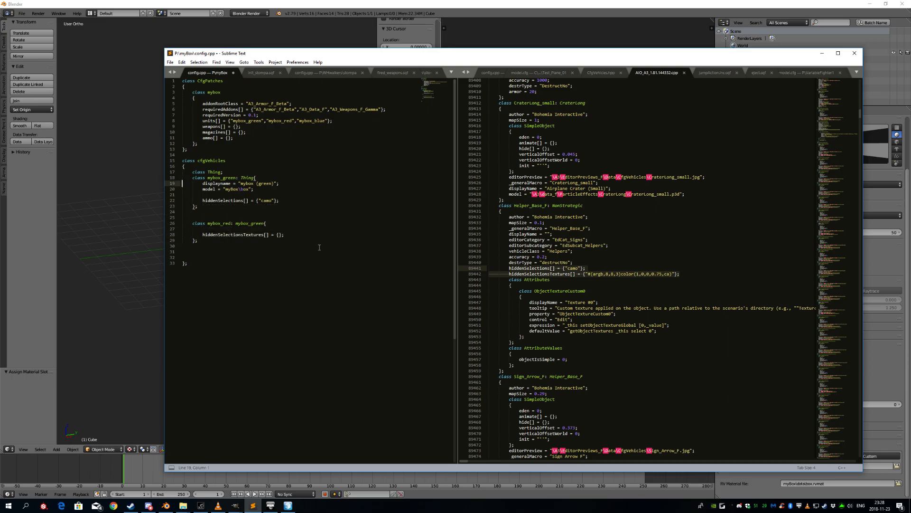
Move the displayname line from mybox_green into mybox_red above hiddenSelectionsTextures[], and remove the blank line above it.
{"action": "key", "text": "End"}
{"action": "key", "text": "shift+Home"}
{"action": "key", "text": "ctrl+shift+Down"}
{"action": "key", "text": "ctrl+shift+Down"}
{"action": "key", "text": "ctrl+shift+Down"}
{"action": "key", "text": "ctrl+shift+Down"}
{"action": "key", "text": "ctrl+shift+Down"}
{"action": "key", "text": "ctrl+shift+Down"}
{"action": "key", "text": "ctrl+shift+Down"}
{"action": "key", "text": "ctrl+shift+Down"}
{"action": "key", "text": "Up"}
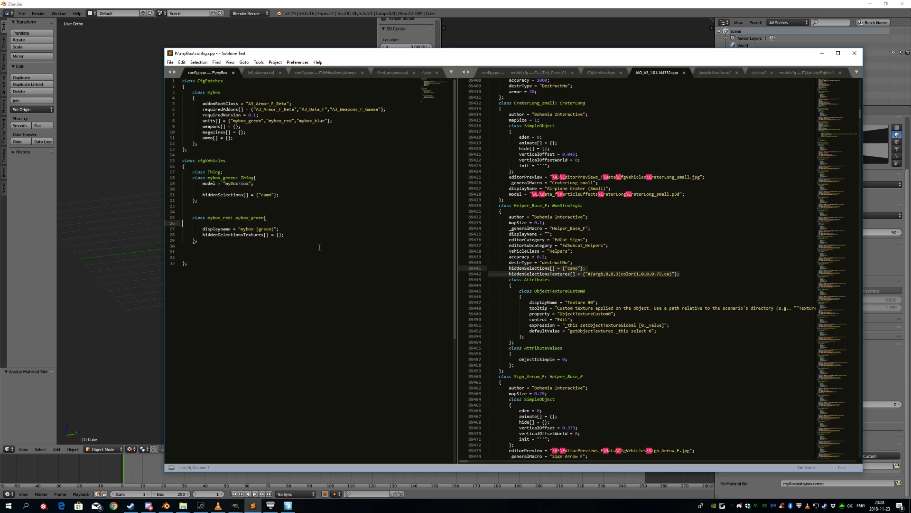
{"action": "key", "text": "Delete"}
Change the displayname in the mybox_red class to "mybox (red)".
{"action": "key", "text": "End"}
{"action": "key", "text": "Left"}
{"action": "key", "text": "Left"}
{"action": "key", "text": "Left"}
{"action": "key", "text": "ctrl+shift+Left"}
{"action": "type", "text": "red"}
{"action": "key", "text": "Escape"}
Switch to File Explorer and get the path of box_red_co.paa in the myBox\data folder for mybox_red's texture entry.
{"action": "key", "text": "Down"}
{"action": "key", "text": "End"}
{"action": "key", "text": "Left"}
{"action": "key", "text": "Left"}
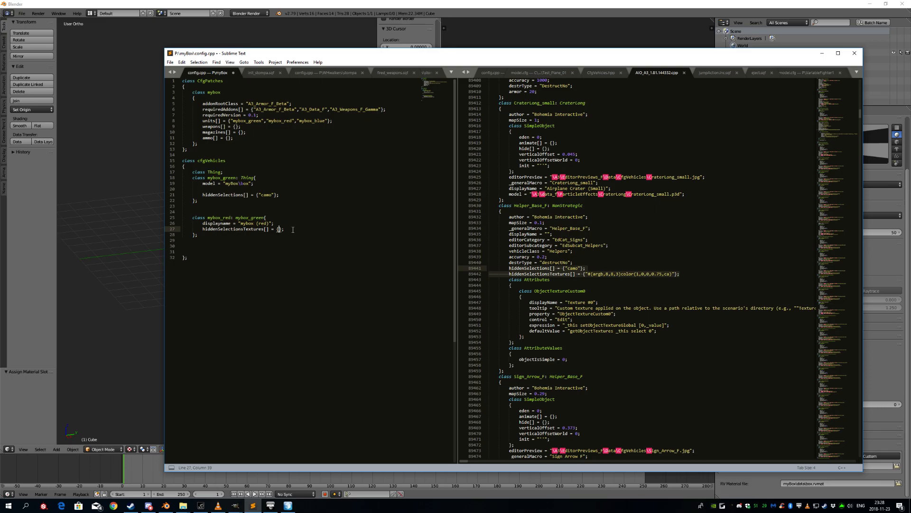
{"action": "mouse_move", "coordinate": [182, 505]}
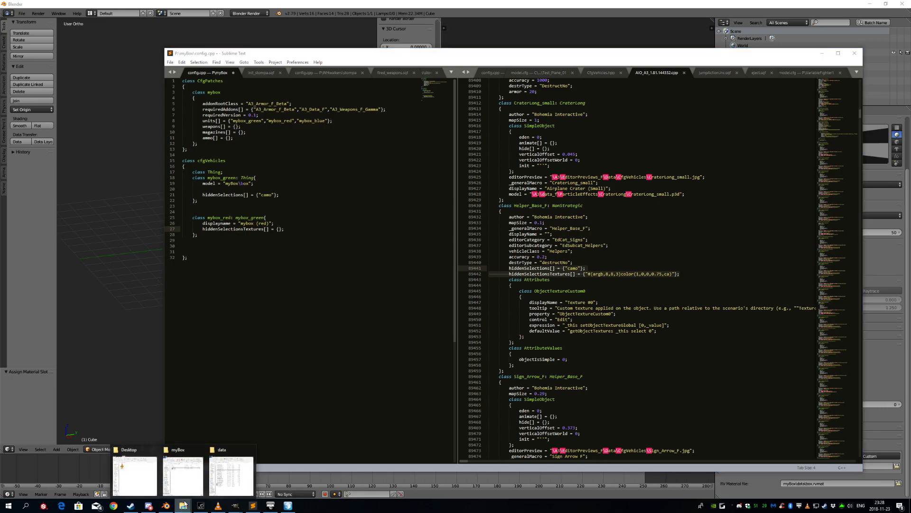
{"action": "mouse_move", "coordinate": [186, 485]}
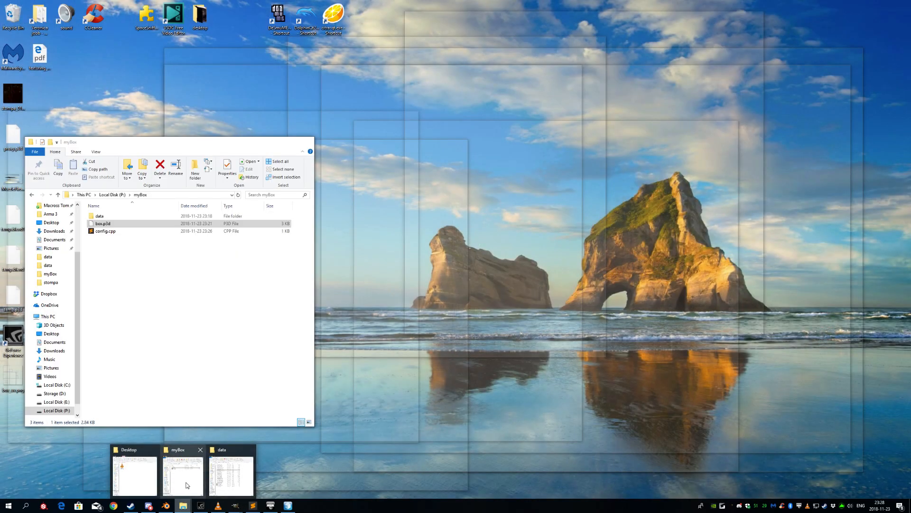
{"action": "left_click", "coordinate": [186, 485]}
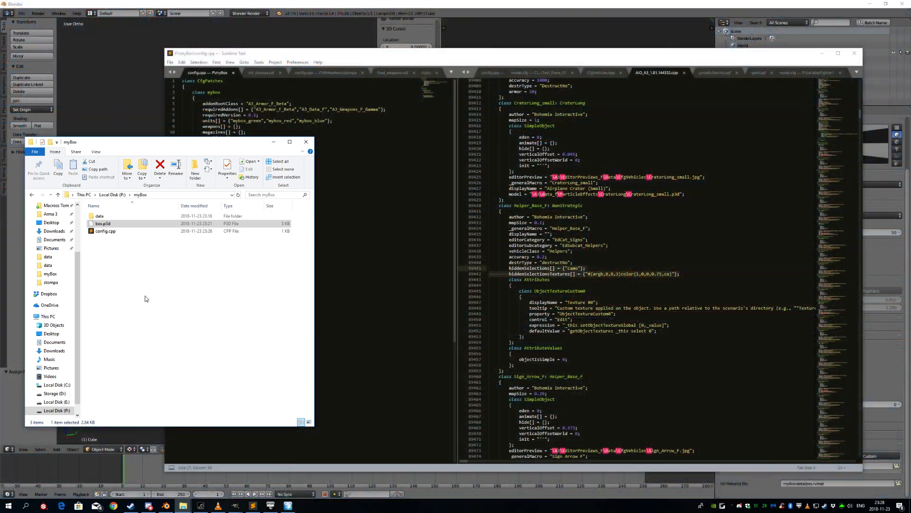
{"action": "double_click", "coordinate": [100, 217]}
{"action": "left_click", "coordinate": [256, 269]}
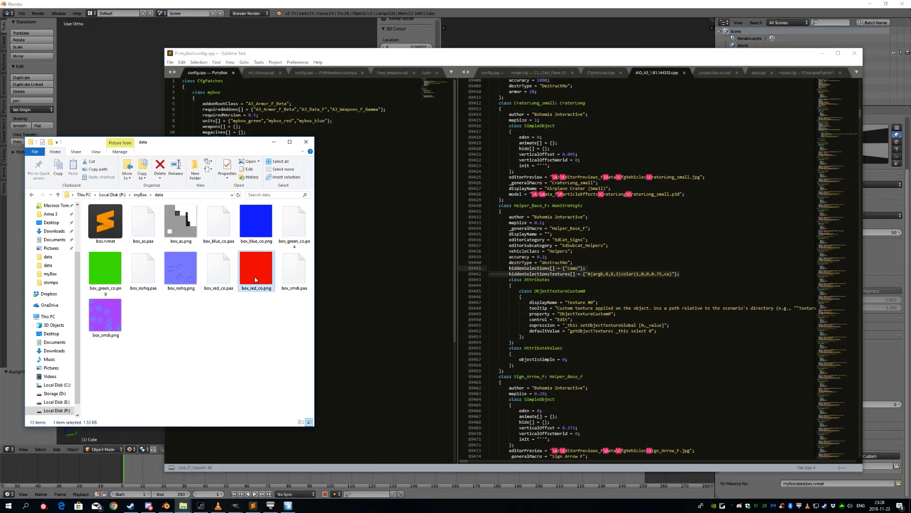
{"action": "left_click", "coordinate": [229, 276]}
{"action": "key", "text": "F2"}
{"action": "left_click", "coordinate": [200, 196]}
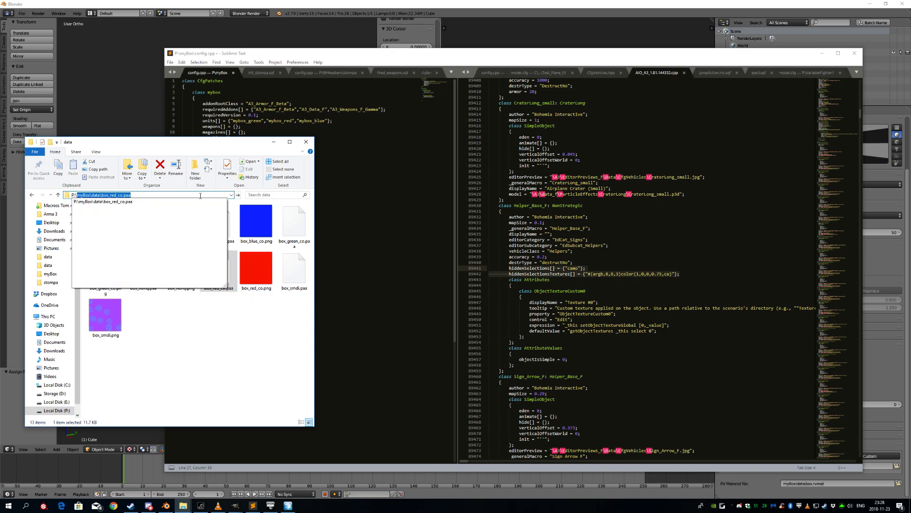
Back in Sublime Text, set mybox_red's hiddenSelectionsTextures[] to "myBox\data\box_red_co.paa".
{"action": "left_click", "coordinate": [266, 126]}
{"action": "left_click", "coordinate": [279, 229]}
{"action": "type", "text": "\""}
{"action": "type", "text": "myBox\\data\\box_red_co.paa"}
Duplicate the whole mybox_red class below itself and remove an extra blank line above the original.
{"action": "key", "text": "Down"}
{"action": "key", "text": "shift+Up"}
{"action": "key", "text": "shift+Up"}
{"action": "key", "text": "shift+Up"}
{"action": "key", "text": "shift+Home"}
{"action": "key", "text": "ctrl+c"}
{"action": "key", "text": "Right"}
{"action": "key", "text": "Return"}
{"action": "key", "text": "ctrl+v"}
{"action": "key", "text": "Up"}
{"action": "key", "text": "Up"}
{"action": "key", "text": "Up"}
{"action": "key", "text": "Up"}
{"action": "key", "text": "Up"}
{"action": "key", "text": "Up"}
{"action": "key", "text": "Up"}
{"action": "key", "text": "Up"}
{"action": "key", "text": "Up"}
{"action": "key", "text": "Delete"}
Rename the duplicated class to mybox_blue.
{"action": "key", "text": "Down"}
{"action": "key", "text": "Down"}
{"action": "key", "text": "Down"}
{"action": "key", "text": "Down"}
{"action": "key", "text": "Down"}
{"action": "key", "text": "ctrl+Right"}
{"action": "key", "text": "ctrl+Right"}
{"action": "key", "text": "shift+Left"}
{"action": "key", "text": "shift+Left"}
{"action": "key", "text": "shift+Left"}
{"action": "key", "text": "BackSpace"}
{"action": "type", "text": "blue"}
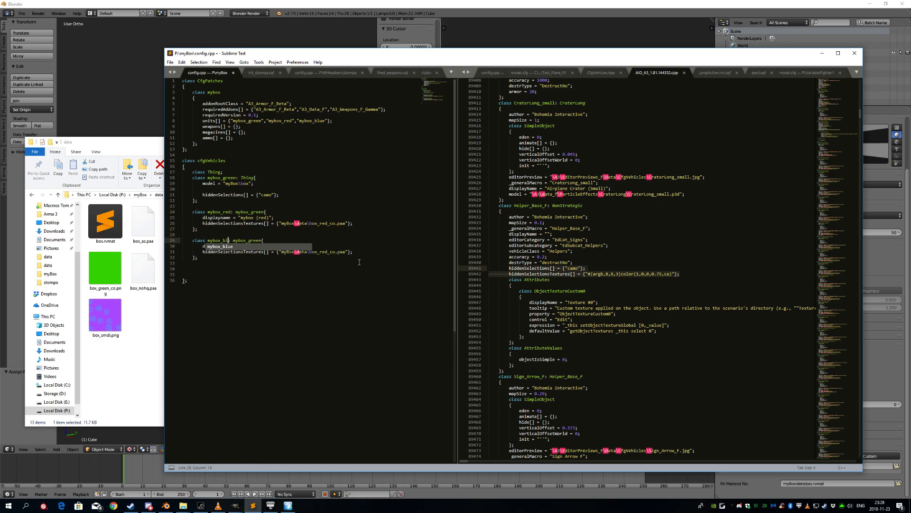
Change the displayname in mybox_blue to "mybox (blue)" and save config.cpp.
{"action": "key", "text": "Down"}
{"action": "key", "text": "ctrl+Right"}
{"action": "key", "text": "shift+Left"}
{"action": "key", "text": "shift+Left"}
{"action": "key", "text": "shift+Left"}
{"action": "type", "text": "blue"}
{"action": "key", "text": "ctrl+s"}
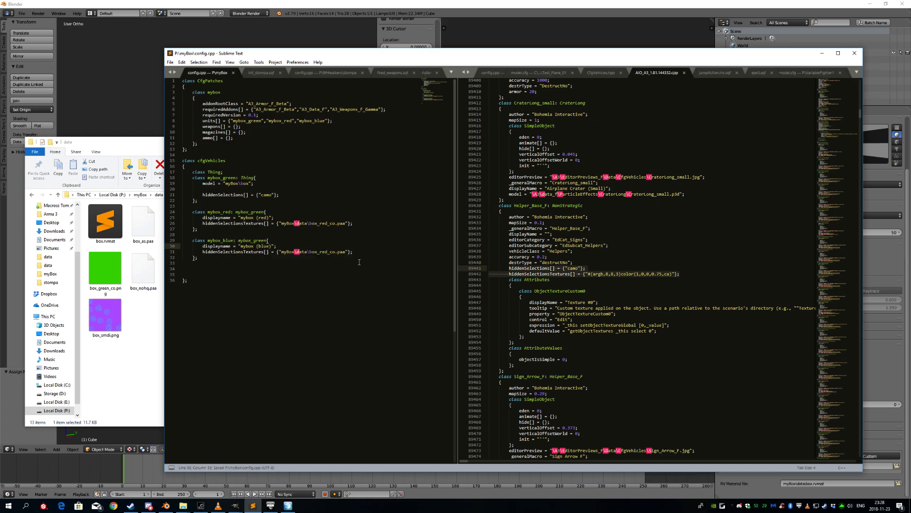
Change mybox_blue's hiddenSelectionsTextures[] path to "myBox\data\box_blue_co.paa" and save config.cpp.
{"action": "key", "text": "Down"}
{"action": "key", "text": "shift+Right"}
{"action": "key", "text": "shift+Right"}
{"action": "key", "text": "shift+Right"}
{"action": "type", "text": "blue"}
{"action": "key", "text": "ctrl+s"}
{"action": "key", "text": "Down"}
{"action": "key", "text": "Up"}
{"action": "key", "text": "Up"}
Widen the config.cpp pane and select the word camo in mybox_green's hiddenSelections[] line.
{"action": "double_click", "coordinate": [270, 193]}
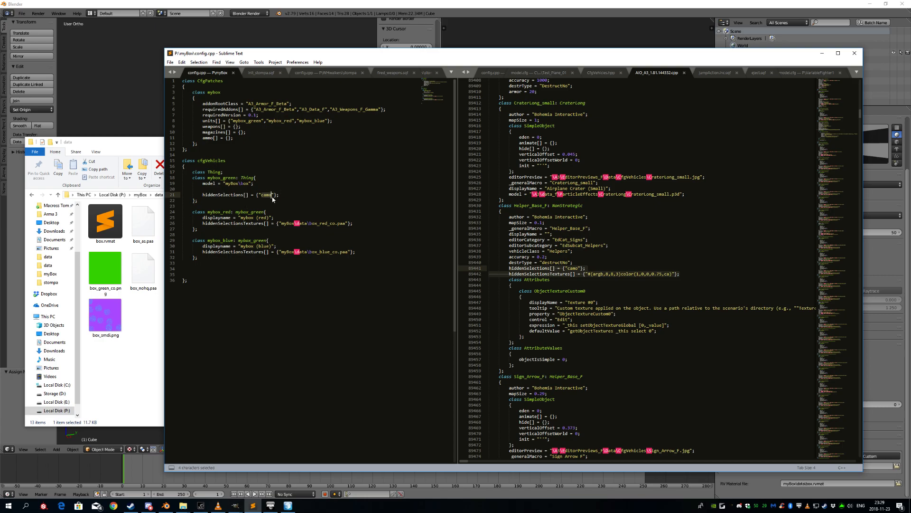
{"action": "left_click", "coordinate": [294, 197]}
{"action": "left_click_drag", "start_coordinate": [456, 212], "coordinate": [542, 211]}
{"action": "left_click", "coordinate": [266, 195]}
{"action": "double_click", "coordinate": [266, 195]}
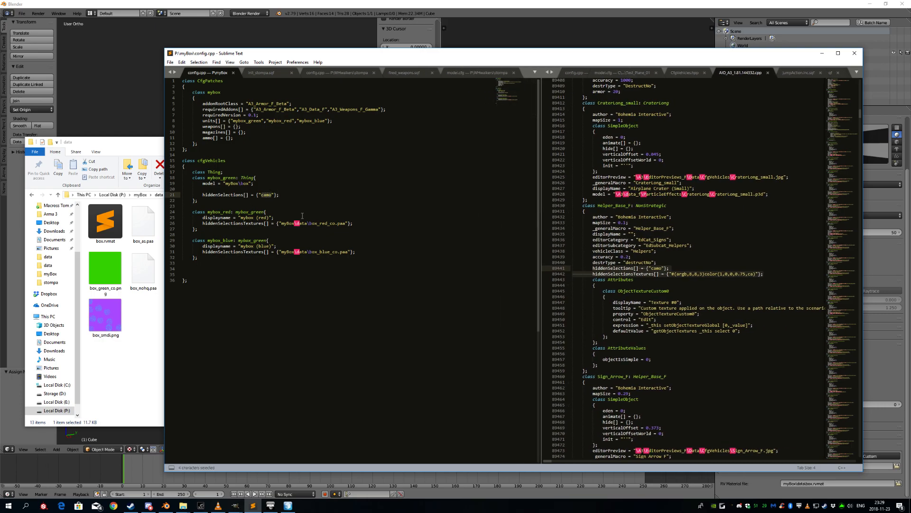
Create a new empty file and copy the entire contents of the stompa project's model.cfg.
{"action": "left_click", "coordinate": [351, 180]}
{"action": "key", "text": "ctrl+n"}
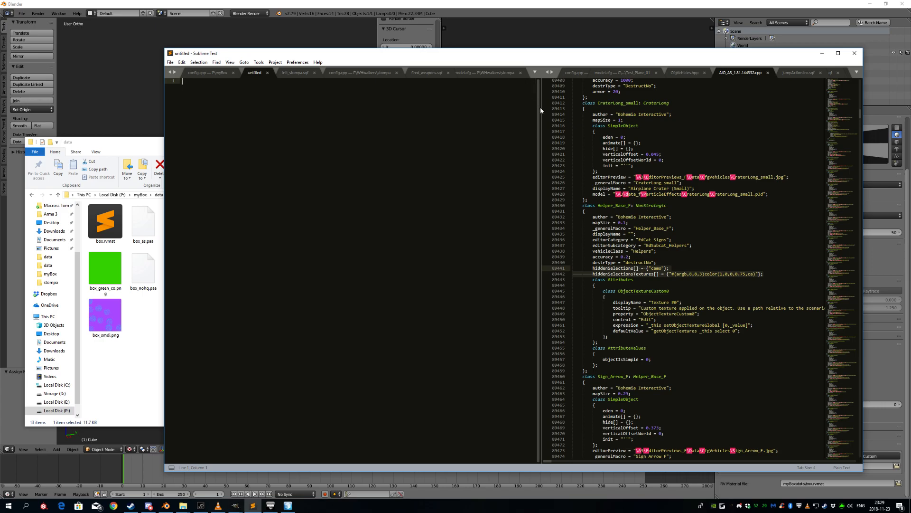
{"action": "left_click_drag", "start_coordinate": [540, 107], "coordinate": [647, 119]}
{"action": "left_click", "coordinate": [549, 74]}
{"action": "left_click", "coordinate": [493, 204]}
{"action": "key", "text": "ctrl+a"}
{"action": "key", "text": "ctrl+c"}
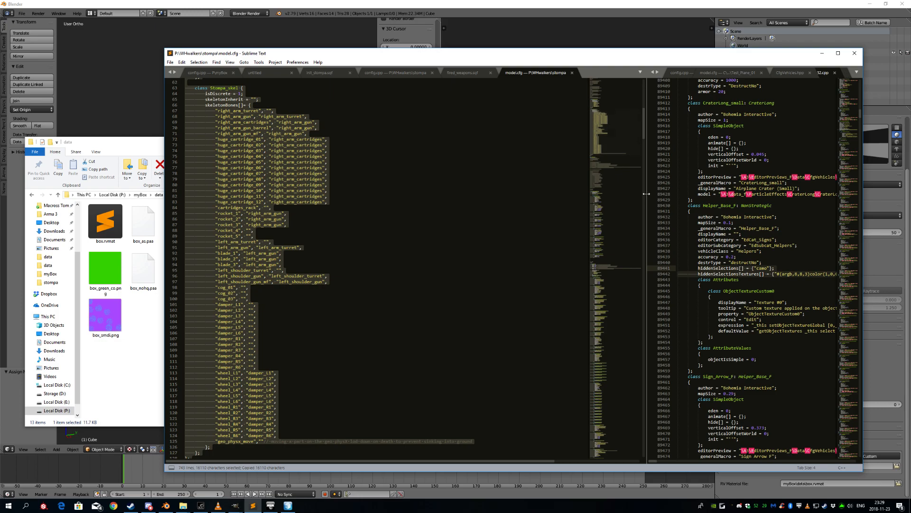
Paste the copied contents into the untitled file and save it as model.cfg in the myBox folder.
{"action": "left_click_drag", "start_coordinate": [638, 194], "coordinate": [592, 194]}
{"action": "left_click", "coordinate": [207, 72]}
{"action": "left_click", "coordinate": [328, 195]}
{"action": "left_click", "coordinate": [252, 73]}
{"action": "key", "text": "ctrl+v"}
{"action": "key", "text": "ctrl+s"}
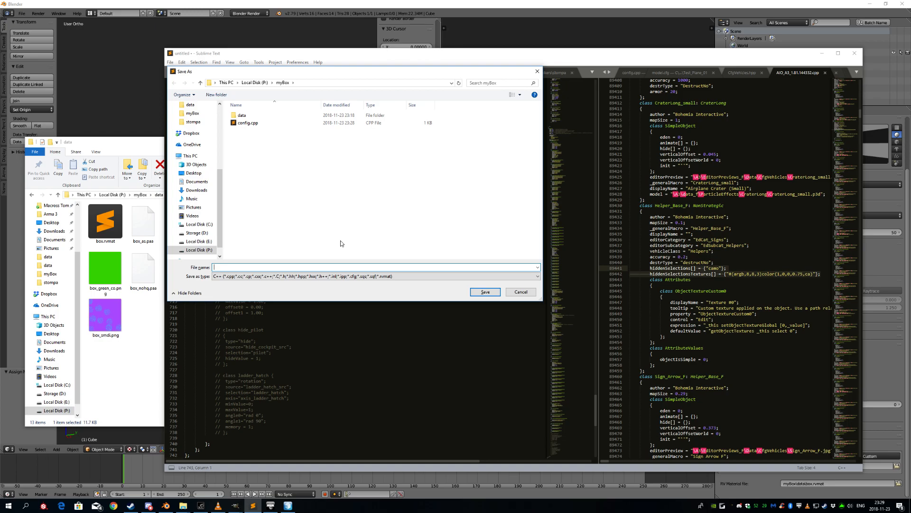
{"action": "type", "text": "model.cfg"}
{"action": "left_click", "coordinate": [484, 292]}
Delete all the classes inside CfgModels in myBox's model.cfg, keeping only the empty CfgModels class.
{"action": "scroll", "coordinate": [574, 452], "scroll_direction": "down", "scroll_amount": 10}
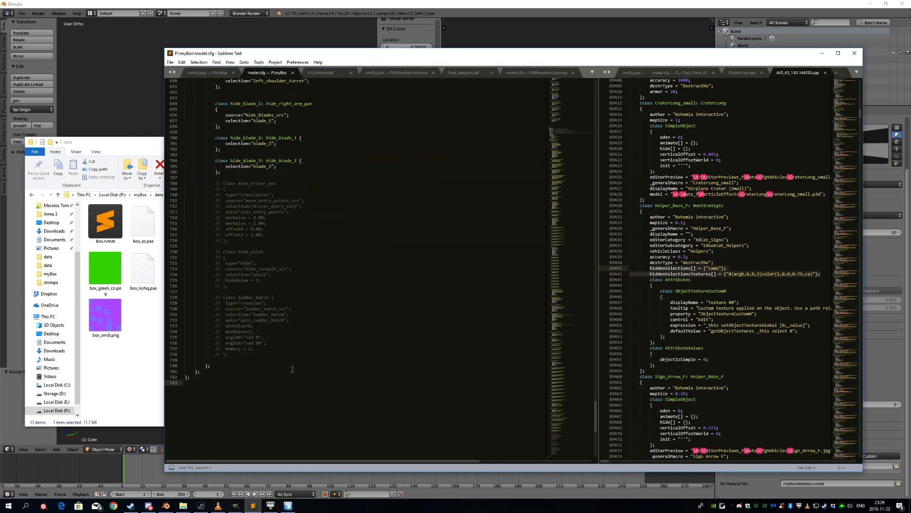
{"action": "left_click_drag", "start_coordinate": [573, 452], "coordinate": [563, 86]}
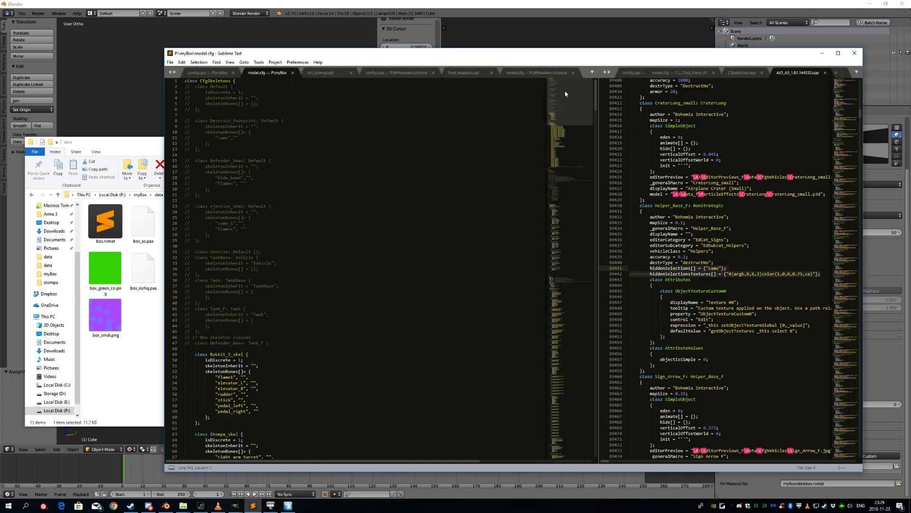
{"action": "left_click_drag", "start_coordinate": [566, 90], "coordinate": [579, 155]}
{"action": "left_click", "coordinate": [293, 143]}
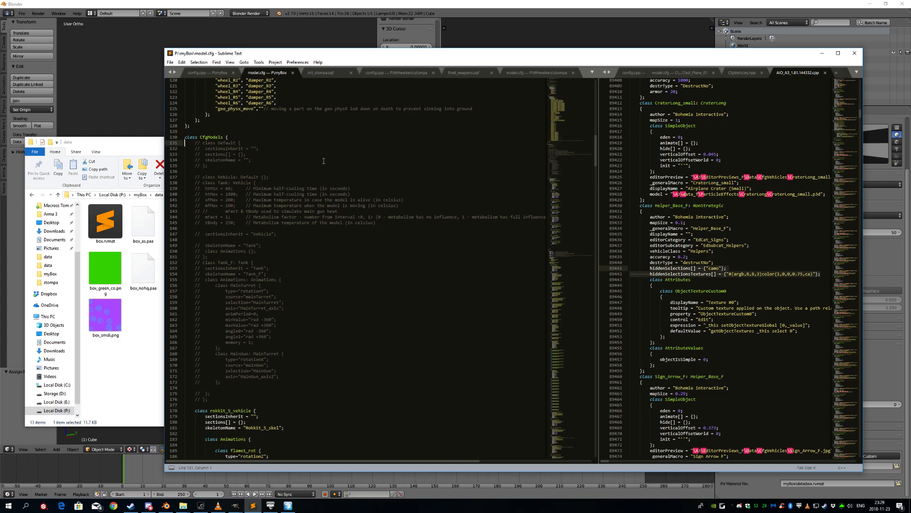
{"action": "key", "text": "shift+Page_Down"}
{"action": "key", "text": "shift+Page_Down"}
{"action": "key", "text": "shift+Page_Down"}
{"action": "key", "text": "shift+Page_Down"}
{"action": "key", "text": "shift+Page_Down"}
{"action": "key", "text": "shift+Page_Down"}
{"action": "key", "text": "shift+Page_Down"}
{"action": "key", "text": "shift+Page_Down"}
{"action": "key", "text": "shift+Page_Down"}
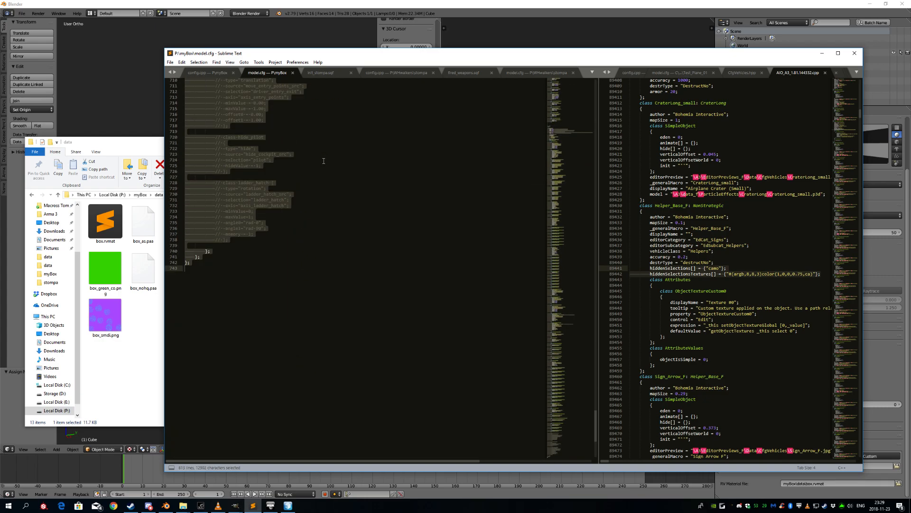
{"action": "key", "text": "Delete"}
Delete the whole CfgSkeletons class above CfgModels in myBox's model.cfg.
{"action": "key", "text": "ctrl+Home"}
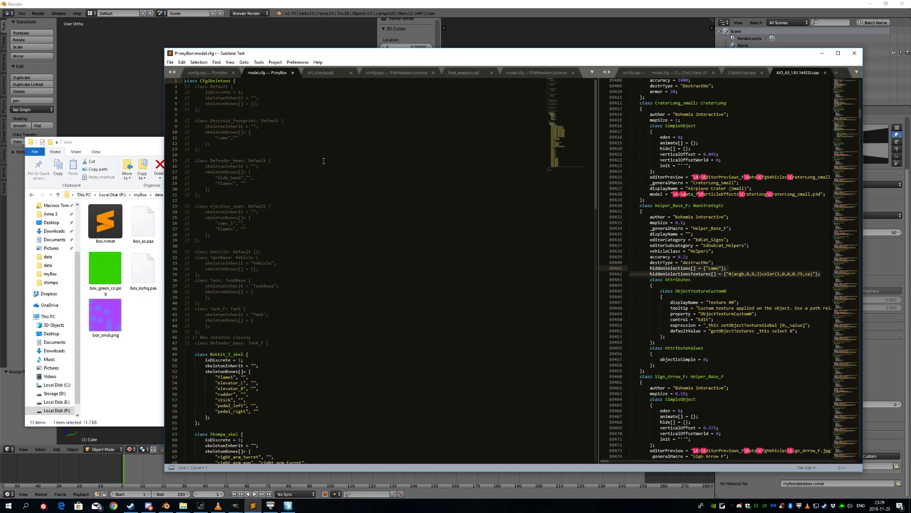
{"action": "scroll", "coordinate": [327, 138], "scroll_direction": "down", "scroll_amount": 1}
{"action": "key", "text": "Down"}
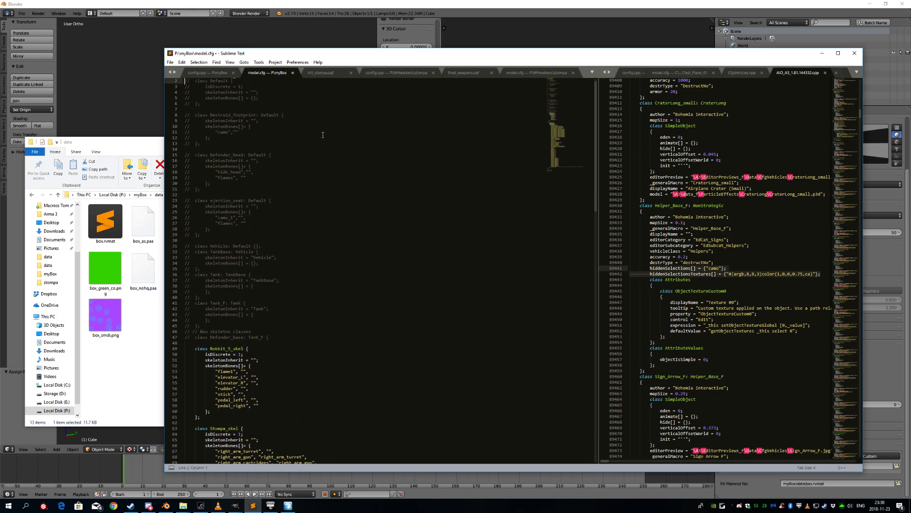
{"action": "scroll", "coordinate": [294, 256], "scroll_direction": "down", "scroll_amount": 20}
{"action": "scroll", "coordinate": [294, 256], "scroll_direction": "down", "scroll_amount": 12}
{"action": "left_click", "coordinate": [214, 195]}
{"action": "scroll", "coordinate": [573, 181], "scroll_direction": "up", "scroll_amount": 9}
{"action": "left_click_drag", "start_coordinate": [573, 182], "coordinate": [575, 71]}
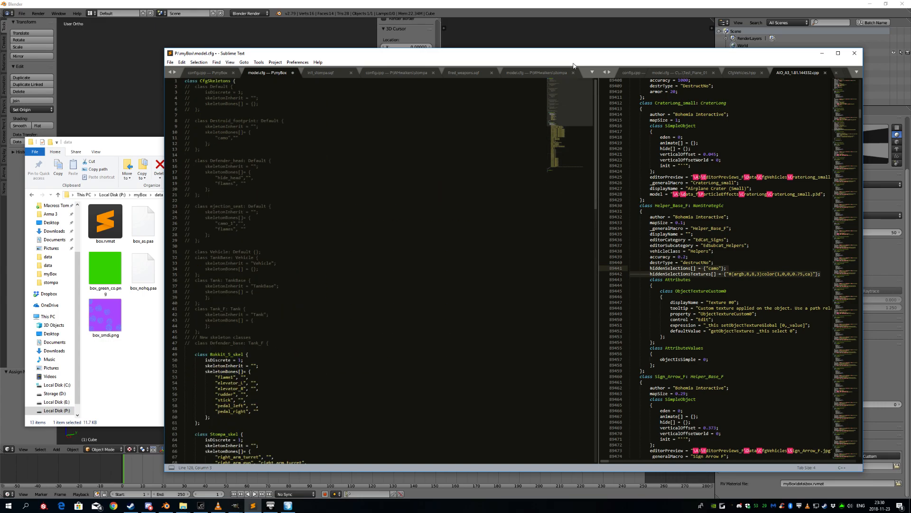
{"action": "scroll", "coordinate": [352, 238], "scroll_direction": "down", "scroll_amount": 20}
{"action": "scroll", "coordinate": [288, 270], "scroll_direction": "down", "scroll_amount": 9}
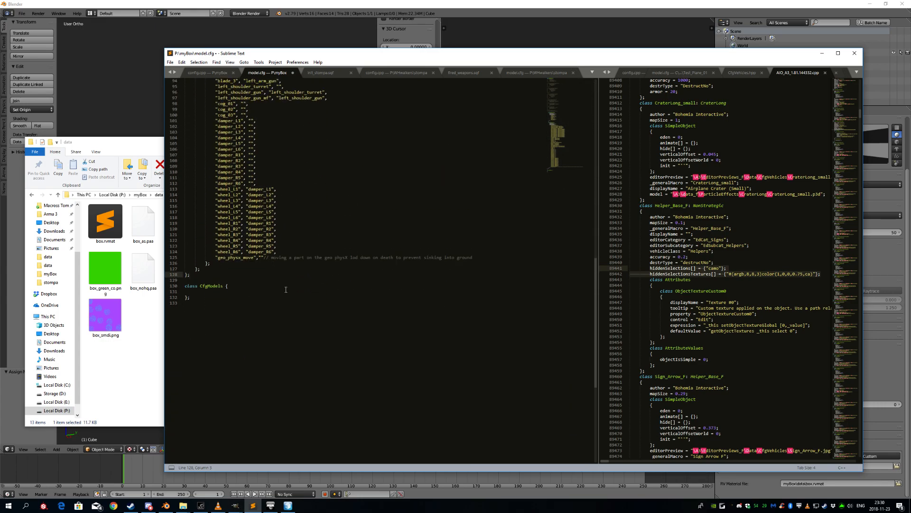
{"action": "key", "text": "shift+Page_Up"}
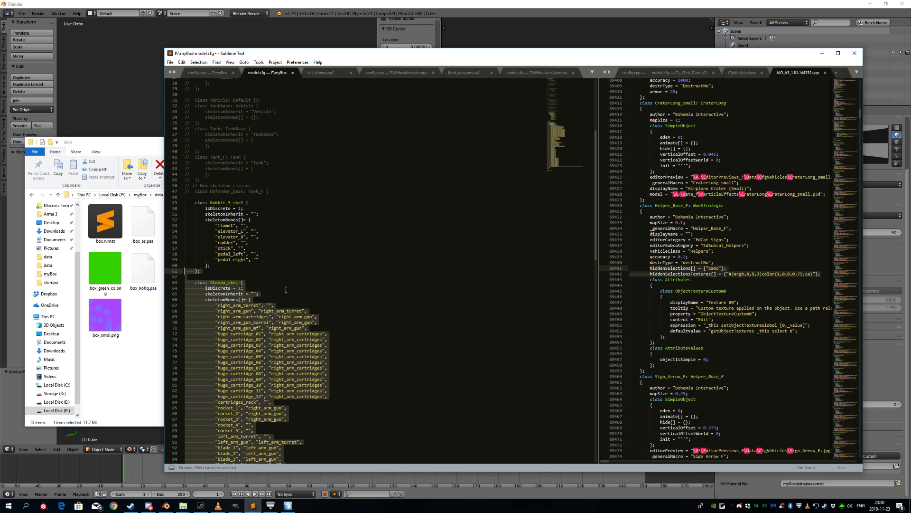
{"action": "key", "text": "shift+Page_Up"}
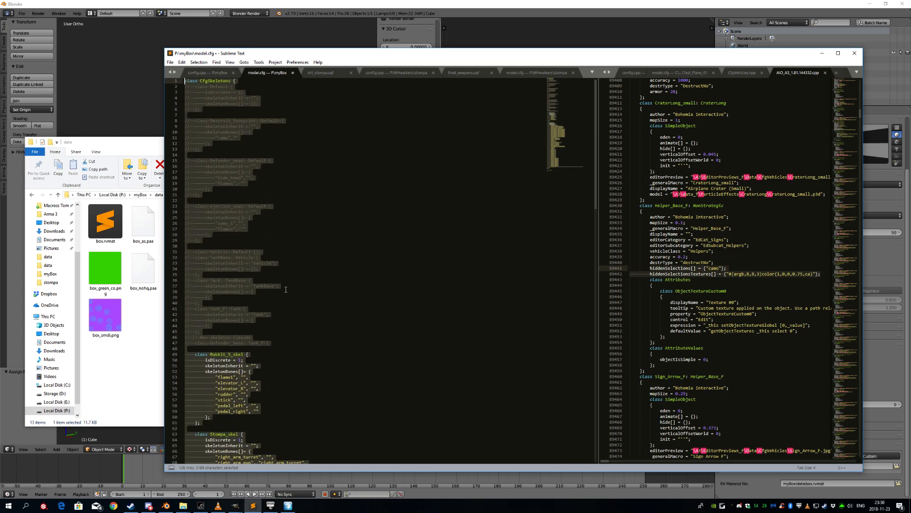
{"action": "key", "text": "Delete"}
{"action": "key", "text": "Delete"}
{"action": "key", "text": "Down"}
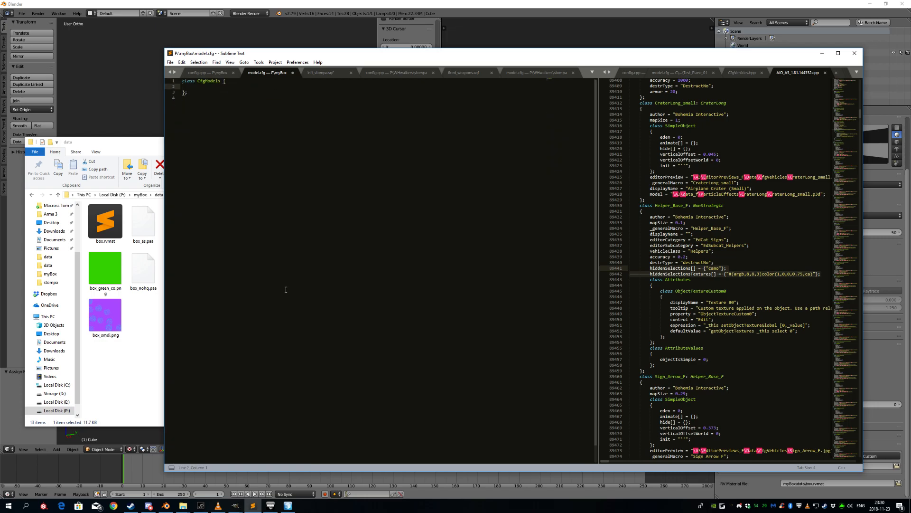
{"action": "key", "text": "shift+Down"}
{"action": "left_click", "coordinate": [216, 83]}
Copy the sectionsInherit, sections[] and skeletonName lines of the rokkit_5_vehicle class from the stompa project's model.cfg.
{"action": "left_click", "coordinate": [518, 74]}
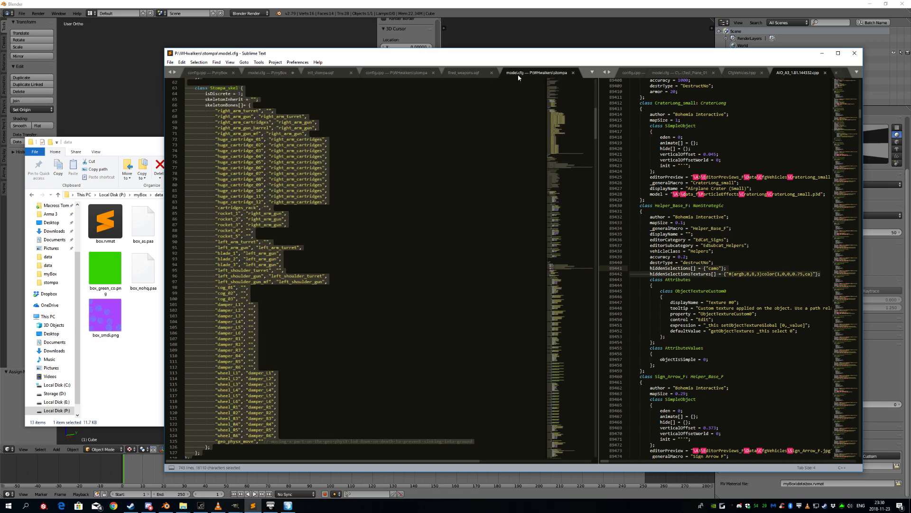
{"action": "left_click_drag", "start_coordinate": [558, 120], "coordinate": [574, 169]}
{"action": "left_click", "coordinate": [248, 176]}
{"action": "left_click", "coordinate": [215, 188]}
{"action": "key", "text": "Up"}
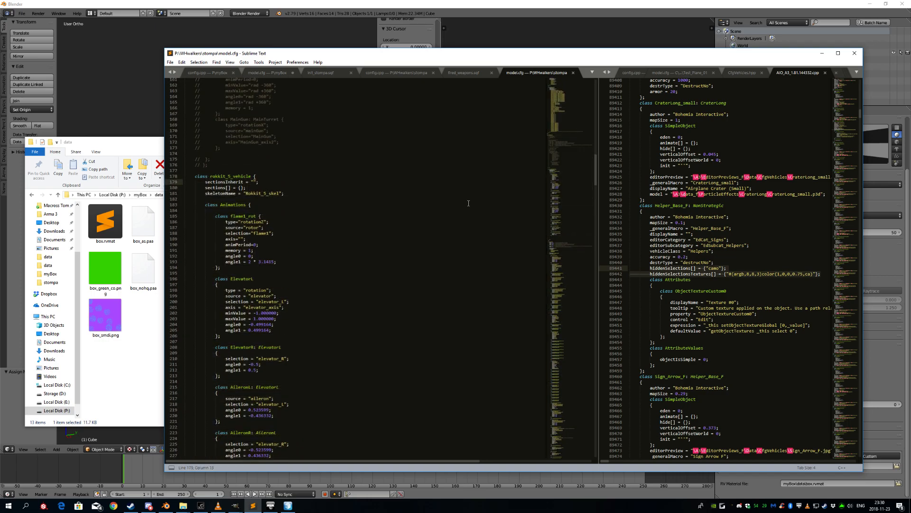
{"action": "scroll", "coordinate": [469, 203], "scroll_direction": "up", "scroll_amount": 4}
{"action": "key", "text": "Down"}
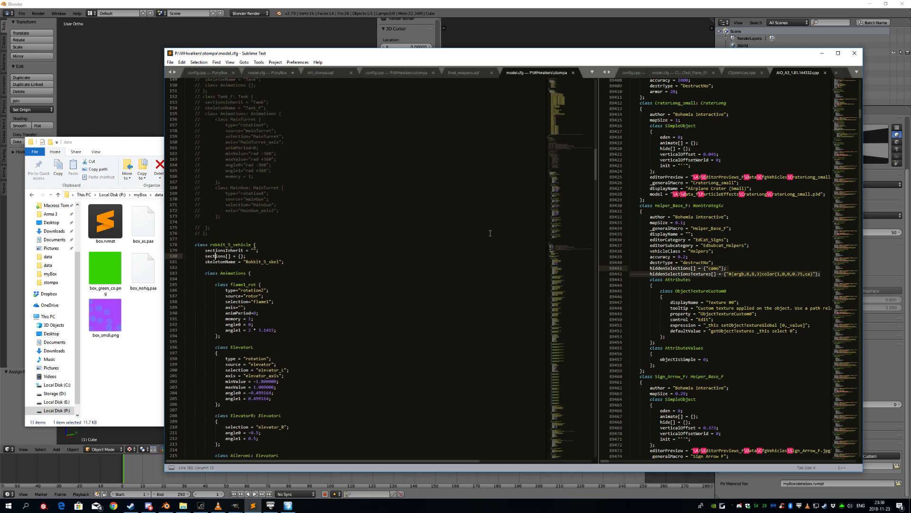
{"action": "key", "text": "Left"}
{"action": "left_click", "coordinate": [273, 254]}
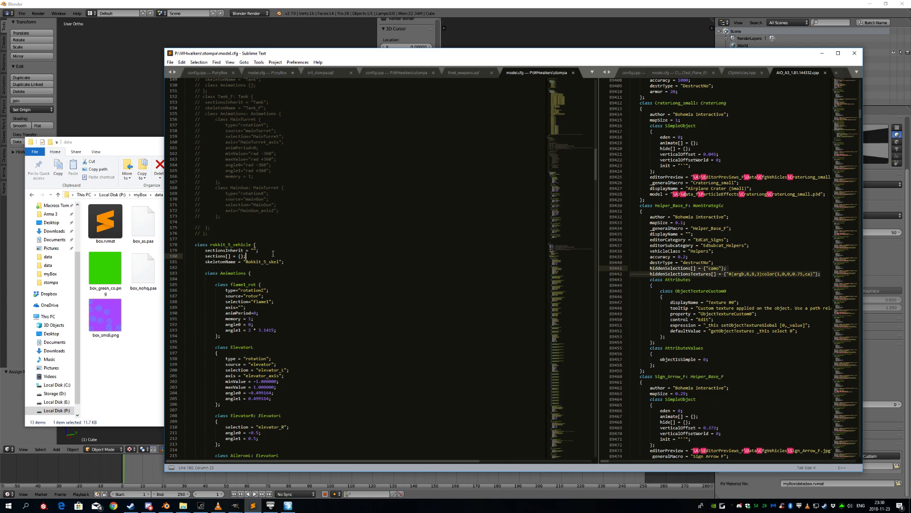
{"action": "key", "text": "Down"}
{"action": "key", "text": "shift+Up"}
{"action": "key", "text": "shift+Up"}
{"action": "key", "text": "shift+Home"}
{"action": "key", "text": "ctrl+c"}
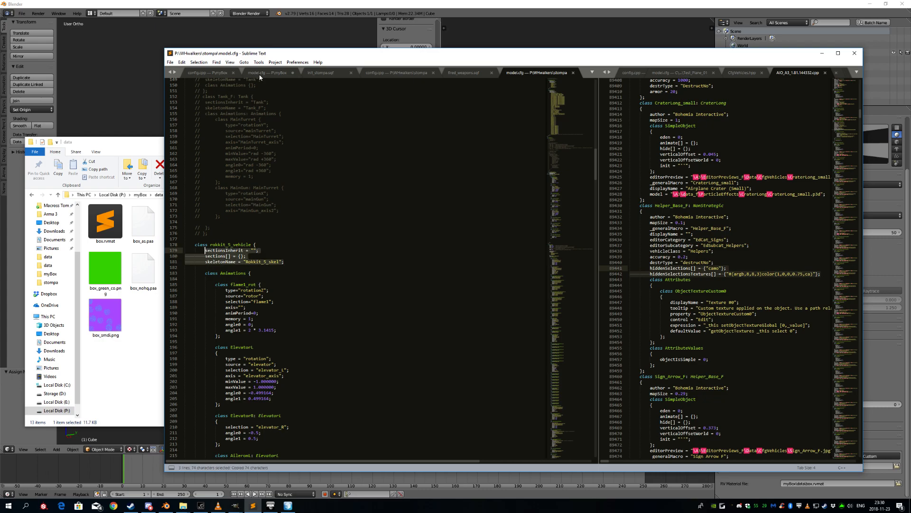
Paste the three lines into CfgModels in myBox's model.cfg and align their indentation.
{"action": "left_click", "coordinate": [260, 74]}
{"action": "left_click", "coordinate": [262, 88]}
{"action": "key", "text": "ctrl+v"}
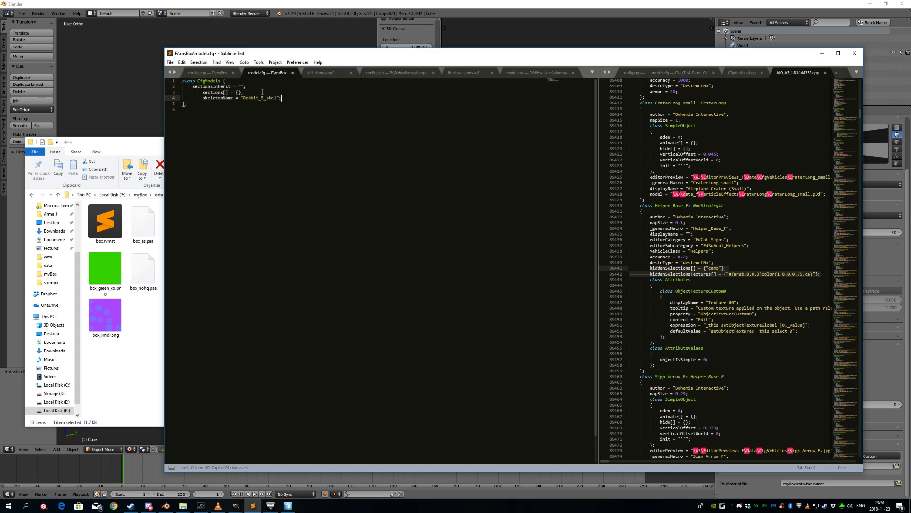
{"action": "key", "text": "shift+Up"}
{"action": "key", "text": "shift+Home"}
{"action": "key", "text": "shift+Tab"}
{"action": "key", "text": "Up"}
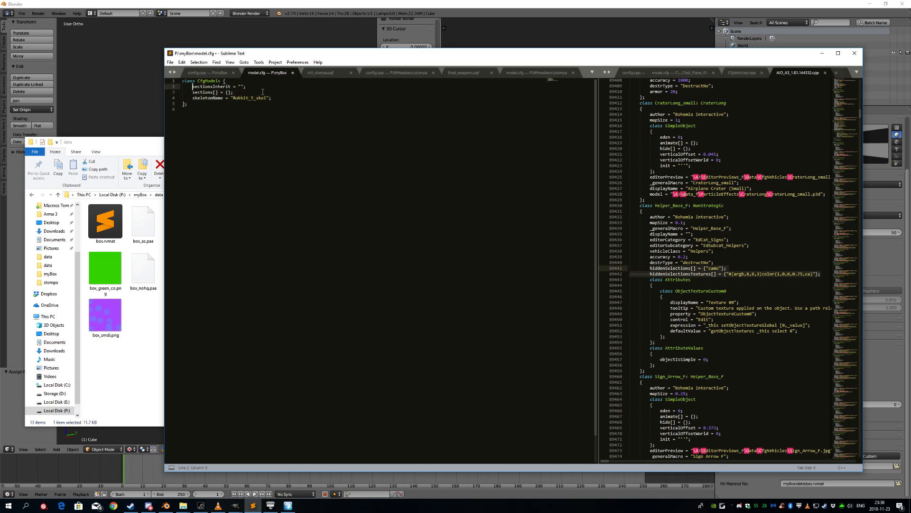
Set sections[] to {"camo"}, empty the skeletonName string and save model.cfg.
{"action": "key", "text": "ctrl+shift+Right"}
{"action": "key", "text": "Down"}
{"action": "key", "text": "Left"}
{"action": "type", "text": "\"camo"}
{"action": "key", "text": "Down"}
{"action": "key", "text": "ctrl+d"}
{"action": "key", "text": "BackSpace"}
{"action": "key", "text": "ctrl+s"}
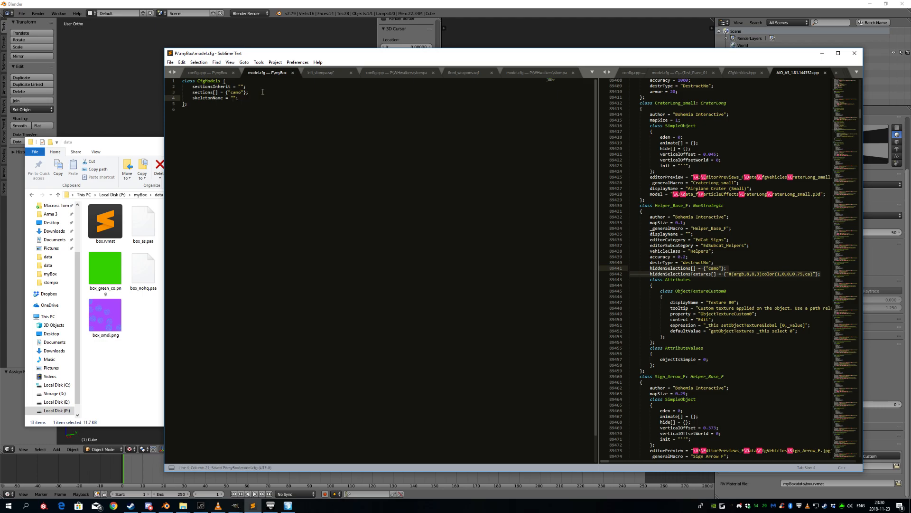
{"action": "key", "text": "Up"}
{"action": "key", "text": "Down"}
{"action": "key", "text": "Up"}
{"action": "key", "text": "Up"}
{"action": "key", "text": "Down"}
{"action": "key", "text": "Right"}
{"action": "key", "text": "Right"}
{"action": "key", "text": "Right"}
{"action": "key", "text": "ctrl+shift+Left"}
Switch to Blender and select the box's entire linked mesh in Edit Mode.
{"action": "key", "text": "alt+Tab"}
{"action": "mouse_move", "coordinate": [212, 258]}
{"action": "middle_mouse_down"}
{"action": "mouse_move", "coordinate": [239, 238]}
{"action": "mouse_move", "coordinate": [215, 254]}
{"action": "middle_mouse_up"}
{"action": "key", "text": "Tab"}
{"action": "scroll", "coordinate": [322, 260], "scroll_direction": "up", "scroll_amount": 4}
{"action": "key", "text": "a"}
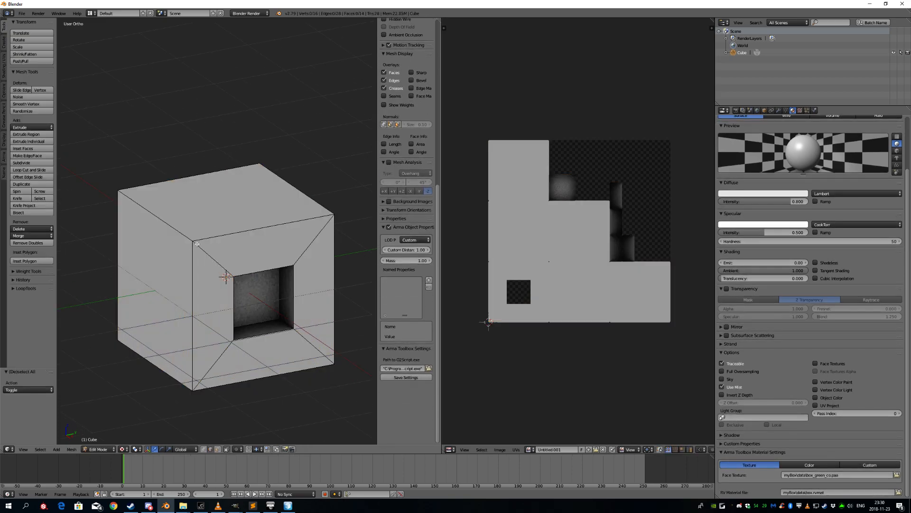
{"action": "key", "text": "l"}
{"action": "scroll", "coordinate": [197, 244], "scroll_direction": "down", "scroll_amount": 5}
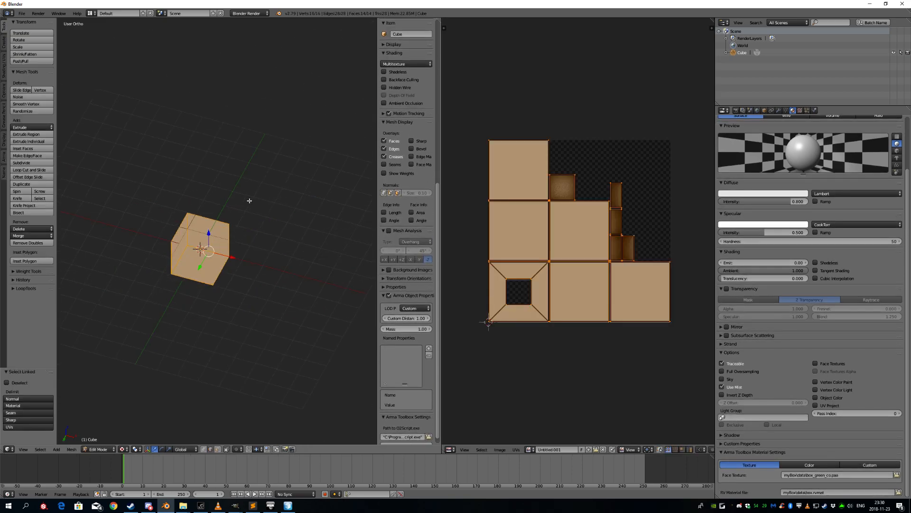
Add a vertex group to the cube's mesh data and name it camo.
{"action": "left_click", "coordinate": [793, 110]}
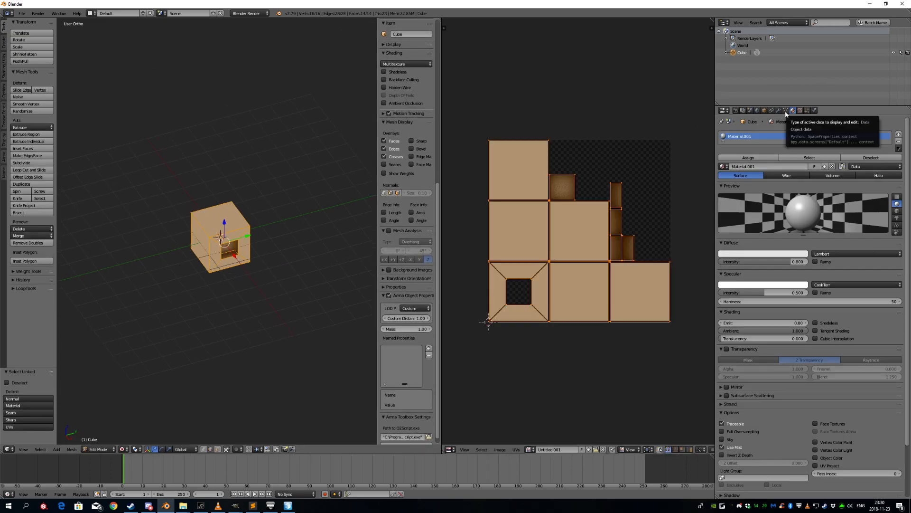
{"action": "left_click", "coordinate": [786, 111]}
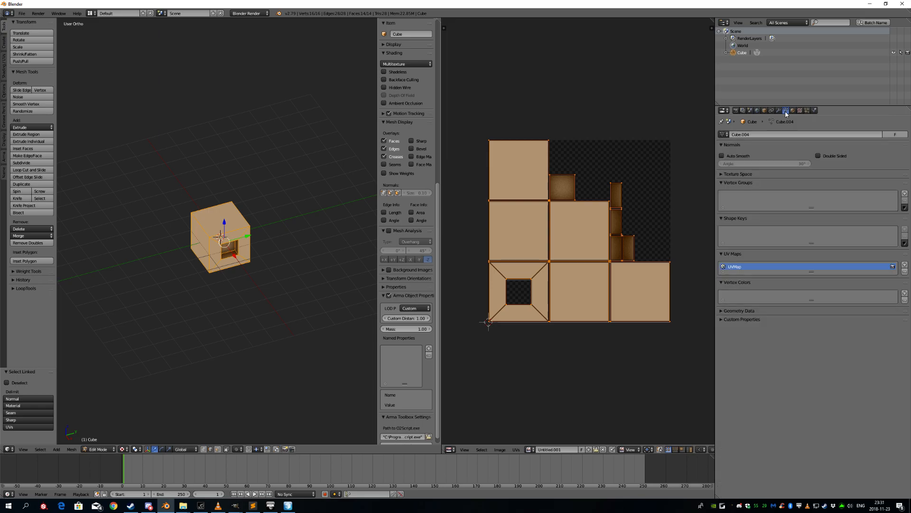
{"action": "left_click", "coordinate": [905, 193]}
{"action": "type", "text": "sectionsInherit = \"\";"}
{"action": "key", "text": "Return"}
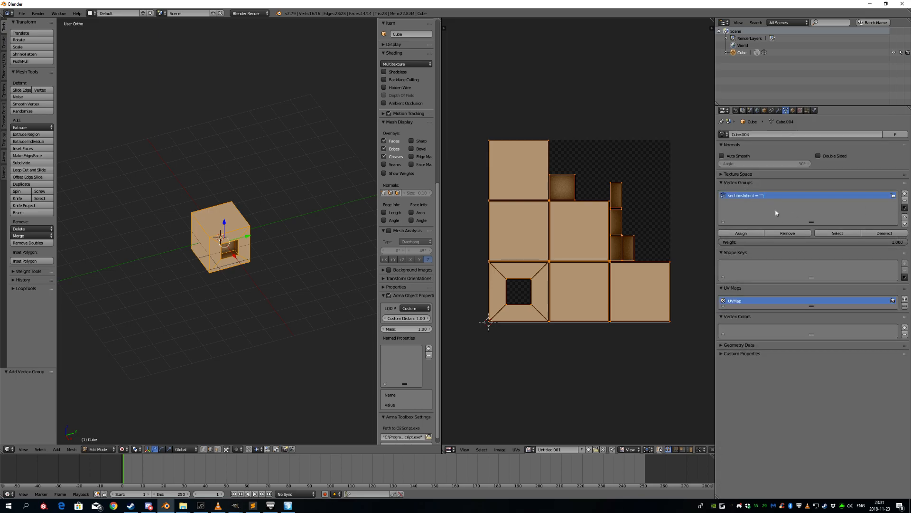
{"action": "type", "text": "camo"}
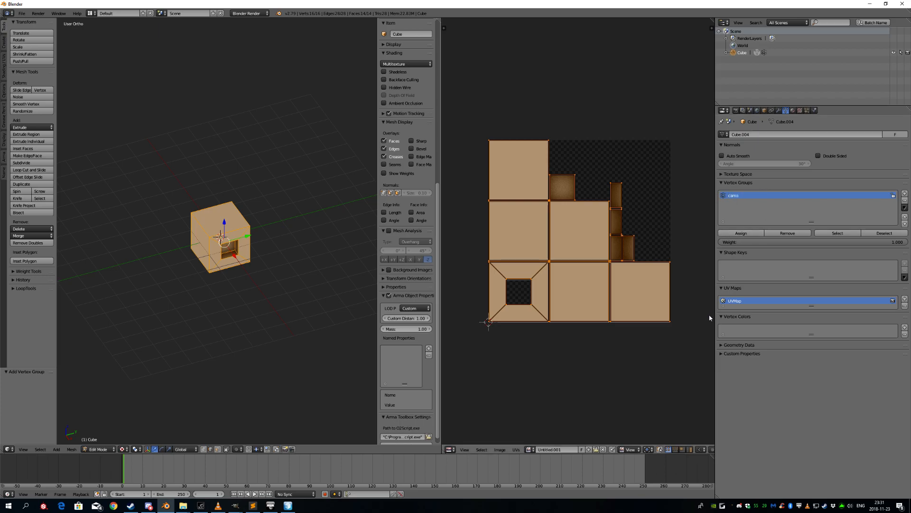
Deselect the mesh and select the camo vertex group's vertices to check which geometry belongs to it.
{"action": "scroll", "coordinate": [639, 315], "scroll_direction": "down", "scroll_amount": 3}
{"action": "scroll", "coordinate": [271, 281], "scroll_direction": "up", "scroll_amount": 2}
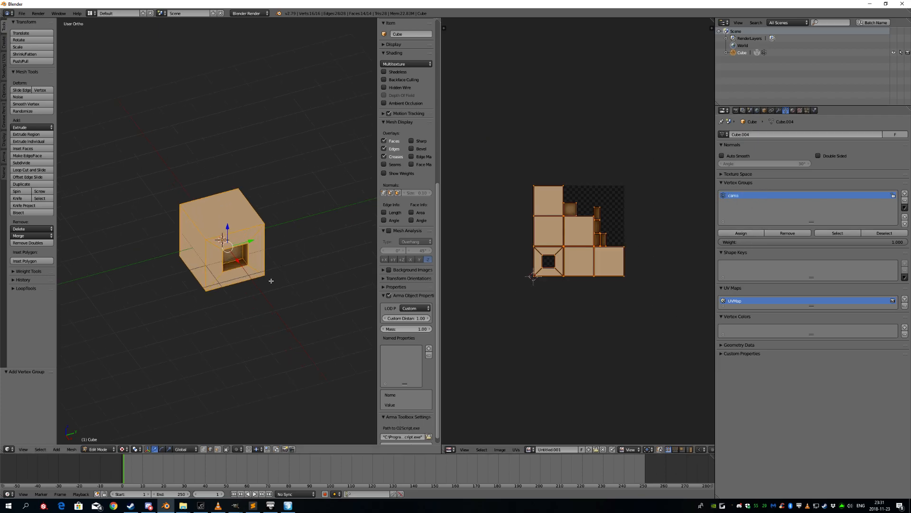
{"action": "key", "text": "a"}
{"action": "left_click", "coordinate": [827, 235]}
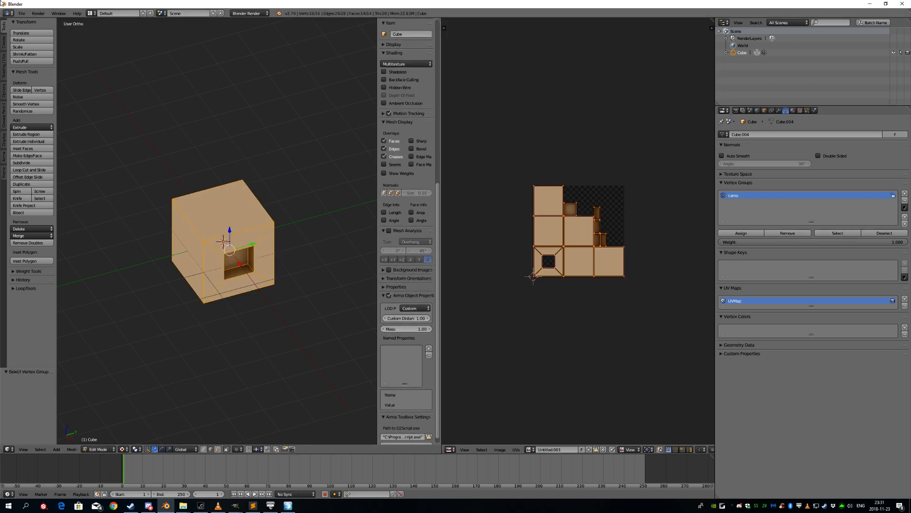
Export the box in Arma 2/3 P3D format over box.p3d in the myBox folder.
{"action": "left_click", "coordinate": [22, 13]}
{"action": "mouse_move", "coordinate": [47, 155]}
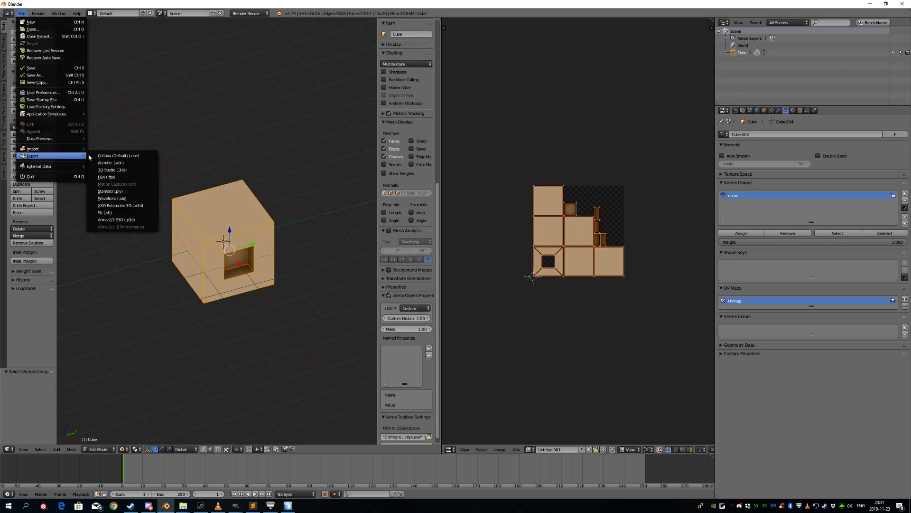
{"action": "left_click", "coordinate": [120, 220]}
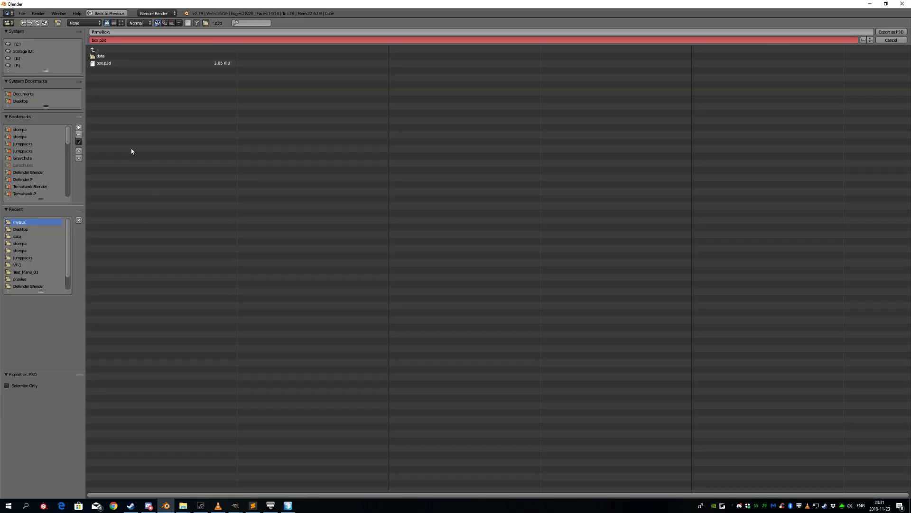
{"action": "double_click", "coordinate": [103, 64]}
Switch to Object Builder and reload box.p3d from the myBox folder.
{"action": "left_click", "coordinate": [297, 502]}
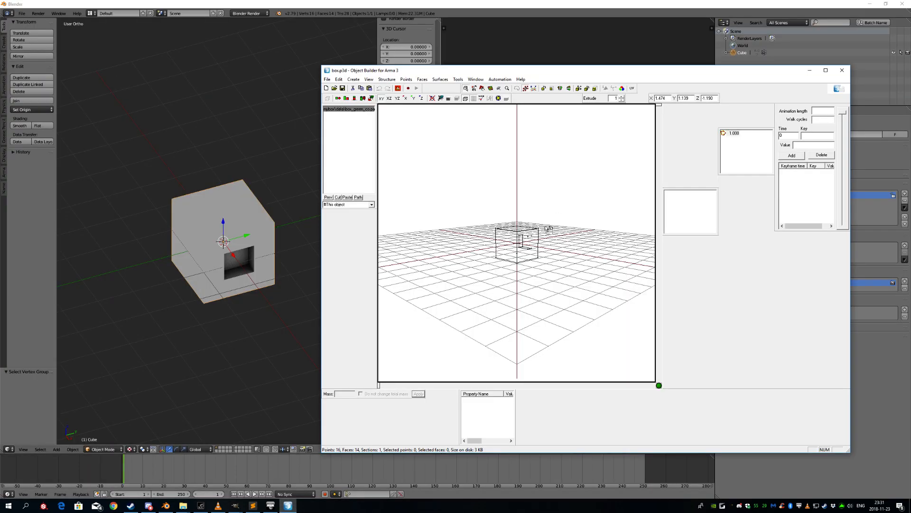
{"action": "key", "text": "ctrl+o"}
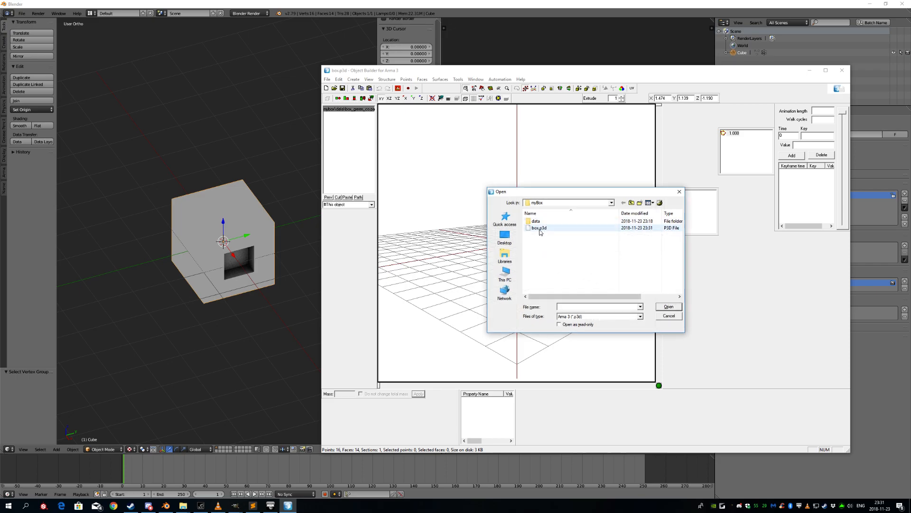
{"action": "double_click", "coordinate": [539, 228]}
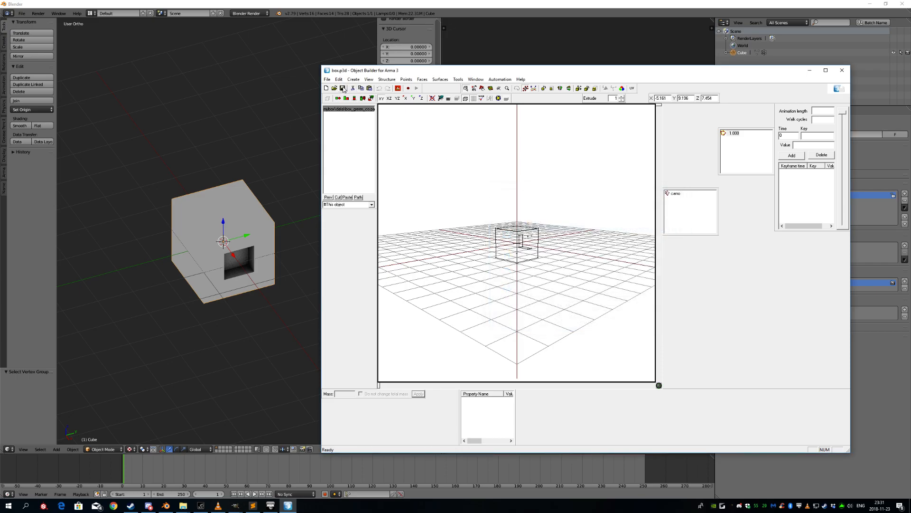
Switch to Sublime Text and review the camo section in model.cfg and the box classes in config.cpp.
{"action": "left_click", "coordinate": [251, 506]}
{"action": "left_click", "coordinate": [278, 136]}
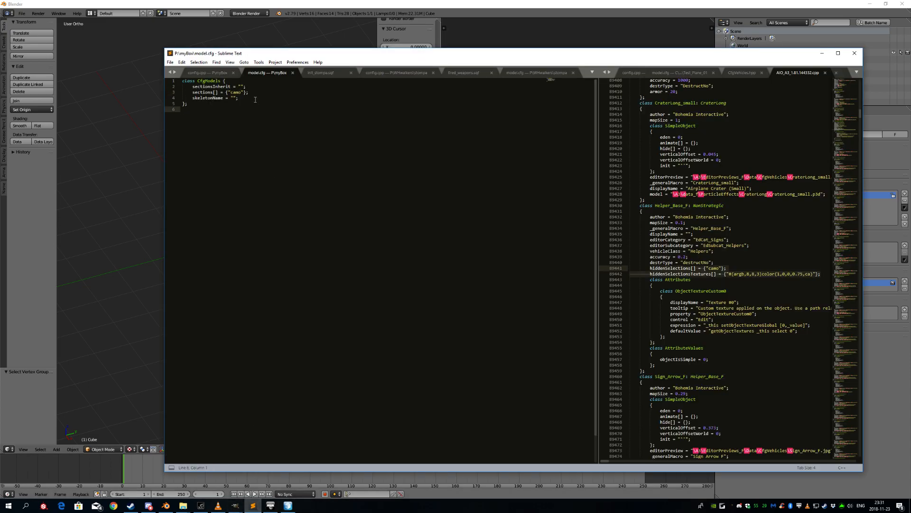
{"action": "left_click", "coordinate": [214, 74]}
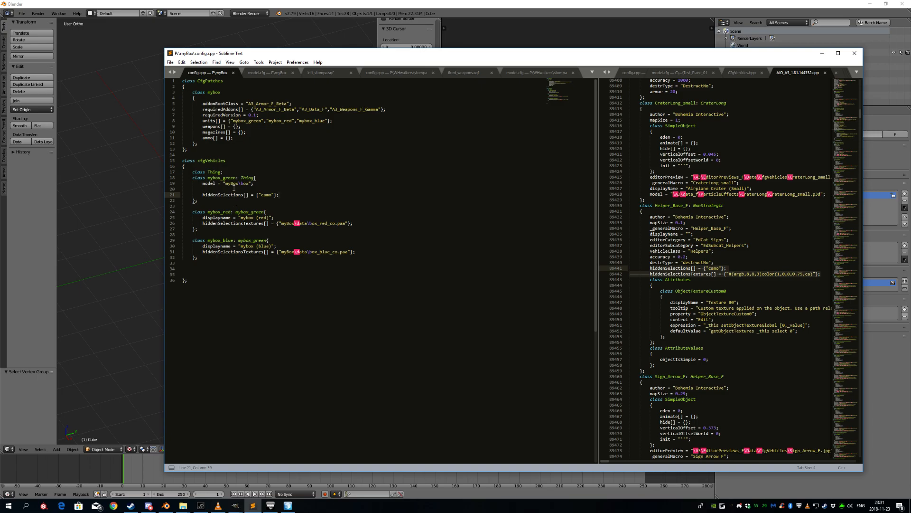
{"action": "mouse_move", "coordinate": [243, 215]}
Launch Addon Builder from Arma 3 Tools and set the addon source directory to P:\myBox.
{"action": "left_click", "coordinate": [273, 507]}
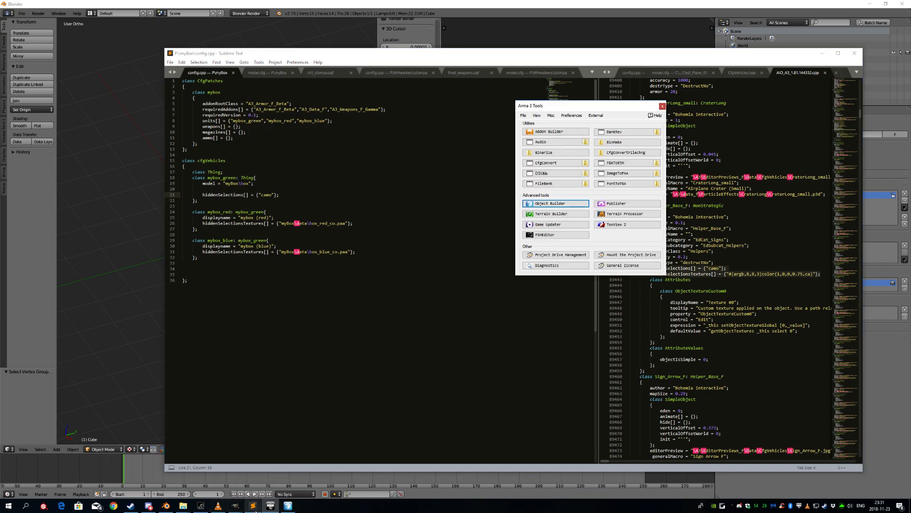
{"action": "left_click", "coordinate": [561, 132]}
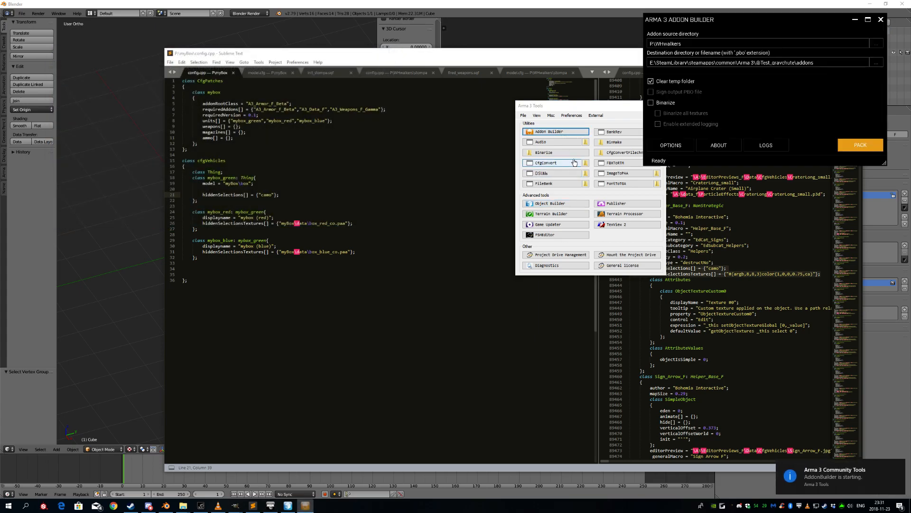
{"action": "left_click", "coordinate": [876, 44]}
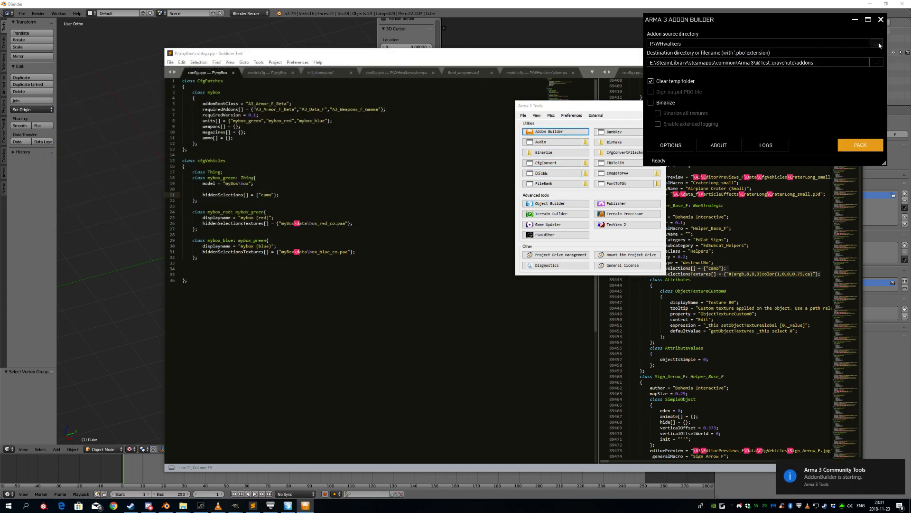
{"action": "scroll", "coordinate": [483, 297], "scroll_direction": "down", "scroll_amount": 2}
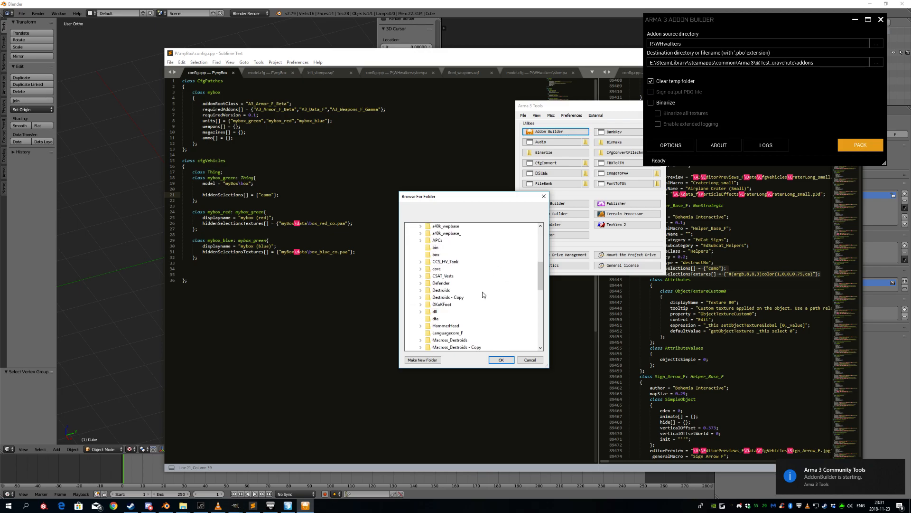
{"action": "scroll", "coordinate": [481, 300], "scroll_direction": "down", "scroll_amount": 3}
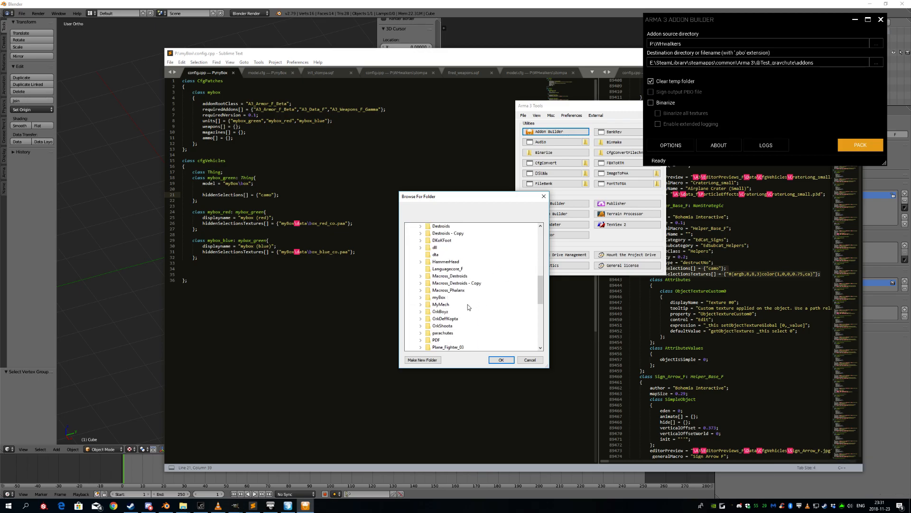
{"action": "left_click", "coordinate": [439, 297]}
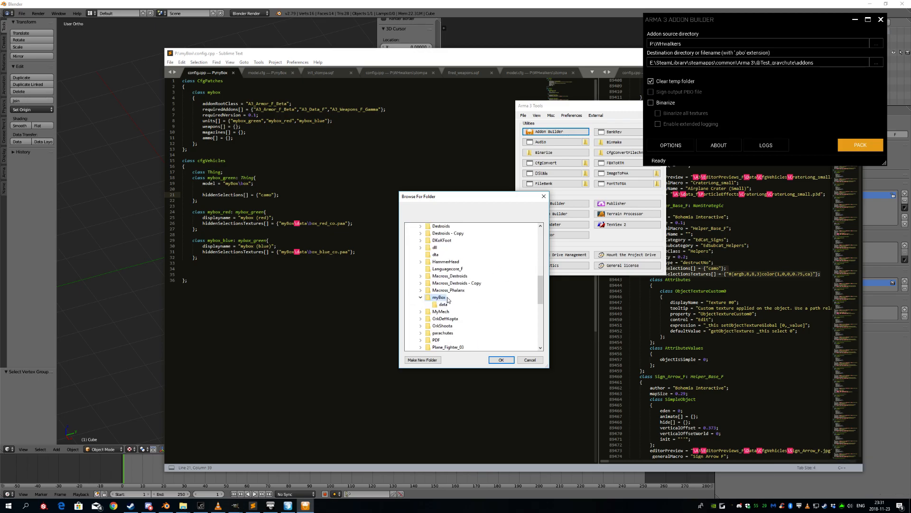
{"action": "left_click", "coordinate": [501, 360]}
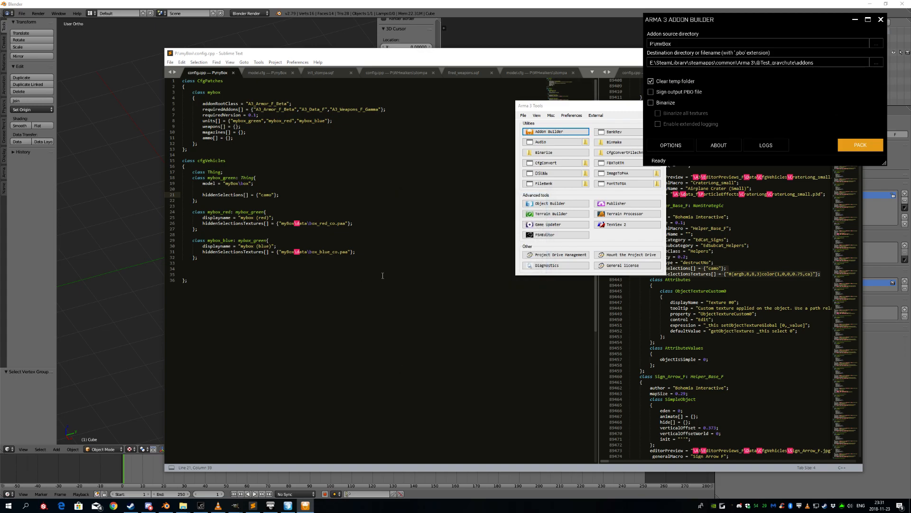
{"action": "key", "text": "super+e"}
{"action": "left_click_drag", "start_coordinate": [218, 155], "coordinate": [318, 106]}
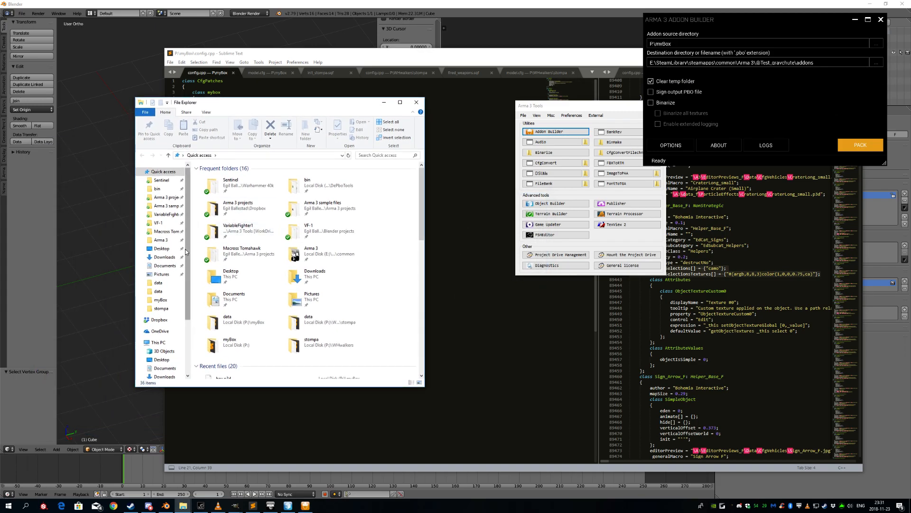
{"action": "left_click", "coordinate": [161, 240]}
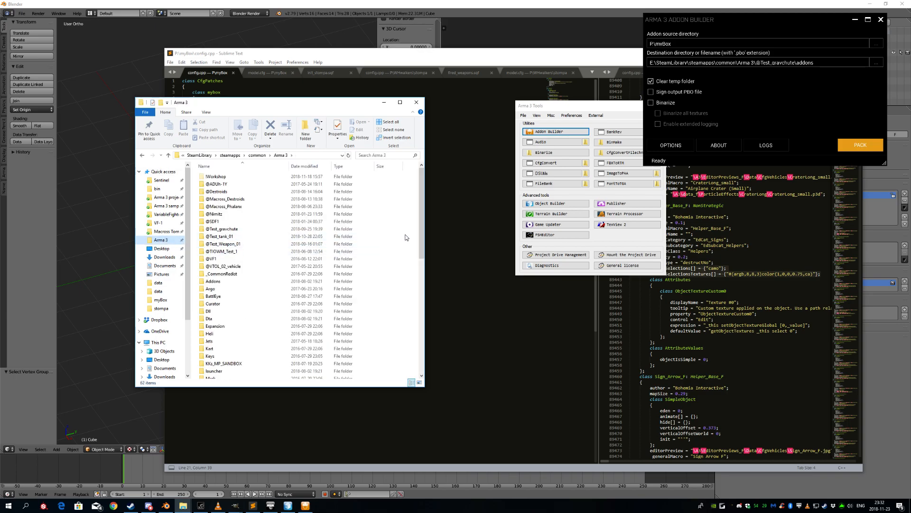
{"action": "right_click", "coordinate": [406, 234]}
{"action": "left_click", "coordinate": [497, 335]}
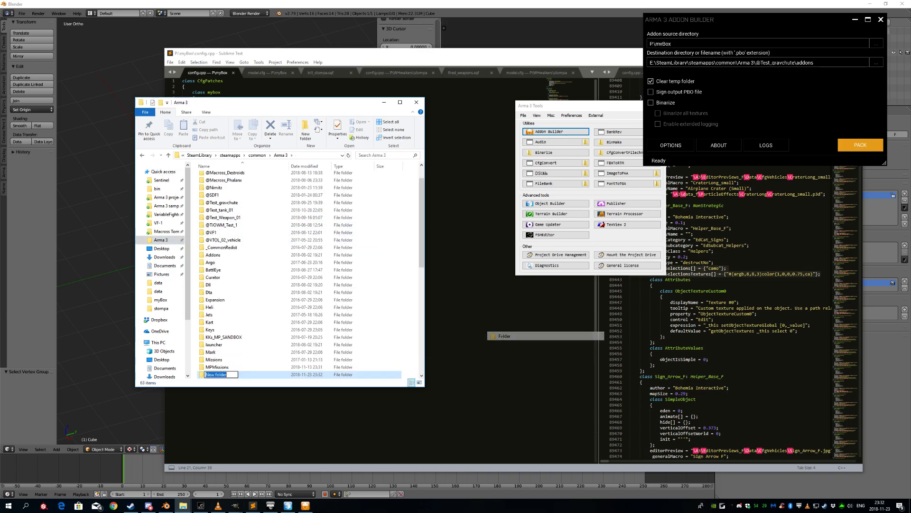
{"action": "type", "text": "@my"}
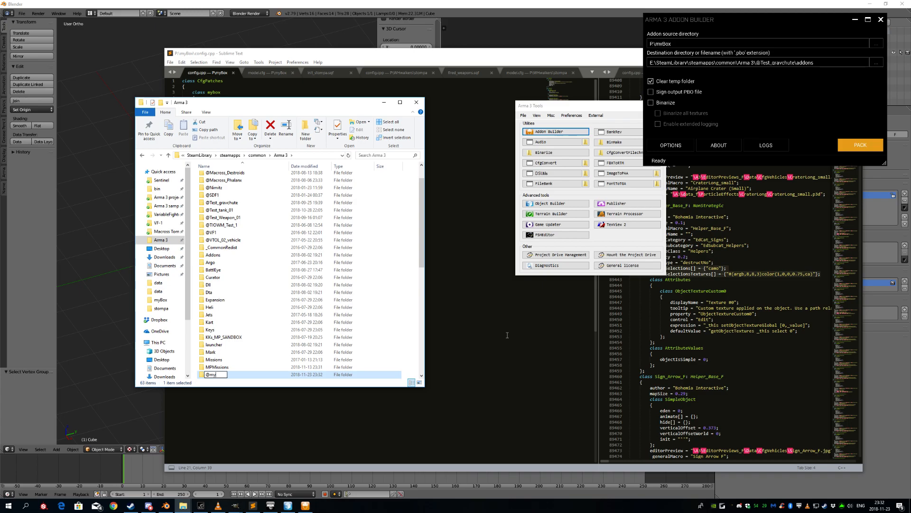
{"action": "key", "text": "Return"}
{"action": "key", "text": "Return"}
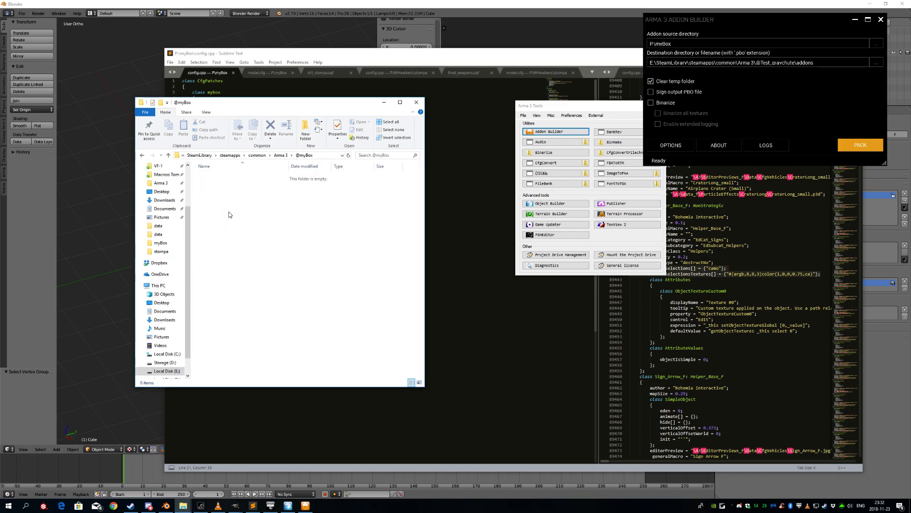
{"action": "right_click", "coordinate": [230, 220]}
{"action": "mouse_move", "coordinate": [287, 325]}
{"action": "left_click", "coordinate": [341, 325]}
{"action": "type", "text": "addons"}
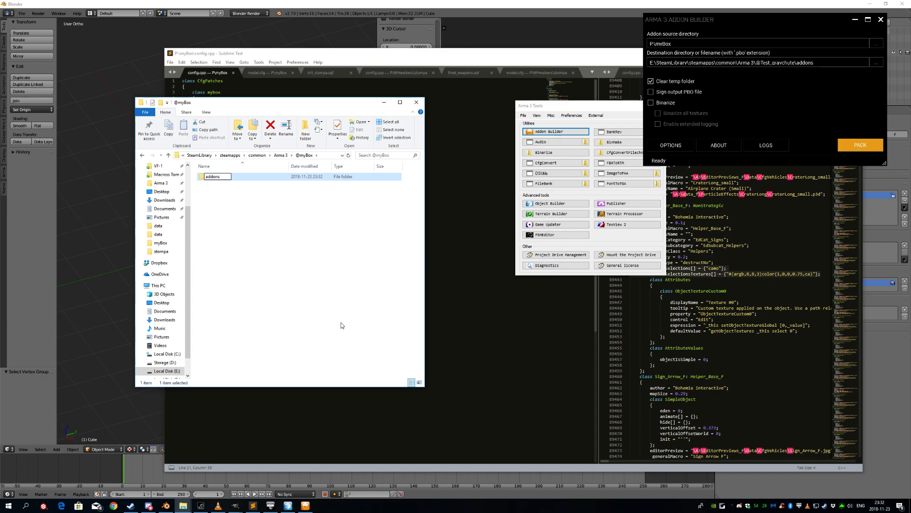
{"action": "key", "text": "Return"}
{"action": "key", "text": "Return"}
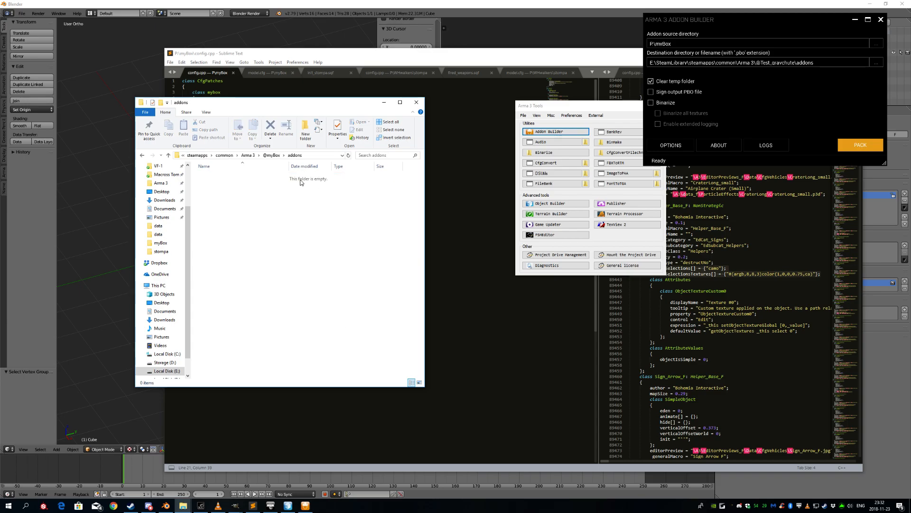
{"action": "left_click", "coordinate": [247, 156]}
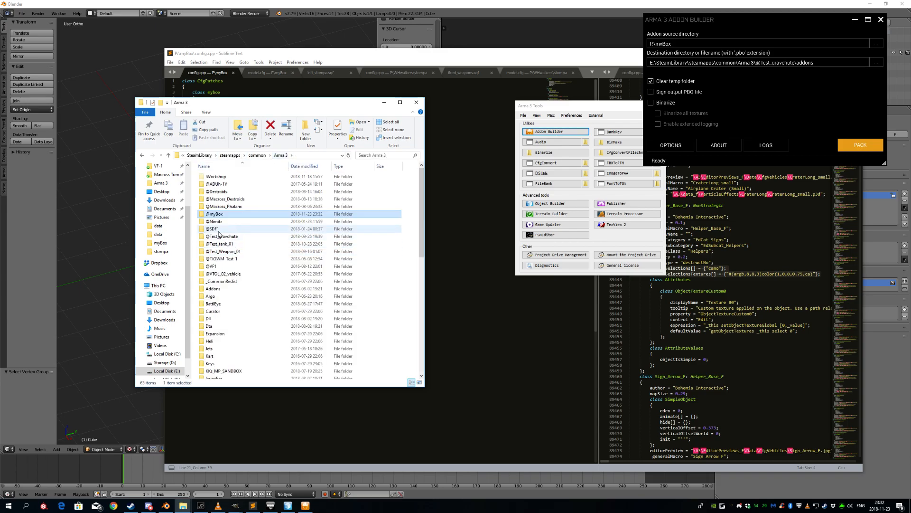
{"action": "left_click", "coordinate": [225, 237]}
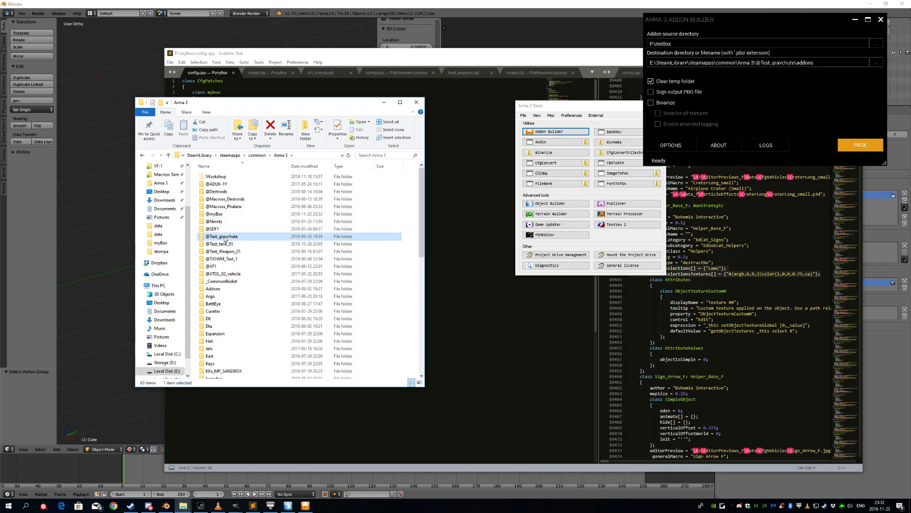
{"action": "double_click", "coordinate": [225, 238]}
{"action": "left_click", "coordinate": [142, 155]}
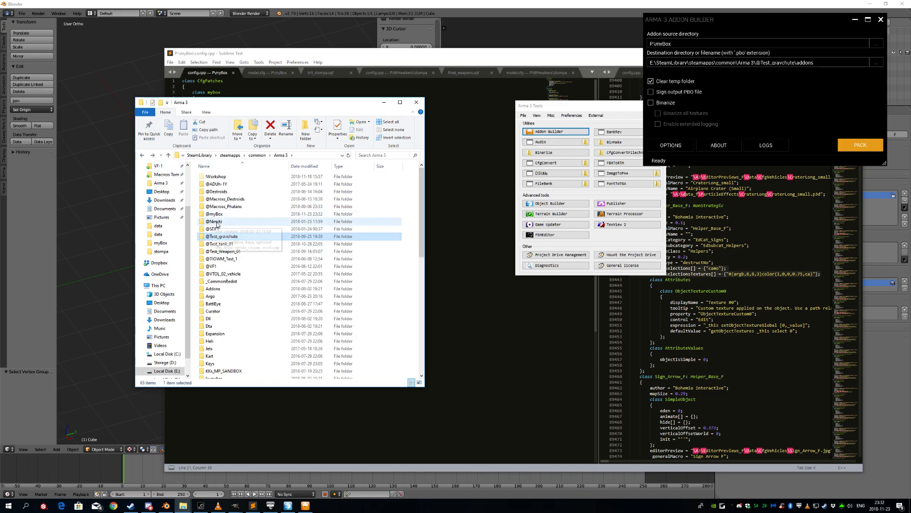
{"action": "double_click", "coordinate": [214, 214]}
{"action": "double_click", "coordinate": [214, 176]}
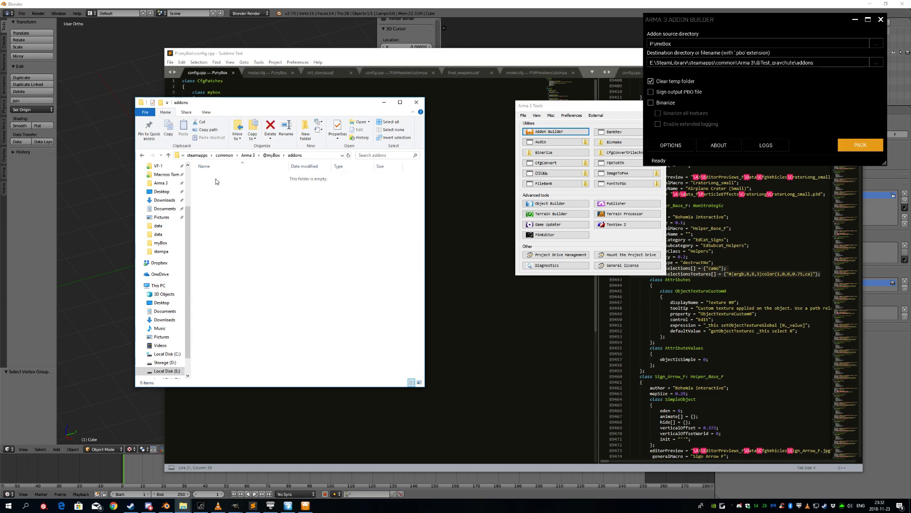
{"action": "left_click", "coordinate": [308, 157]}
{"action": "key", "text": "ctrl+c"}
{"action": "triple_click", "coordinate": [703, 65]}
{"action": "key", "text": "ctrl+v"}
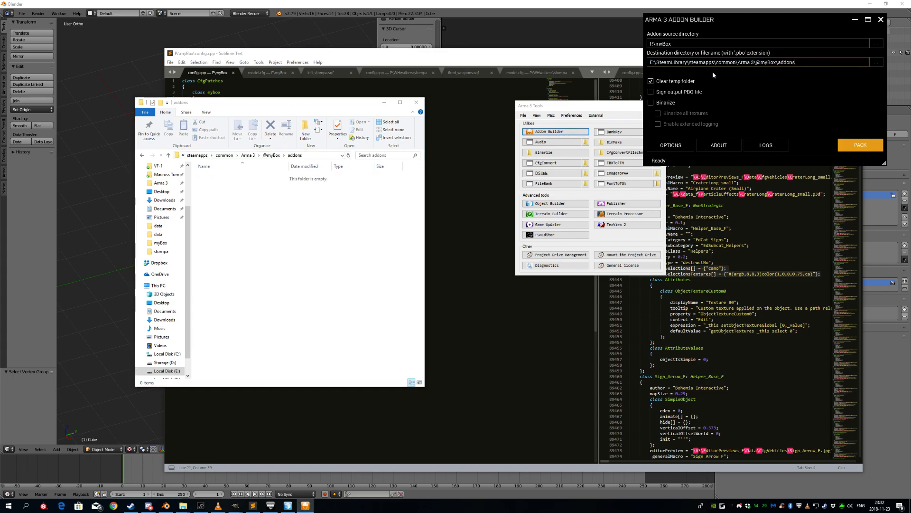
Pack the myBox addon, dismiss the build result, and check the addons folder for the PBO file.
{"action": "left_click", "coordinate": [860, 145]}
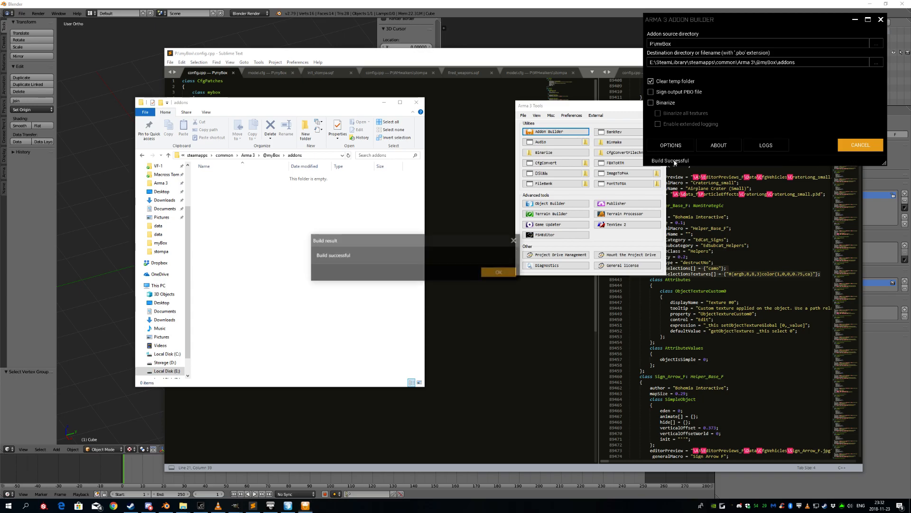
{"action": "left_click", "coordinate": [502, 274]}
{"action": "left_click_drag", "start_coordinate": [227, 199], "coordinate": [211, 178]}
{"action": "left_click", "coordinate": [263, 221]}
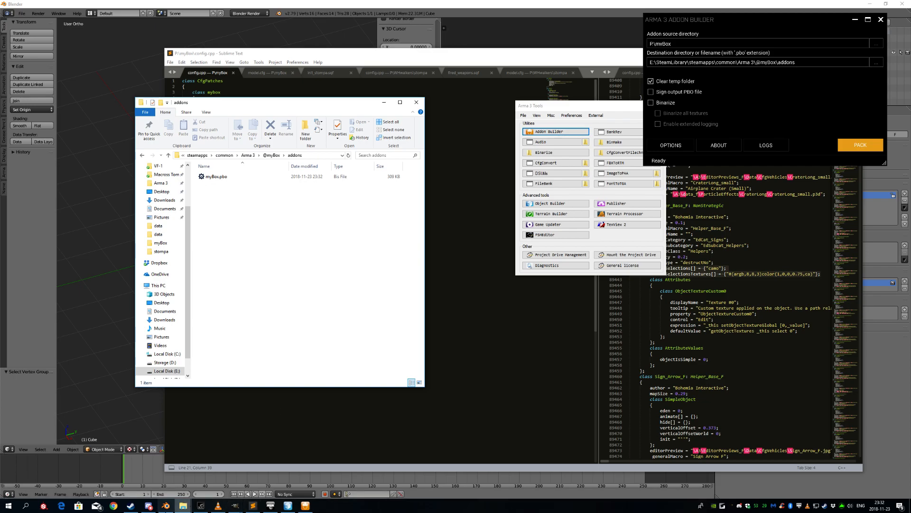
Start the Arma 3 launcher from the Steam library and unload the There Is Only War Mod - Release 3 BETA.
{"action": "left_click", "coordinate": [270, 505]}
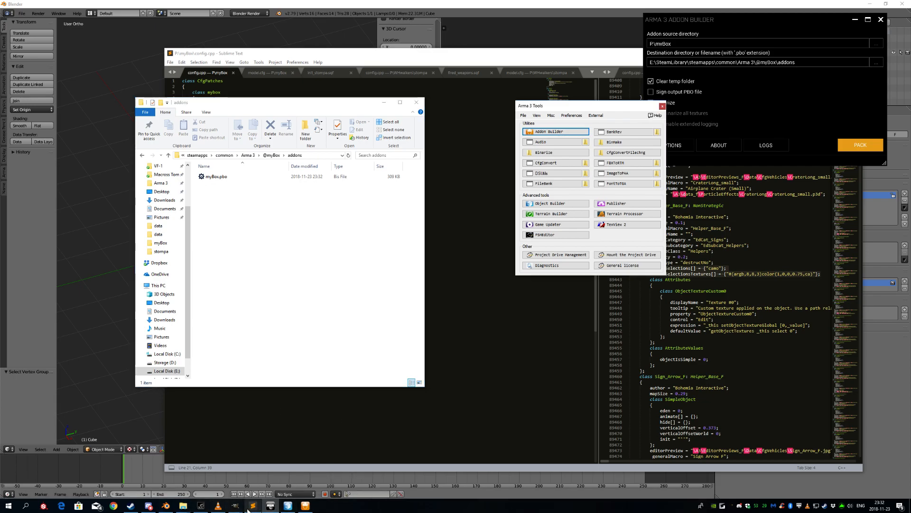
{"action": "double_click", "coordinate": [826, 506]}
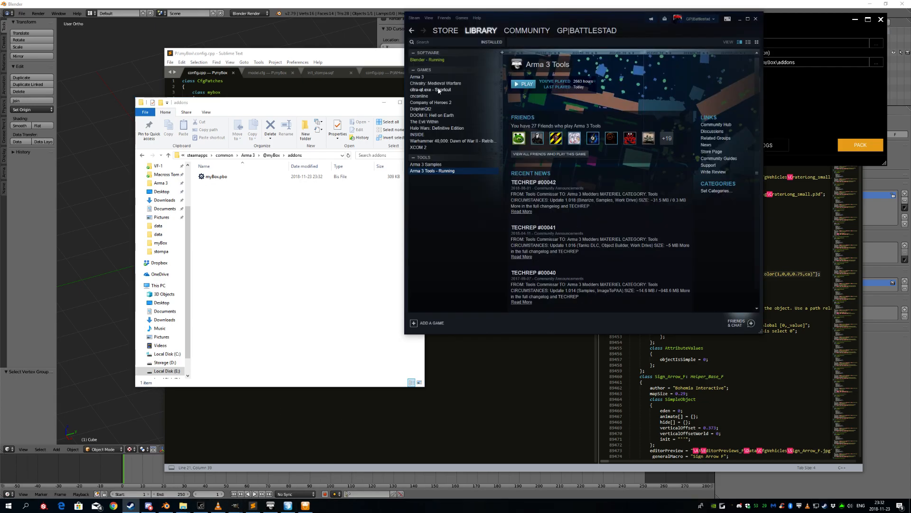
{"action": "double_click", "coordinate": [417, 76]}
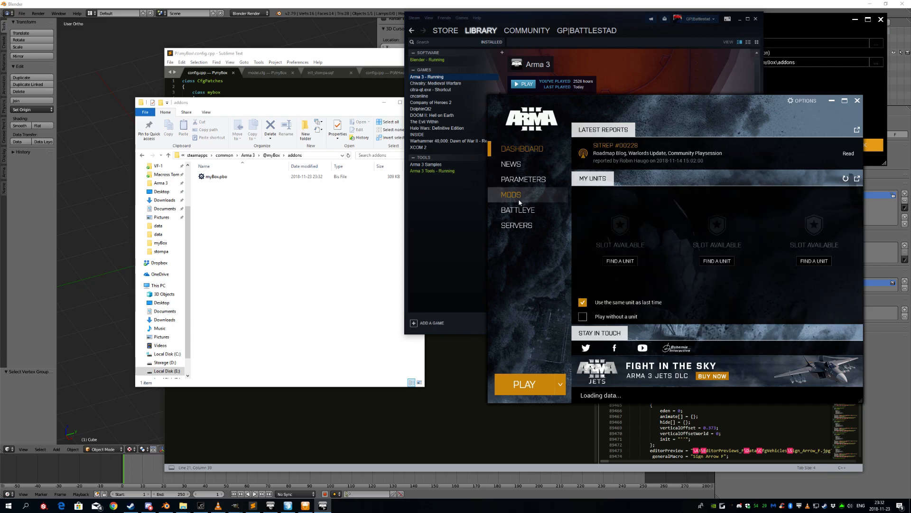
{"action": "left_click", "coordinate": [518, 199]}
{"action": "left_click", "coordinate": [585, 178]}
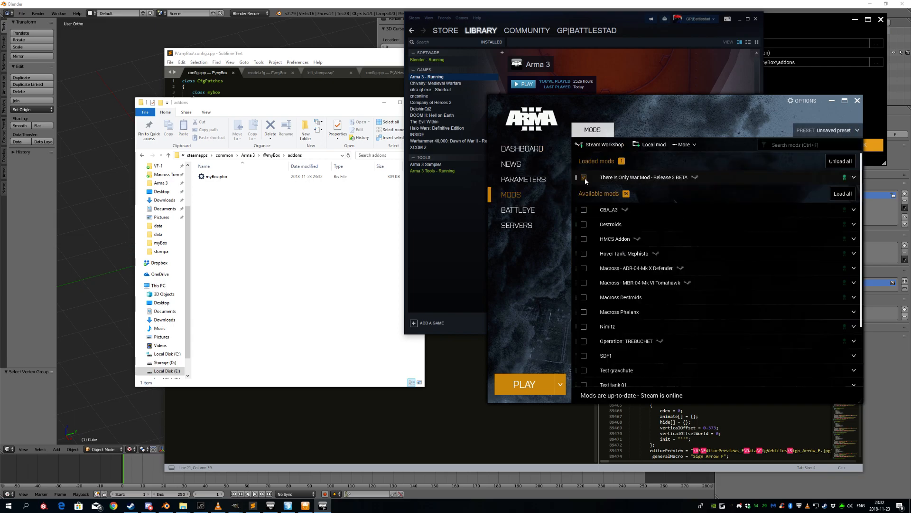
{"action": "left_click", "coordinate": [651, 145]}
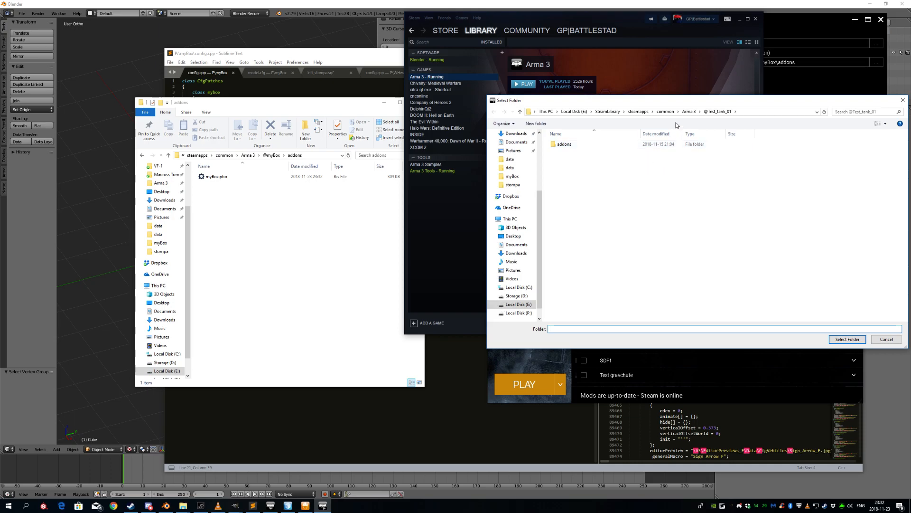
{"action": "left_click", "coordinate": [689, 112]}
{"action": "left_click", "coordinate": [566, 181]}
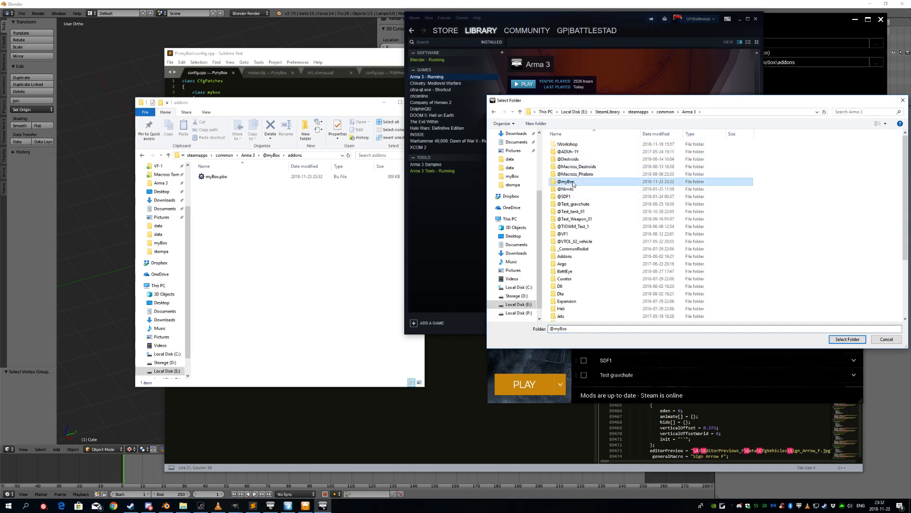
{"action": "left_click", "coordinate": [848, 339]}
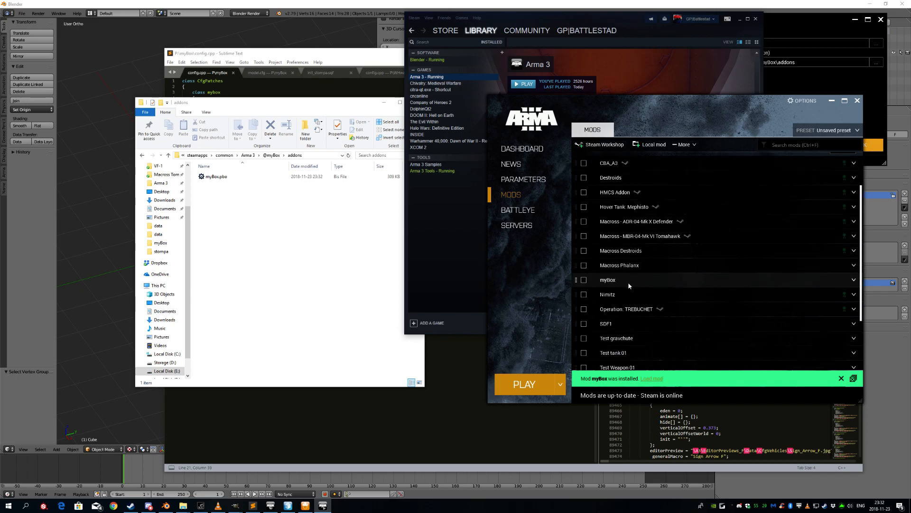
{"action": "left_click", "coordinate": [591, 280]}
Disable the Mission file (editor) launch parameter and recheck the list of loaded mods.
{"action": "left_click", "coordinate": [523, 180]}
{"action": "left_click", "coordinate": [646, 130]}
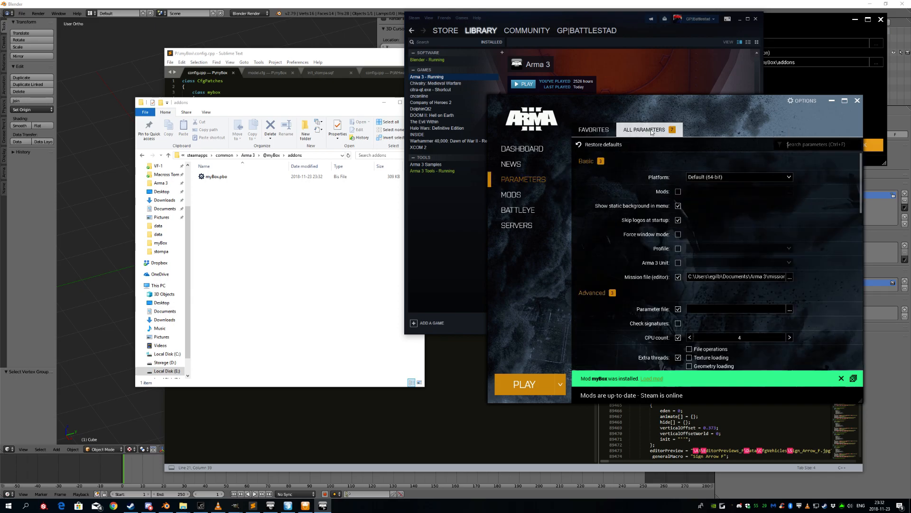
{"action": "left_click", "coordinate": [678, 279]}
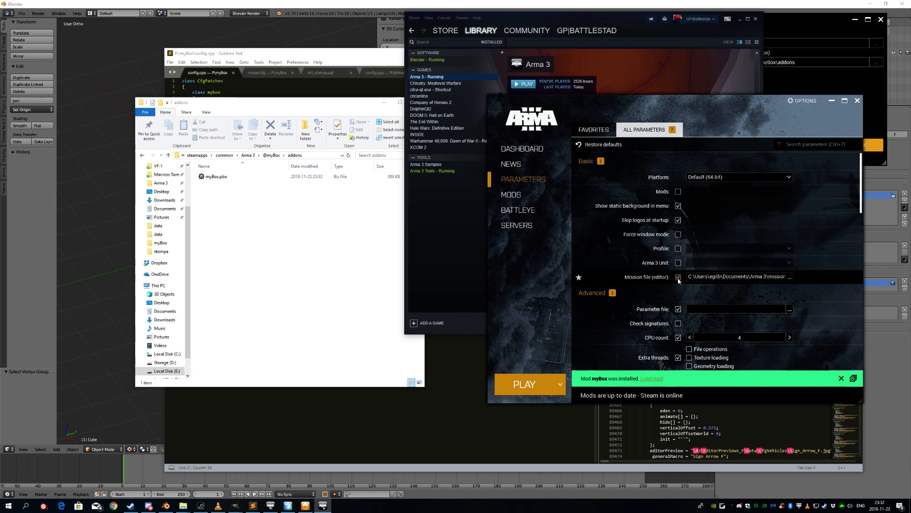
{"action": "left_click", "coordinate": [526, 195]}
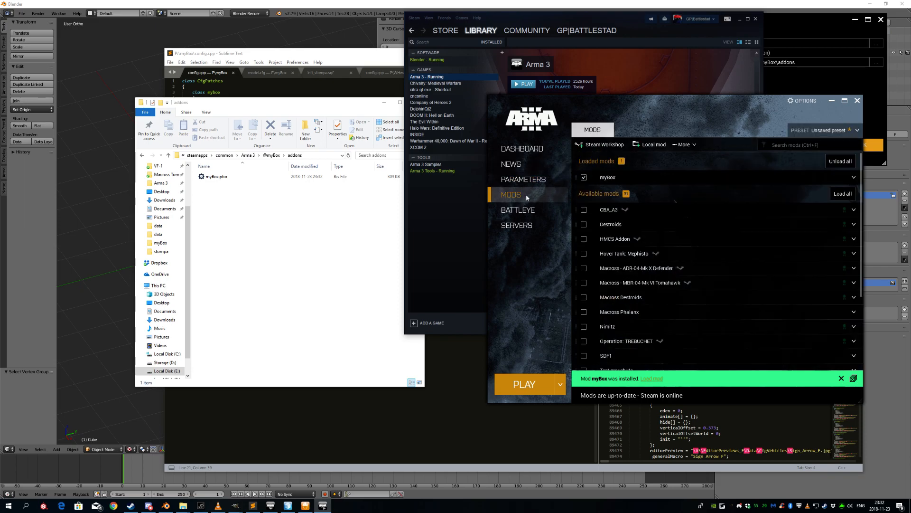
Launch Arma 3 with the myBox mod loaded and open the editor on the Virtual Reality map.
{"action": "left_click", "coordinate": [536, 384]}
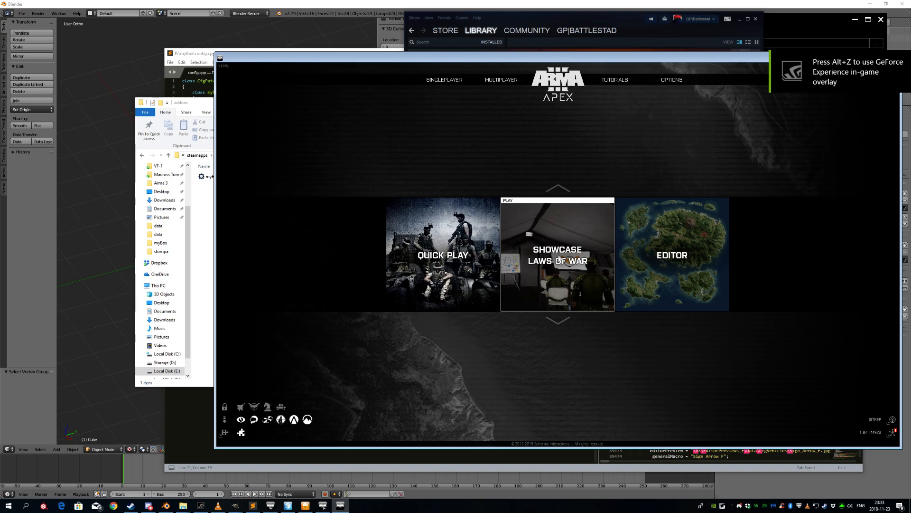
{"action": "left_click", "coordinate": [664, 258]}
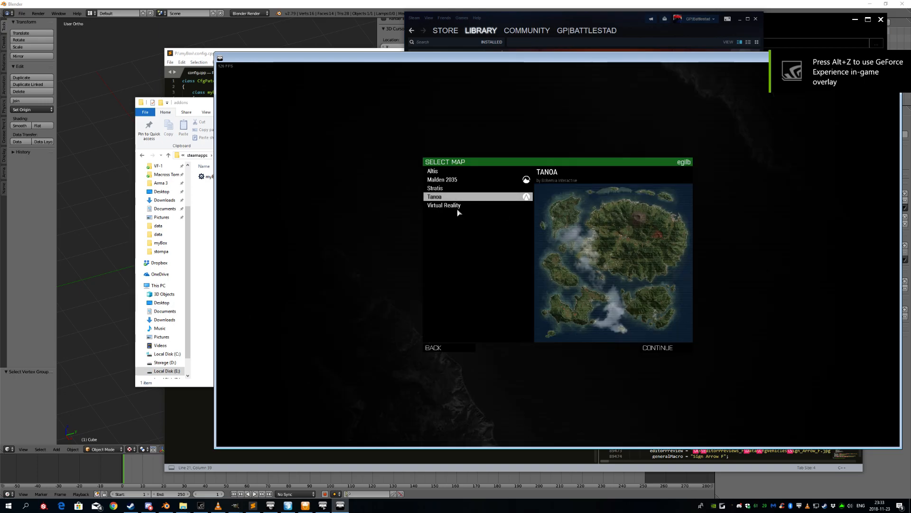
{"action": "left_click", "coordinate": [453, 206]}
{"action": "left_click", "coordinate": [666, 350]}
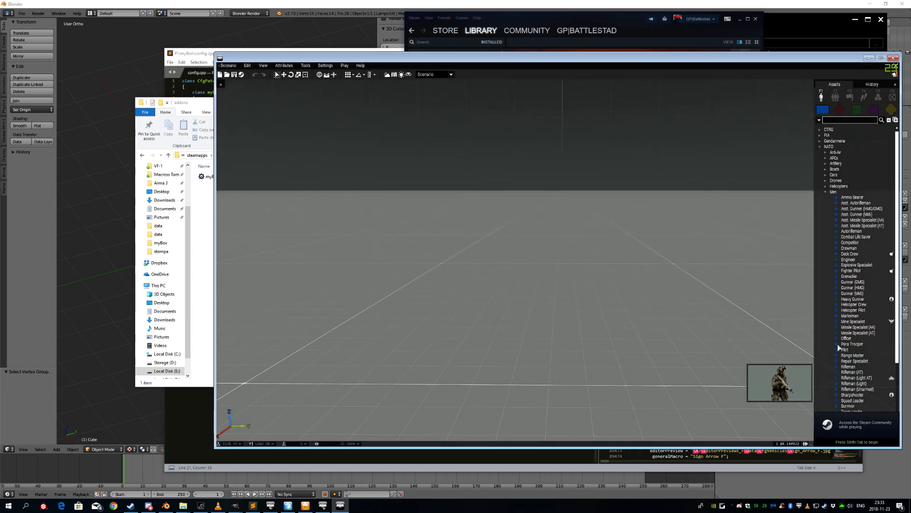
Search the editor's props for "my" and "box", check the BLUFOR assets as well, and close the game.
{"action": "left_click", "coordinate": [891, 109]}
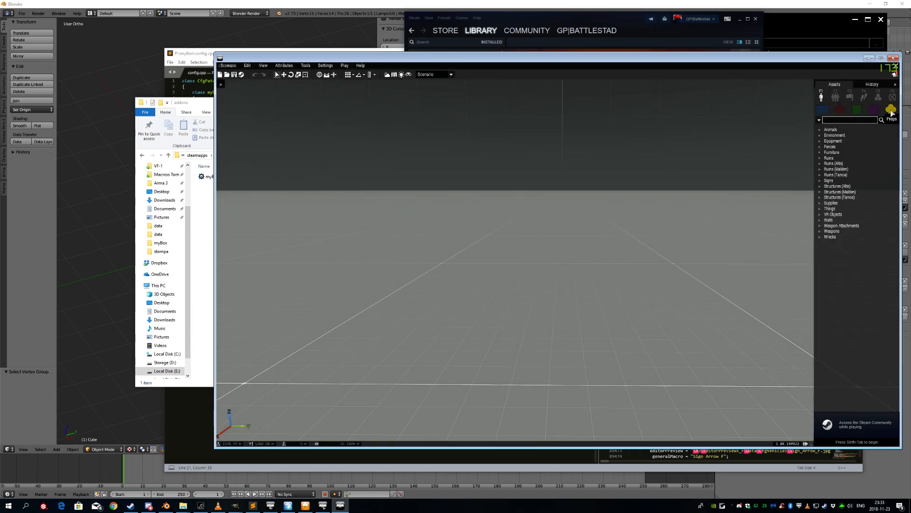
{"action": "type", "text": "my"}
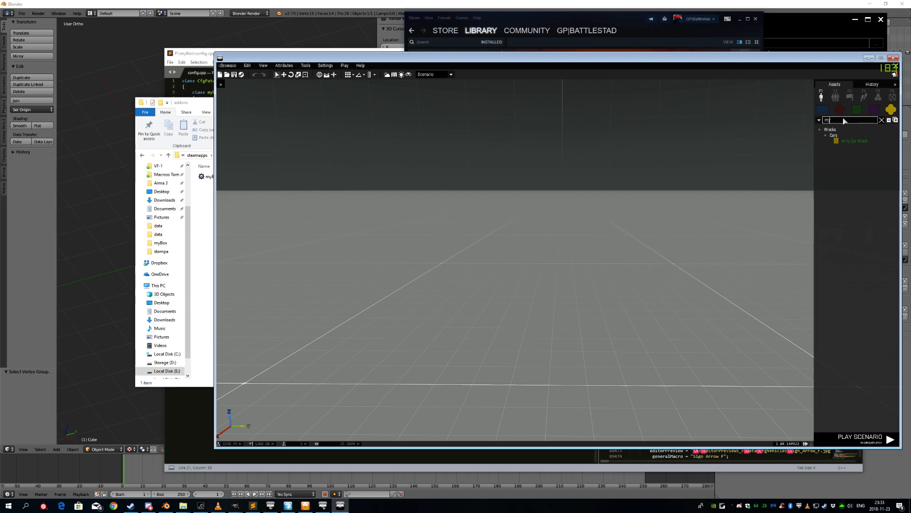
{"action": "key", "text": "BackSpace"}
{"action": "key", "text": "BackSpace"}
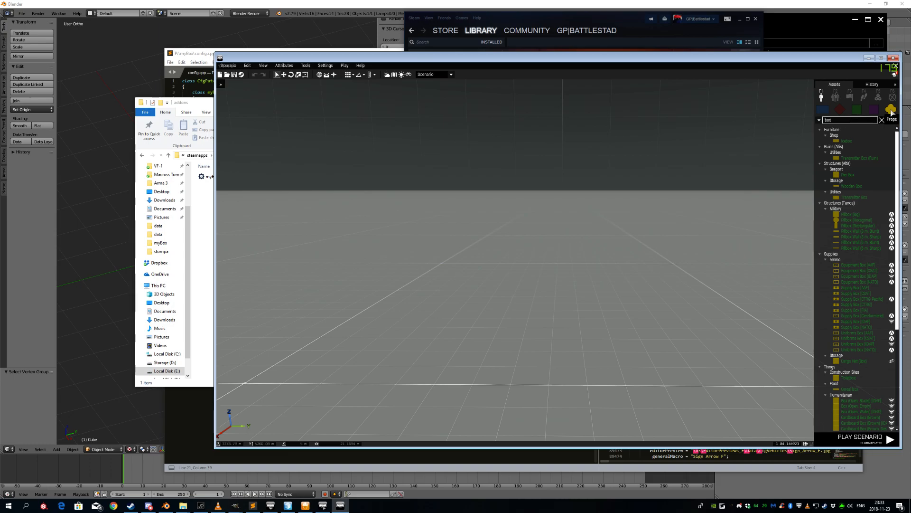
{"action": "left_click", "coordinate": [857, 110]}
{"action": "left_click", "coordinate": [823, 110]}
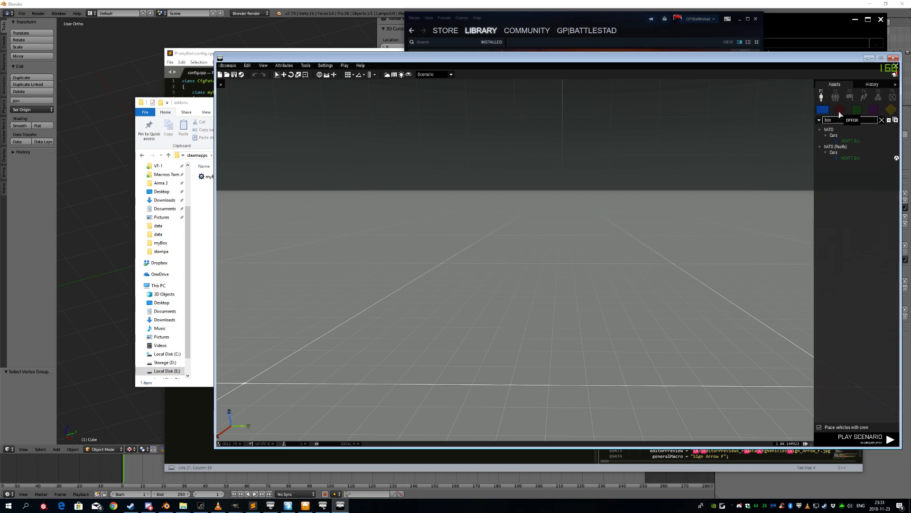
{"action": "left_click", "coordinate": [890, 114]}
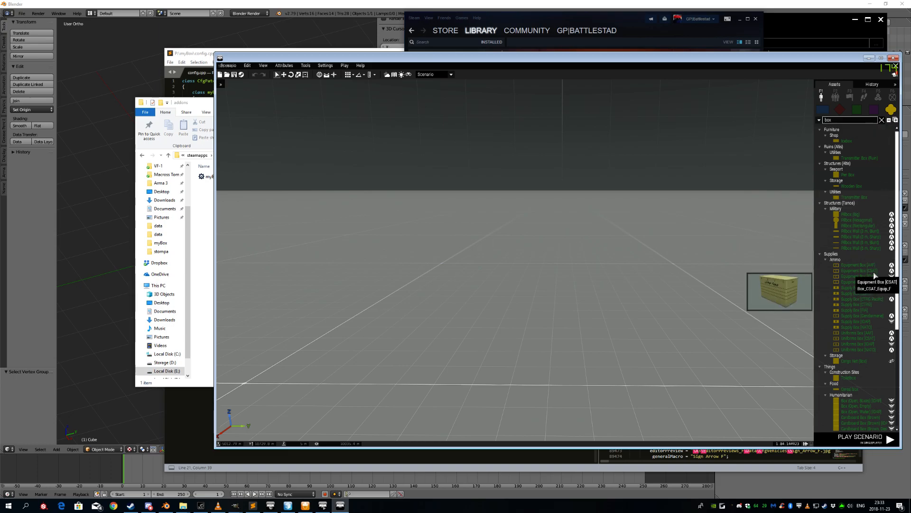
{"action": "double_click", "coordinate": [836, 121]}
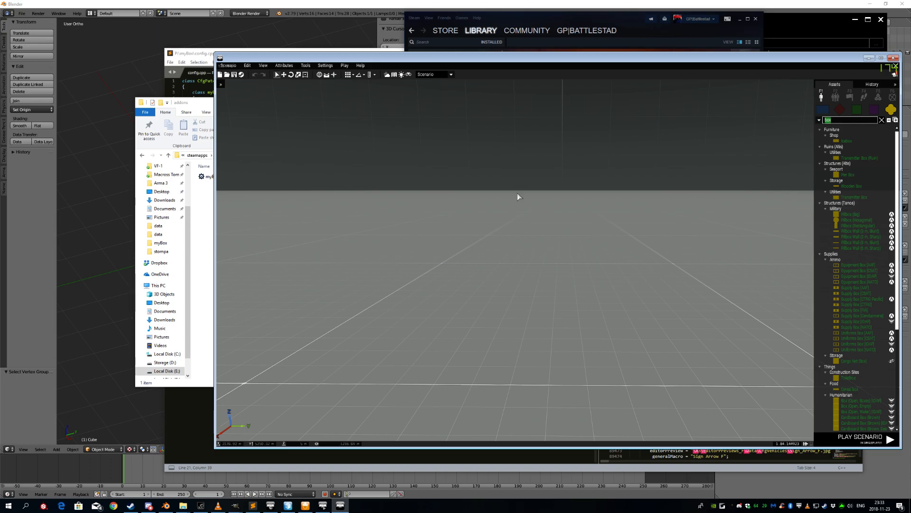
{"action": "key", "text": "alt+F4"}
Find "class Thing" in the AIO_A3 reference config beside config.cpp and examine its properties for a scope setting.
{"action": "left_click_drag", "start_coordinate": [228, 54], "coordinate": [117, 50]}
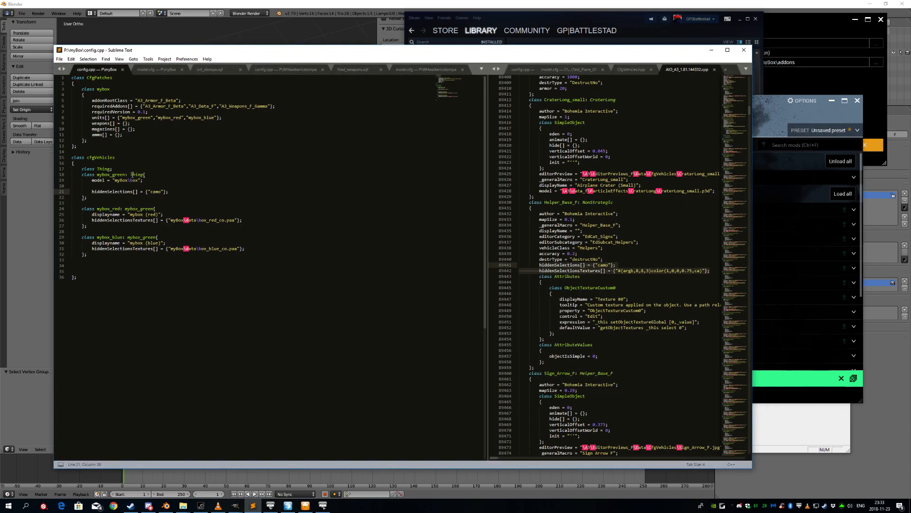
{"action": "double_click", "coordinate": [105, 168]}
{"action": "key", "text": "ctrl+c"}
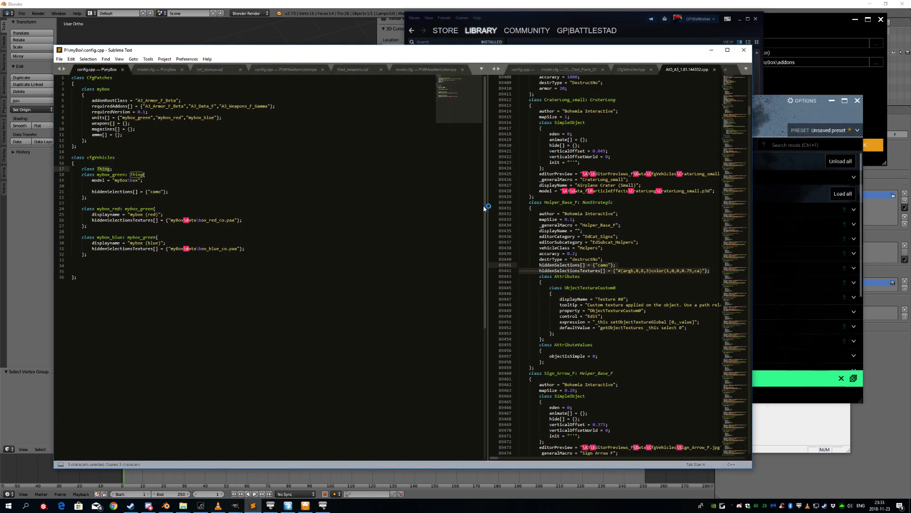
{"action": "left_click_drag", "start_coordinate": [487, 207], "coordinate": [391, 201]}
{"action": "left_click", "coordinate": [579, 215]}
{"action": "key", "text": "ctrl+f"}
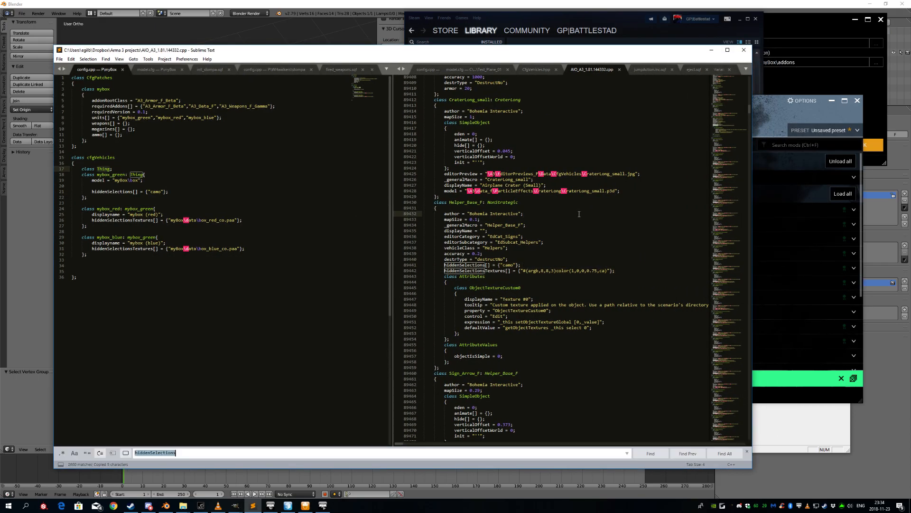
{"action": "type", "text": "class Thing"}
{"action": "key", "text": "Return"}
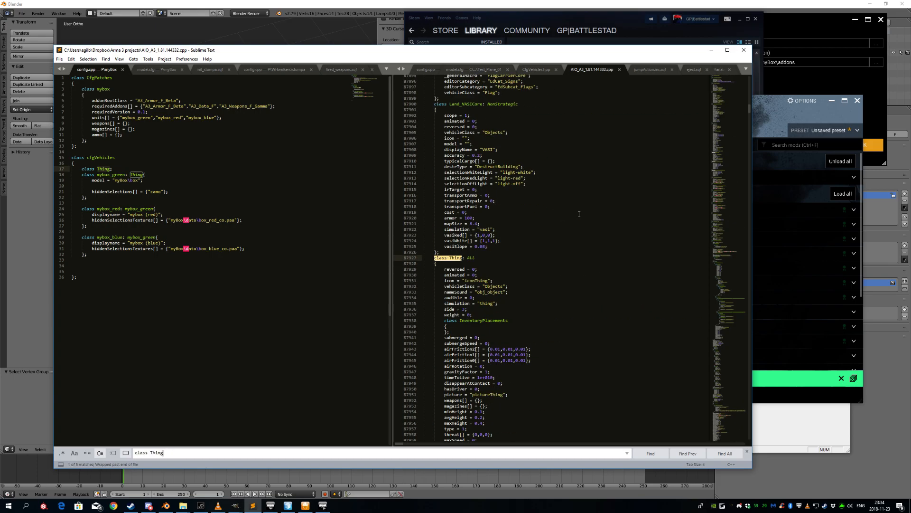
{"action": "key", "text": "Escape"}
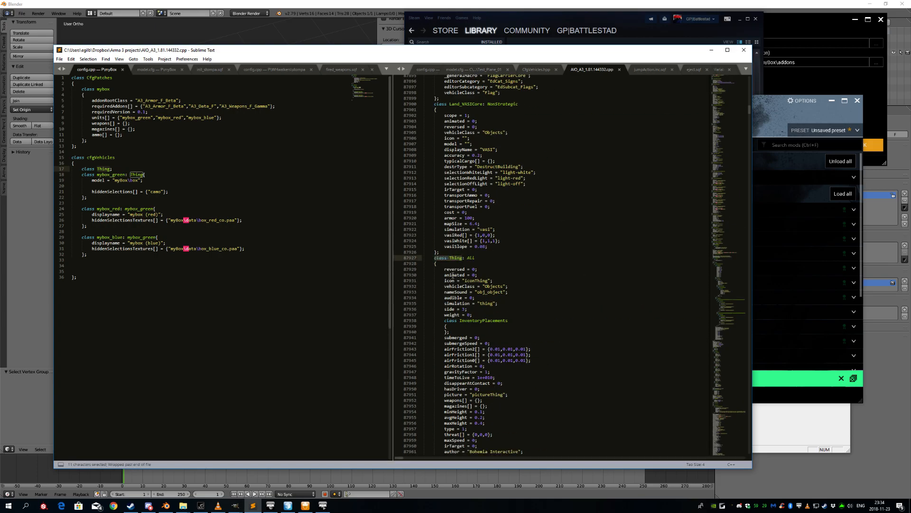
{"action": "scroll", "coordinate": [455, 278], "scroll_direction": "down", "scroll_amount": 4}
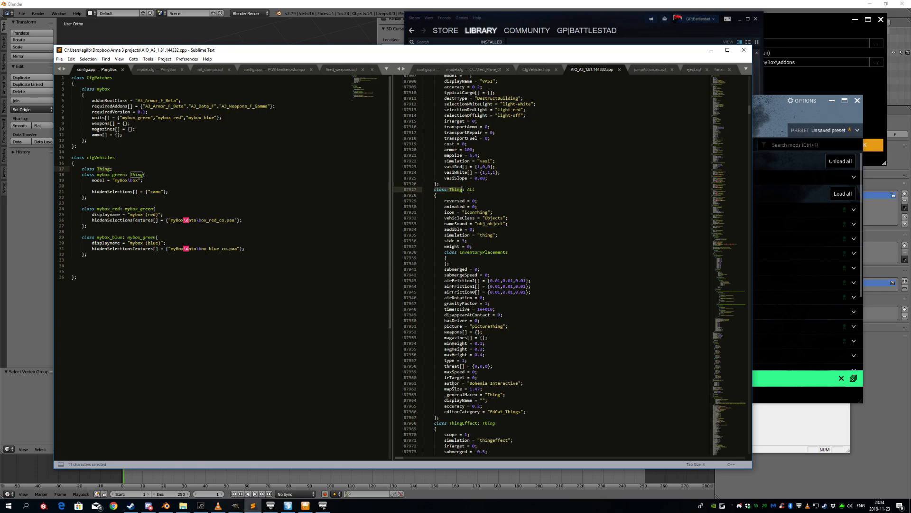
{"action": "scroll", "coordinate": [457, 416], "scroll_direction": "down", "scroll_amount": 3}
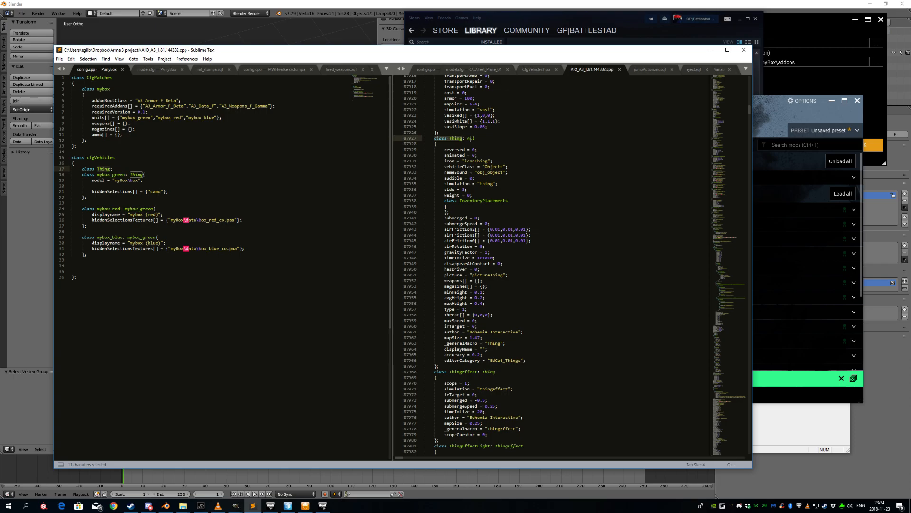
Copy the scope line from class ThingEffect into class mybox_green, set it to scope = 2, and save config.cpp.
{"action": "double_click", "coordinate": [465, 372]}
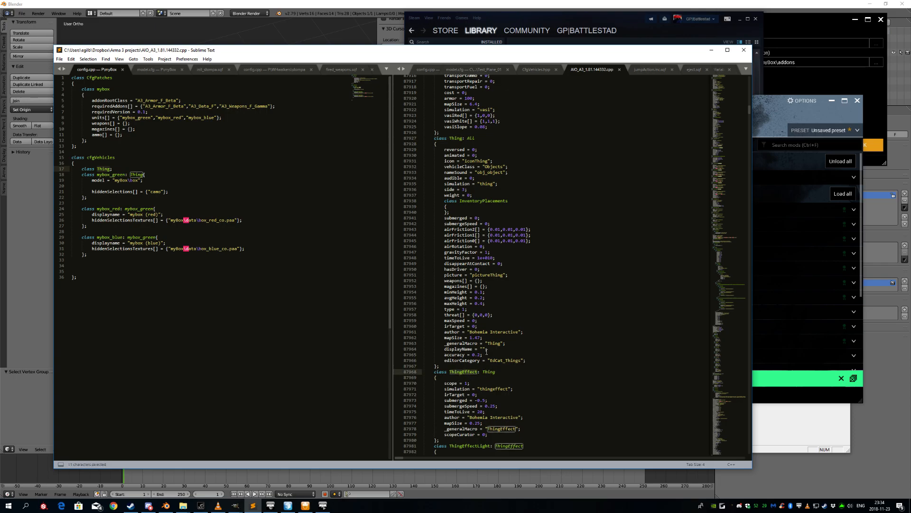
{"action": "left_click", "coordinate": [455, 383]}
{"action": "key", "text": "shift+Home"}
{"action": "key", "text": "ctrl+c"}
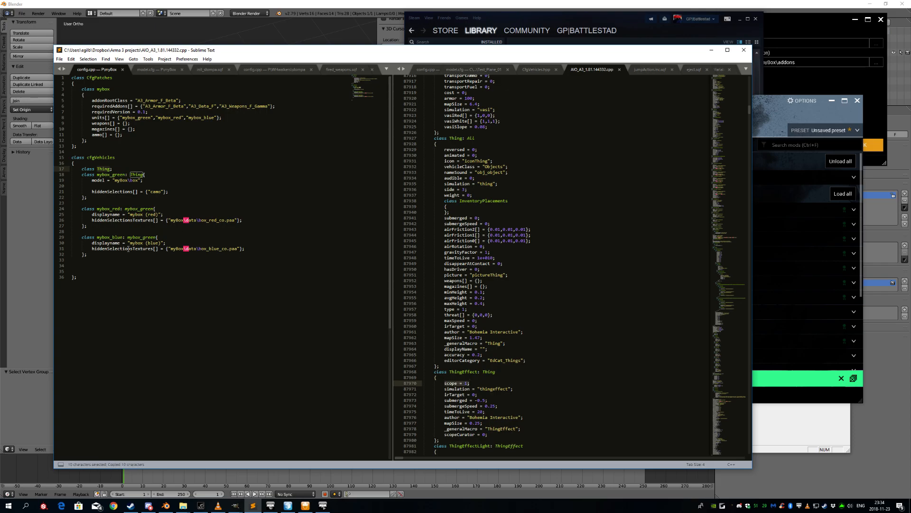
{"action": "left_click", "coordinate": [209, 180]}
{"action": "key", "text": "Up"}
{"action": "key", "text": "End"}
{"action": "key", "text": "Return"}
{"action": "key", "text": "Return"}
{"action": "key", "text": "Up"}
{"action": "key", "text": "ctrl+v"}
{"action": "key", "text": "BackSpace"}
{"action": "type", "text": "2"}
{"action": "key", "text": "ctrl+s"}
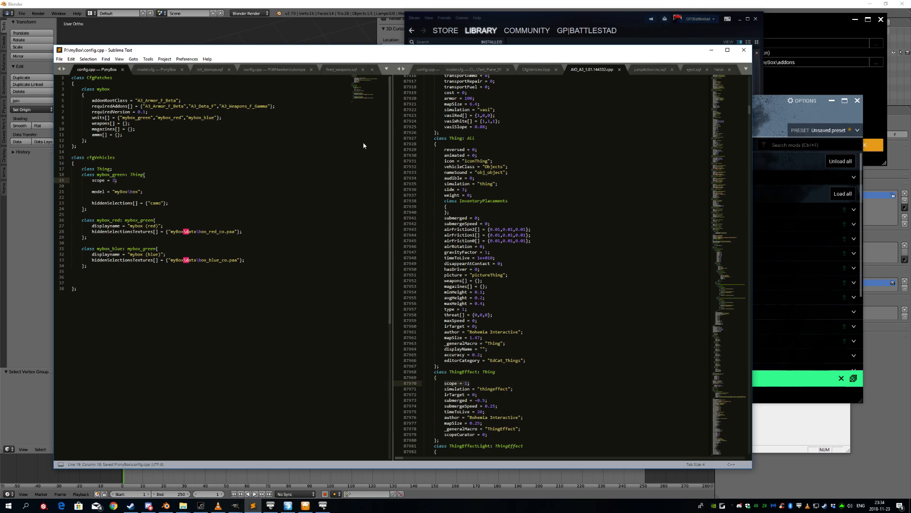
Repack the myBox addon in Addon Builder, overwriting the existing myBox.pbo, and dismiss the build result.
{"action": "left_click", "coordinate": [874, 145]}
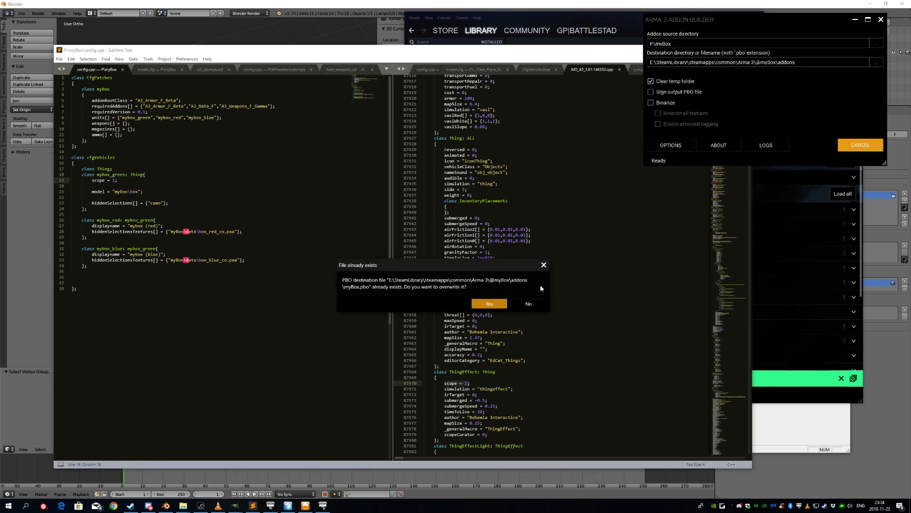
{"action": "left_click", "coordinate": [489, 304]}
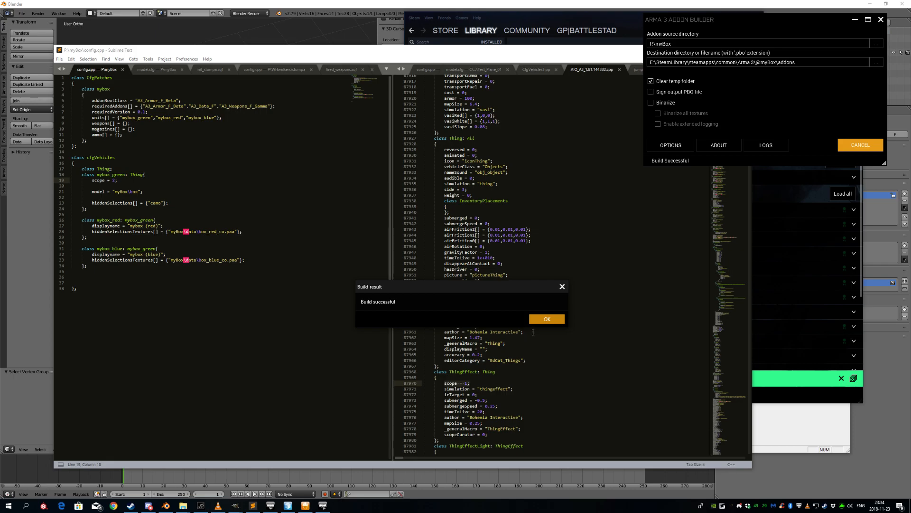
{"action": "left_click", "coordinate": [546, 319]}
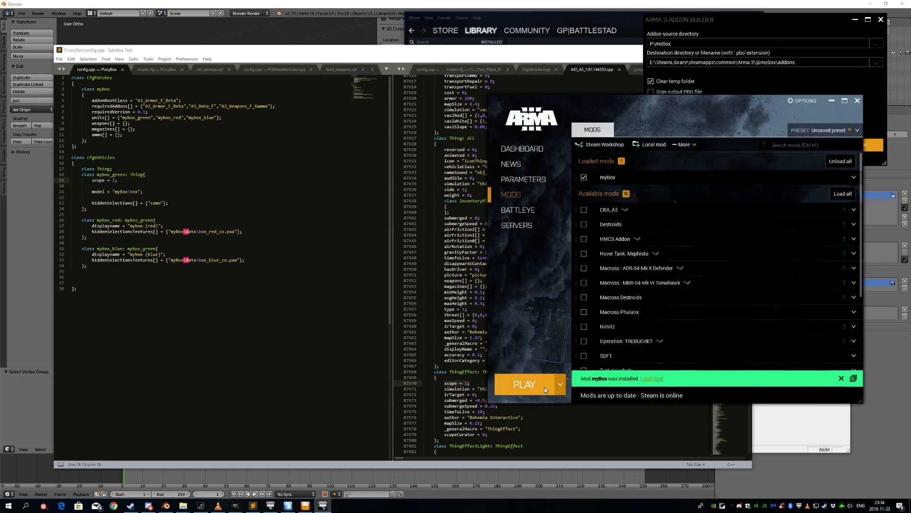
Relaunch Arma 3 from the launcher and open the Virtual Reality map in the editor.
{"action": "left_click", "coordinate": [510, 377]}
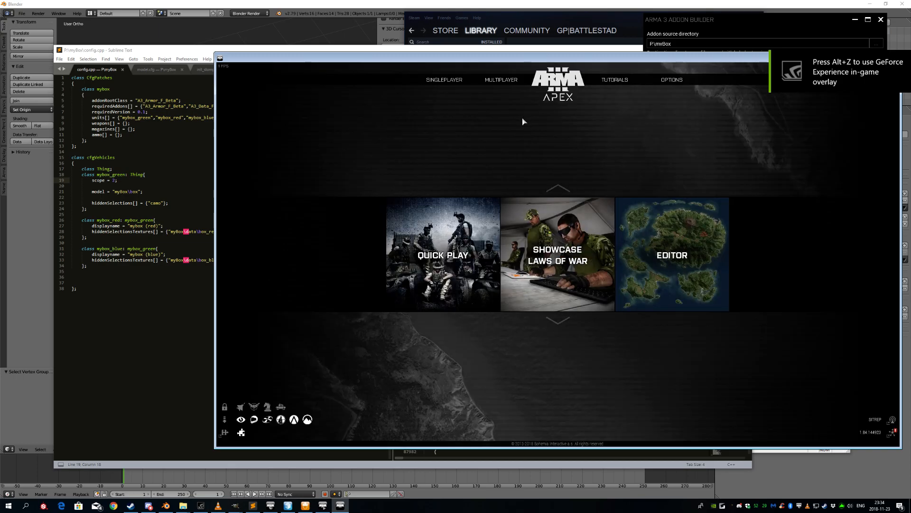
{"action": "left_click", "coordinate": [666, 252]}
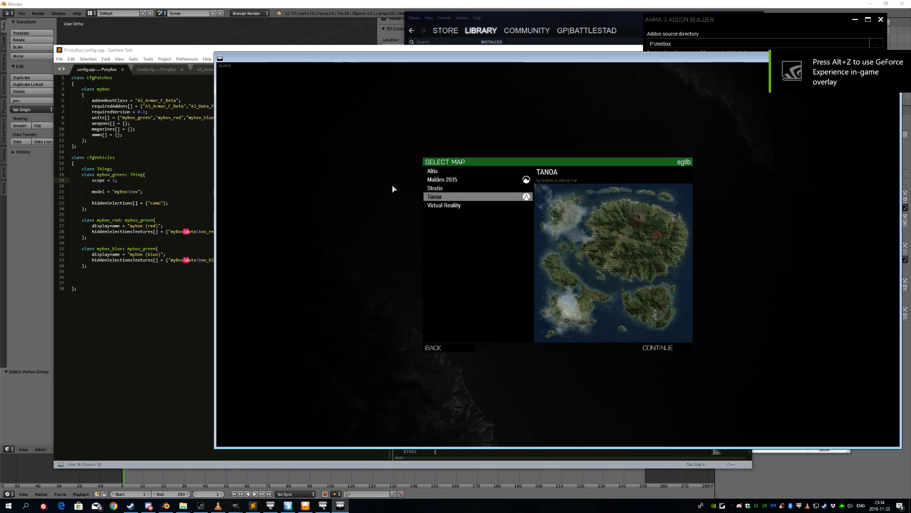
{"action": "double_click", "coordinate": [449, 206]}
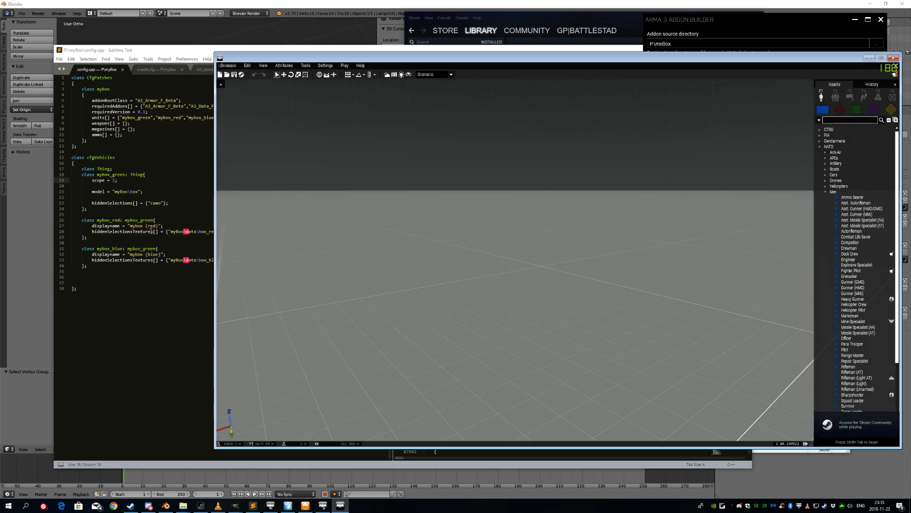
Copy mybox_red's displayname line into class mybox_green above the model line, change it to "mybox (green)", and save config.cpp.
{"action": "left_click", "coordinate": [152, 231]}
{"action": "left_click", "coordinate": [102, 227]}
{"action": "double_click", "coordinate": [102, 226]}
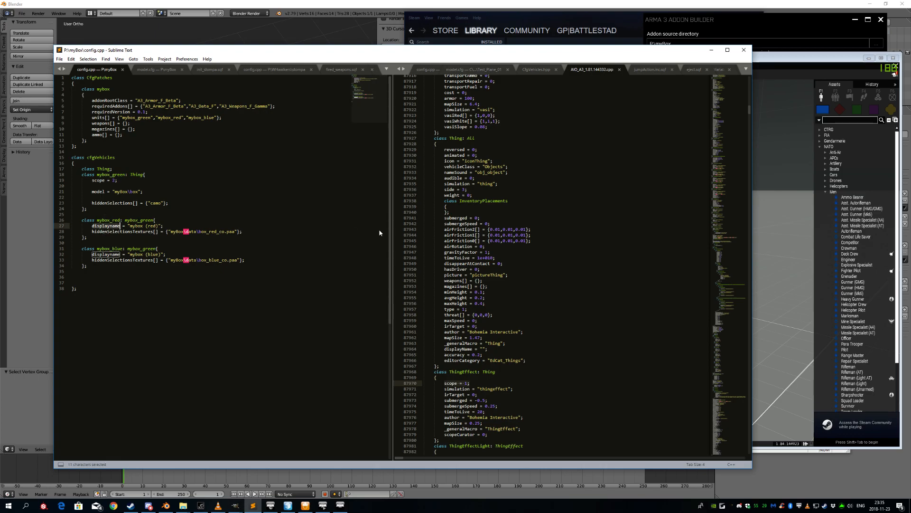
{"action": "key", "text": "End"}
{"action": "key", "text": "shift+Home"}
{"action": "key", "text": "ctrl+c"}
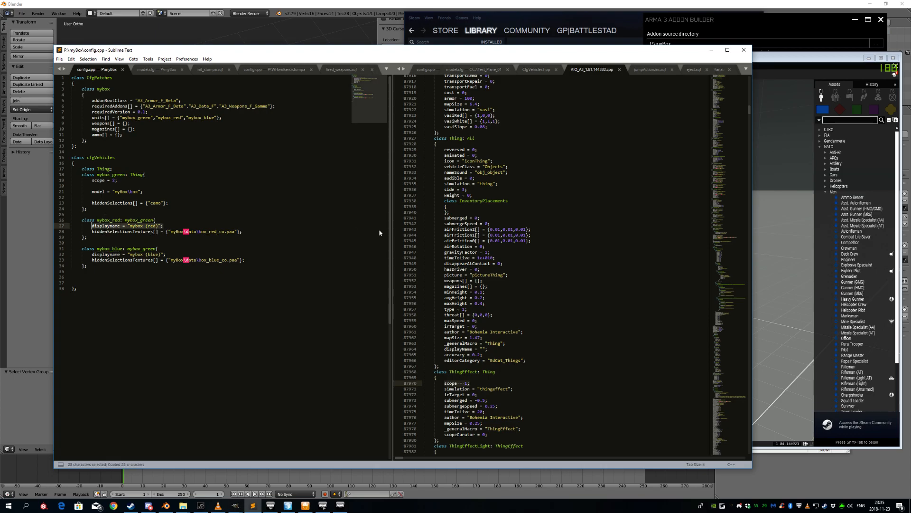
{"action": "key", "text": "Up"}
{"action": "key", "text": "Up"}
{"action": "key", "text": "Up"}
{"action": "key", "text": "Up"}
{"action": "key", "text": "Up"}
{"action": "key", "text": "Up"}
{"action": "key", "text": "Up"}
{"action": "key", "text": "Return"}
{"action": "key", "text": "ctrl+v"}
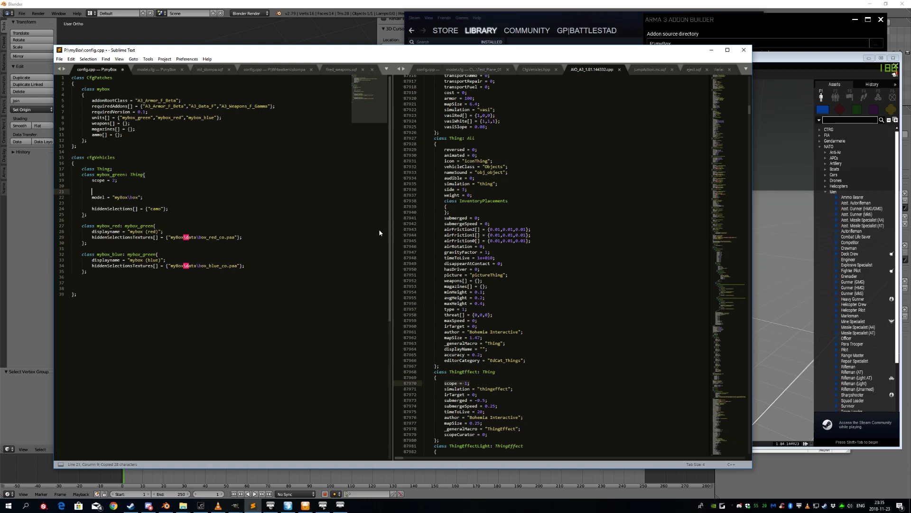
{"action": "key", "text": "ctrl+shift+Left"}
{"action": "type", "text": "green"}
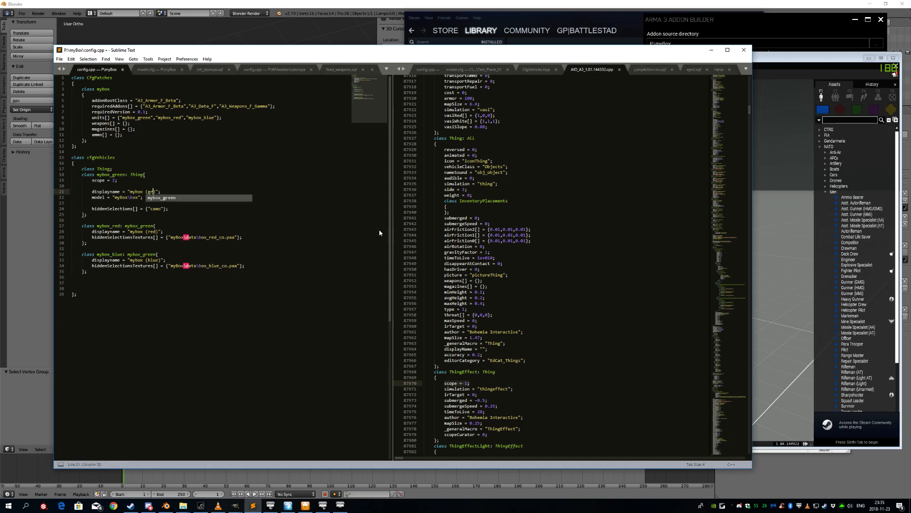
{"action": "key", "text": "ctrl+s"}
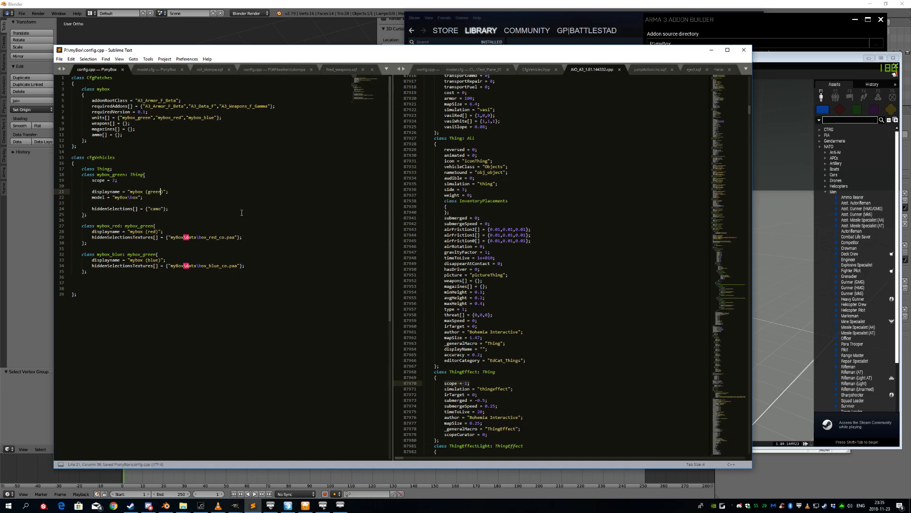
Return to the Arma 3 editor and search the props for "box" and "my".
{"action": "left_click", "coordinate": [850, 124]}
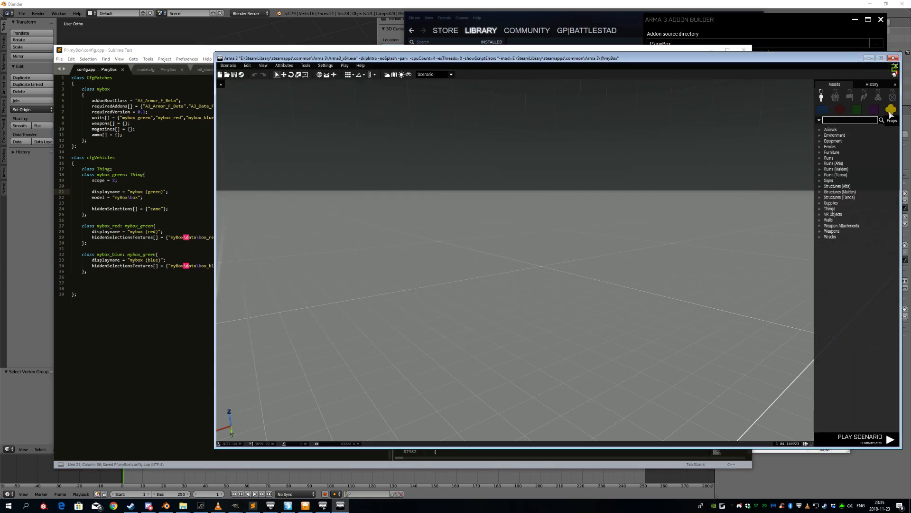
{"action": "type", "text": "box"}
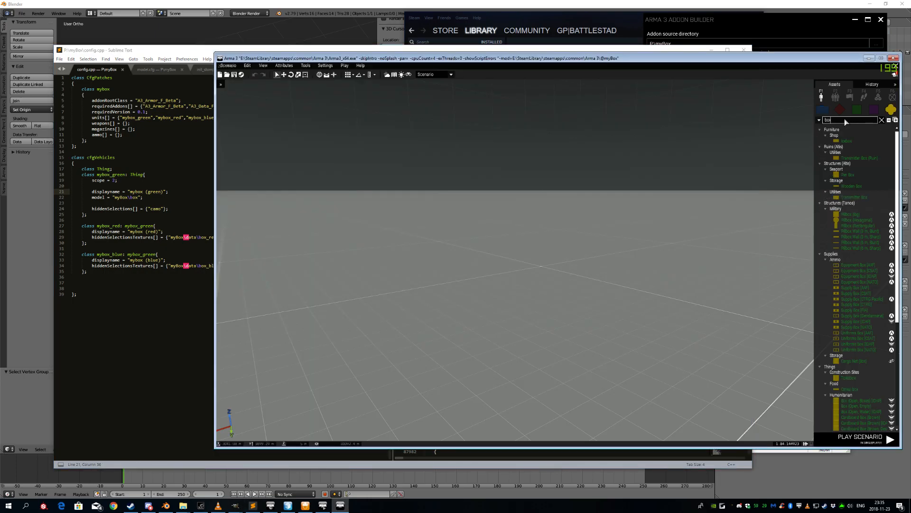
{"action": "type", "text": "my"}
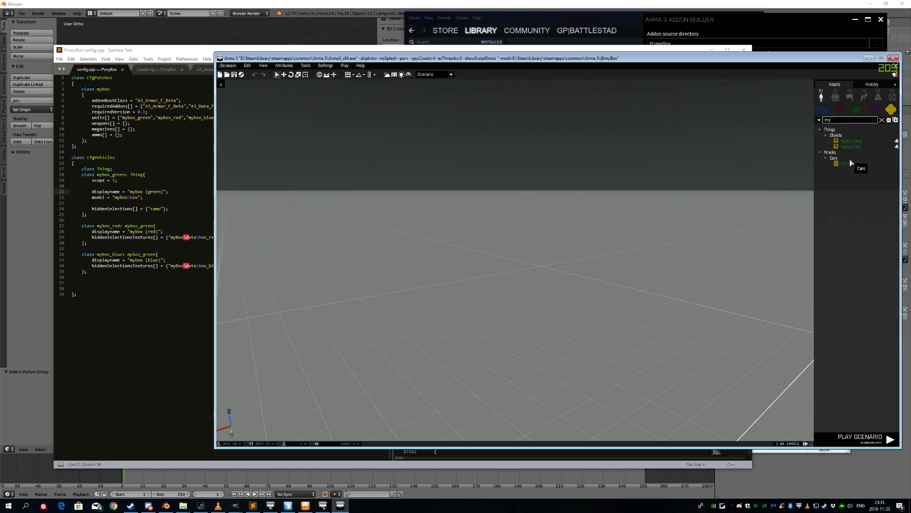
Place mybox (blue) and mybox (red) side by side in the scene.
{"action": "left_click_drag", "start_coordinate": [853, 141], "coordinate": [484, 332]}
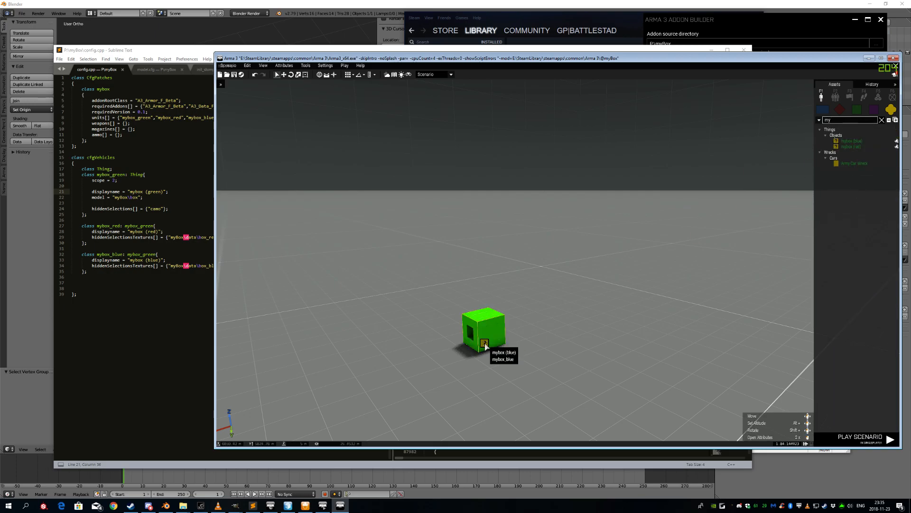
{"action": "left_click", "coordinate": [857, 146]}
{"action": "scroll", "coordinate": [569, 294], "scroll_direction": "down", "scroll_amount": 1}
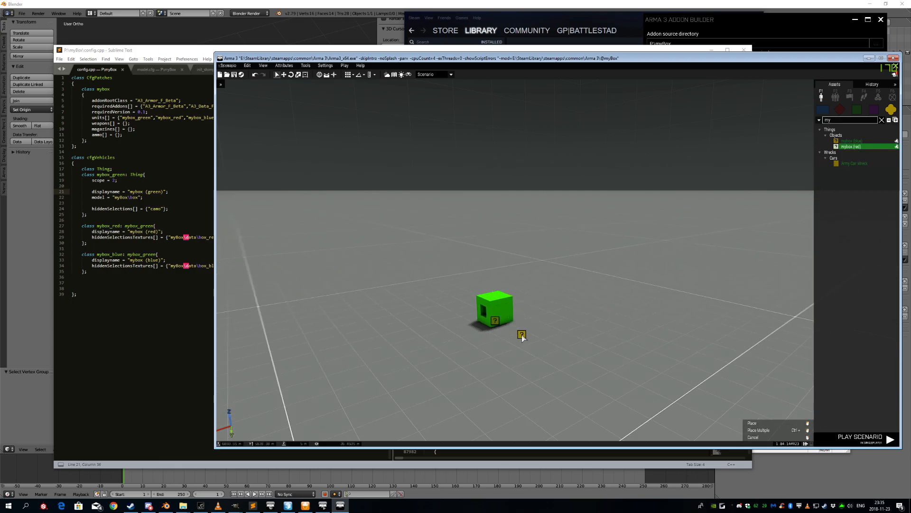
{"action": "left_click", "coordinate": [522, 333]}
{"action": "scroll", "coordinate": [501, 329], "scroll_direction": "up", "scroll_amount": 3}
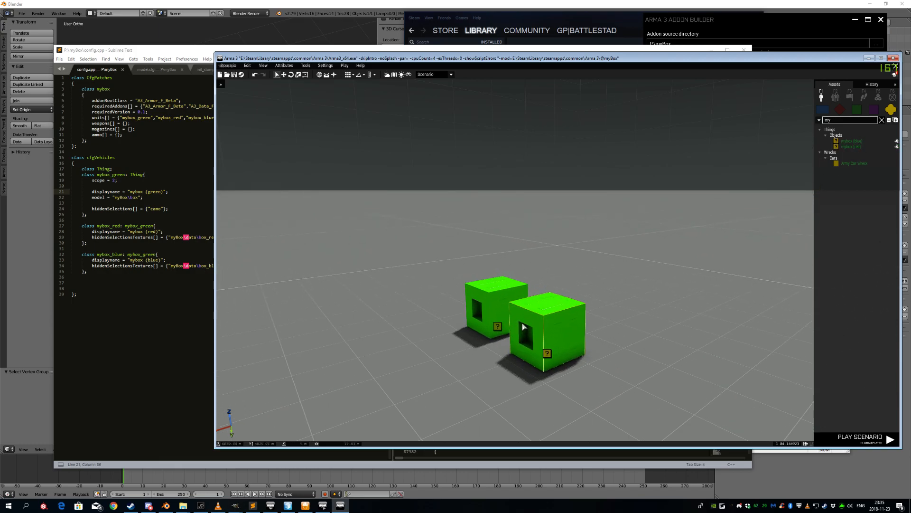
Examine the textures of the two placed boxes up close from several angles.
{"action": "scroll", "coordinate": [522, 337], "scroll_direction": "up", "scroll_amount": 3}
{"action": "right_click_drag", "start_coordinate": [520, 349], "coordinate": [673, 351], "text": "ctrl"}
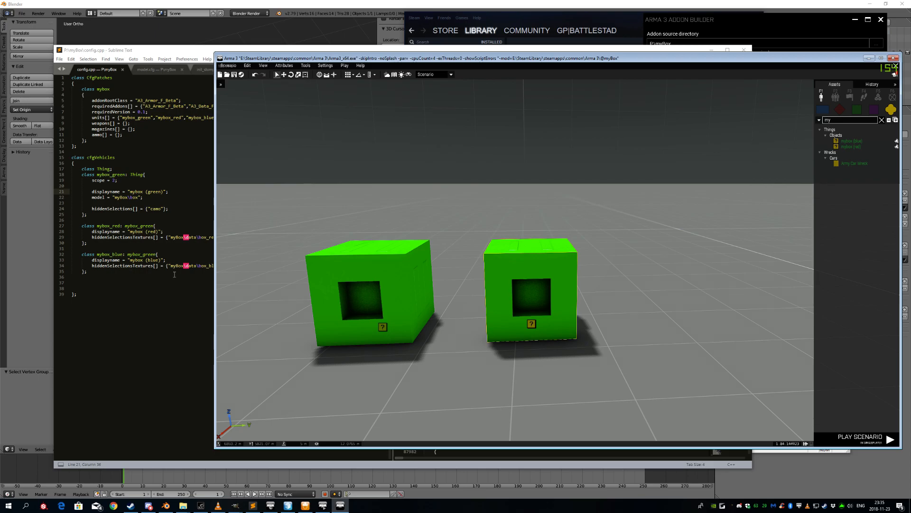
{"action": "key", "text": "w"}
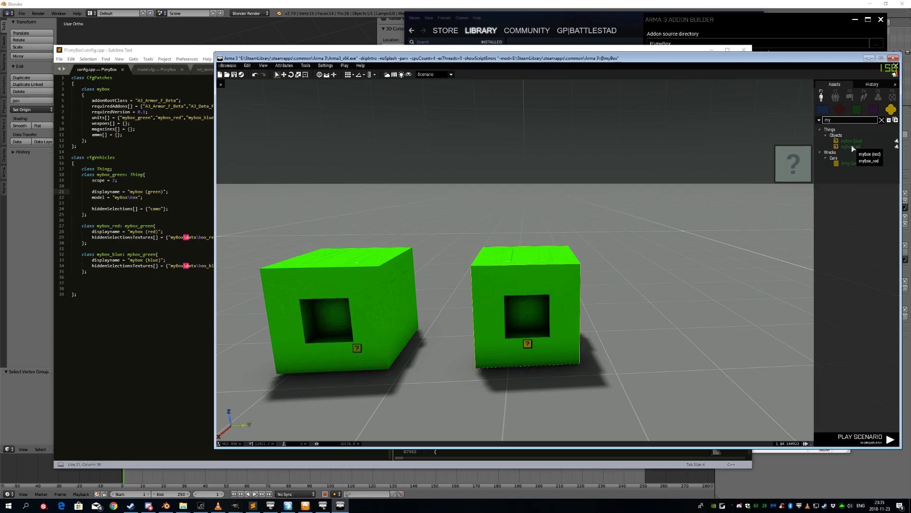
{"action": "key", "text": "a"}
{"action": "right_click_drag", "start_coordinate": [546, 266], "coordinate": [498, 324]}
{"action": "key", "text": "w"}
{"action": "right_click_drag", "start_coordinate": [569, 299], "coordinate": [519, 247]}
{"action": "key", "text": "w"}
{"action": "key", "text": "d"}
{"action": "key", "text": "w"}
{"action": "key", "text": "d"}
{"action": "key", "text": "s"}
{"action": "key", "text": "a"}
{"action": "key", "text": "a"}
{"action": "key", "text": "w"}
{"action": "key", "text": "a"}
{"action": "key", "text": "d"}
{"action": "key", "text": "s"}
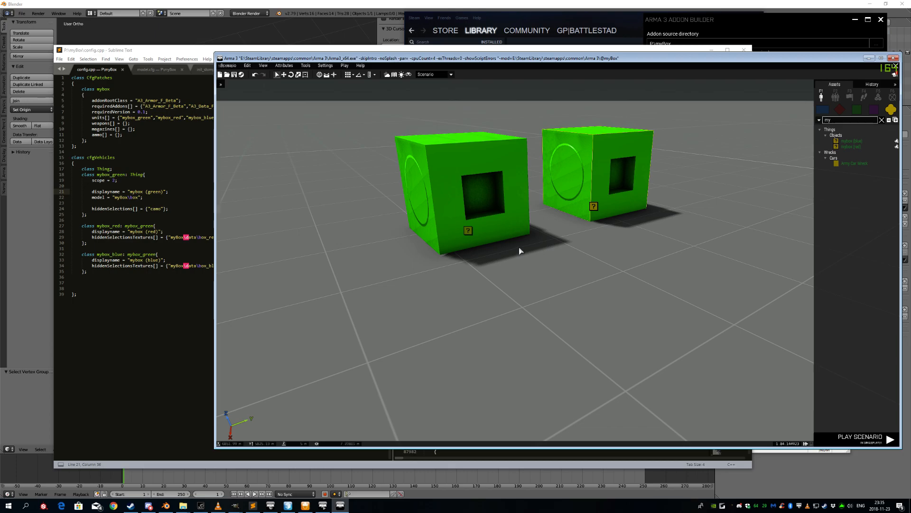
Switch back to config.cpp in Sublime Text, save it, and check the hiddenSelections and hiddenSelectionsTextures entries.
{"action": "left_click", "coordinate": [150, 197]}
{"action": "left_click", "coordinate": [175, 192]}
{"action": "key", "text": "ctrl+s"}
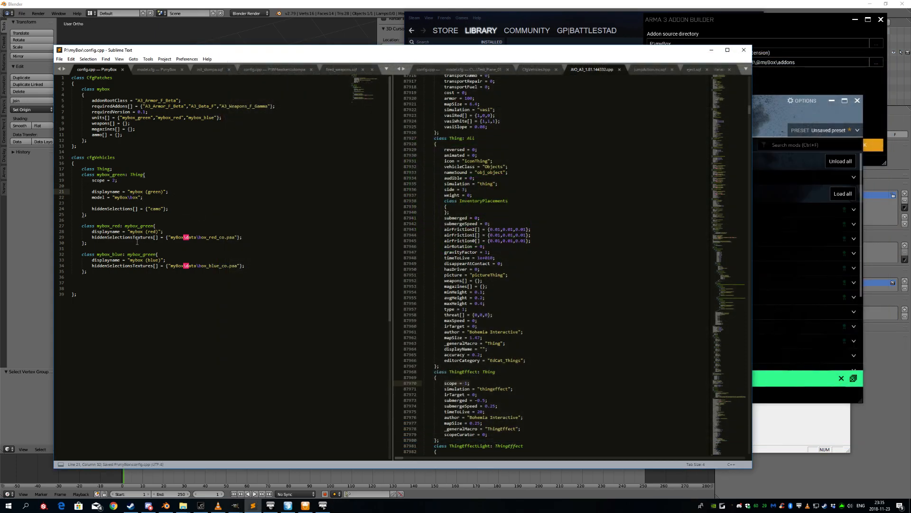
{"action": "double_click", "coordinate": [130, 238]}
{"action": "double_click", "coordinate": [133, 209]}
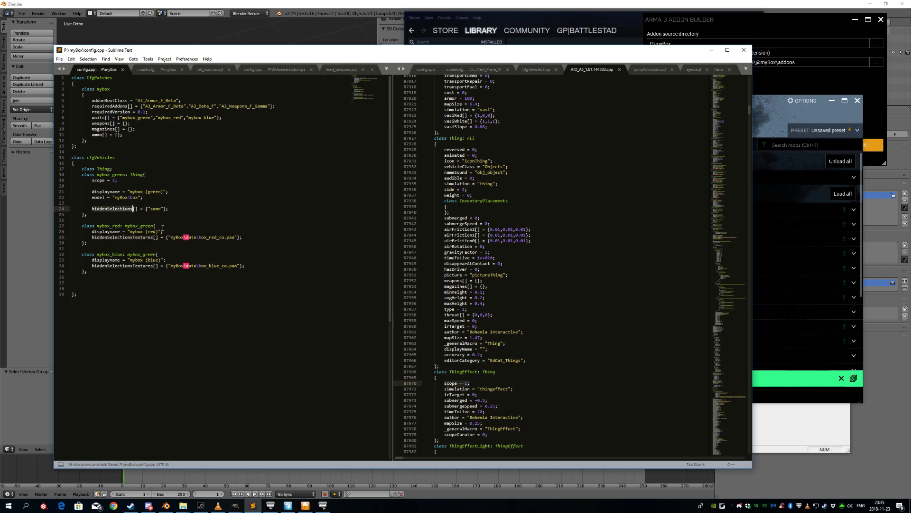
Open model.cfg, review its CfgModels class, and widen the editor pane showing it.
{"action": "left_click", "coordinate": [152, 70]}
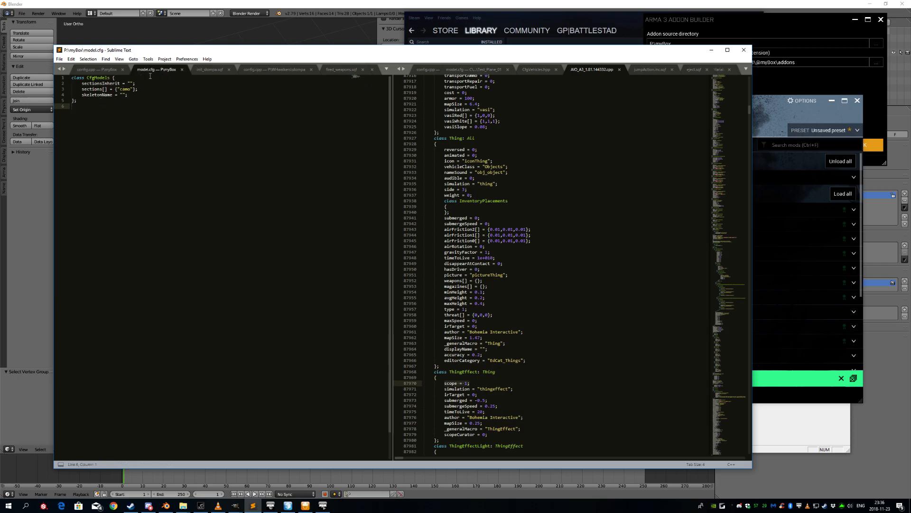
{"action": "key", "text": "ctrl+a"}
{"action": "left_click", "coordinate": [133, 150]}
{"action": "key", "text": "ctrl+a"}
{"action": "left_click", "coordinate": [102, 122]}
{"action": "left_click_drag", "start_coordinate": [102, 122], "coordinate": [40, 46]}
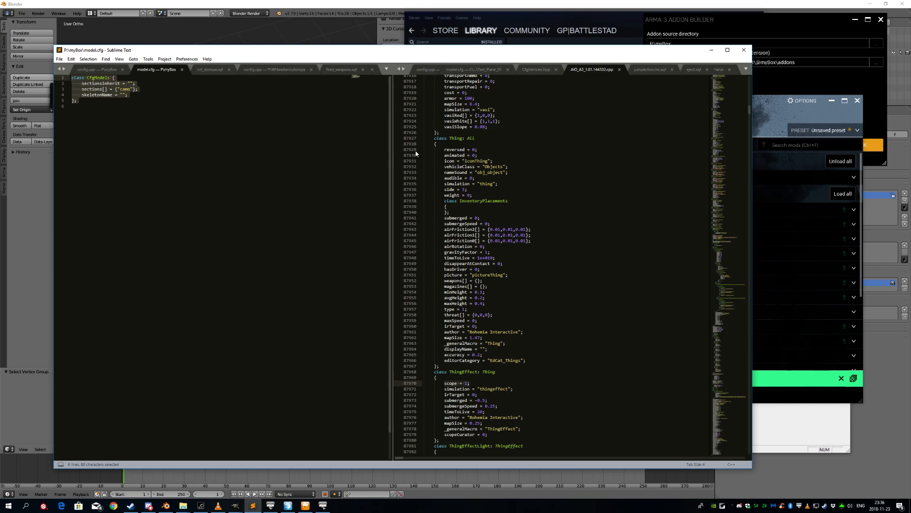
{"action": "left_click_drag", "start_coordinate": [394, 137], "coordinate": [544, 138]}
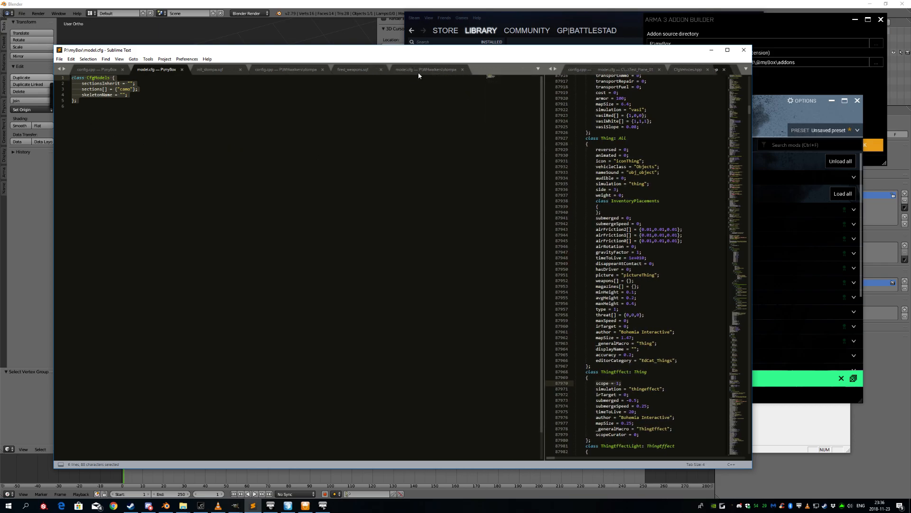
Add blank lines above sectionsInherit in CfgModels and begin a nested class declaration there.
{"action": "left_click", "coordinate": [123, 96]}
{"action": "left_click_drag", "start_coordinate": [110, 78], "coordinate": [87, 78]}
{"action": "key", "text": "End"}
{"action": "key", "text": "Return"}
{"action": "key", "text": "Return"}
{"action": "key", "text": "Return"}
{"action": "key", "text": "Up"}
{"action": "type", "text": "class"}
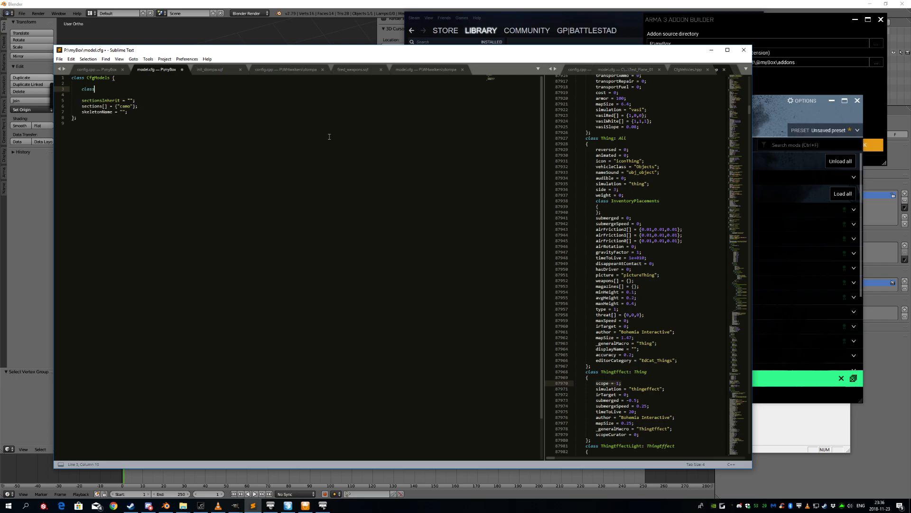
Copy the model name box from config.cpp's model path as the nested class name in model.cfg, and open its body.
{"action": "left_click", "coordinate": [104, 71]}
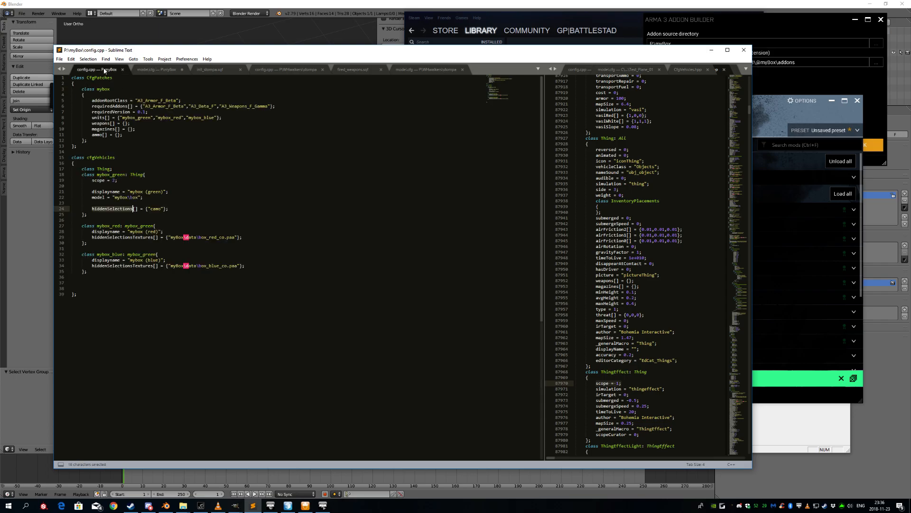
{"action": "left_click", "coordinate": [149, 219]}
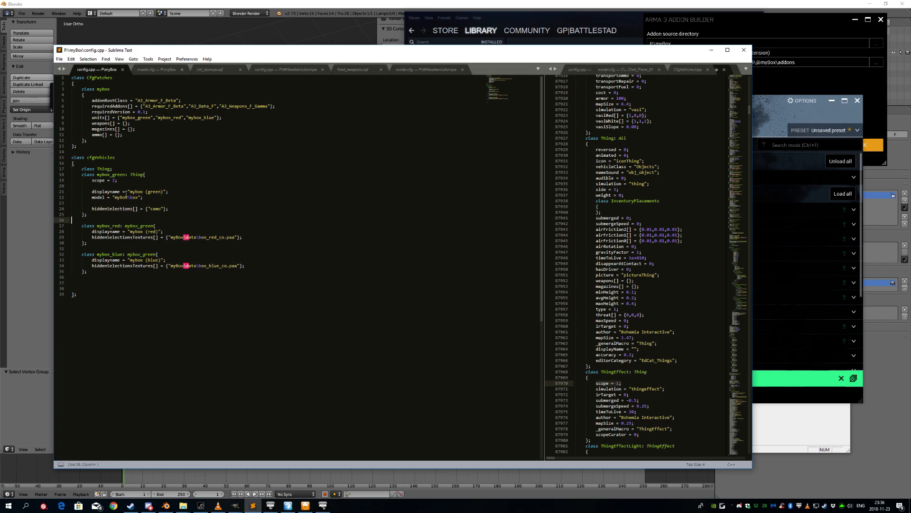
{"action": "double_click", "coordinate": [135, 197]}
{"action": "key", "text": "ctrl+c"}
{"action": "left_click", "coordinate": [153, 70]}
{"action": "key", "text": "ctrl+v"}
{"action": "type", "text": "{"}
{"action": "key", "text": "Return"}
Move the sectionsInherit, sections and skeletonName lines inside class box, indent them, end the class with a semicolon, and save model.cfg.
{"action": "key", "text": "Down"}
{"action": "type", "text": ";"}
{"action": "key", "text": "Down"}
{"action": "key", "text": "Down"}
{"action": "key", "text": "Down"}
{"action": "key", "text": "Down"}
{"action": "key", "text": "End"}
{"action": "key", "text": "shift+Up"}
{"action": "key", "text": "shift+Up"}
{"action": "key", "text": "shift+Home"}
{"action": "key", "text": "ctrl+shift+Up"}
{"action": "key", "text": "ctrl+shift+Up"}
{"action": "key", "text": "ctrl+shift+Up"}
{"action": "key", "text": "Tab"}
{"action": "key", "text": "Left"}
{"action": "key", "text": "ctrl+s"}
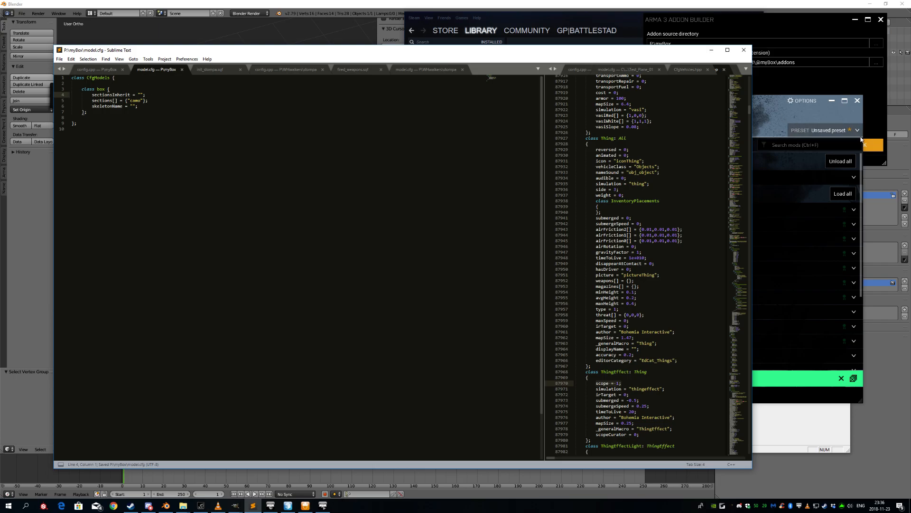
Repack myBox in Addon Builder over the existing pbo and dismiss the build result.
{"action": "left_click", "coordinate": [873, 145]}
{"action": "left_click", "coordinate": [406, 220]}
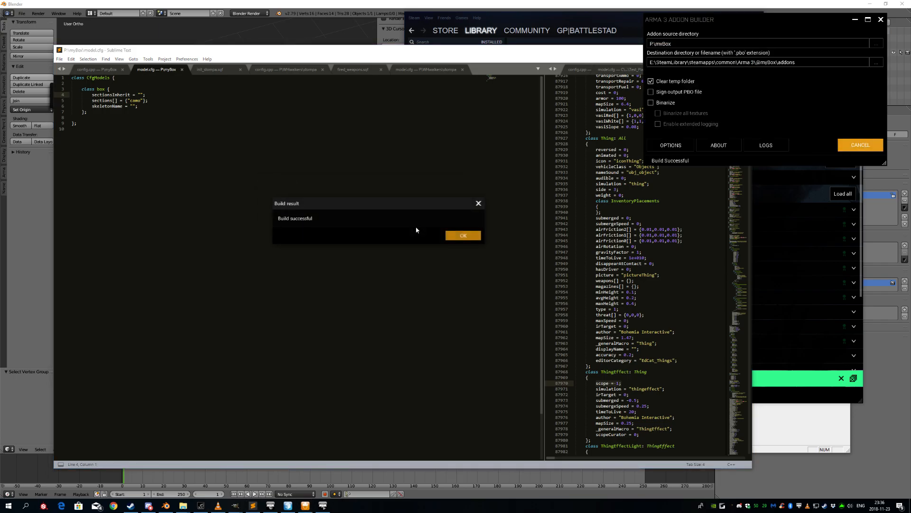
{"action": "left_click", "coordinate": [462, 235]}
Start Arma 3 from the launcher with myBox loaded and open the Virtual Reality map in the editor.
{"action": "left_click", "coordinate": [820, 401]}
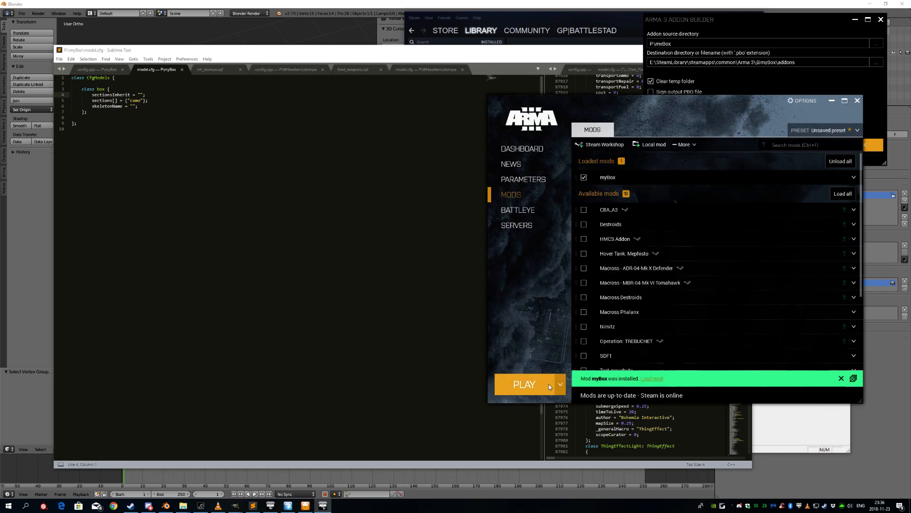
{"action": "left_click", "coordinate": [546, 383]}
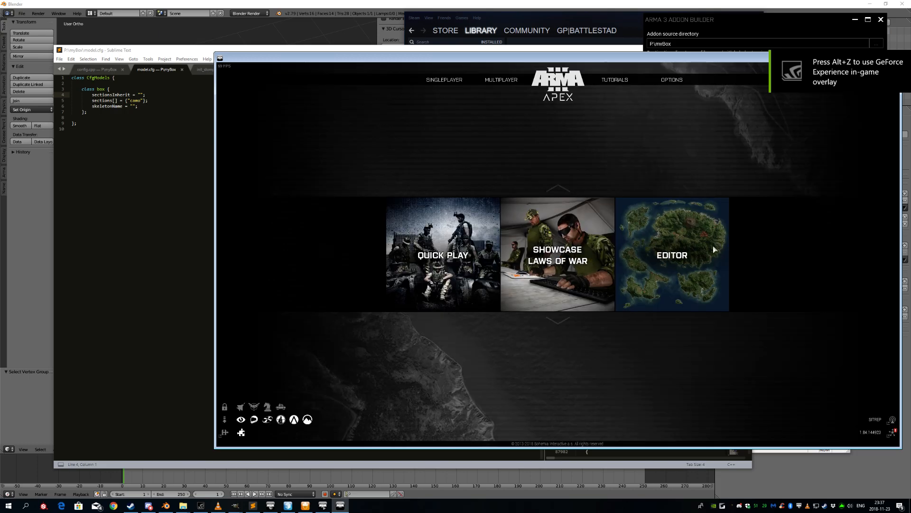
{"action": "left_click", "coordinate": [713, 246]}
{"action": "double_click", "coordinate": [446, 206]}
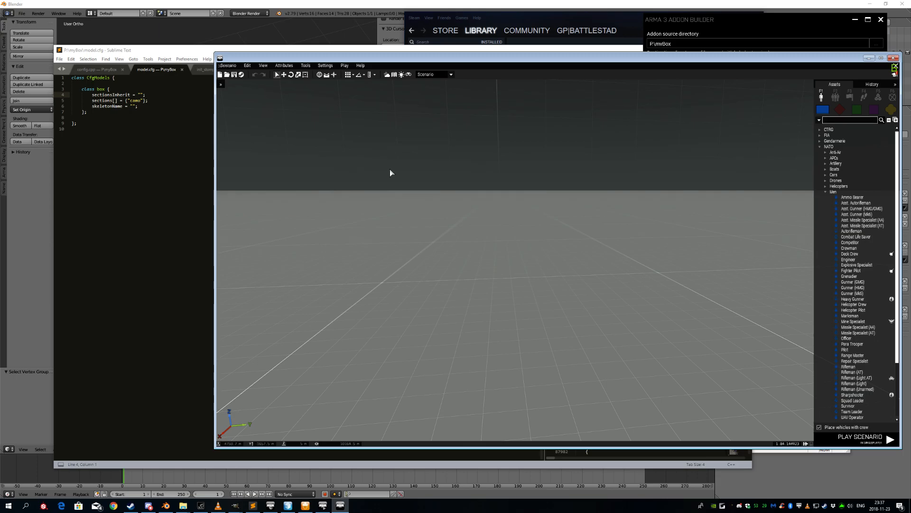
Search the editor's props for mybox.
{"action": "left_click", "coordinate": [857, 109]}
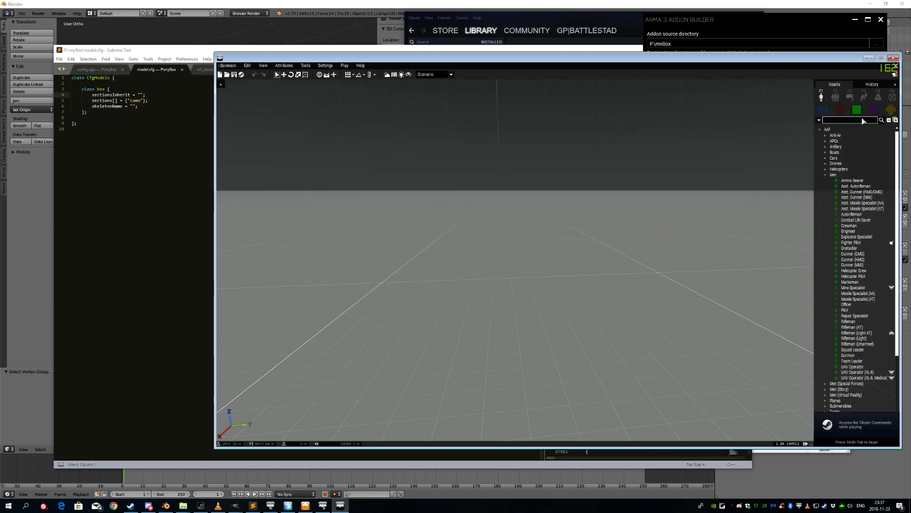
{"action": "left_click", "coordinate": [891, 109]}
{"action": "type", "text": "mybox"}
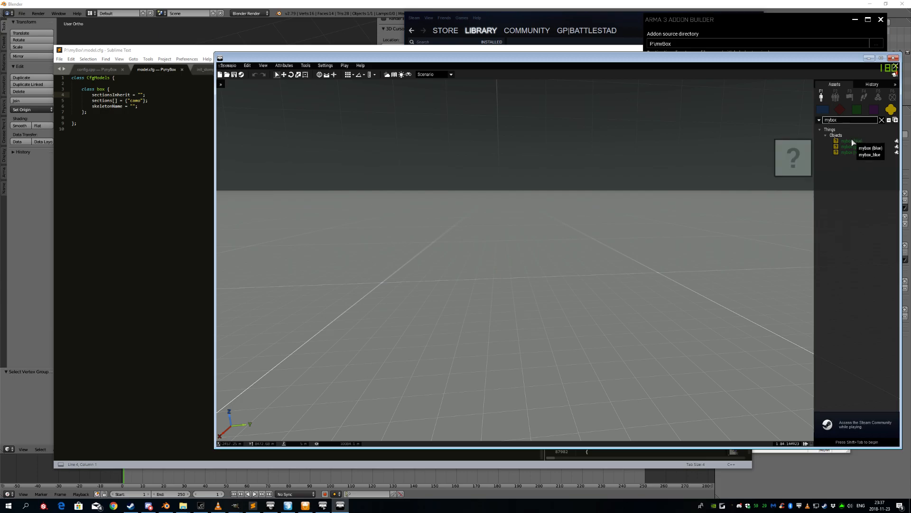
Place mybox (blue), mybox (green) and mybox (red) in a row in the scene.
{"action": "left_click", "coordinate": [853, 141]}
{"action": "left_click", "coordinate": [351, 329]}
{"action": "key", "text": "a"}
{"action": "left_click", "coordinate": [858, 149]}
{"action": "left_click", "coordinate": [483, 332]}
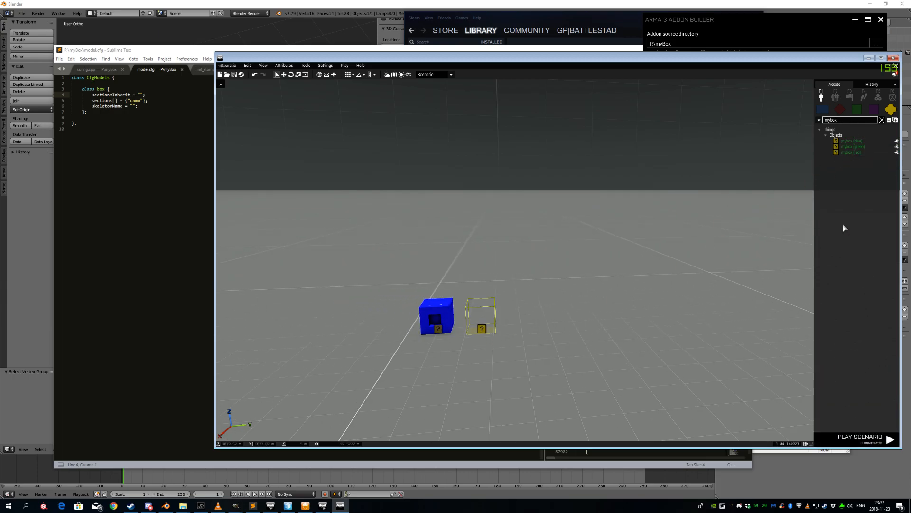
{"action": "left_click", "coordinate": [851, 152]}
{"action": "left_click", "coordinate": [525, 320]}
{"action": "scroll", "coordinate": [518, 327], "scroll_direction": "up", "scroll_amount": 2}
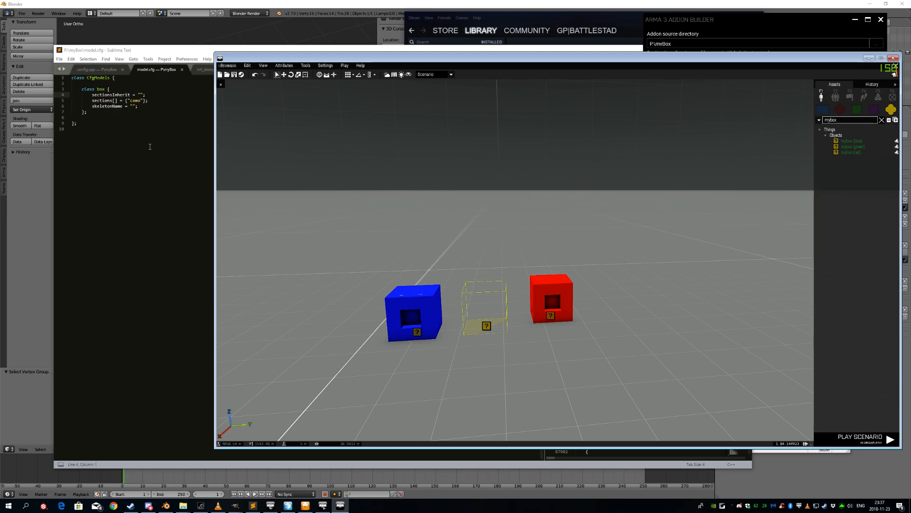
Examine the three boxes up close, nudging the green and red ones slightly.
{"action": "scroll", "coordinate": [482, 308], "scroll_direction": "up", "scroll_amount": 6}
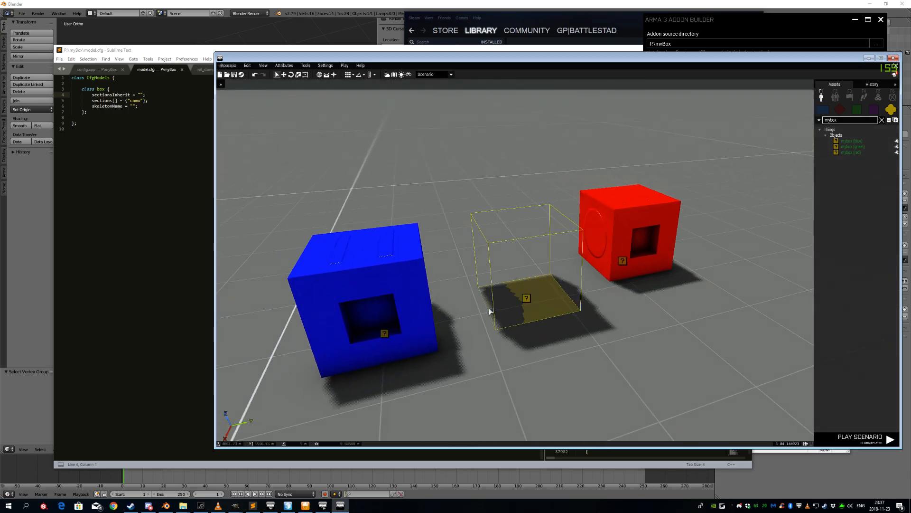
{"action": "mouse_move", "coordinate": [537, 300]}
{"action": "left_mouse_down"}
{"action": "mouse_move", "coordinate": [508, 292]}
{"action": "mouse_move", "coordinate": [523, 297]}
{"action": "left_mouse_up"}
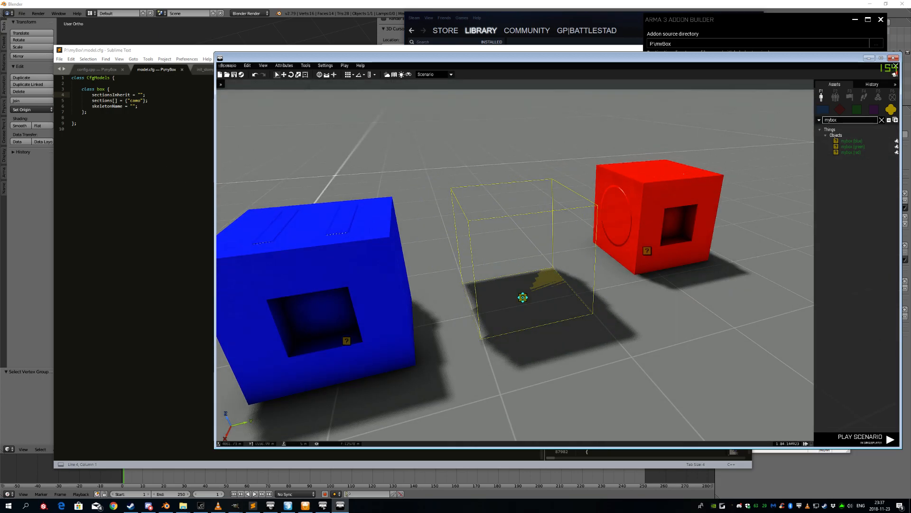
{"action": "key", "text": "s"}
{"action": "left_click_drag", "start_coordinate": [641, 238], "coordinate": [642, 245]}
{"action": "scroll", "coordinate": [546, 264], "scroll_direction": "down", "scroll_amount": 3}
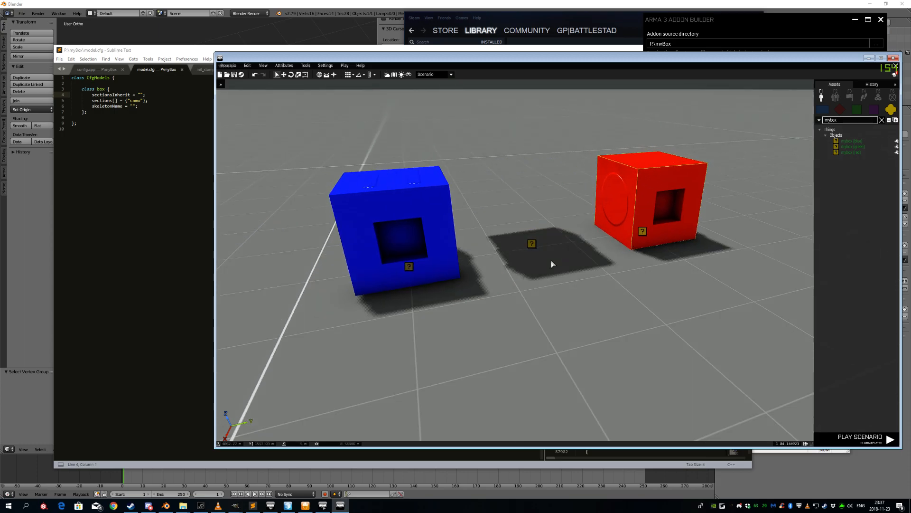
Close Arma 3 and bring up config.cpp in Sublime Text.
{"action": "key", "text": "Escape"}
{"action": "key", "text": "alt+F4"}
{"action": "left_click", "coordinate": [158, 136]}
{"action": "left_click", "coordinate": [94, 67]}
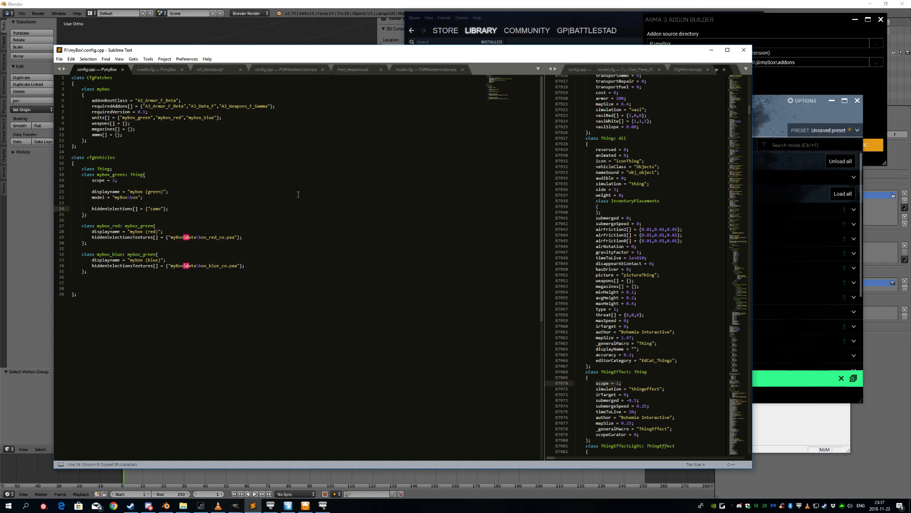
Check the cube in Blender, add a hiddenSelectionsTextures line with box_green_co.paa from myBox's data folder below mybox_green's hiddenSelections, and save config.cpp.
{"action": "left_click", "coordinate": [243, 3]}
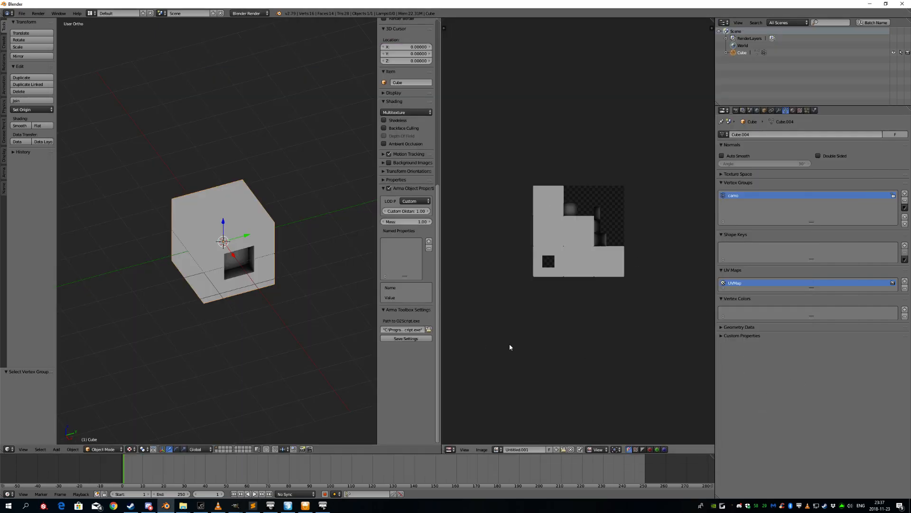
{"action": "key", "text": "alt+Tab"}
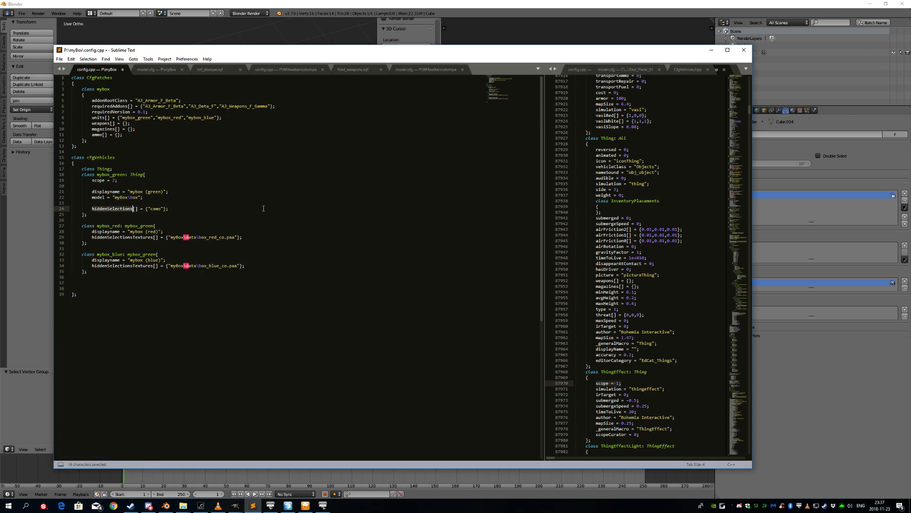
{"action": "key", "text": "Return"}
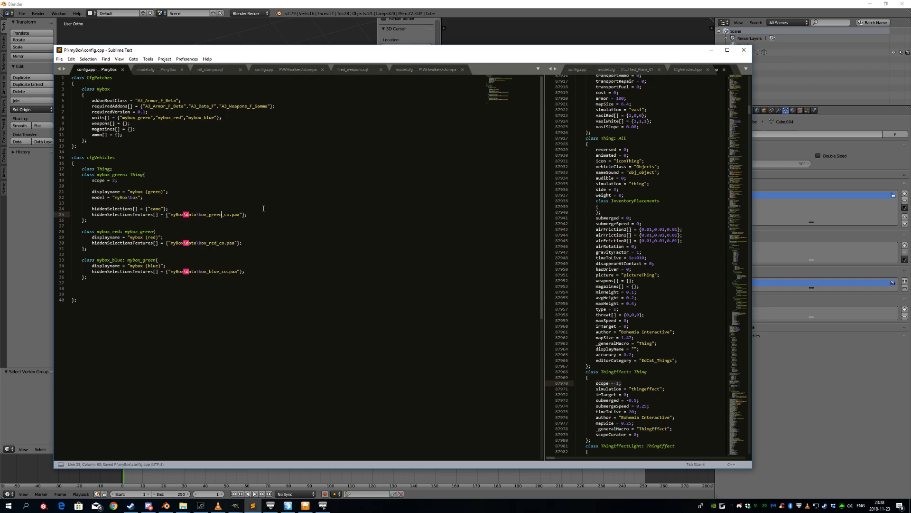
Rebuild the myBox pbo in Addon Builder with the updated config, overwriting the old file, and dismiss the build result.
{"action": "left_click", "coordinate": [322, 506]}
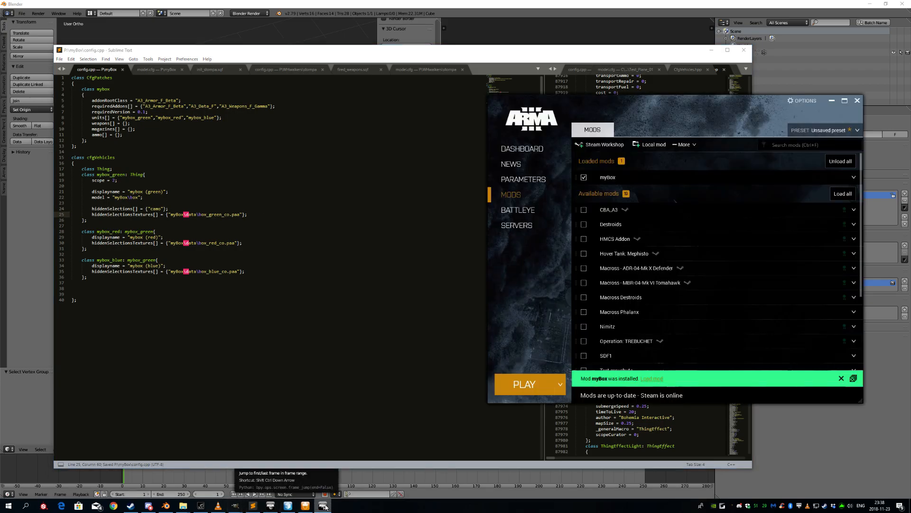
{"action": "left_click", "coordinate": [305, 505]}
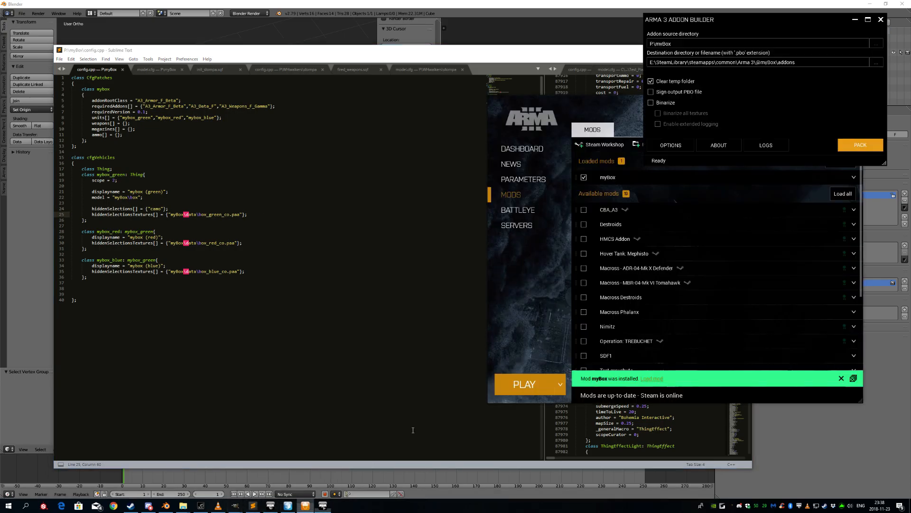
{"action": "left_click", "coordinate": [849, 149]}
{"action": "left_click", "coordinate": [451, 256]}
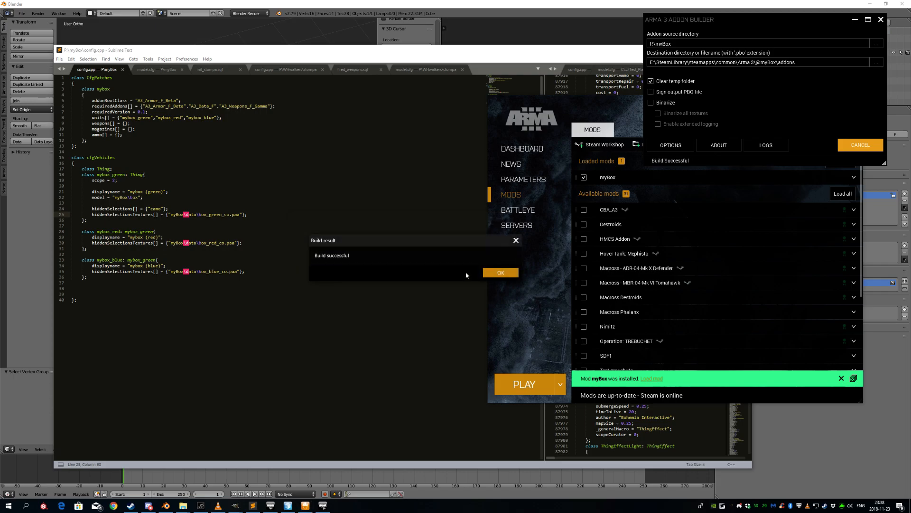
{"action": "left_click", "coordinate": [511, 276]}
Launch Arma 3 again and open the Virtual Reality map in the editor.
{"action": "left_click", "coordinate": [512, 387]}
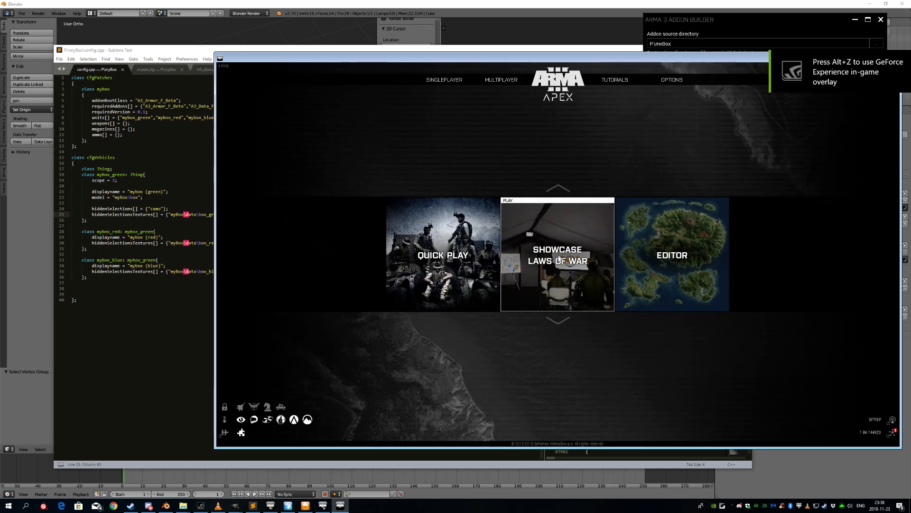
{"action": "left_click", "coordinate": [700, 276]}
{"action": "double_click", "coordinate": [449, 206]}
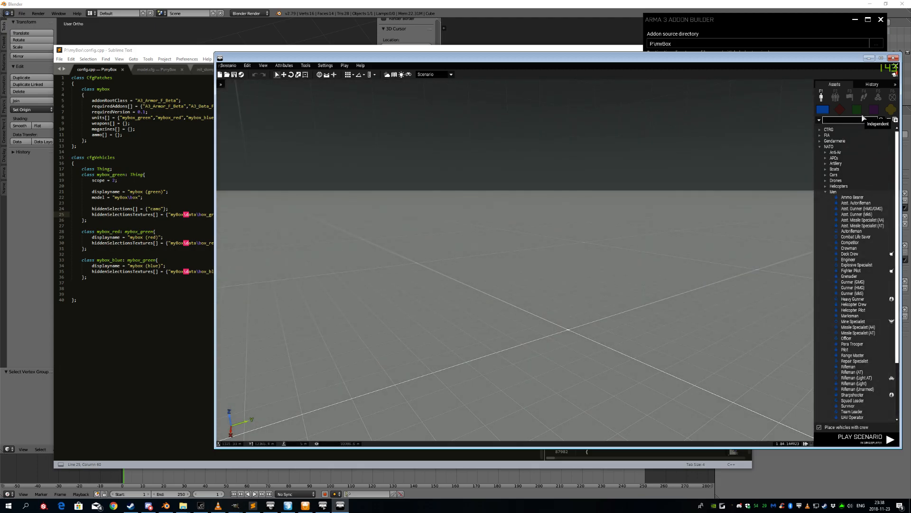
Find the mybox objects among the props and place the blue, green and red boxes in a row on the map.
{"action": "left_click", "coordinate": [890, 111]}
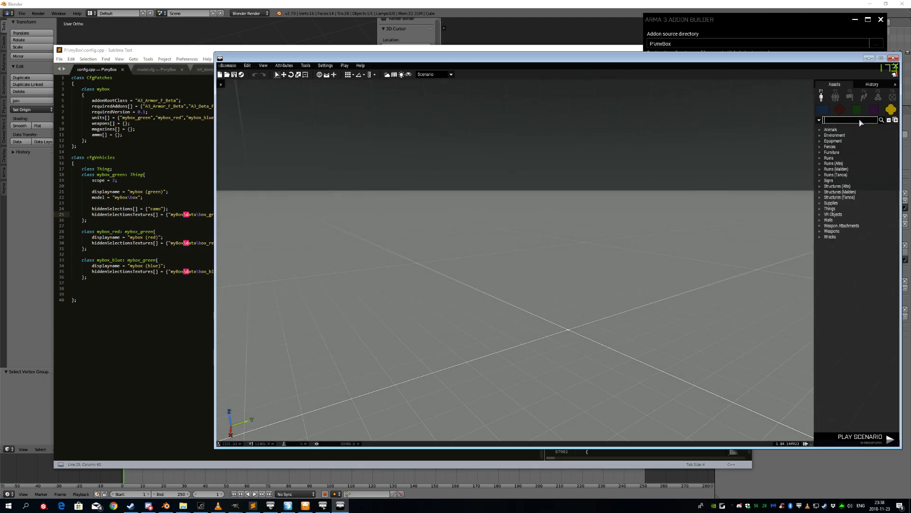
{"action": "left_click", "coordinate": [860, 121]}
{"action": "type", "text": "mybox"}
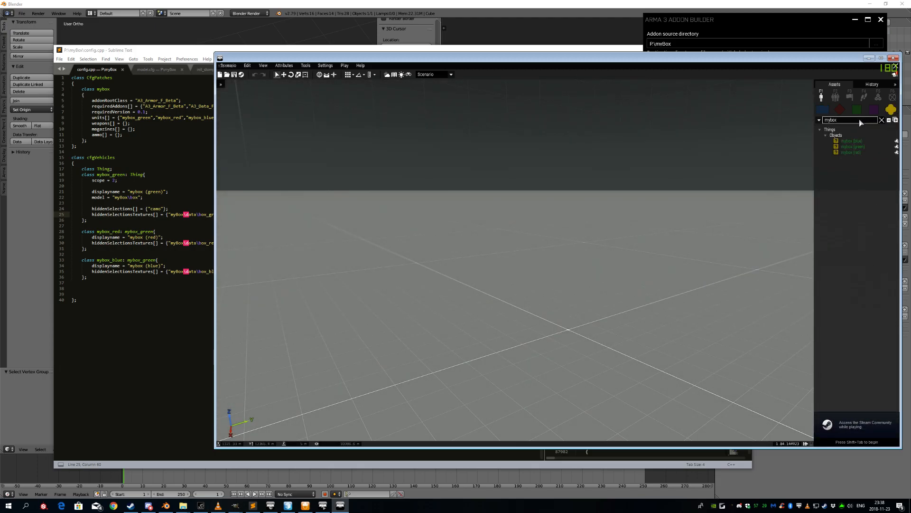
{"action": "left_click", "coordinate": [849, 142]}
{"action": "left_click", "coordinate": [390, 351]}
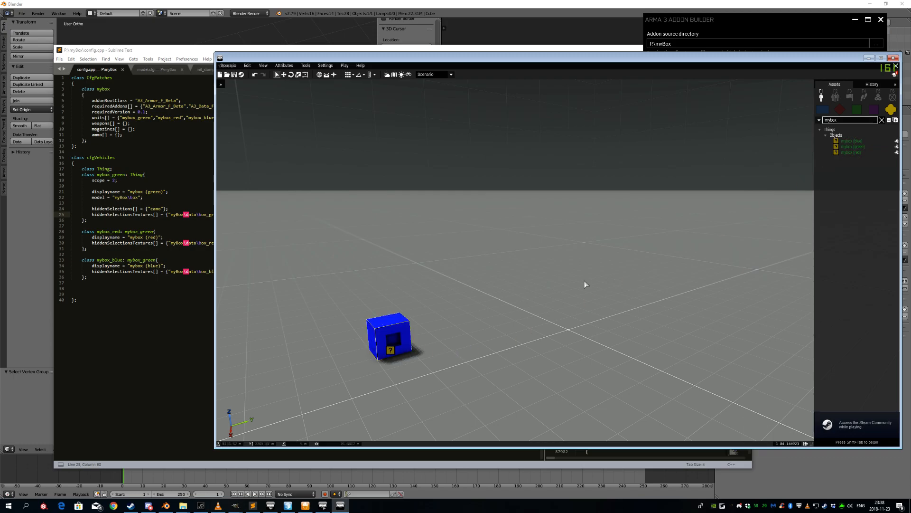
{"action": "left_click", "coordinate": [835, 147]}
{"action": "left_click", "coordinate": [460, 336]}
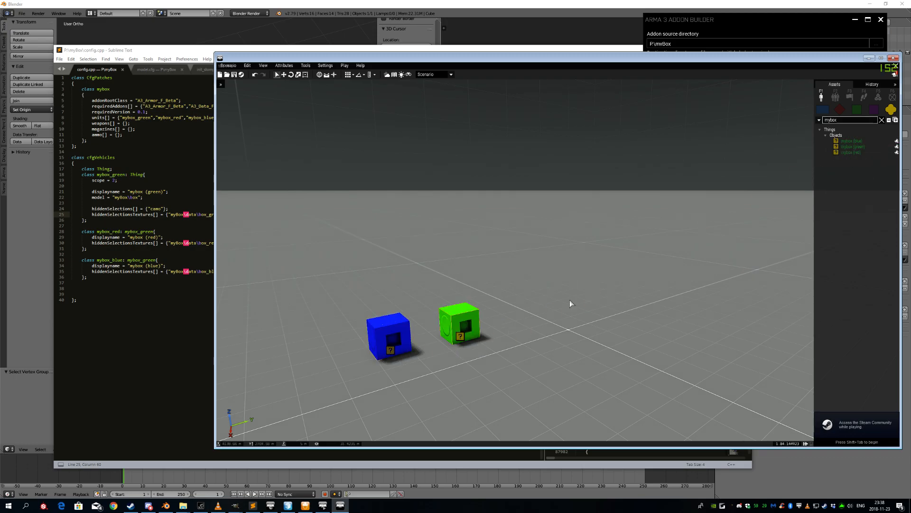
{"action": "left_click", "coordinate": [850, 152]}
{"action": "left_click", "coordinate": [544, 330]}
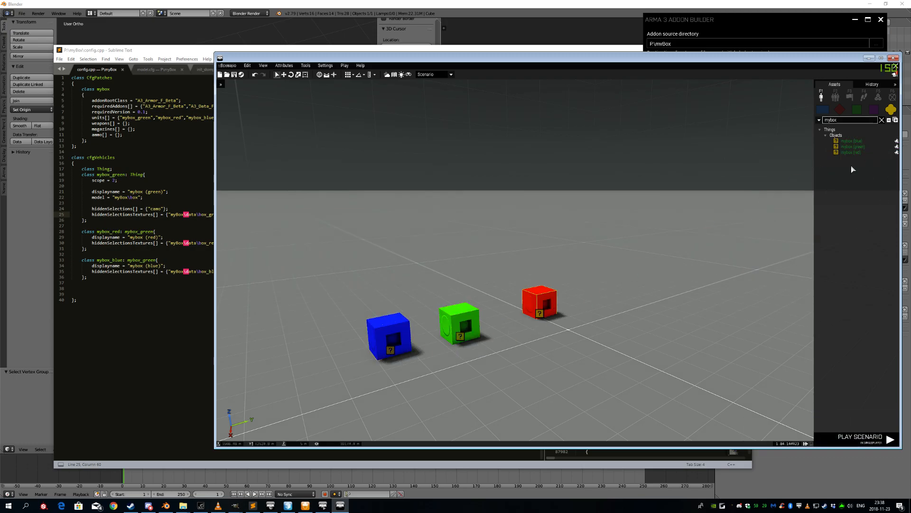
Place a NATO Ammo Bearer in front of the boxes as the playable unit and play the scenario.
{"action": "left_click", "coordinate": [823, 109]}
{"action": "left_click", "coordinate": [852, 197]}
{"action": "left_click", "coordinate": [591, 417]}
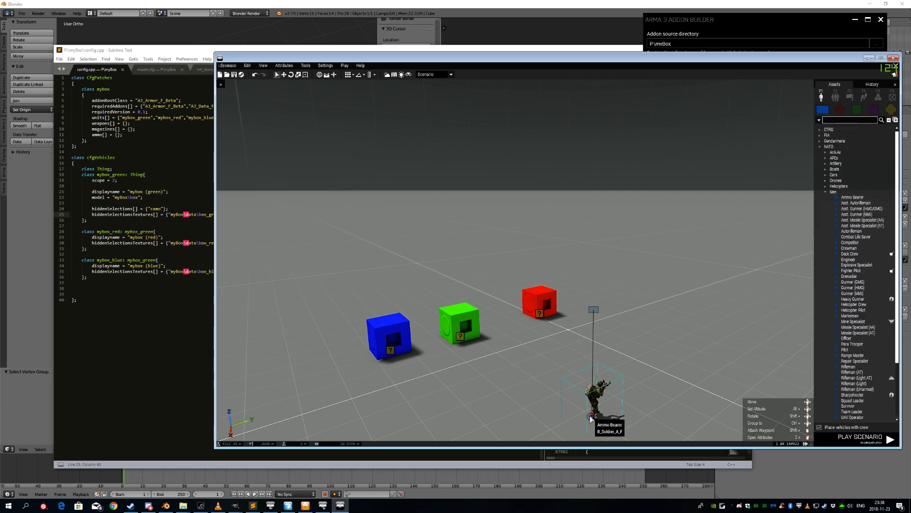
{"action": "left_click", "coordinate": [861, 437]}
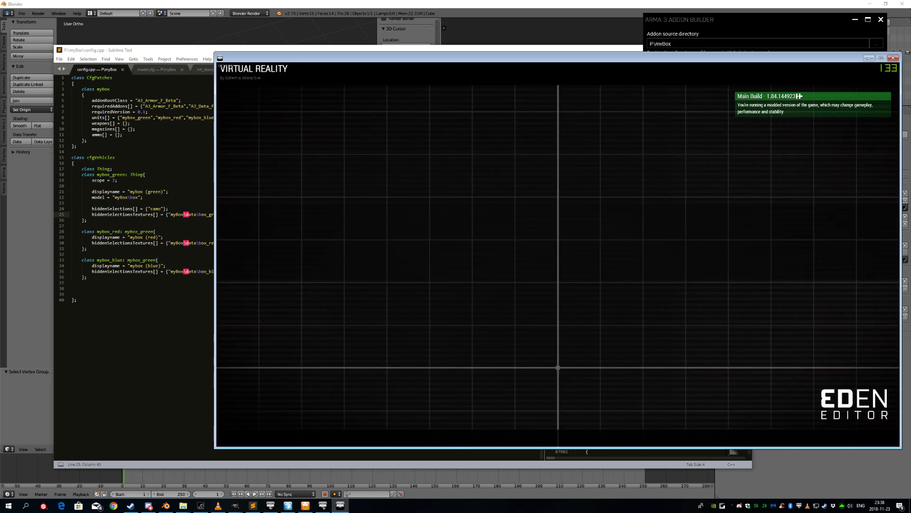
Walk up to and around the green box to examine its texture, recessed opening and circular details next to the other boxes.
{"action": "key", "text": "shift+w"}
{"action": "key", "text": "shift+w"}
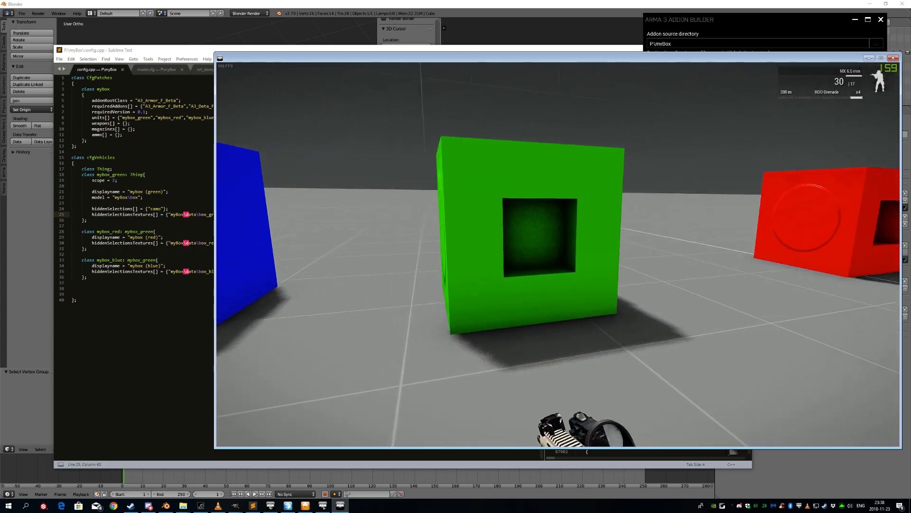
{"action": "key", "text": "s"}
{"action": "key", "text": "shift+w"}
{"action": "key", "text": "shift+w"}
{"action": "key", "text": "s"}
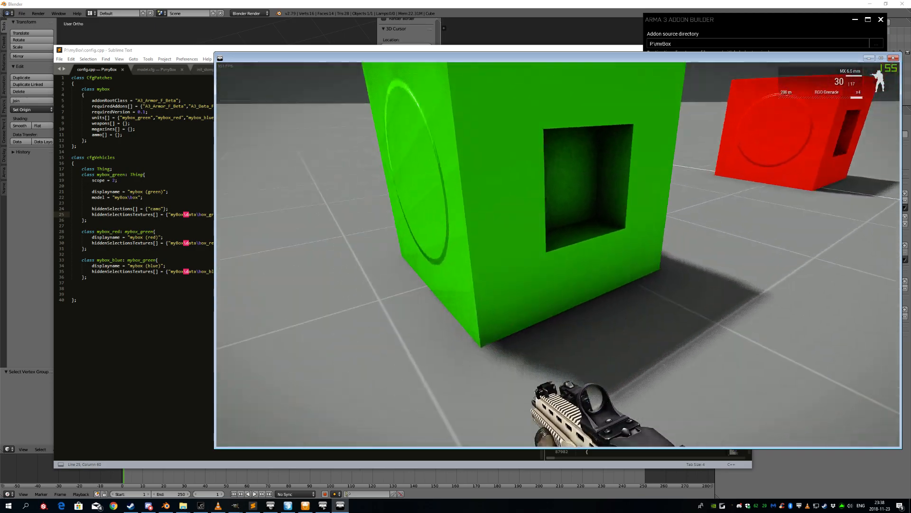
{"action": "key", "text": "a"}
{"action": "key", "text": "w"}
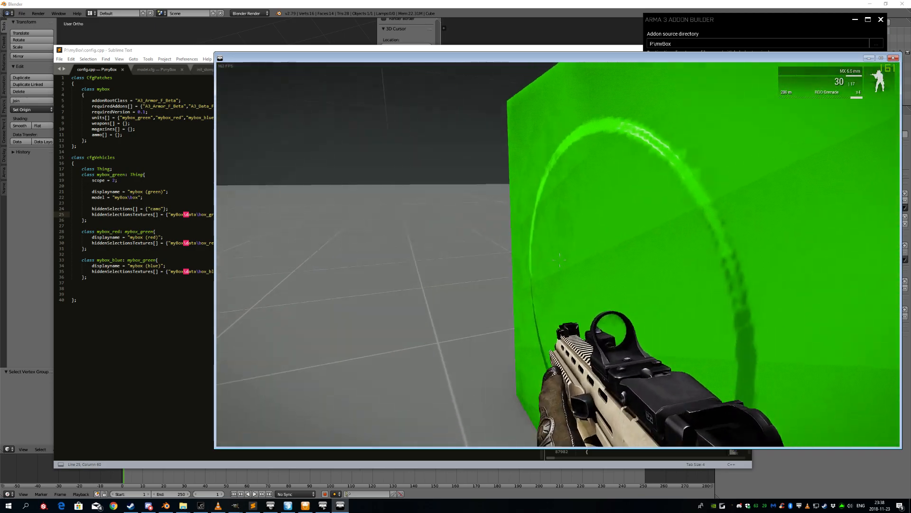
{"action": "key", "text": "s"}
{"action": "key", "text": "a"}
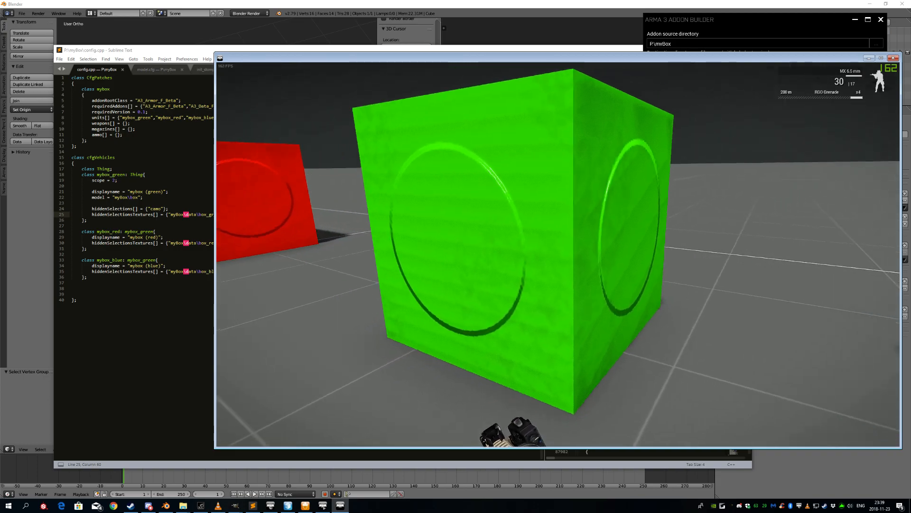
{"action": "key", "text": "w"}
{"action": "key", "text": "s"}
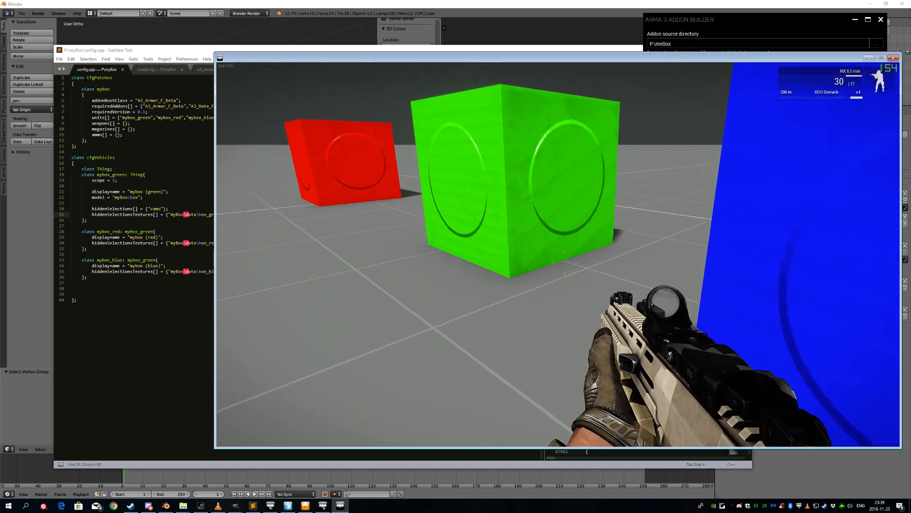
Pause the scenario, switch to the Splendid Camera and fly around the boxes to inspect their surfaces.
{"action": "key", "text": "Escape"}
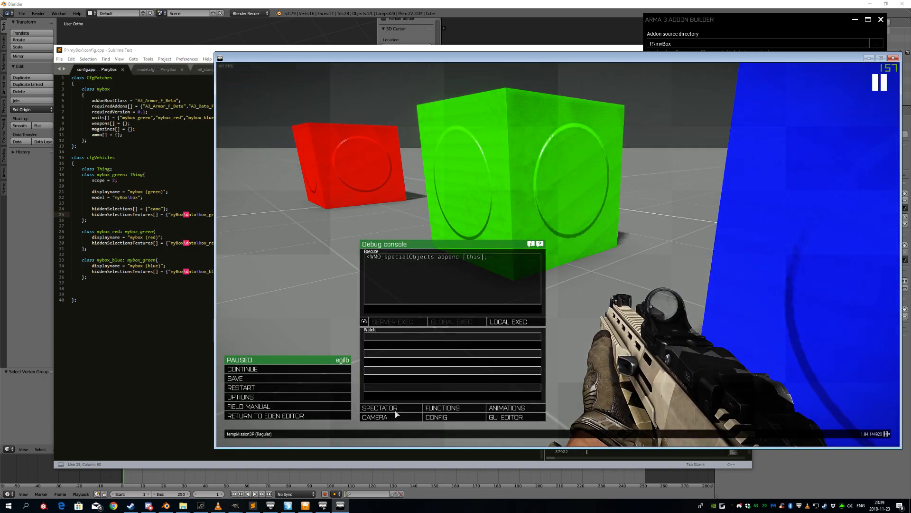
{"action": "left_click", "coordinate": [381, 418]}
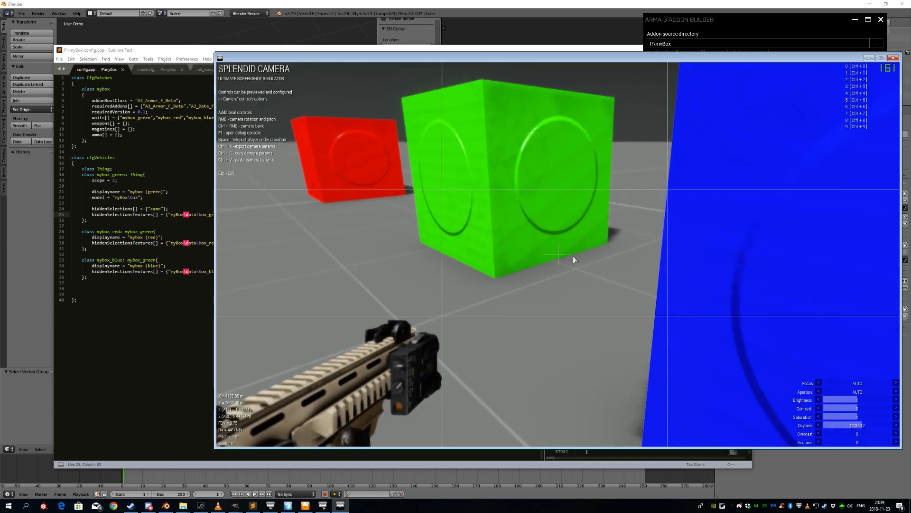
{"action": "key", "text": "w"}
{"action": "right_click_drag", "start_coordinate": [550, 332], "coordinate": [859, 379]}
{"action": "key", "text": "w"}
{"action": "key", "text": "s"}
{"action": "key", "text": "w"}
{"action": "key", "text": "s"}
{"action": "key", "text": "w"}
{"action": "key", "text": "s"}
{"action": "key", "text": "w"}
{"action": "key", "text": "s"}
Change the Splendid Camera's Daytime setting to alter the light, and exit the camera.
{"action": "left_click", "coordinate": [886, 426]}
{"action": "left_click", "coordinate": [880, 423]}
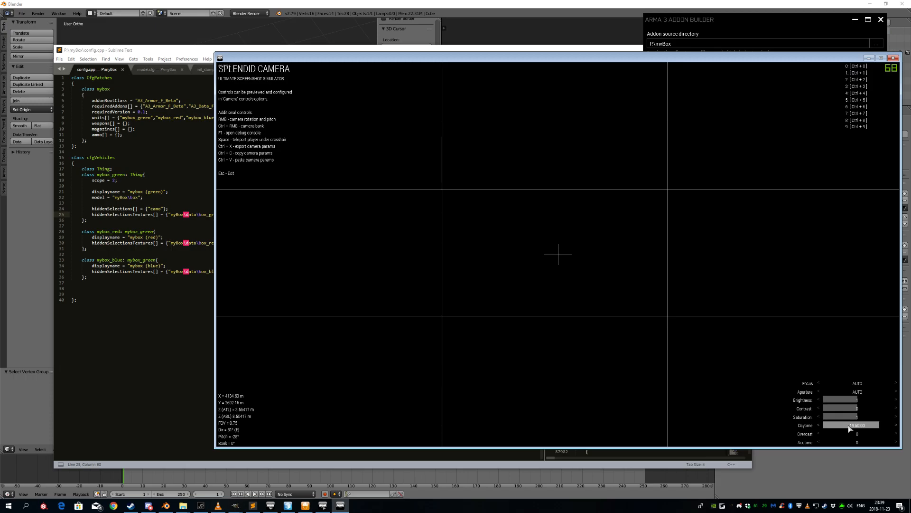
{"action": "key", "text": "Escape"}
{"action": "left_click", "coordinate": [297, 418]}
Circle the green box in first person to examine how the altered light falls on its grooves and opening.
{"action": "key", "text": "w"}
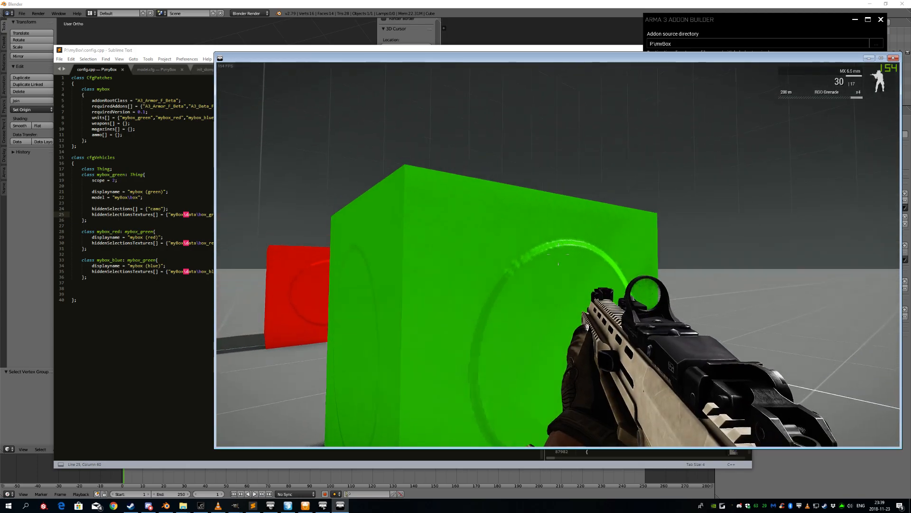
{"action": "key", "text": "w"}
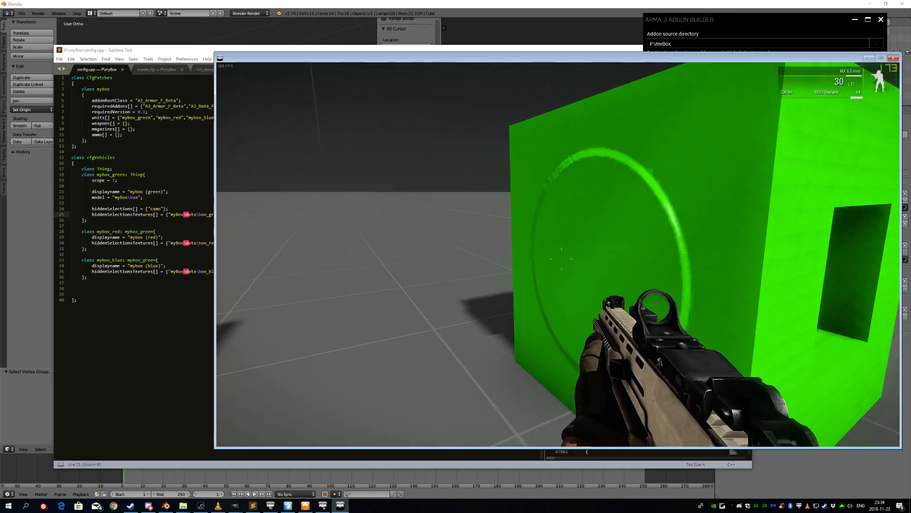
{"action": "key", "text": "d"}
{"action": "key", "text": "d"}
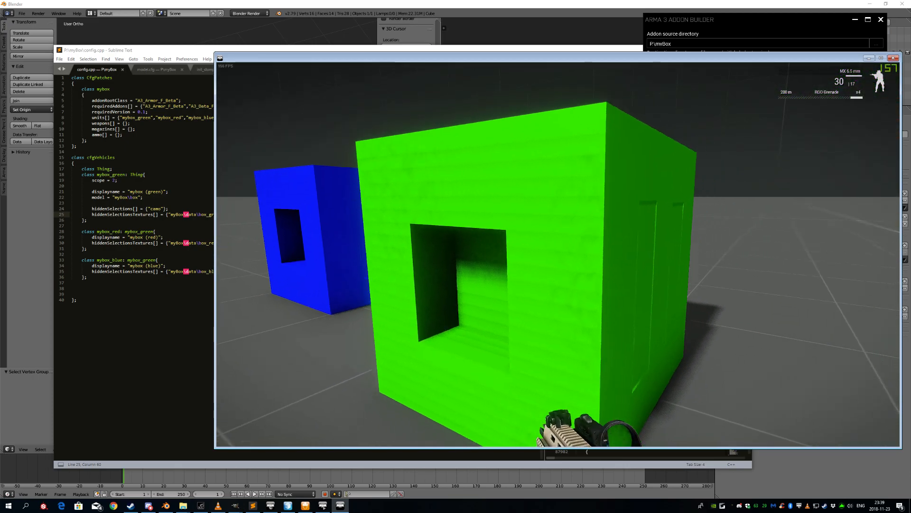
{"action": "key", "text": "a"}
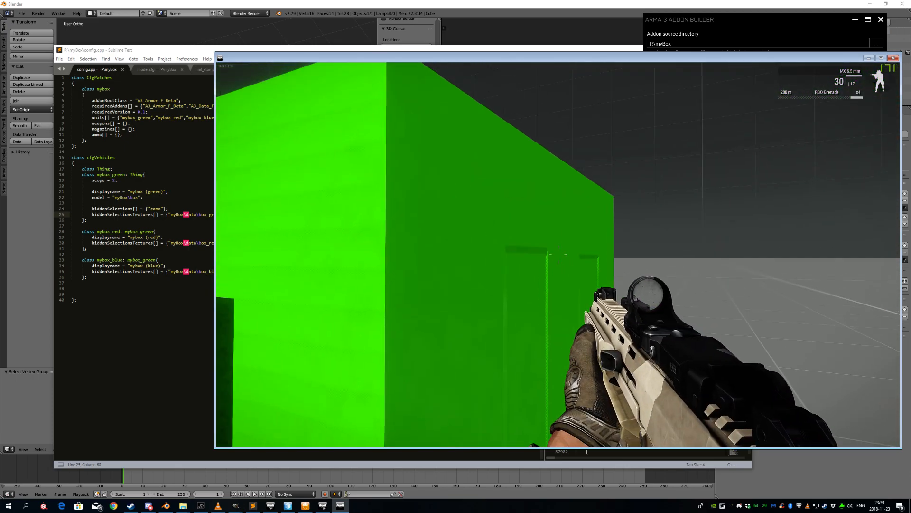
{"action": "key", "text": "s"}
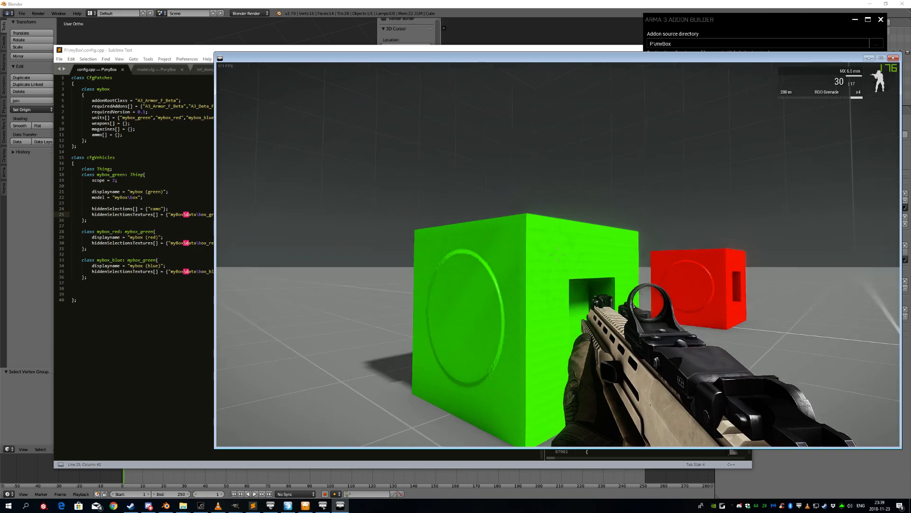
Walk around the green and blue boxes in third-person view to examine their sides, tops and shading.
{"action": "key", "text": "w"}
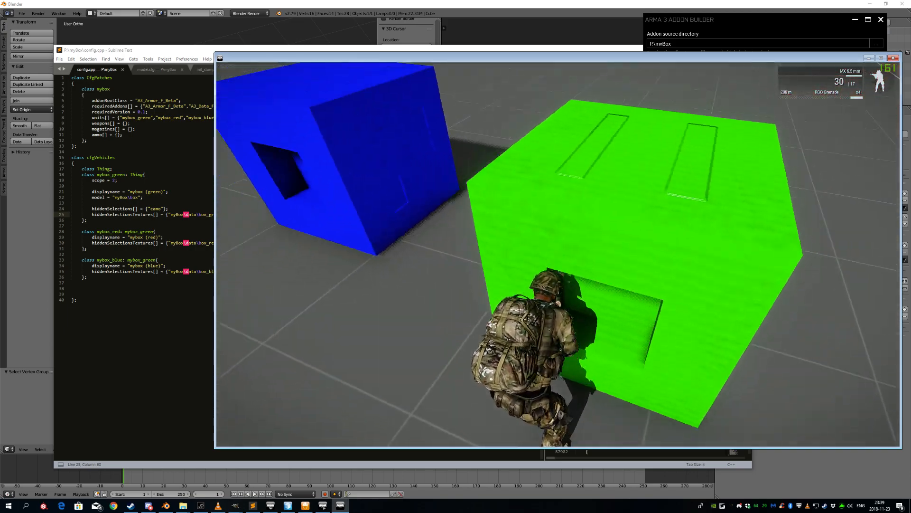
{"action": "key", "text": "d"}
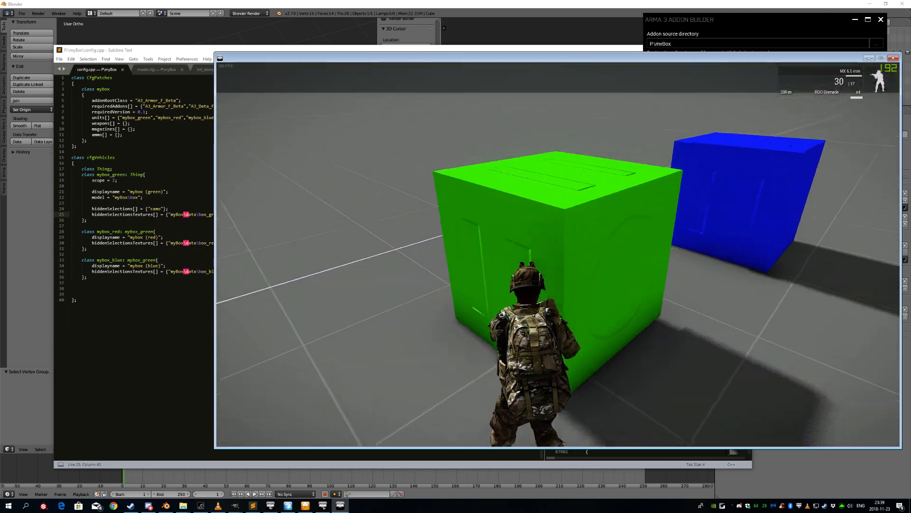
{"action": "key", "text": "a"}
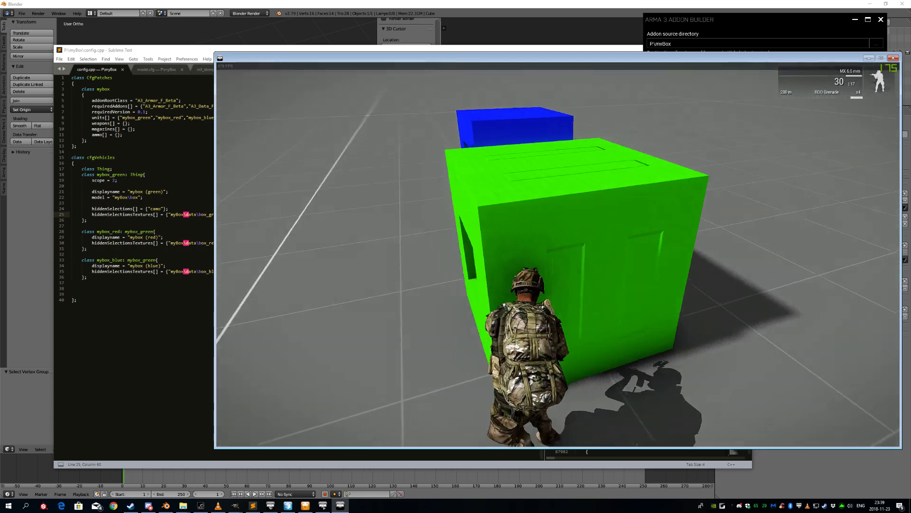
{"action": "key", "text": "w"}
{"action": "key", "text": "a"}
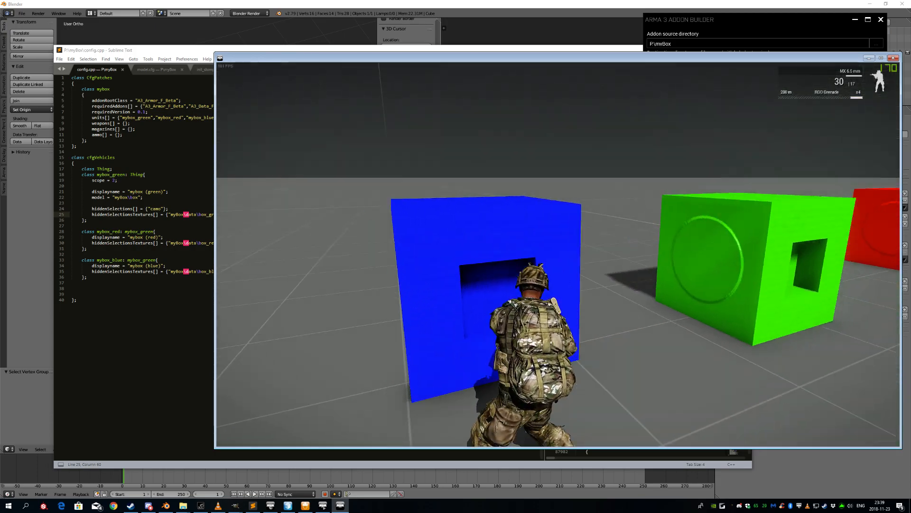
{"action": "key", "text": "d"}
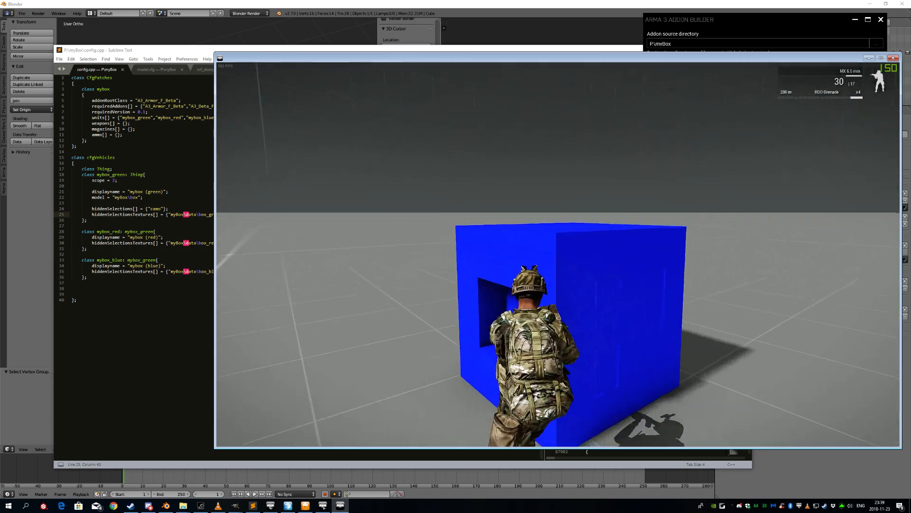
{"action": "key", "text": "a"}
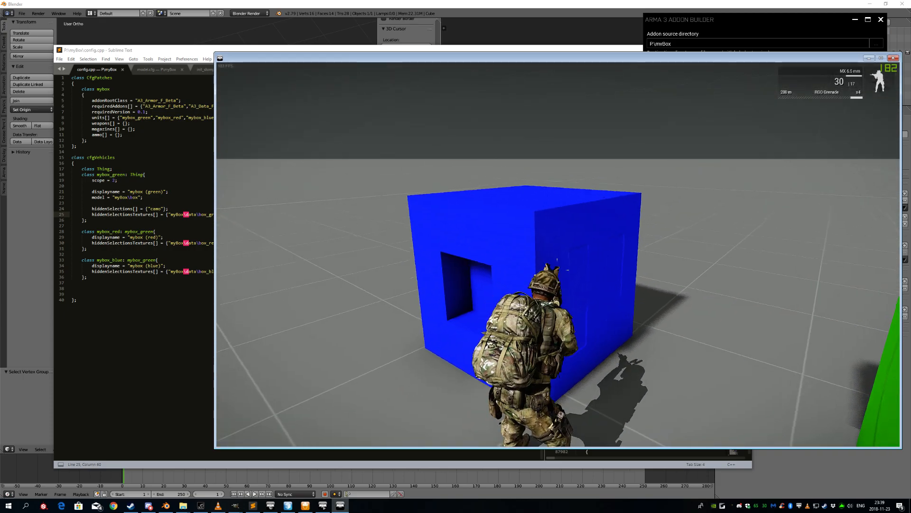
{"action": "key", "text": "d"}
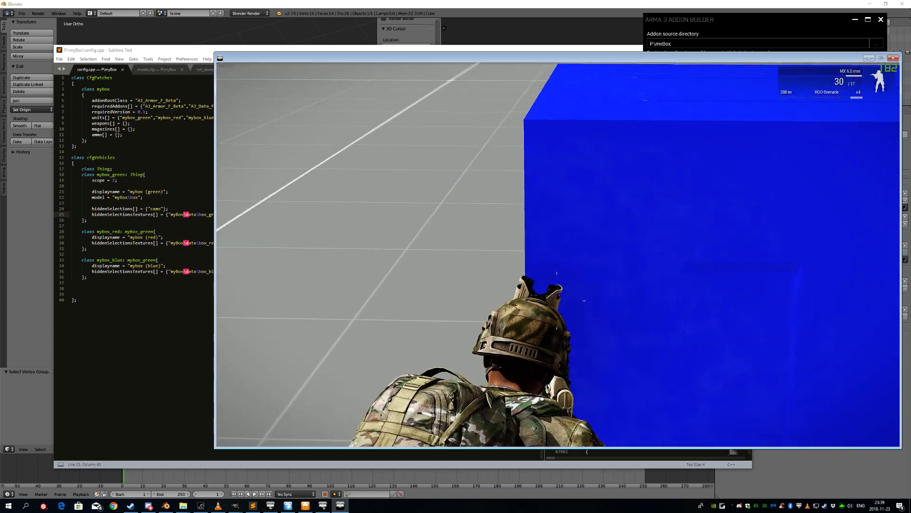
{"action": "key", "text": "d"}
{"action": "key", "text": "s"}
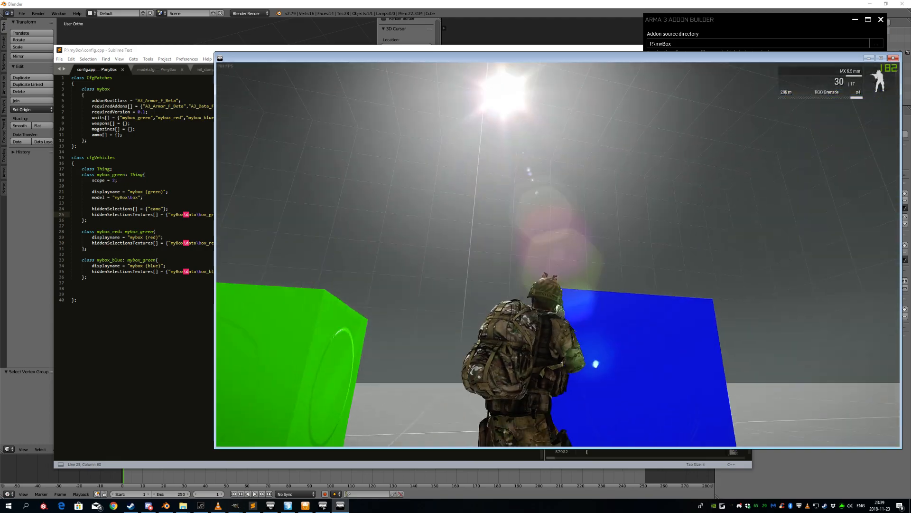
{"action": "key", "text": "s"}
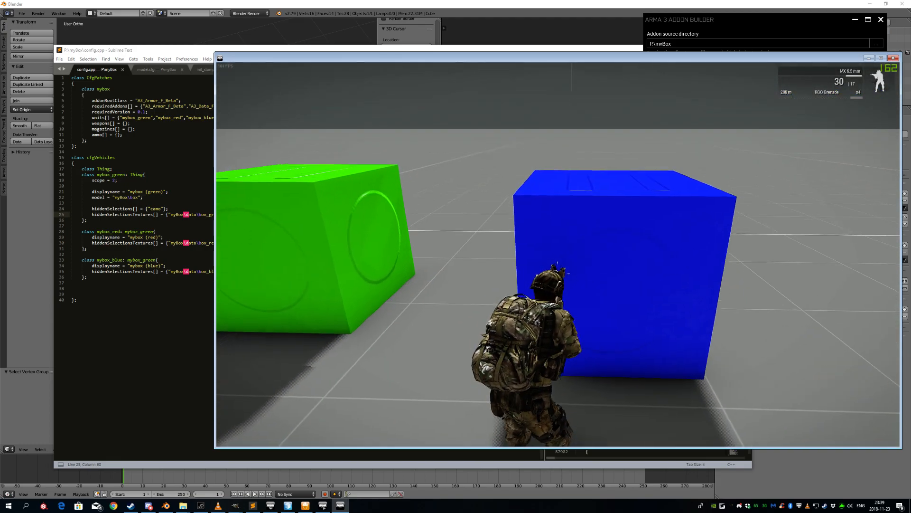
Return to the Eden Editor and set the scenario's environment time to 07:18:23.
{"action": "key", "text": "Escape"}
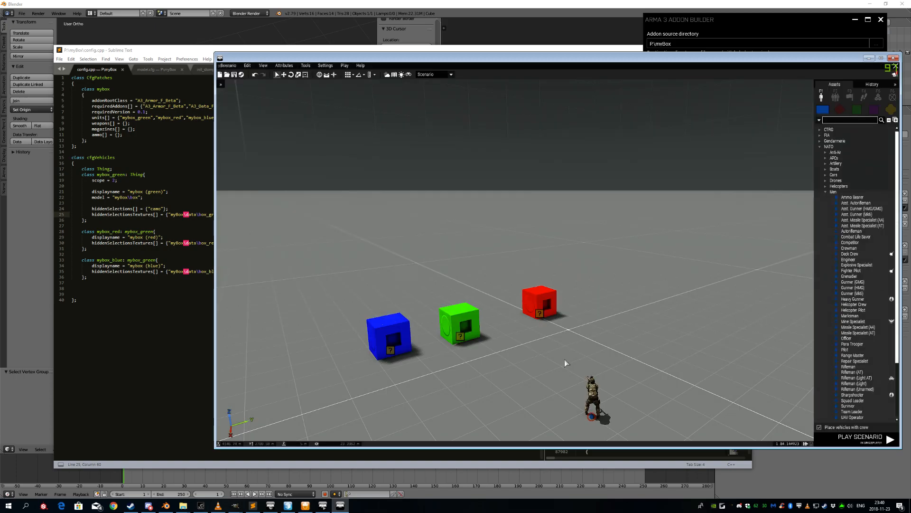
{"action": "right_click_drag", "start_coordinate": [565, 360], "coordinate": [536, 348]}
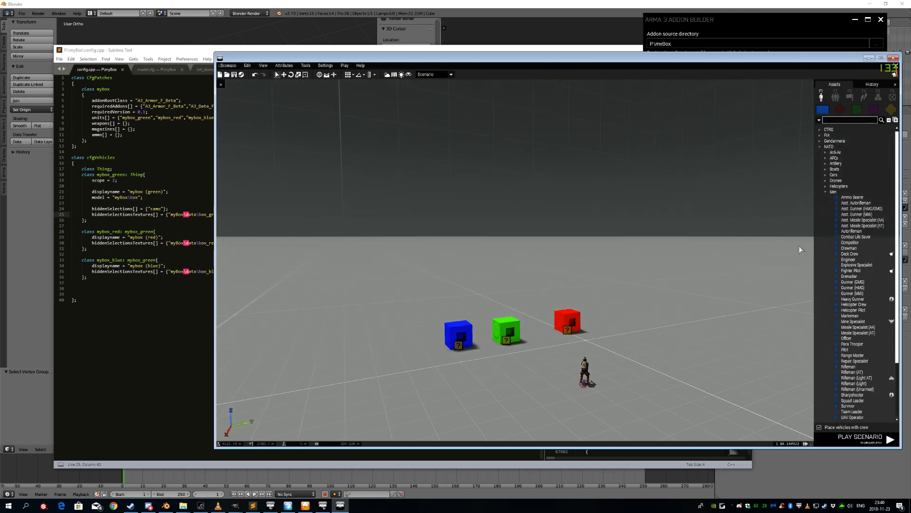
{"action": "left_click", "coordinate": [388, 74]}
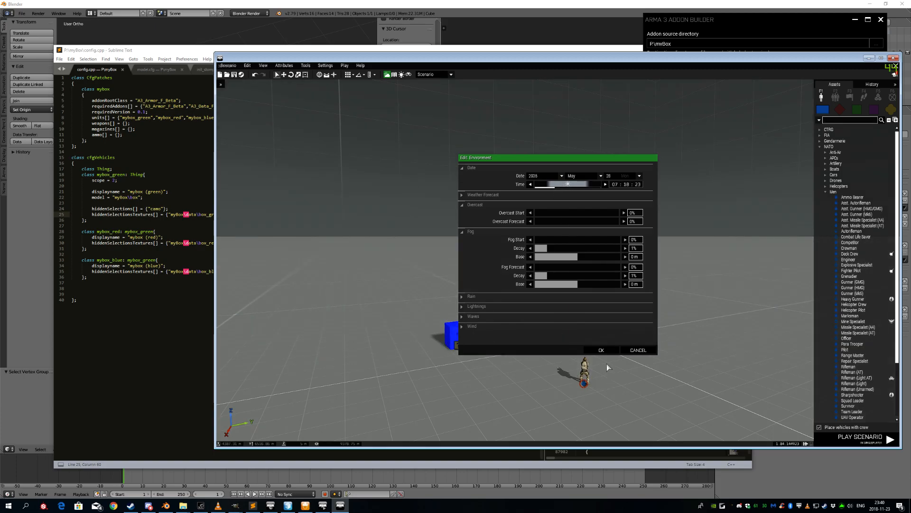
{"action": "key", "text": "Return"}
Rotate the green box in the editor and view it from several sides to compare the light on its faces.
{"action": "scroll", "coordinate": [520, 376], "scroll_direction": "up", "scroll_amount": 10}
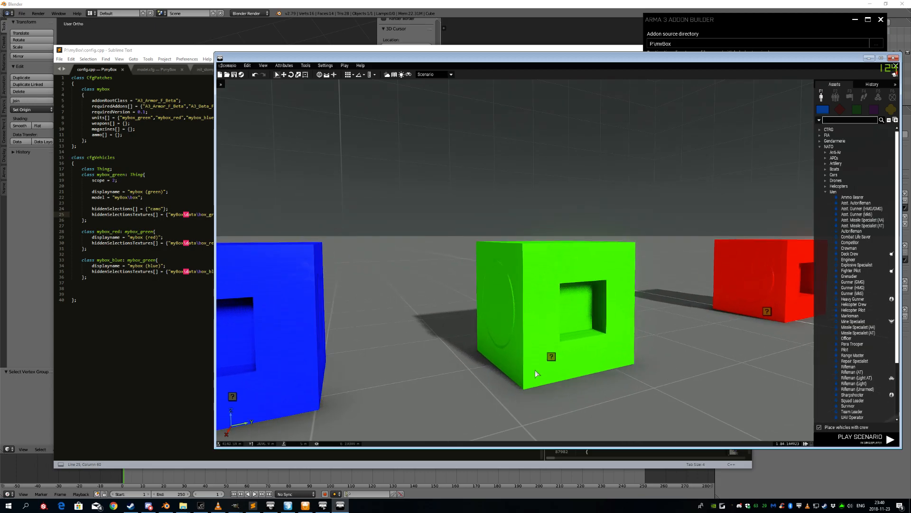
{"action": "key", "text": "w"}
{"action": "left_click_drag", "start_coordinate": [550, 379], "coordinate": [659, 349], "text": "shift"}
{"action": "key", "text": "w"}
{"action": "right_click_drag", "start_coordinate": [519, 340], "coordinate": [910, 361]}
{"action": "key", "text": "a"}
{"action": "key", "text": "s"}
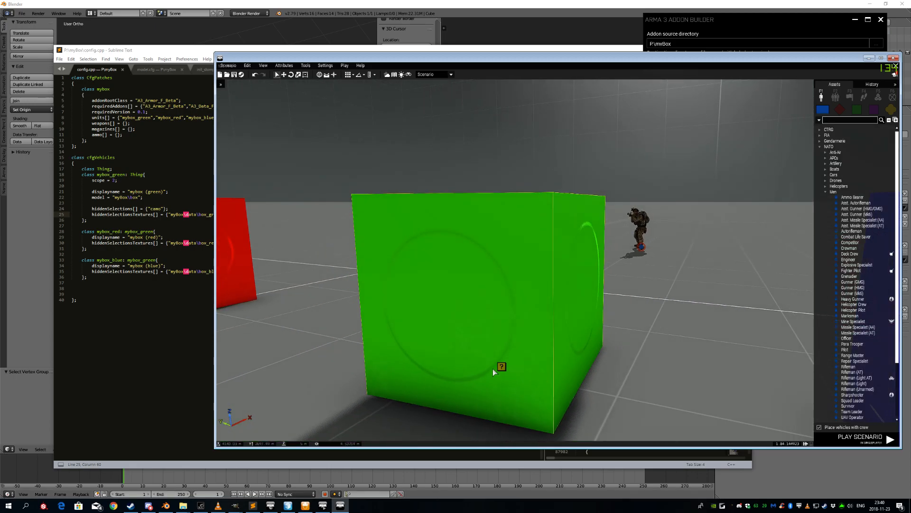
{"action": "mouse_move", "coordinate": [602, 375]}
{"action": "left_mouse_down", "text": "shift"}
{"action": "mouse_move", "coordinate": [551, 375]}
{"action": "mouse_move", "coordinate": [589, 372]}
{"action": "mouse_move", "coordinate": [591, 381]}
{"action": "mouse_move", "coordinate": [589, 372]}
{"action": "left_mouse_up", "text": "shift"}
{"action": "key", "text": "d"}
{"action": "right_click_drag", "start_coordinate": [587, 351], "coordinate": [278, 317]}
Inspect the rotated green box up close and from afar, comparing its top and side details with the blue and red boxes.
{"action": "scroll", "coordinate": [529, 315], "scroll_direction": "up", "scroll_amount": 2}
{"action": "scroll", "coordinate": [522, 313], "scroll_direction": "down", "scroll_amount": 6}
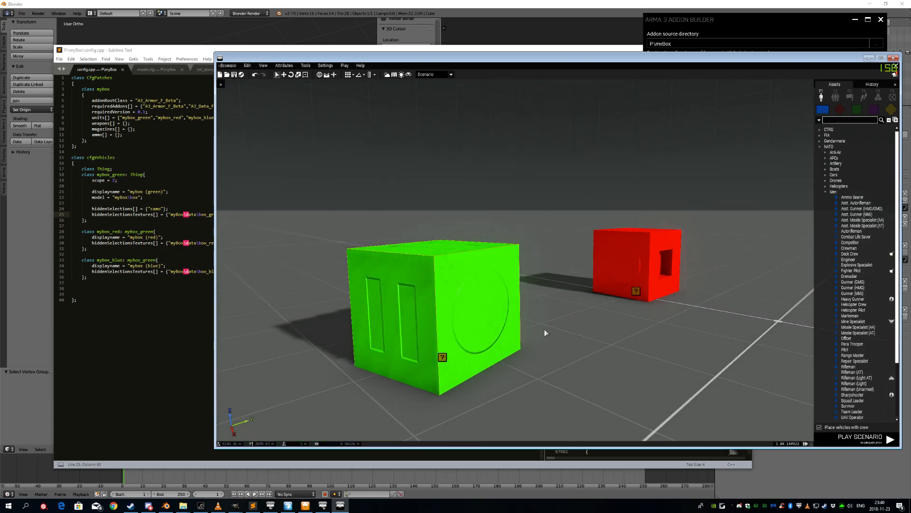
{"action": "scroll", "coordinate": [535, 335], "scroll_direction": "up", "scroll_amount": 3}
{"action": "right_click_drag", "start_coordinate": [534, 335], "coordinate": [536, 365]}
{"action": "scroll", "coordinate": [531, 360], "scroll_direction": "down", "scroll_amount": 2}
{"action": "scroll", "coordinate": [530, 360], "scroll_direction": "up", "scroll_amount": 6}
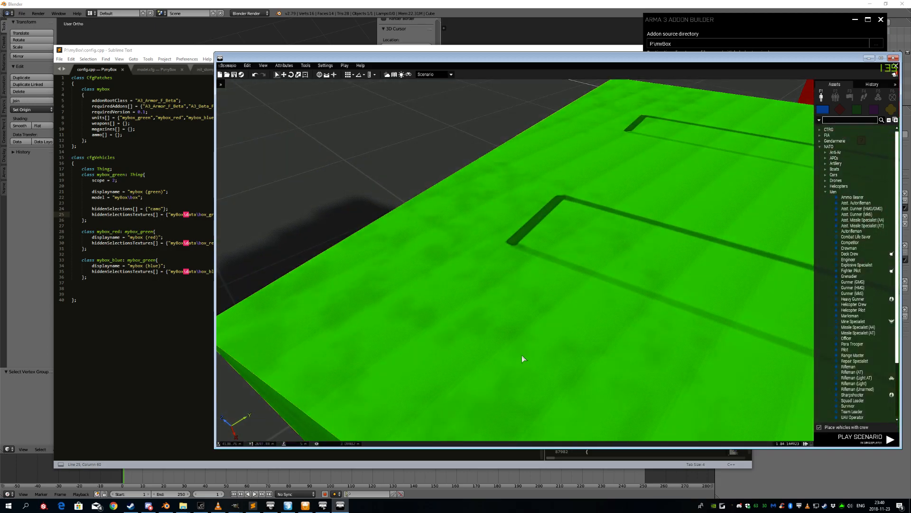
{"action": "scroll", "coordinate": [519, 345], "scroll_direction": "down", "scroll_amount": 6}
{"action": "scroll", "coordinate": [482, 321], "scroll_direction": "up", "scroll_amount": 3}
{"action": "scroll", "coordinate": [482, 321], "scroll_direction": "down", "scroll_amount": 3}
{"action": "scroll", "coordinate": [523, 314], "scroll_direction": "up", "scroll_amount": 4}
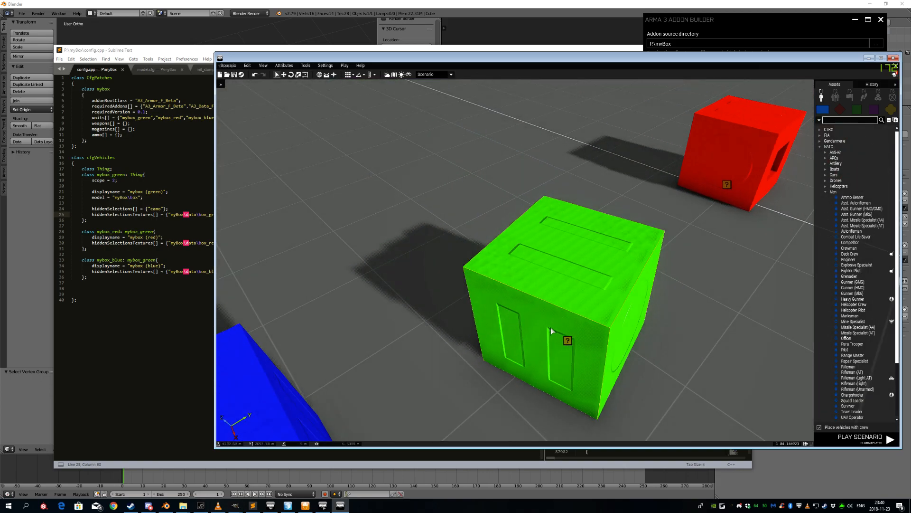
{"action": "scroll", "coordinate": [549, 326], "scroll_direction": "down", "scroll_amount": 4}
{"action": "scroll", "coordinate": [564, 284], "scroll_direction": "up", "scroll_amount": 3}
{"action": "scroll", "coordinate": [563, 286], "scroll_direction": "up", "scroll_amount": 5}
{"action": "scroll", "coordinate": [584, 278], "scroll_direction": "down", "scroll_amount": 4}
{"action": "scroll", "coordinate": [600, 271], "scroll_direction": "up", "scroll_amount": 2}
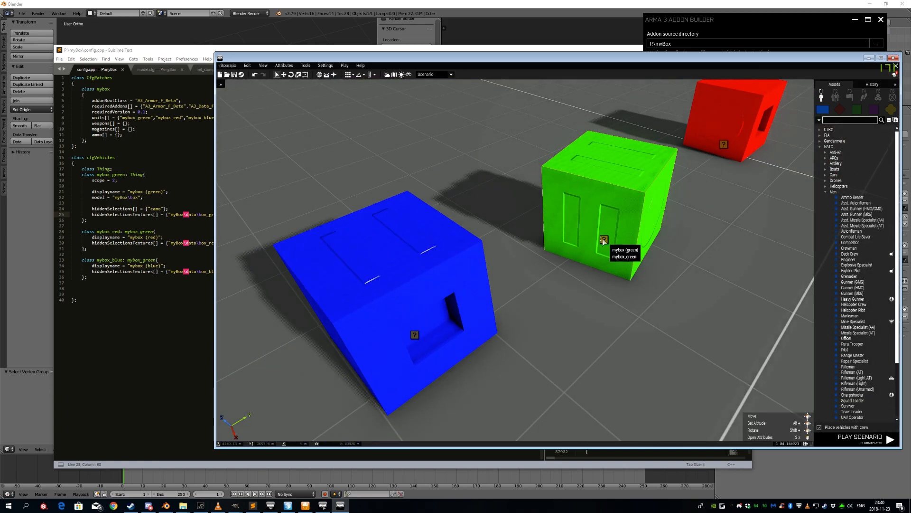
{"action": "scroll", "coordinate": [589, 252], "scroll_direction": "up", "scroll_amount": 4}
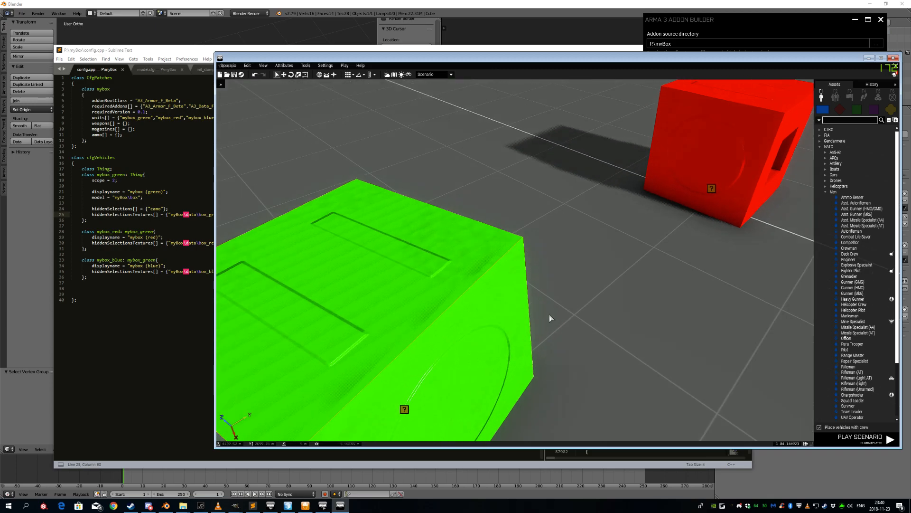
{"action": "scroll", "coordinate": [570, 236], "scroll_direction": "down", "scroll_amount": 4}
{"action": "scroll", "coordinate": [555, 198], "scroll_direction": "down", "scroll_amount": 4}
{"action": "scroll", "coordinate": [415, 244], "scroll_direction": "up", "scroll_amount": 6}
{"action": "scroll", "coordinate": [522, 242], "scroll_direction": "down", "scroll_amount": 2}
{"action": "scroll", "coordinate": [603, 230], "scroll_direction": "up", "scroll_amount": 3}
{"action": "scroll", "coordinate": [582, 279], "scroll_direction": "down", "scroll_amount": 5}
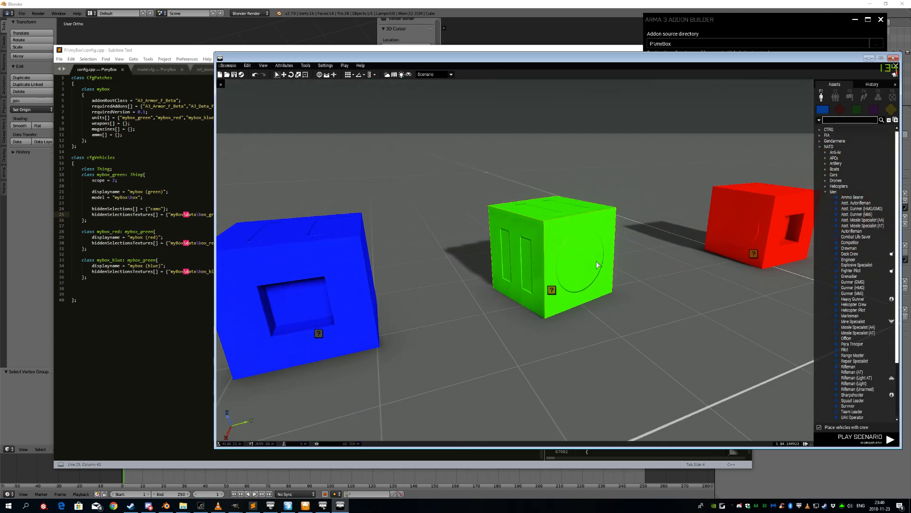